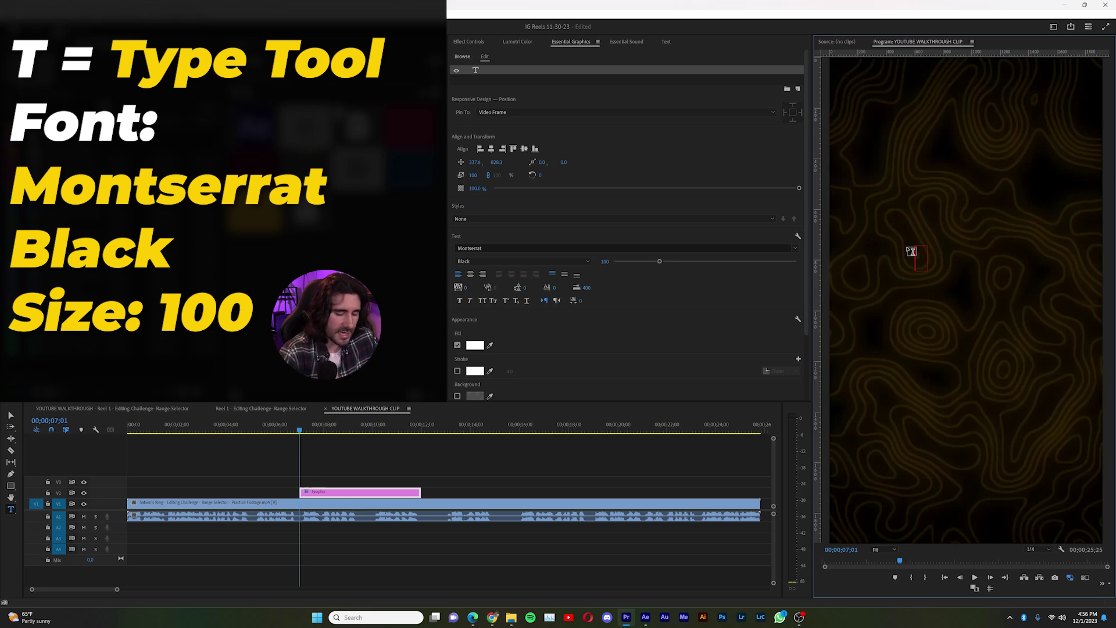
# Enter the two-line text "YOU ARE THE" / "BEST IN THE BIZ" in the new text layer
pyautogui.press('BackSpace')
pyautogui.press('BackSpace')
pyautogui.write('YOU ARE THE')
pyautogui.press('Return')
pyautogui.write('BEST INT')
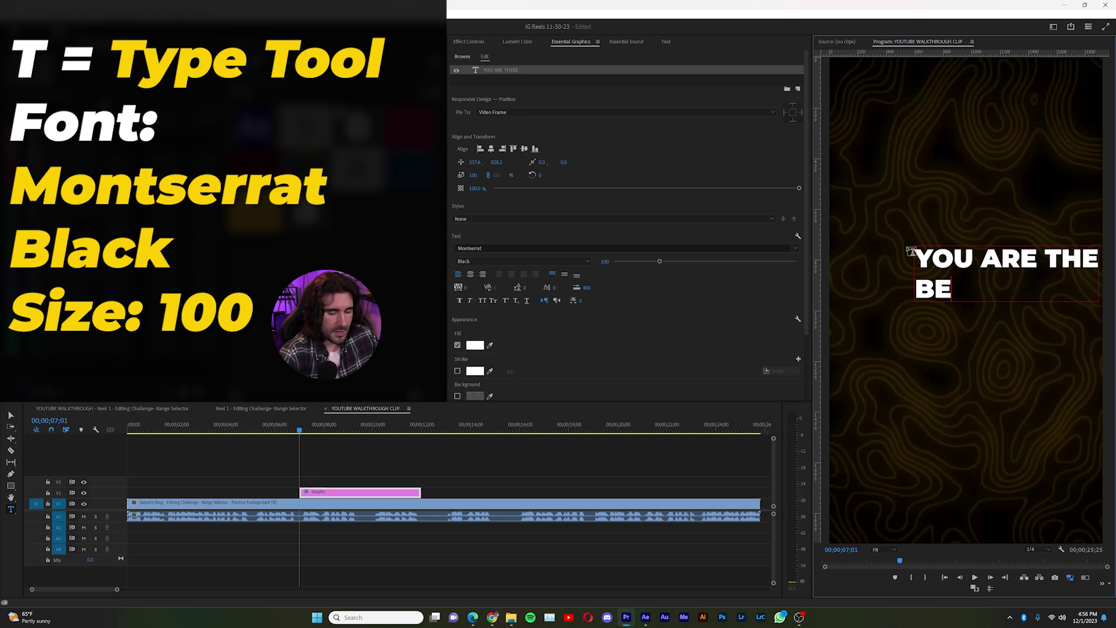
pyautogui.press('BackSpace')
pyautogui.write('THE BIZ')
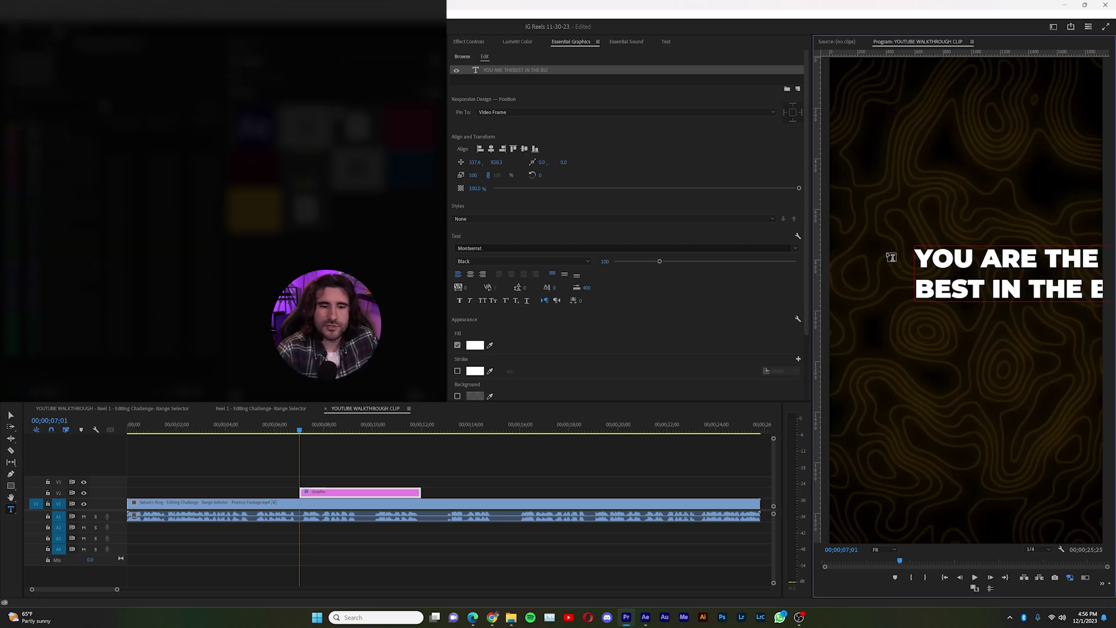
# Center-align the paragraph of the whole text and center it horizontally and vertically in the frame
pyautogui.hotkey('ctrl', 'a')
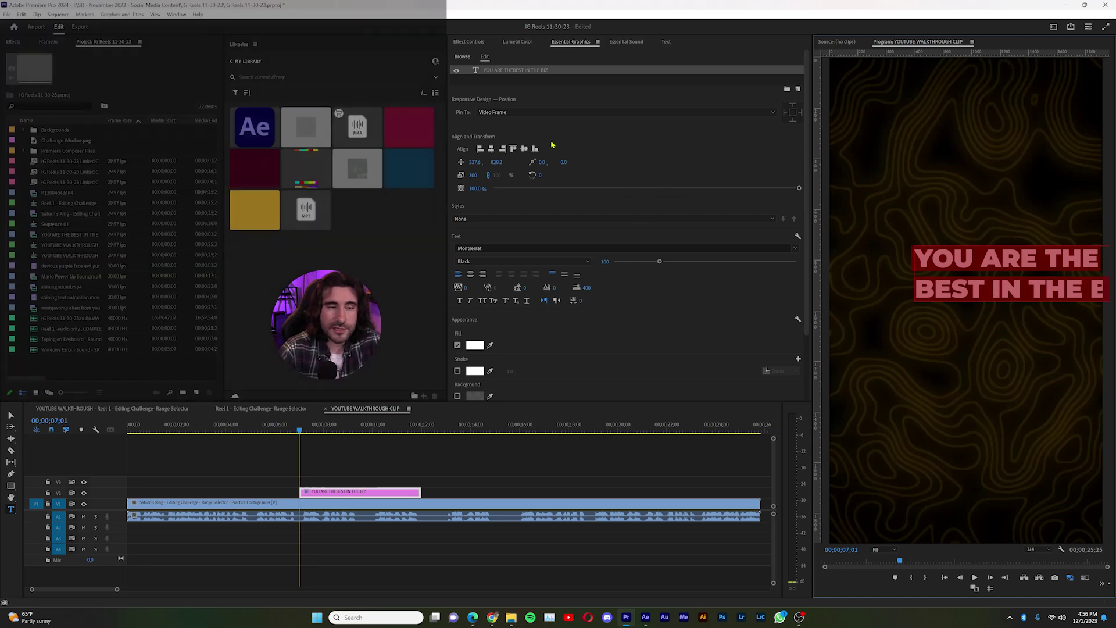
pyautogui.click(176, 14)
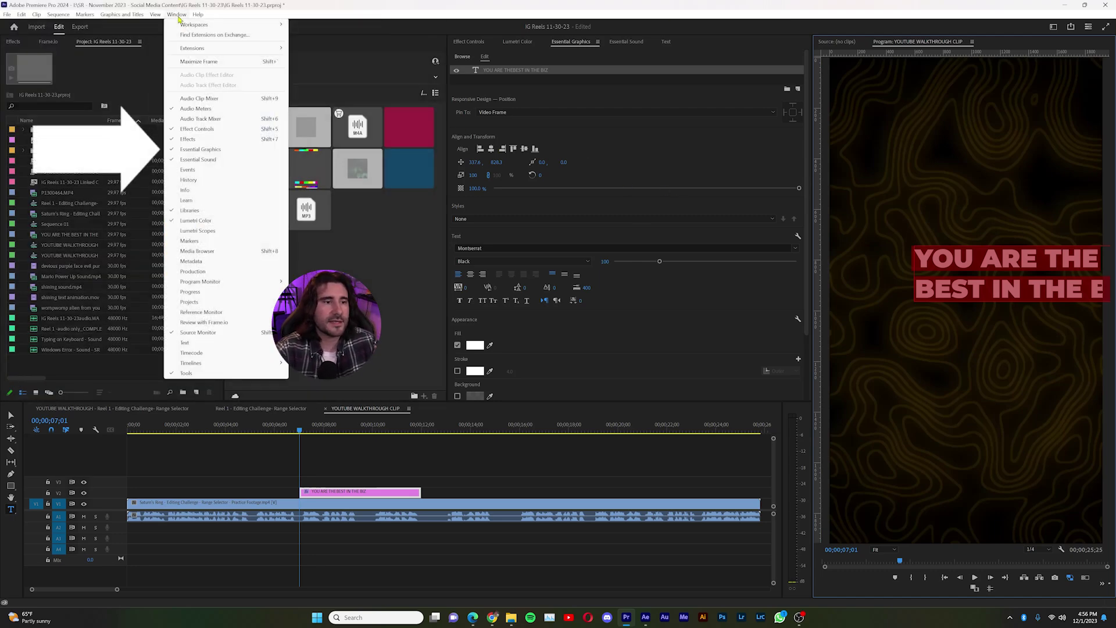
pyautogui.click(232, 150)
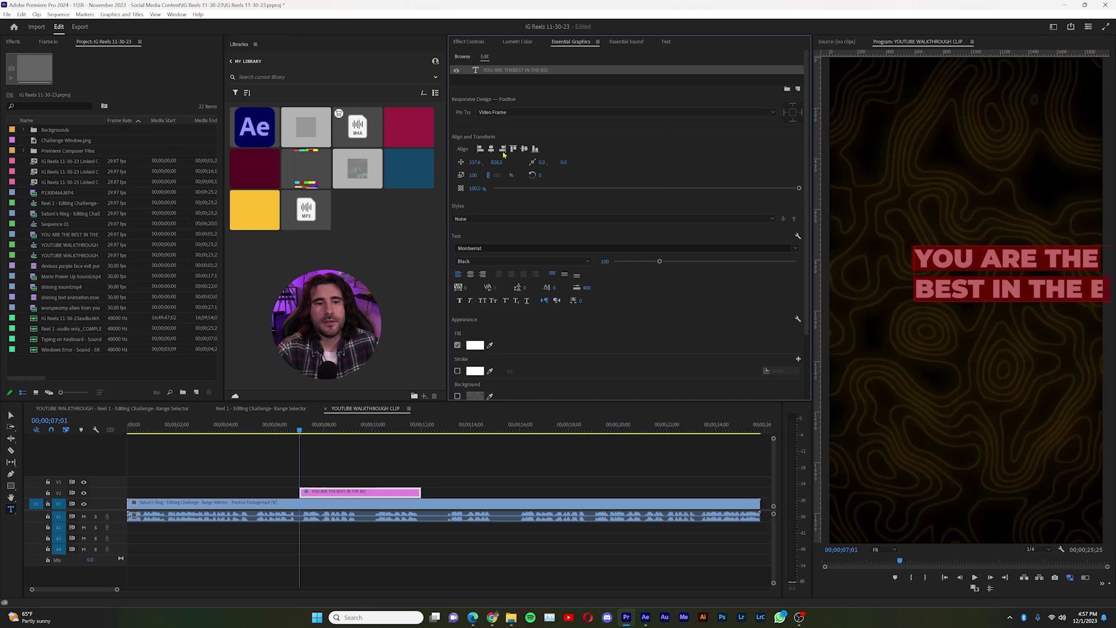
pyautogui.click(491, 149)
pyautogui.click(524, 149)
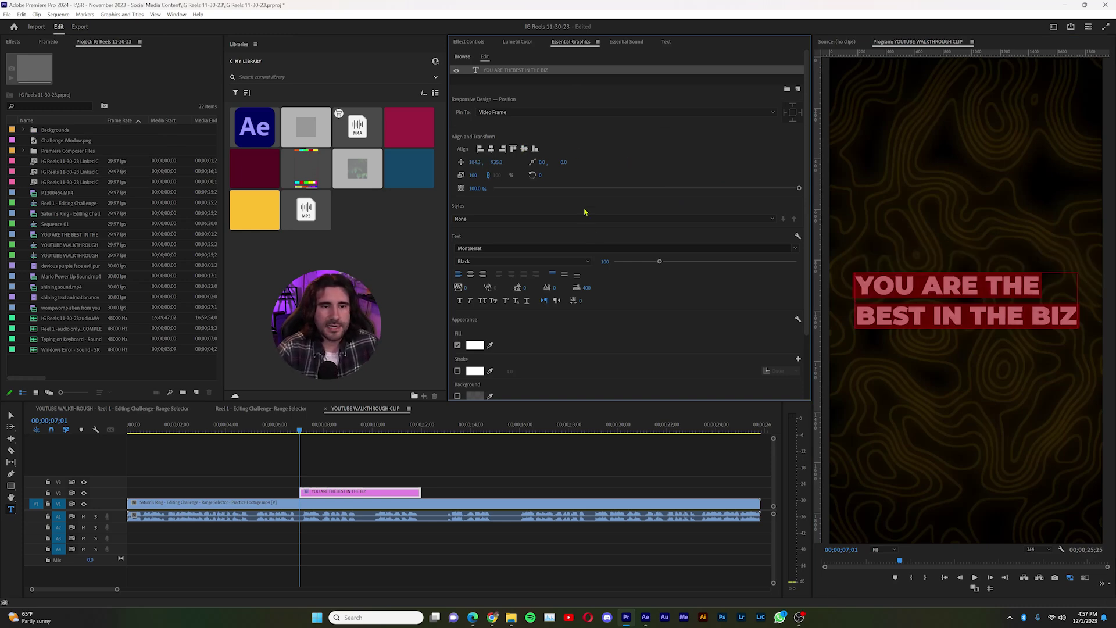
pyautogui.click(472, 276)
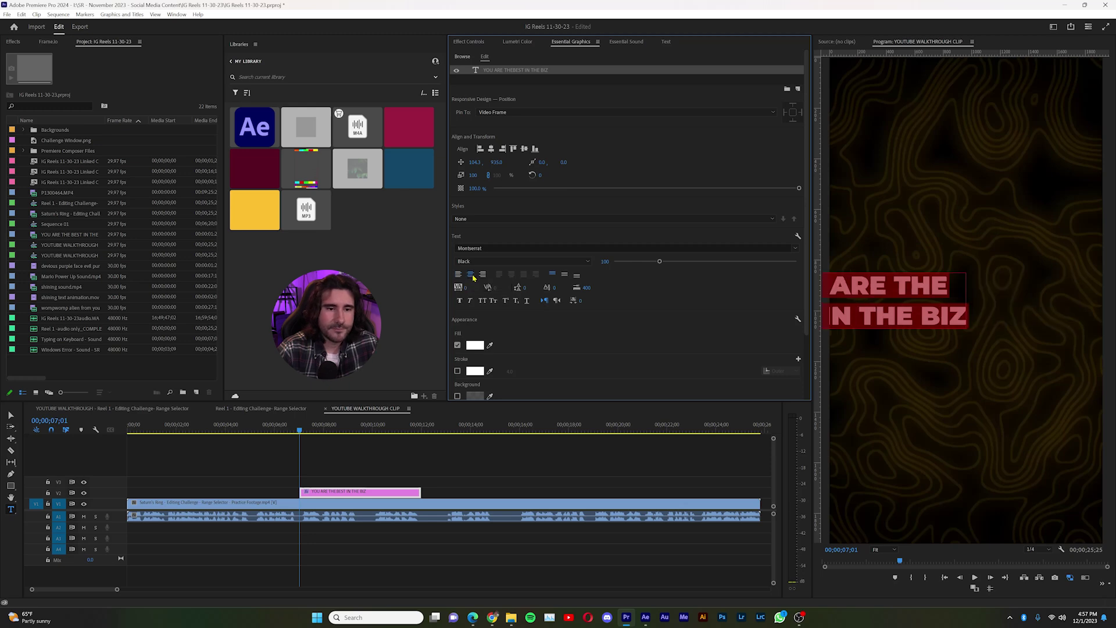
pyautogui.click(492, 149)
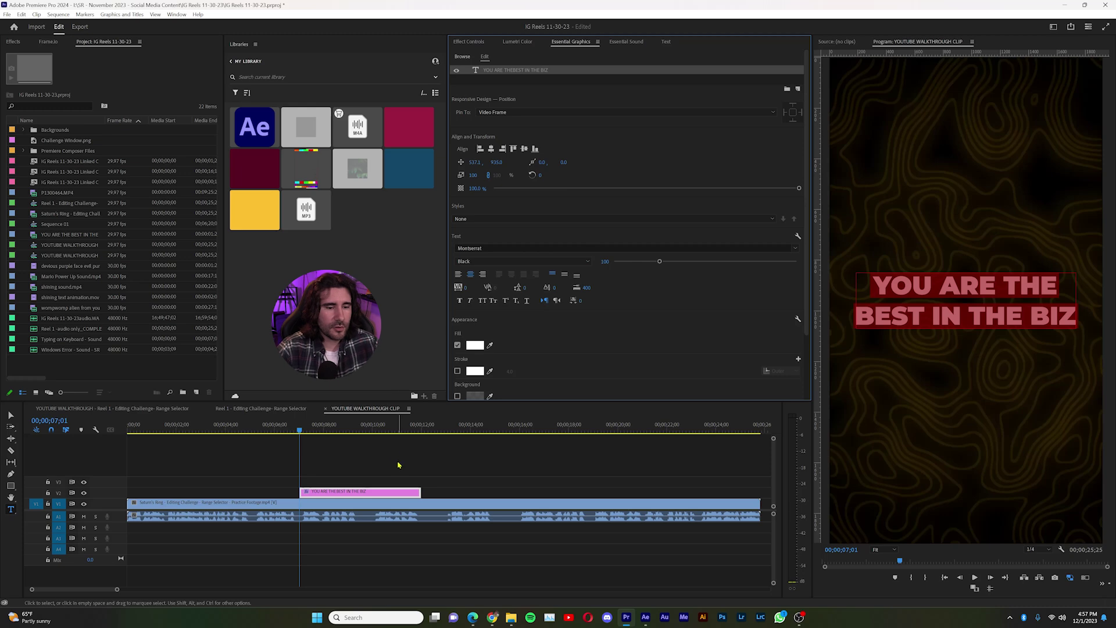
# Extend the end of the text clip to 23;12 on the timeline
pyautogui.click(399, 491)
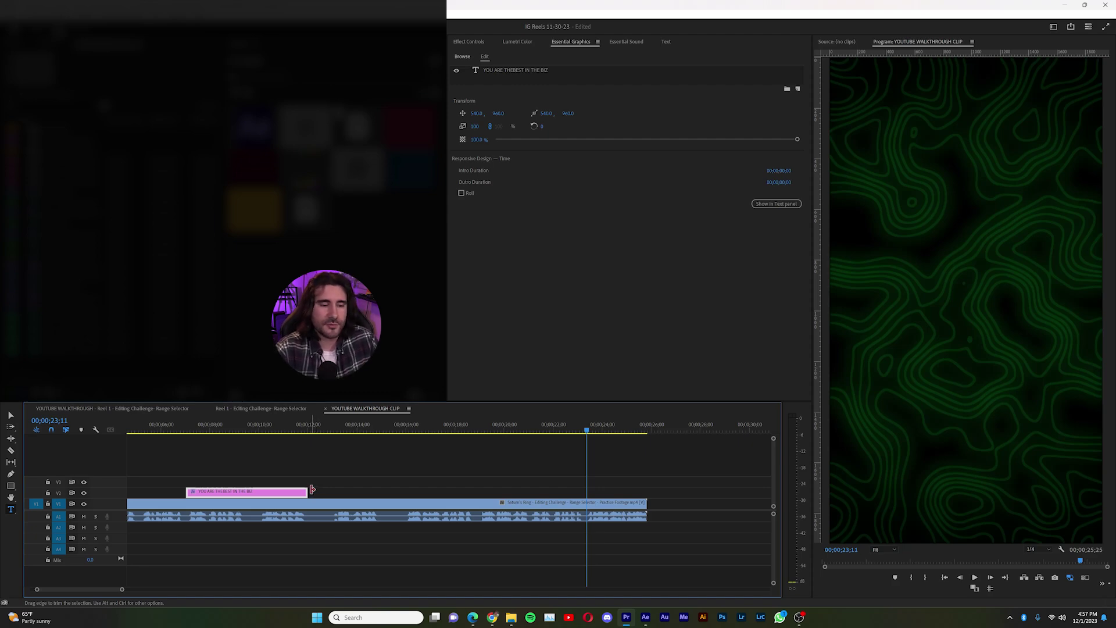
pyautogui.moveTo(312, 490); pyautogui.dragTo(586, 493)
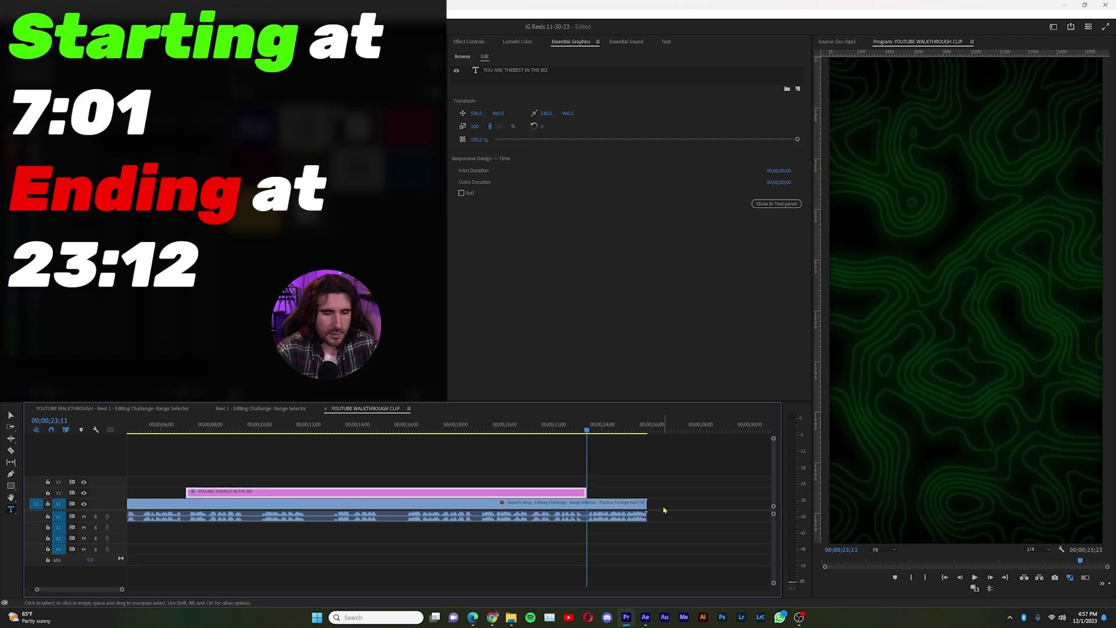
pyautogui.click(615, 497)
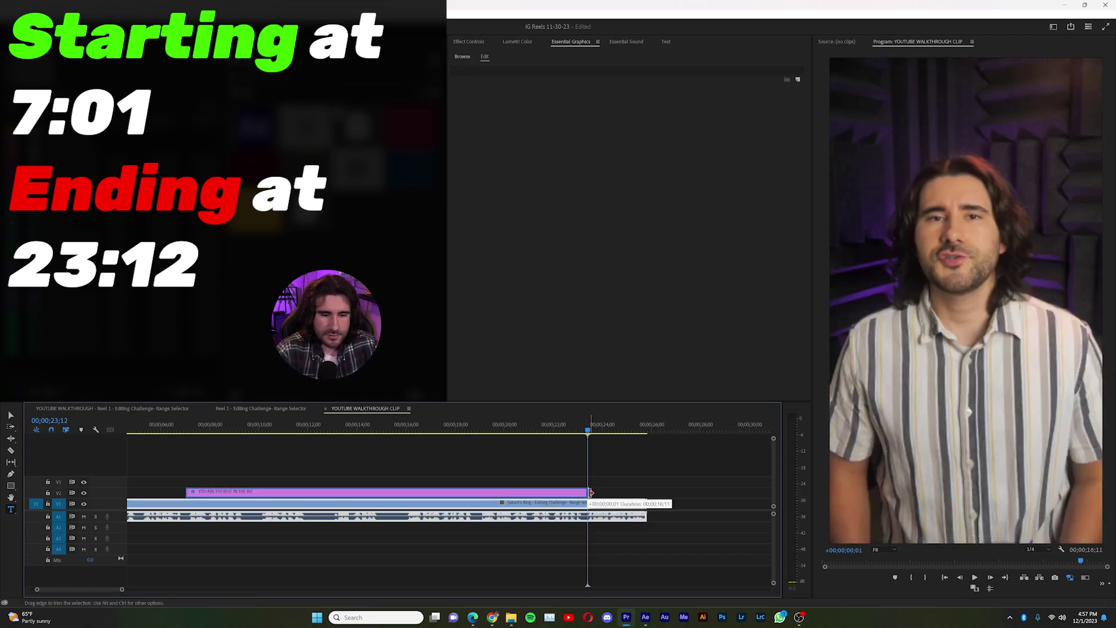
pyautogui.press('Up')
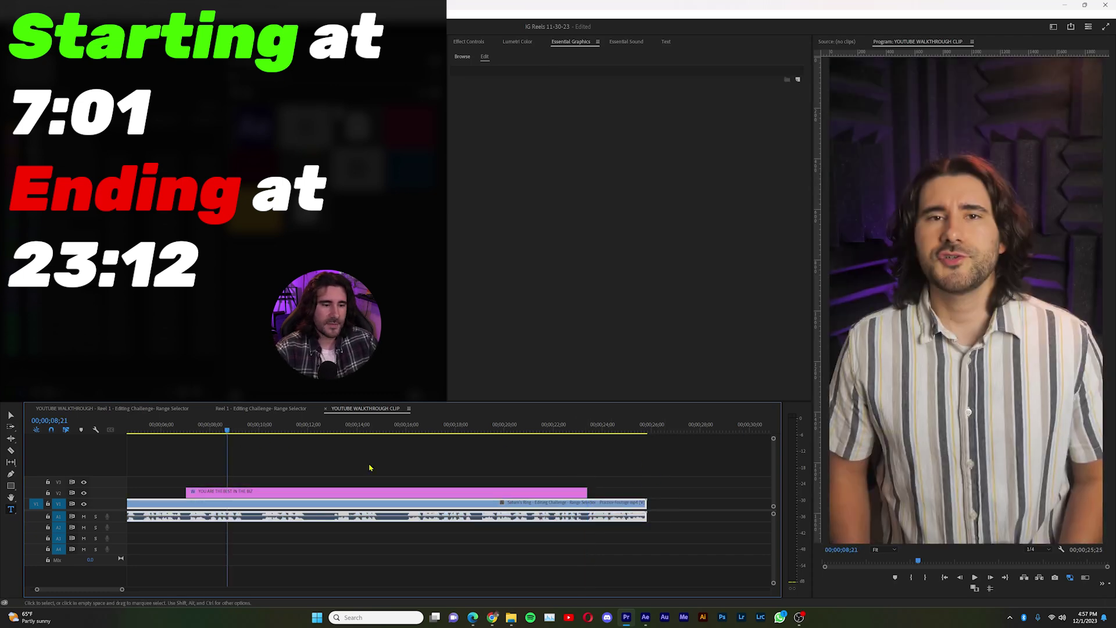
# Place a sequence marker at 10;01, where the background turns blue
pyautogui.scroll(-2, 369, 478)
pyautogui.scroll(2, 369, 478)
pyautogui.click(309, 429)
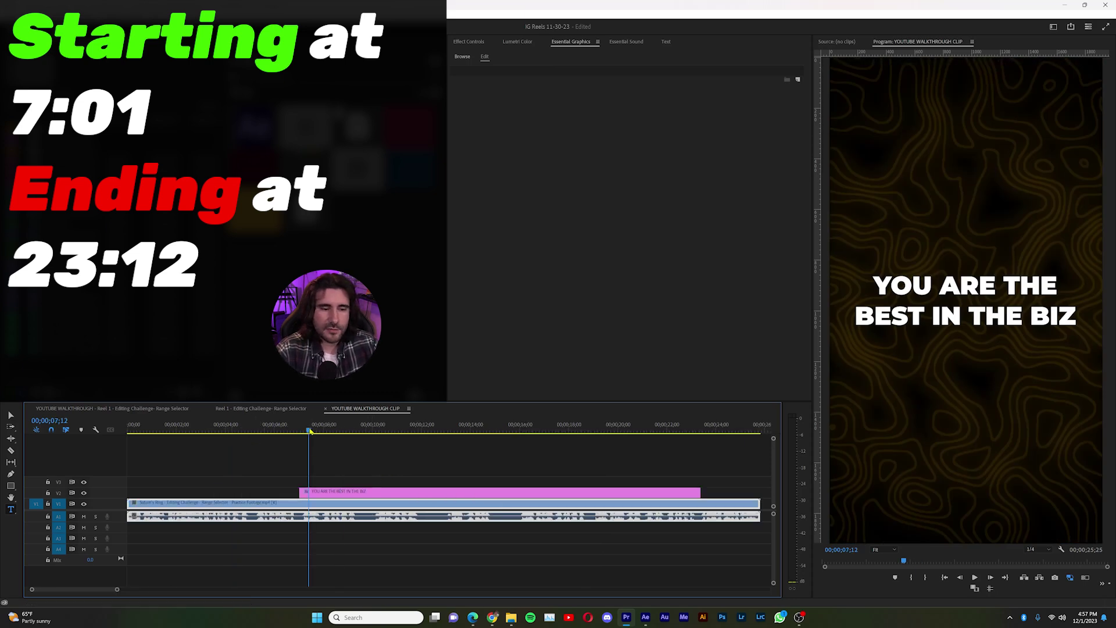
pyautogui.scroll(4, 405, 442)
pyautogui.moveTo(447, 430); pyautogui.dragTo(705, 424)
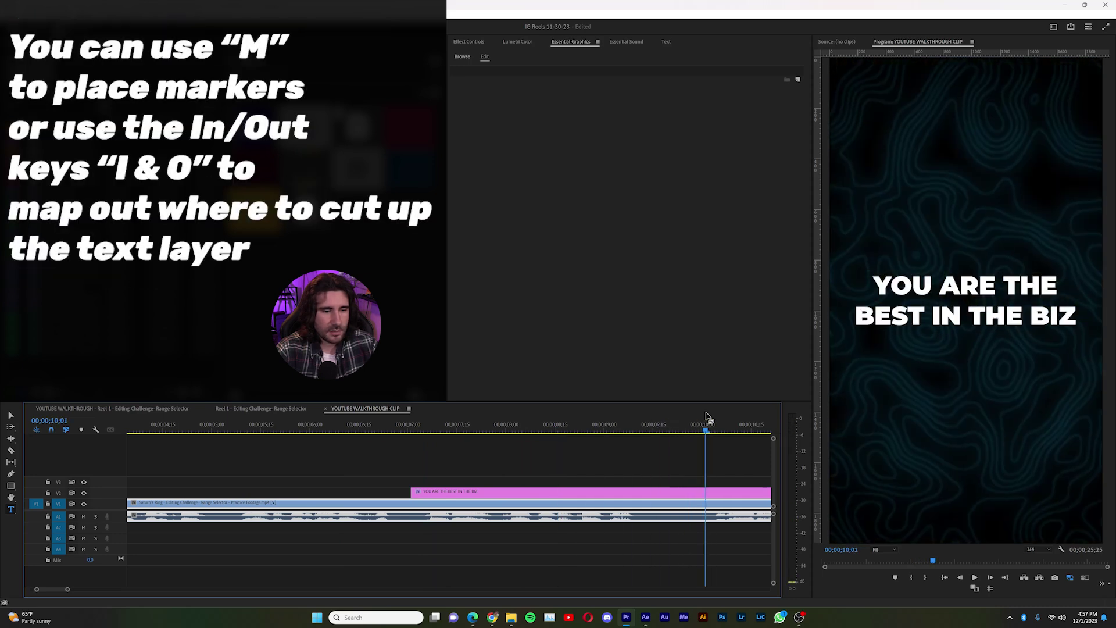
pyautogui.press('m')
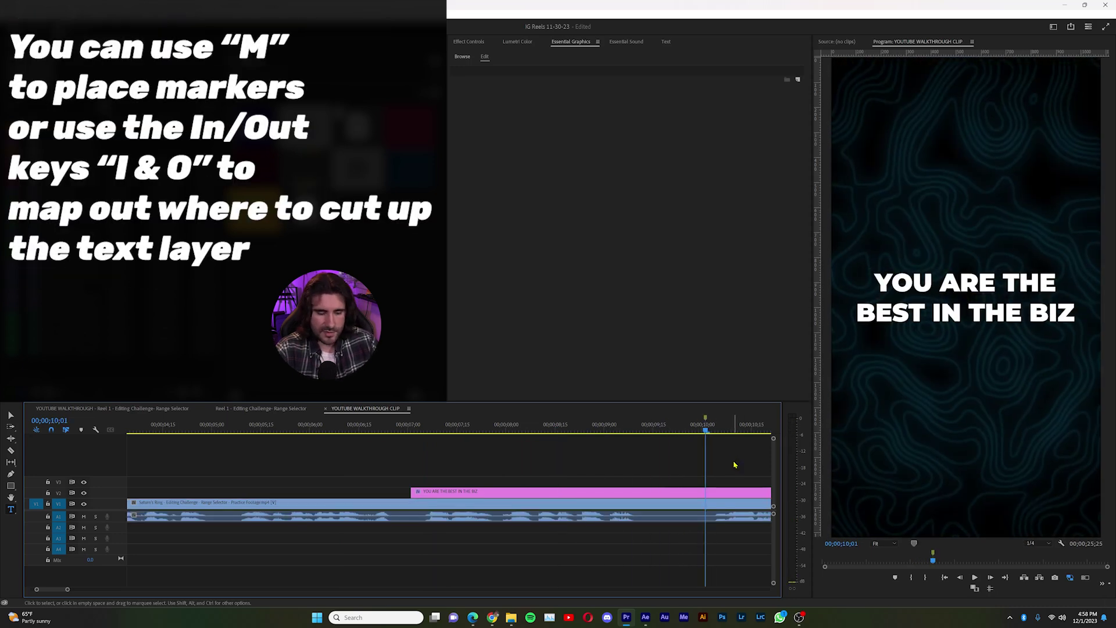
# Add three more sequence markers at about 13, 16 and 19 seconds, where the background color changes
pyautogui.press('\\')
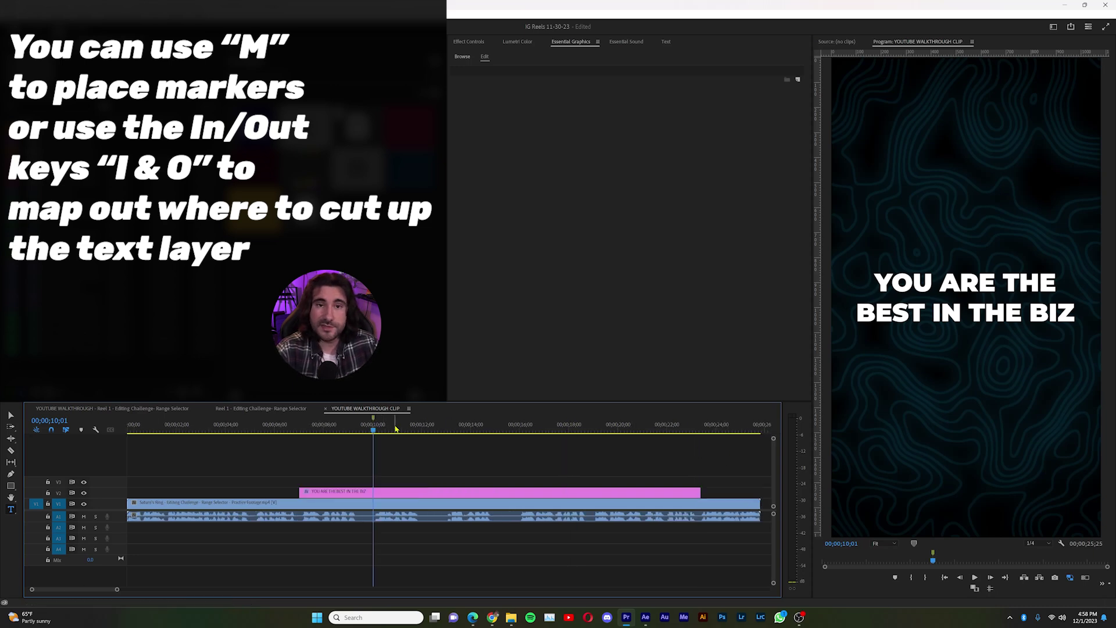
pyautogui.click(446, 431)
pyautogui.press('m')
pyautogui.click(520, 431)
pyautogui.press('m')
pyautogui.click(594, 431)
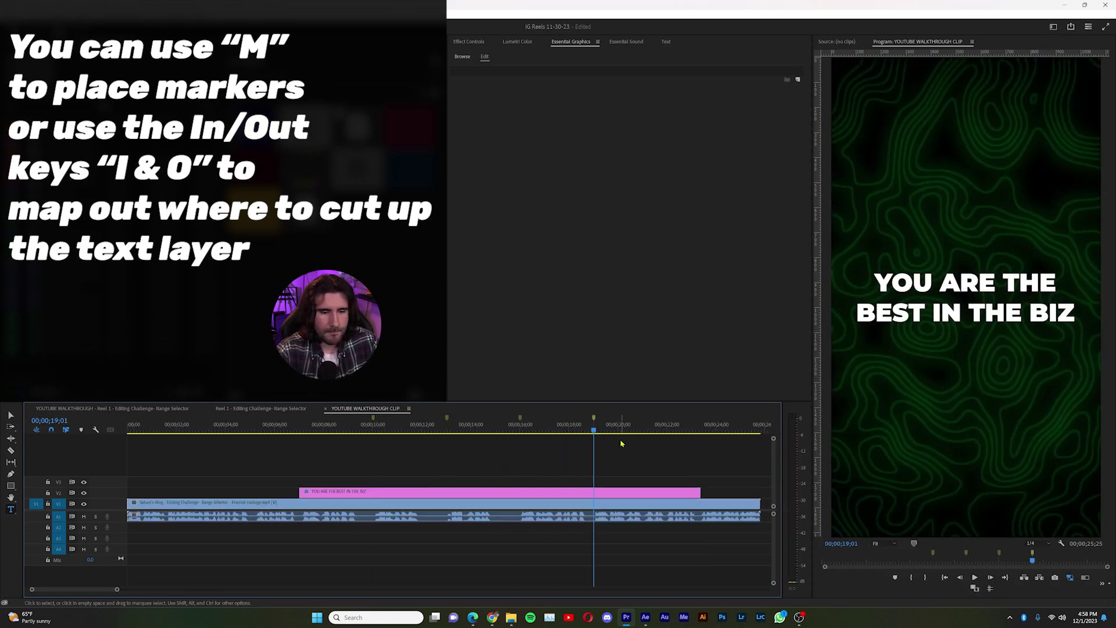
# Split the text clip with the Razor tool at each of the four markers
pyautogui.press('c')
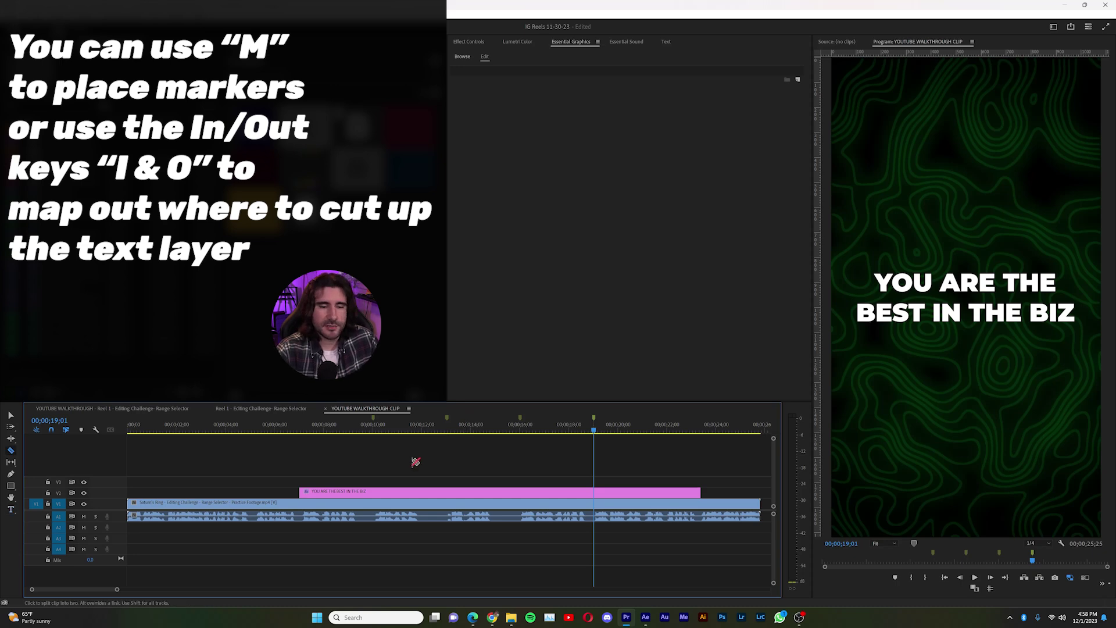
pyautogui.click(374, 491)
pyautogui.click(446, 491)
pyautogui.click(519, 491)
pyautogui.click(603, 486)
pyautogui.press('v')
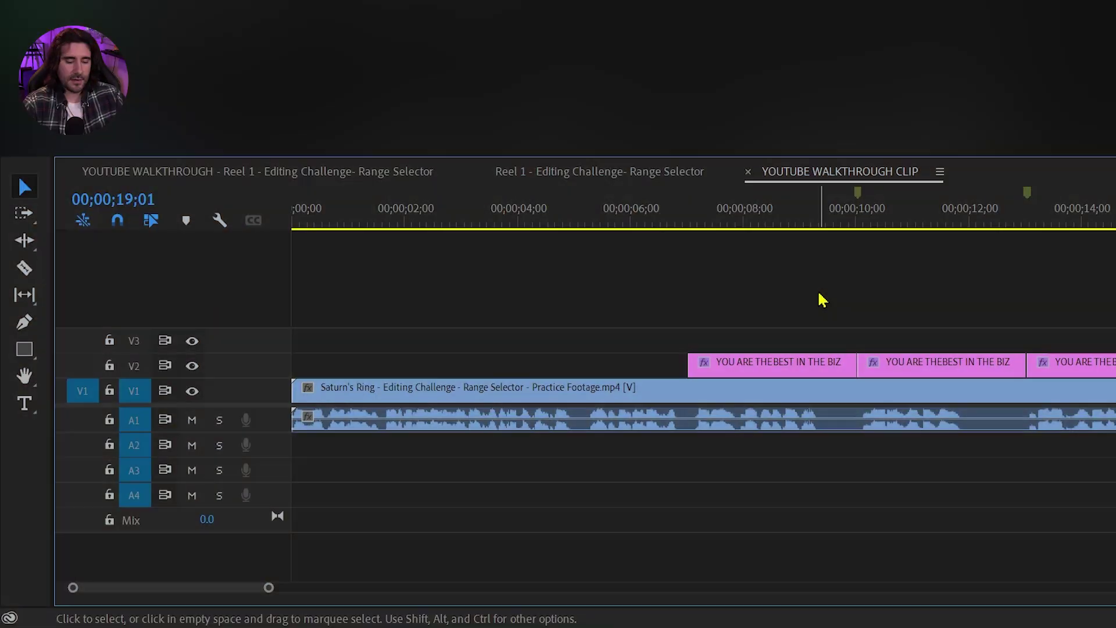
# Select all five text clips and replace them with an After Effects composition
pyautogui.press('-')
pyautogui.press('-')
pyautogui.press('=')
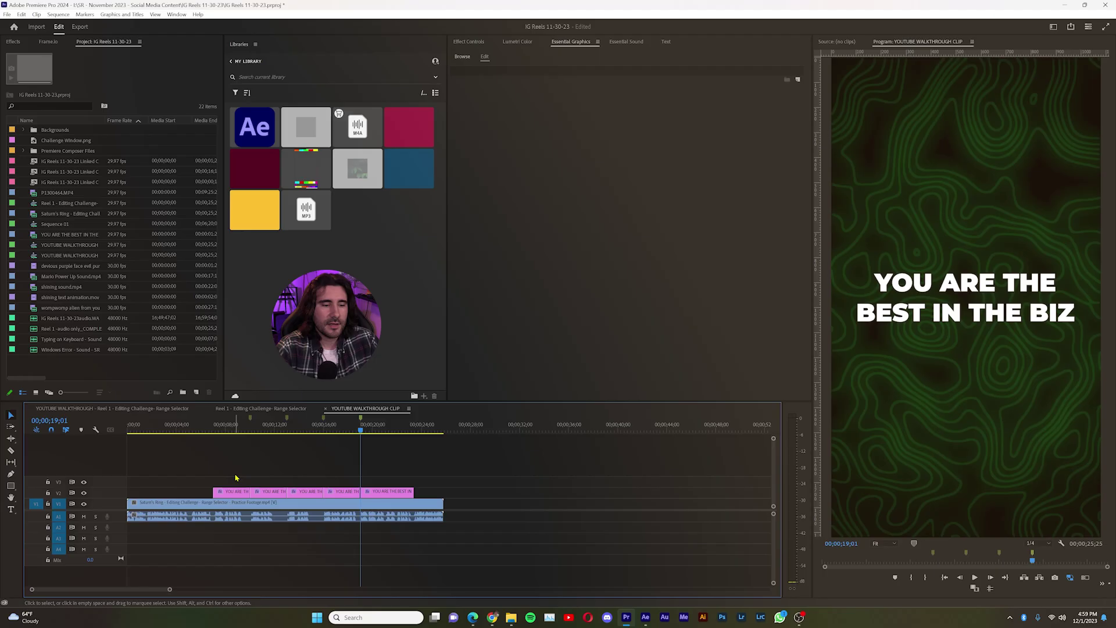
pyautogui.moveTo(235, 477); pyautogui.dragTo(393, 495)
pyautogui.rightClick(393, 495)
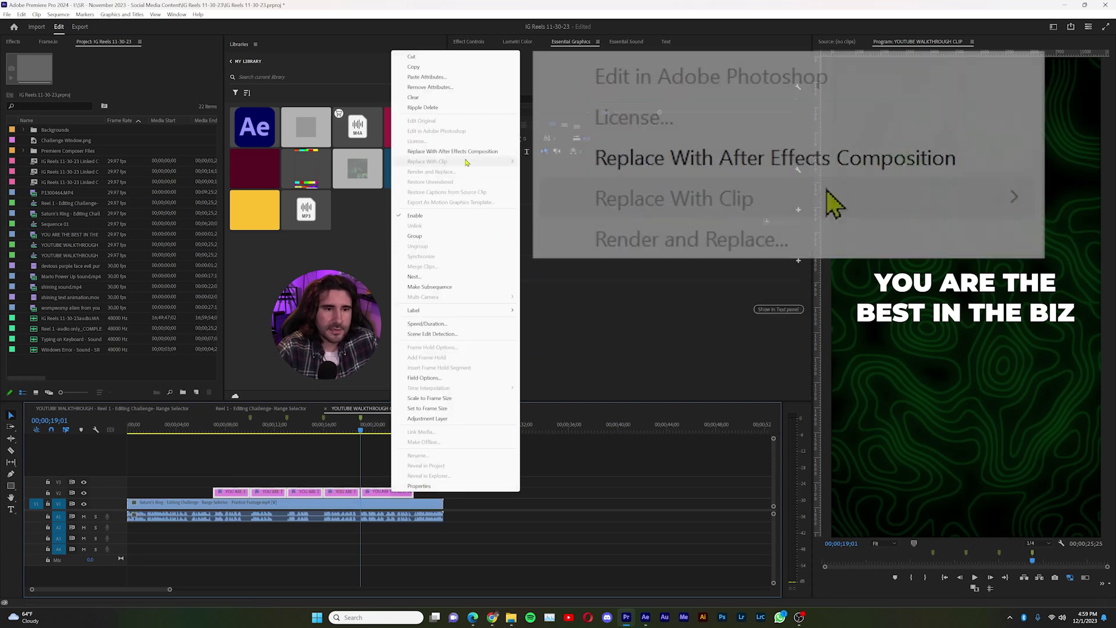
pyautogui.click(464, 153)
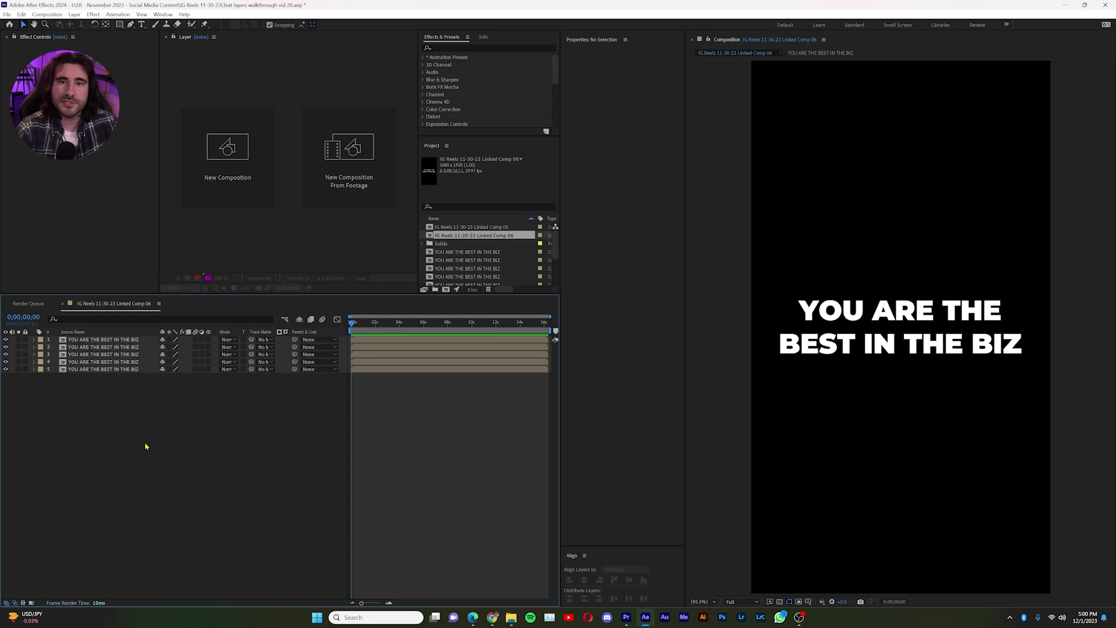
# Open the first nested text composition and examine where its text layer sits on the timeline
pyautogui.doubleClick(122, 341)
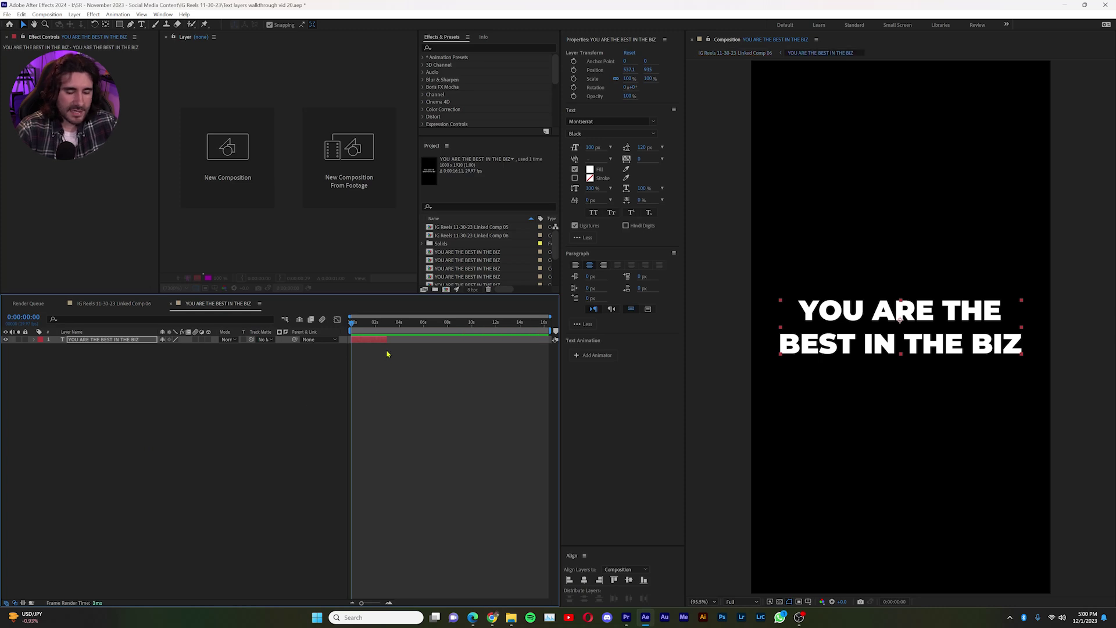
pyautogui.click(387, 353)
pyautogui.press('=')
pyautogui.press('=')
pyautogui.press('=')
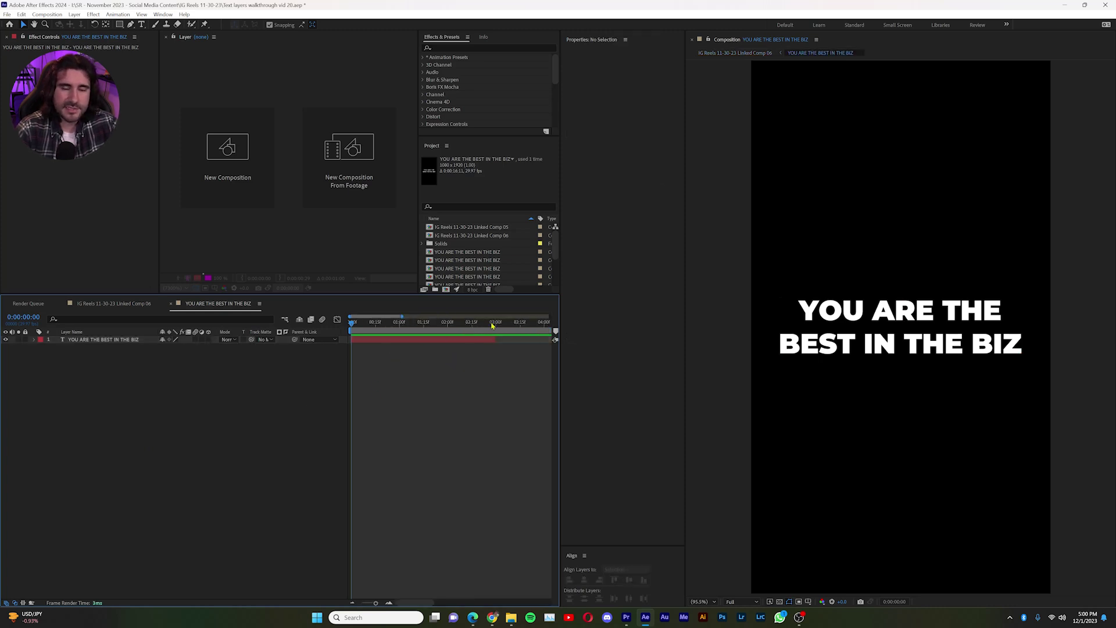
pyautogui.press('-')
pyautogui.press('-')
pyautogui.press('-')
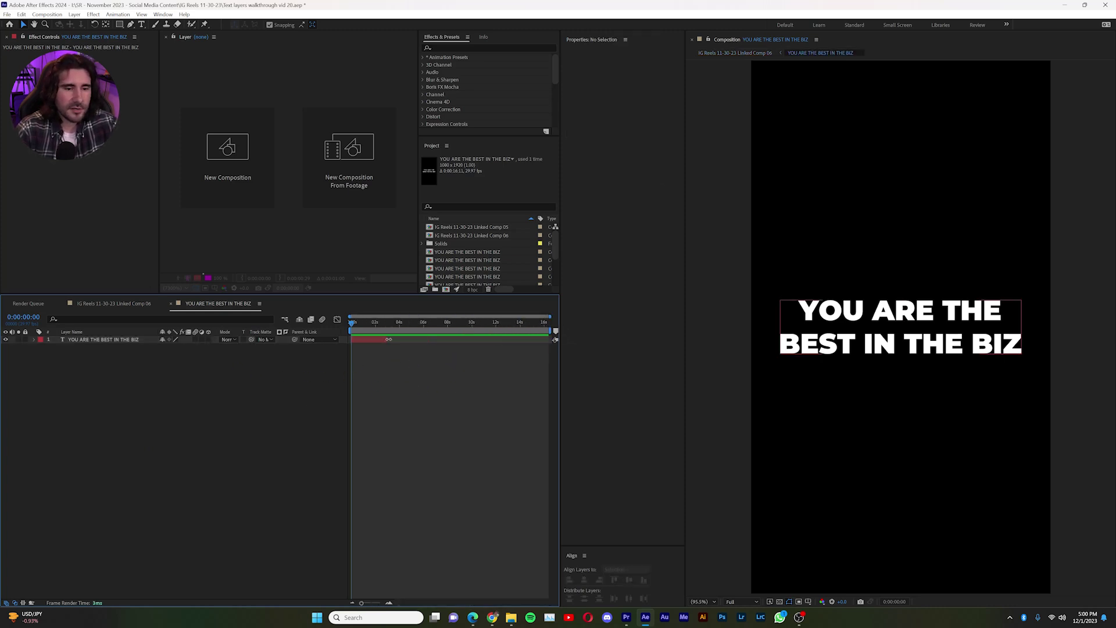
# Open the second nested text composition, check its text layer's start at 3:02, and return to the linked composition
pyautogui.click(124, 304)
pyautogui.doubleClick(120, 348)
pyautogui.moveTo(352, 323); pyautogui.dragTo(389, 330)
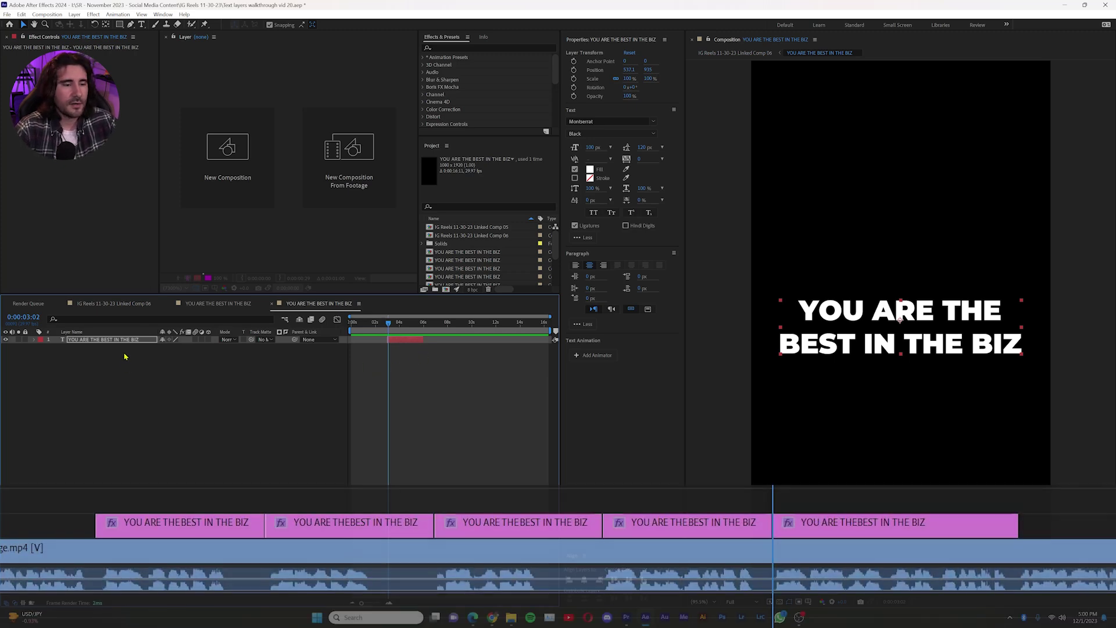
pyautogui.click(111, 305)
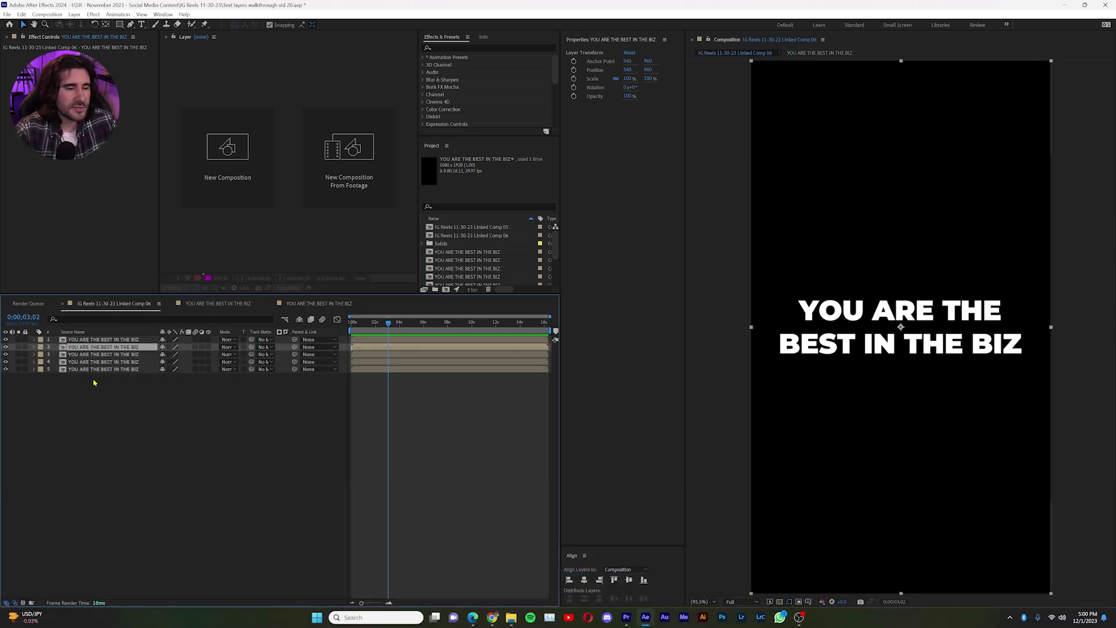
# Open the first nested composition from the linked composition and inspect its text layer
pyautogui.doubleClick(123, 340)
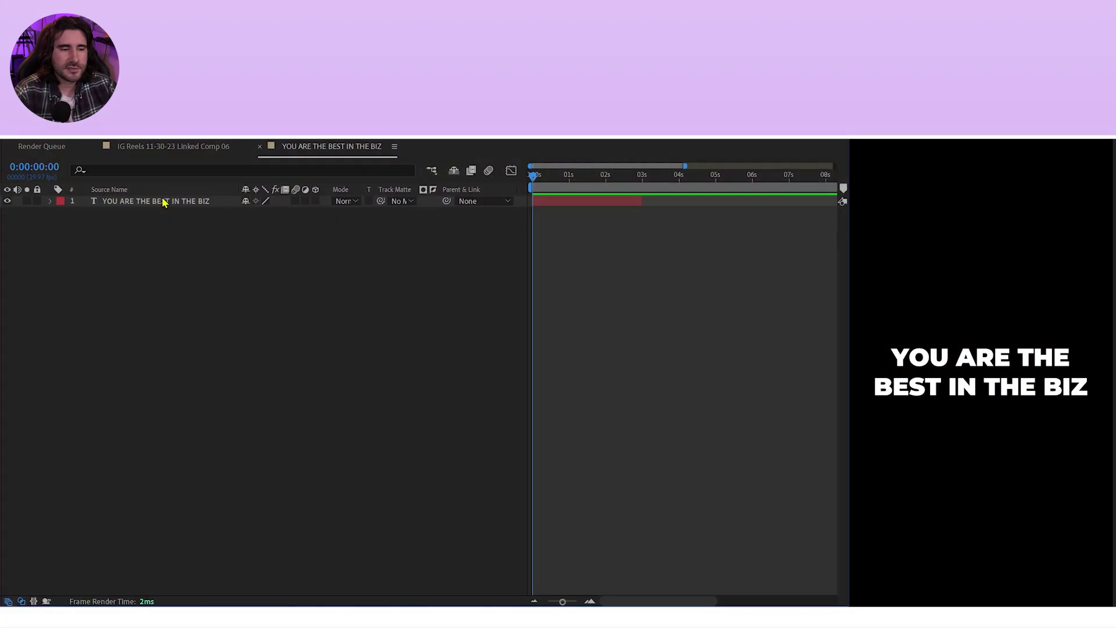
pyautogui.click(169, 202)
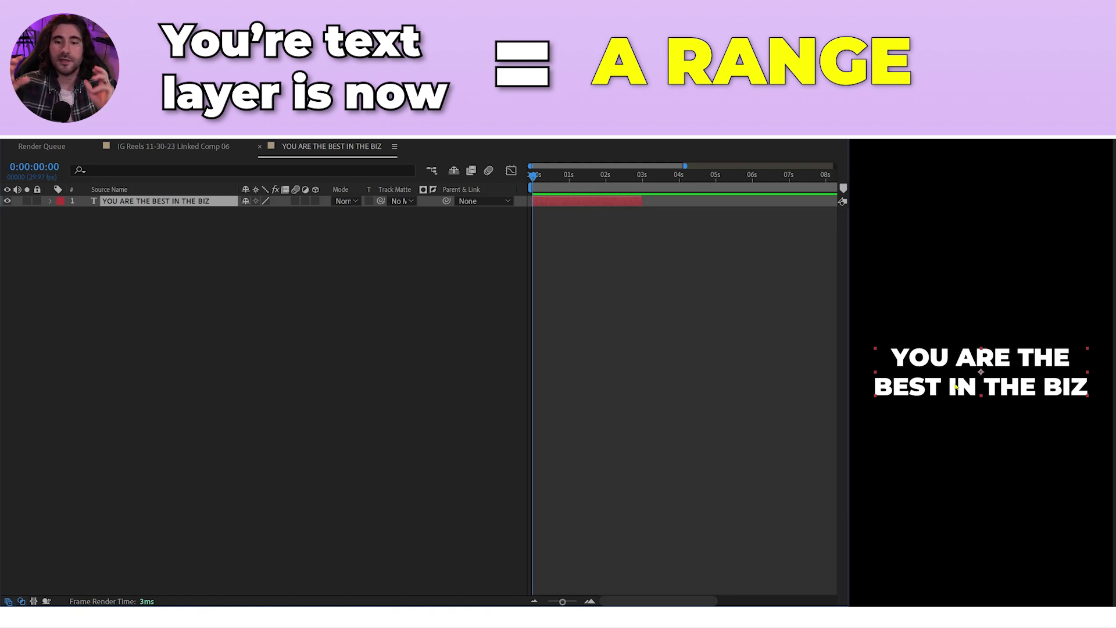
pyautogui.click(372, 274)
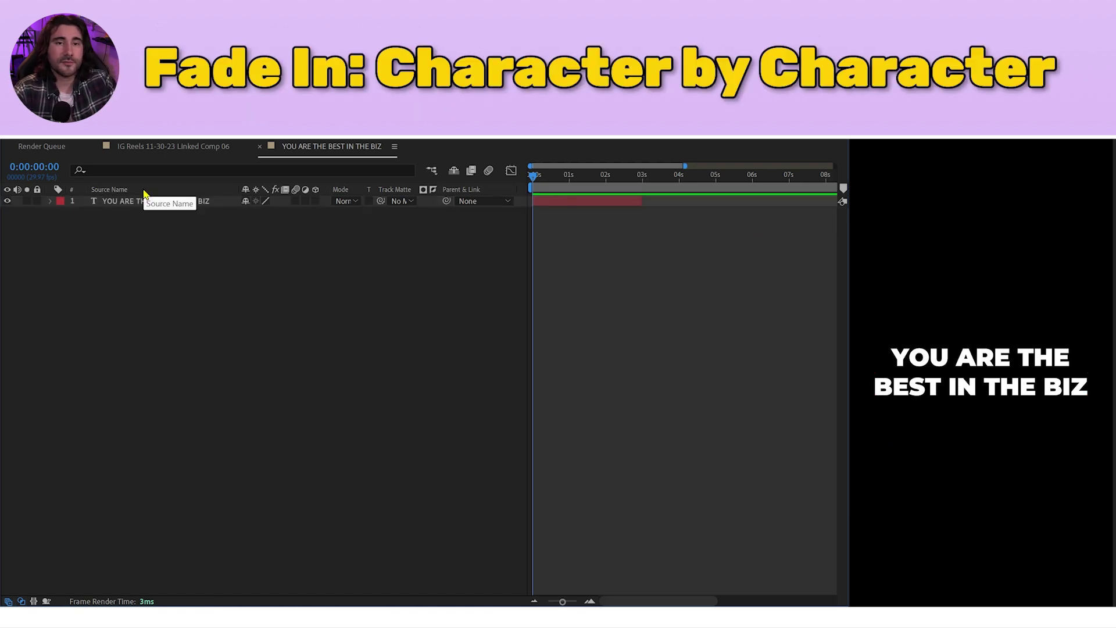
# Switch the source name column to layer names and check which timeline columns are enabled, including Switches
pyautogui.click(145, 193)
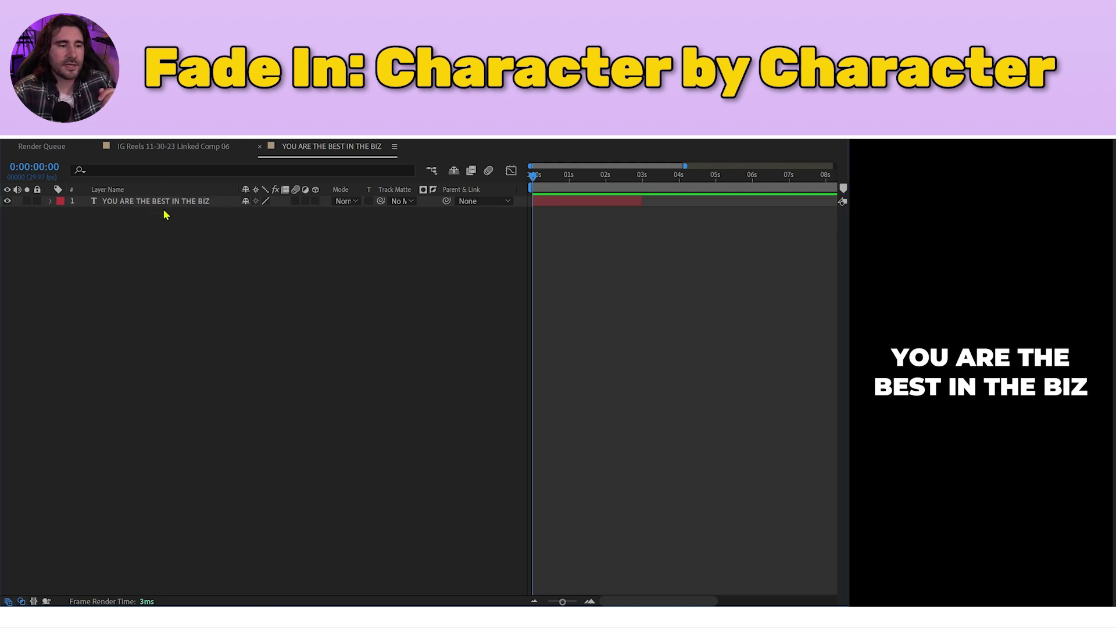
pyautogui.rightClick(141, 189)
pyautogui.moveTo(207, 230)
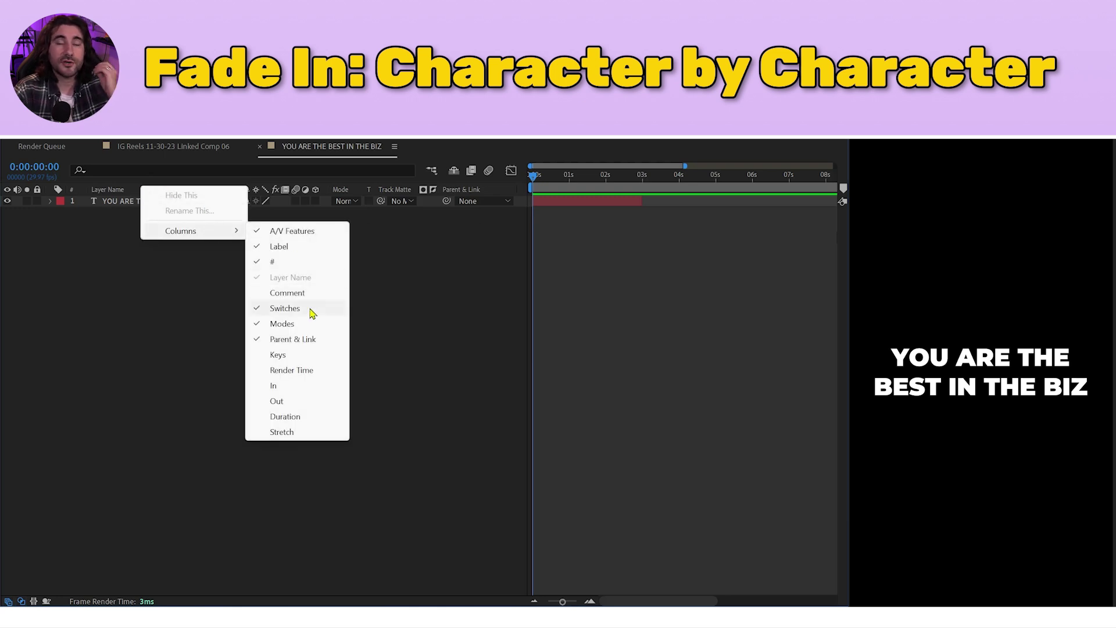
pyautogui.press('Escape')
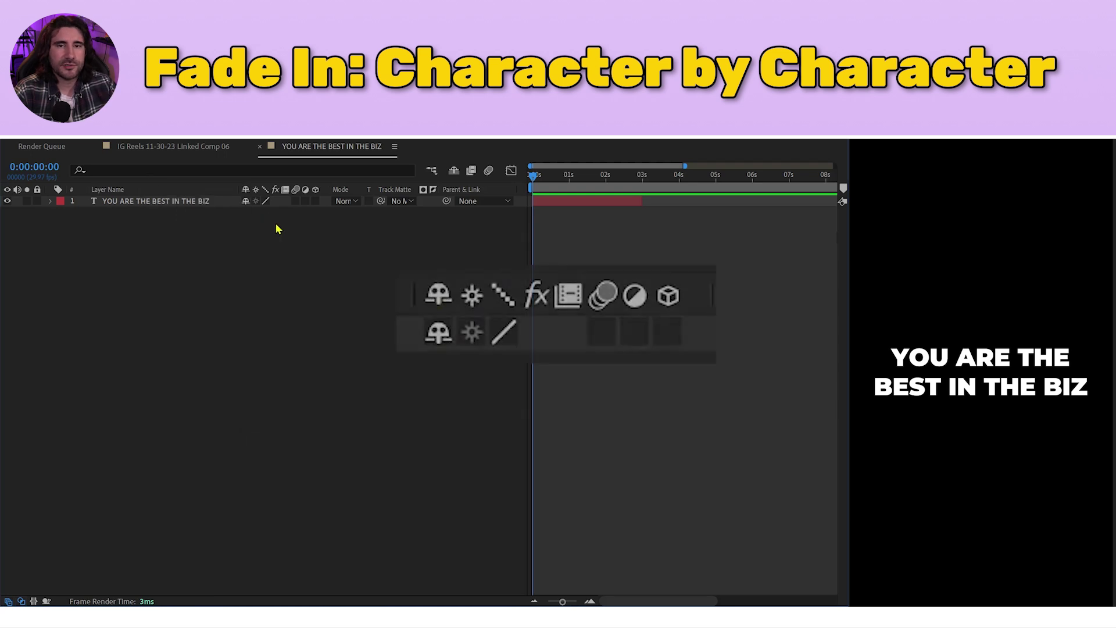
# Enable motion blur for the text layer and expand its properties down to Text and Transform
pyautogui.click(296, 202)
pyautogui.click(284, 221)
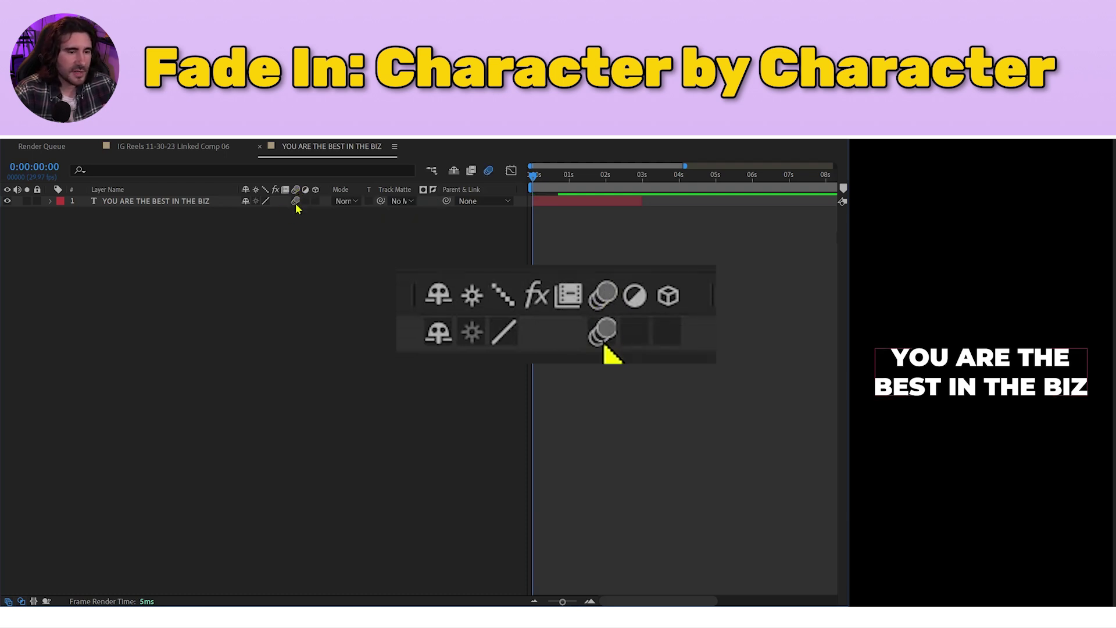
pyautogui.click(295, 201)
pyautogui.click(51, 203)
pyautogui.click(51, 202)
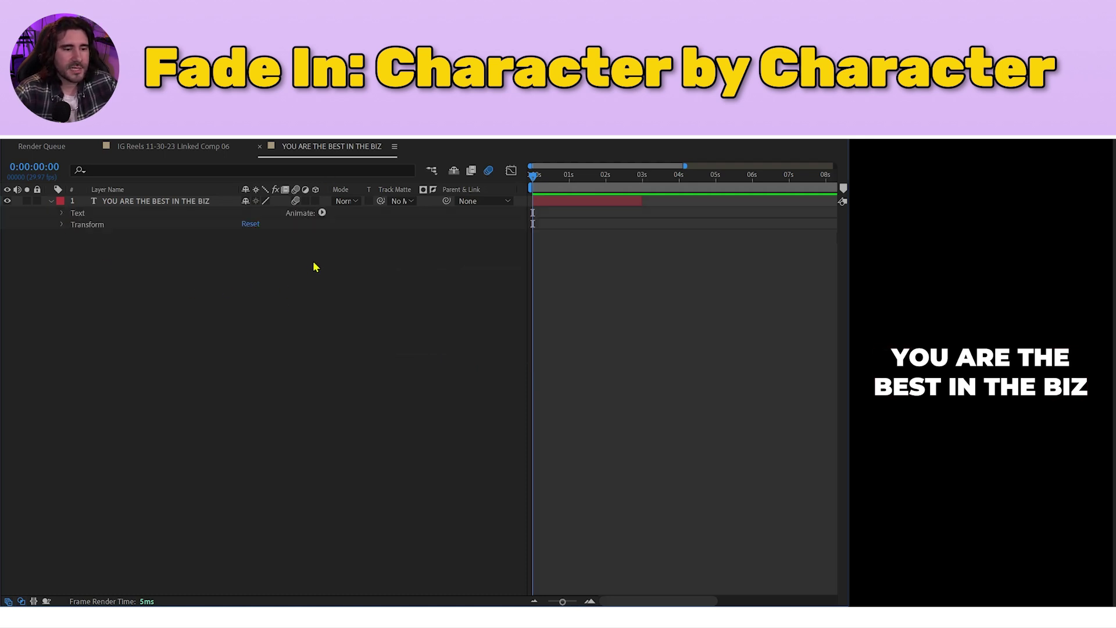
# Add an Opacity animator to the text layer and expand its Range Selector 1
pyautogui.click(322, 213)
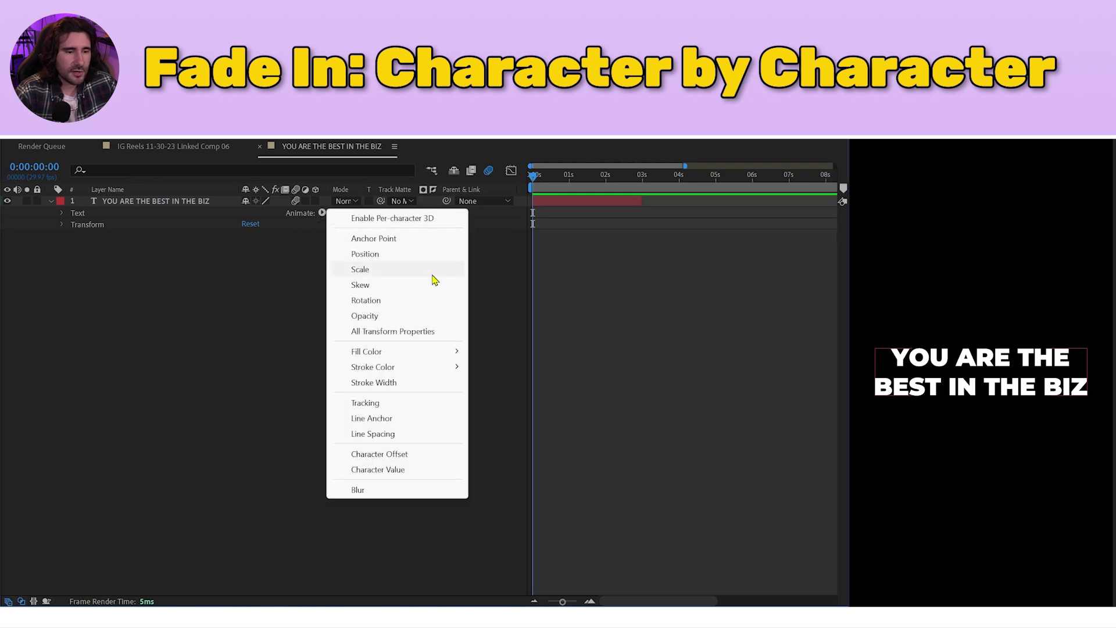
pyautogui.click(402, 317)
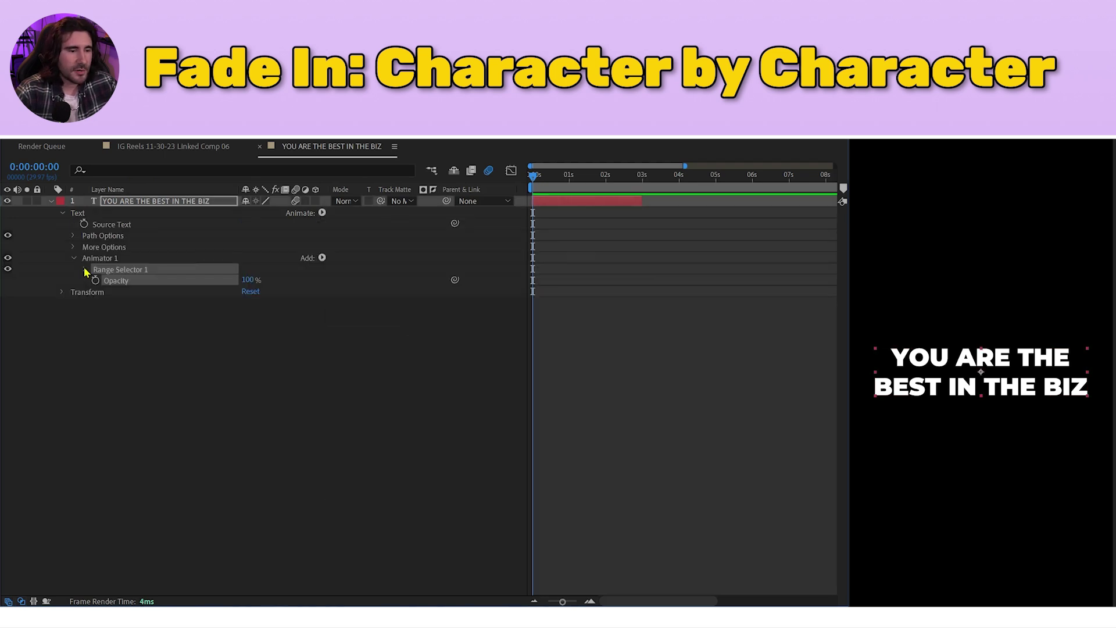
pyautogui.click(85, 269)
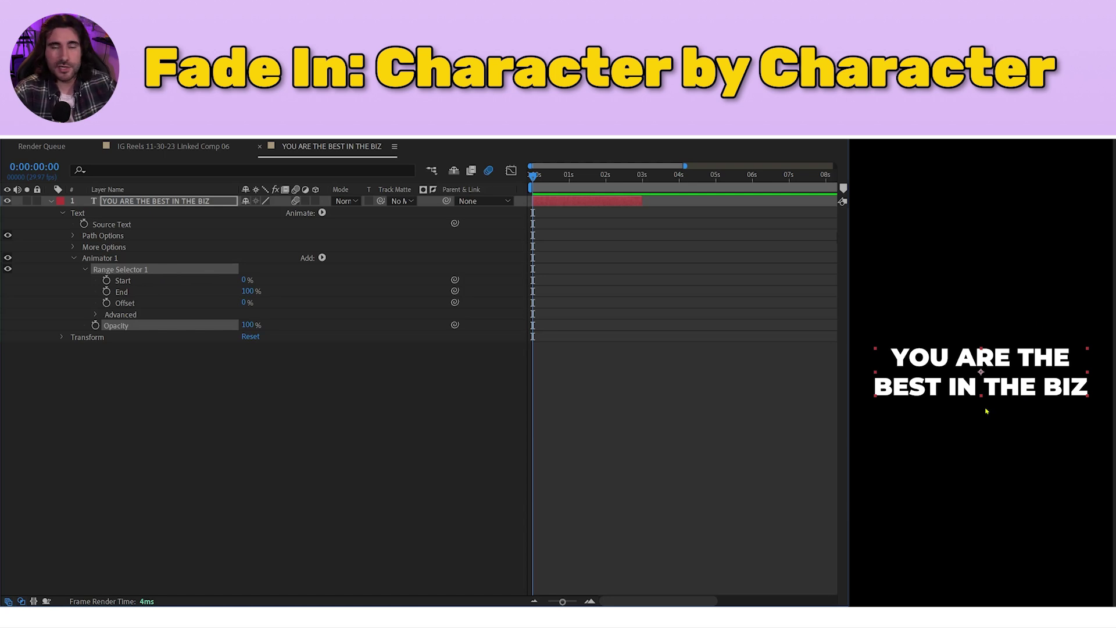
# Try narrowing the range selector to the word YOU with End at 12%, and restore End to 100%
pyautogui.click(131, 291)
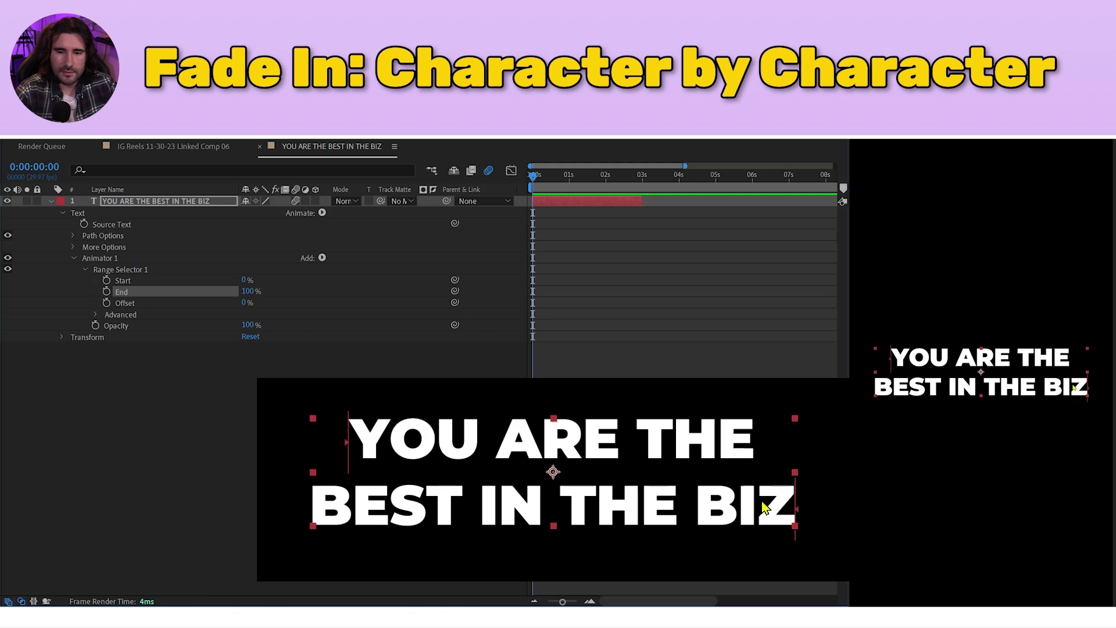
pyautogui.moveTo(351, 446)
pyautogui.mouseDown()
pyautogui.moveTo(558, 457)
pyautogui.moveTo(369, 456)
pyautogui.moveTo(498, 462)
pyautogui.moveTo(392, 448)
pyautogui.moveTo(653, 454)
pyautogui.moveTo(349, 457)
pyautogui.mouseUp()
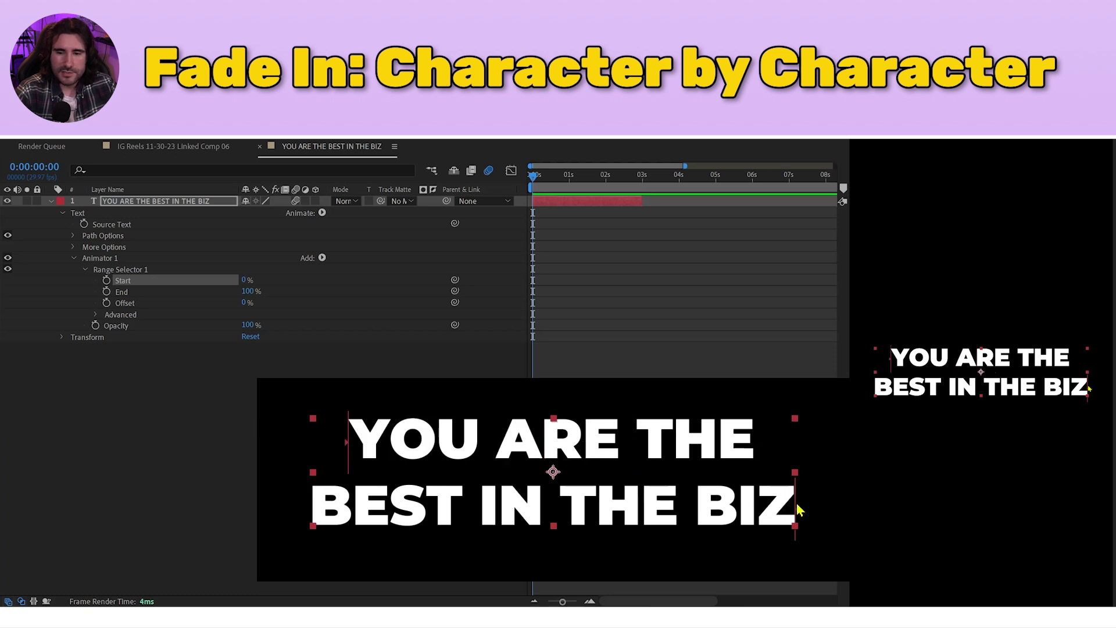
pyautogui.moveTo(795, 512); pyautogui.dragTo(485, 457)
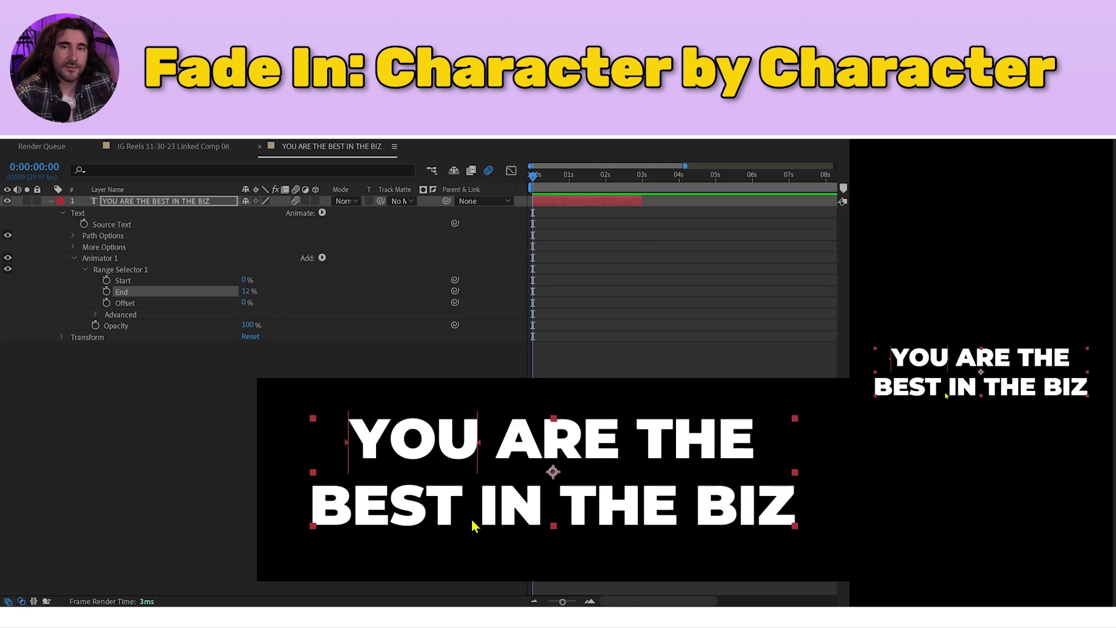
pyautogui.moveTo(479, 447); pyautogui.dragTo(820, 501)
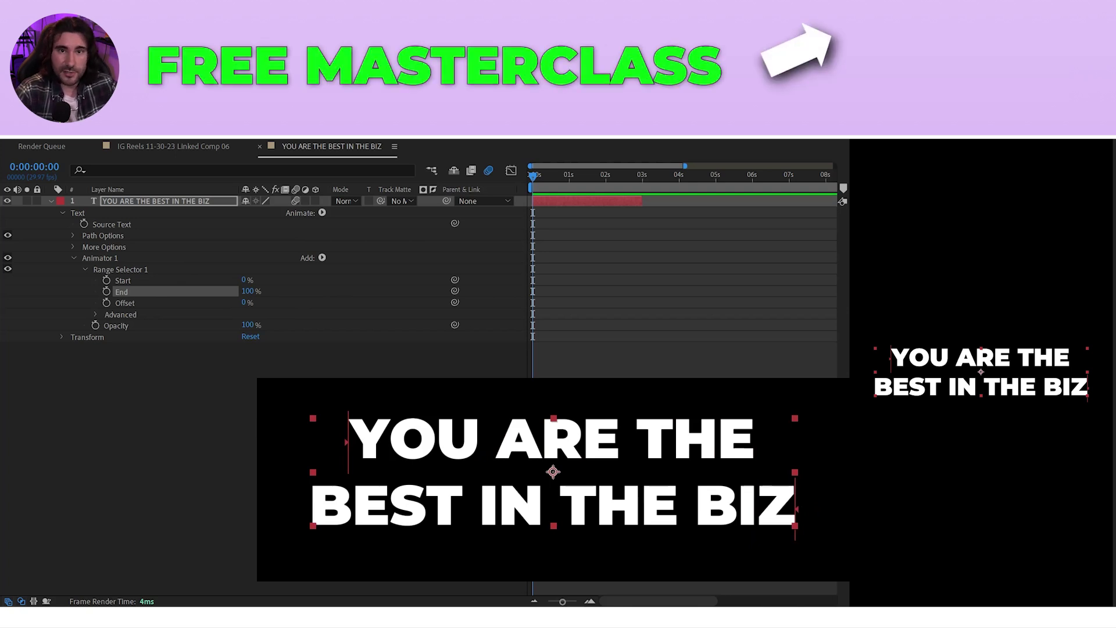
# Expand the range selector's Advanced options, try out the Offset value and reset it to 0%
pyautogui.click(96, 315)
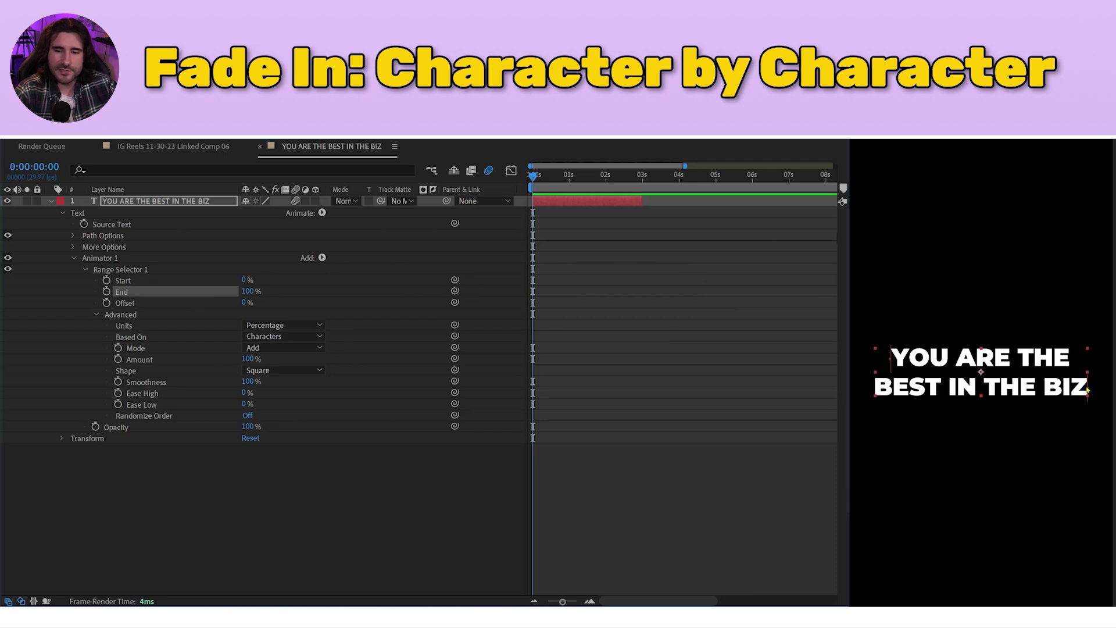
pyautogui.click(137, 305)
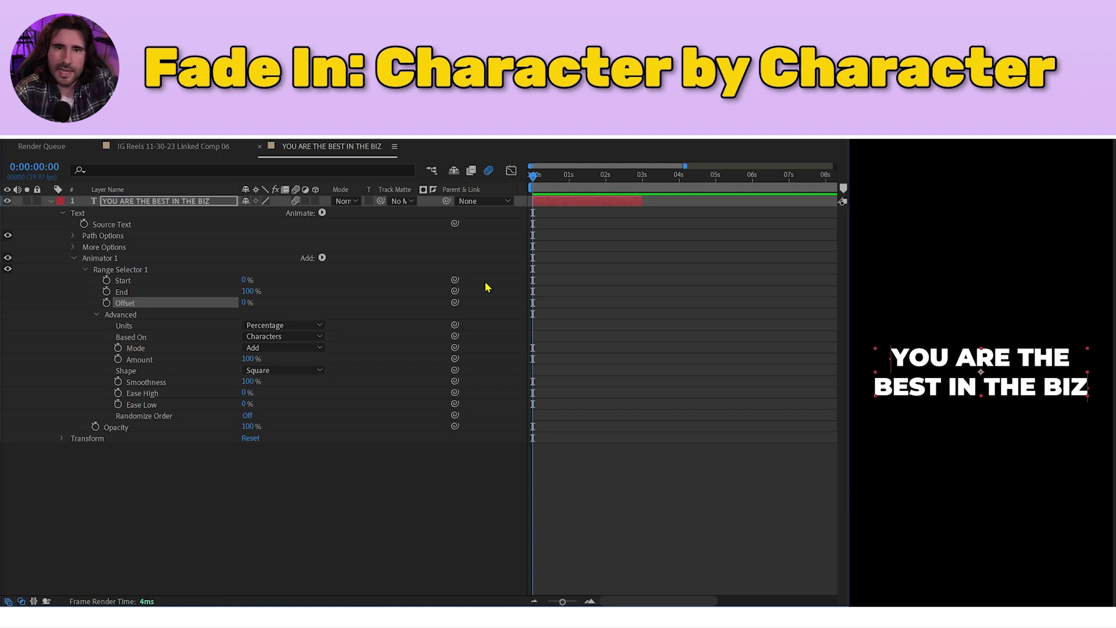
pyautogui.moveTo(244, 303)
pyautogui.mouseDown()
pyautogui.moveTo(294, 294)
pyautogui.moveTo(247, 300)
pyautogui.mouseUp()
pyautogui.click(248, 302)
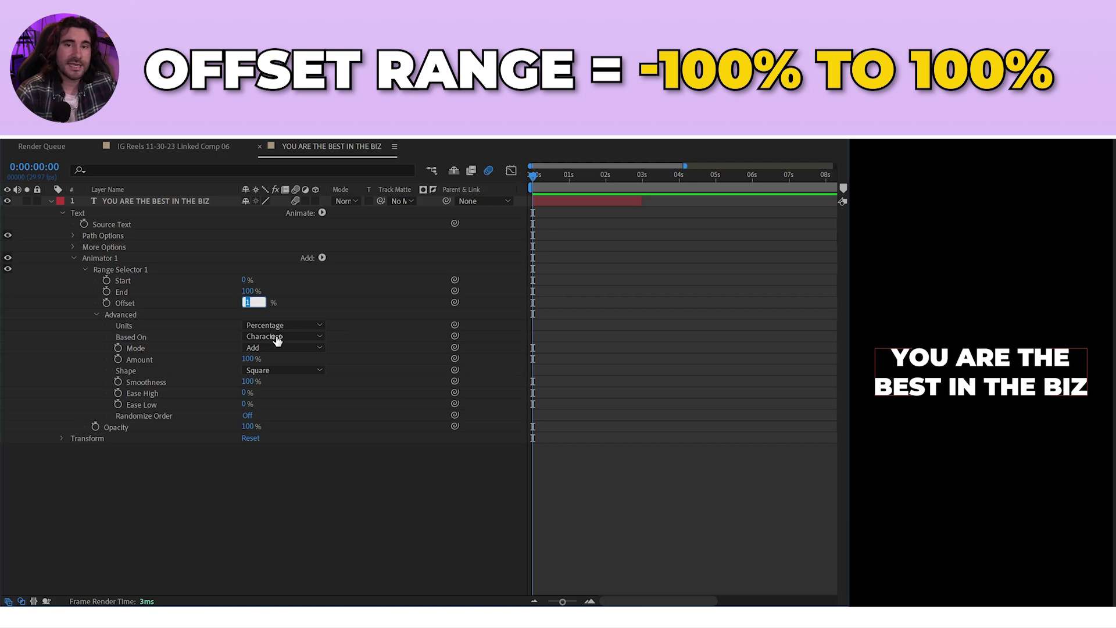
pyautogui.press('Return')
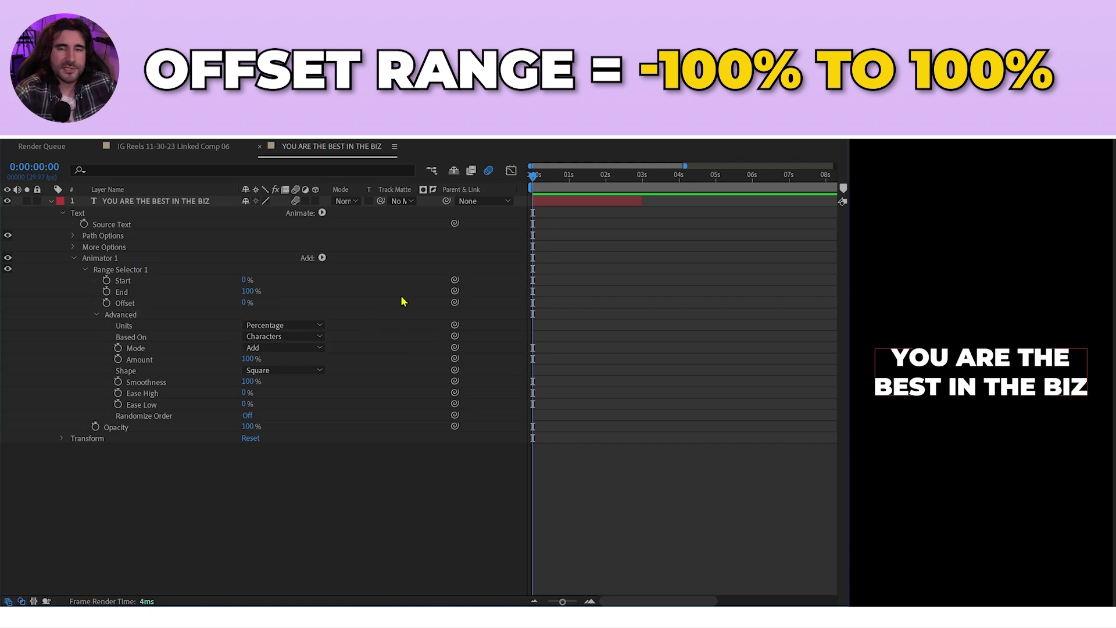
# Keyframe the range selector's Offset at 0% at 0:00 and 100% at 1:00, and return to the start
pyautogui.click(107, 303)
pyautogui.moveTo(560, 174); pyautogui.dragTo(570, 189)
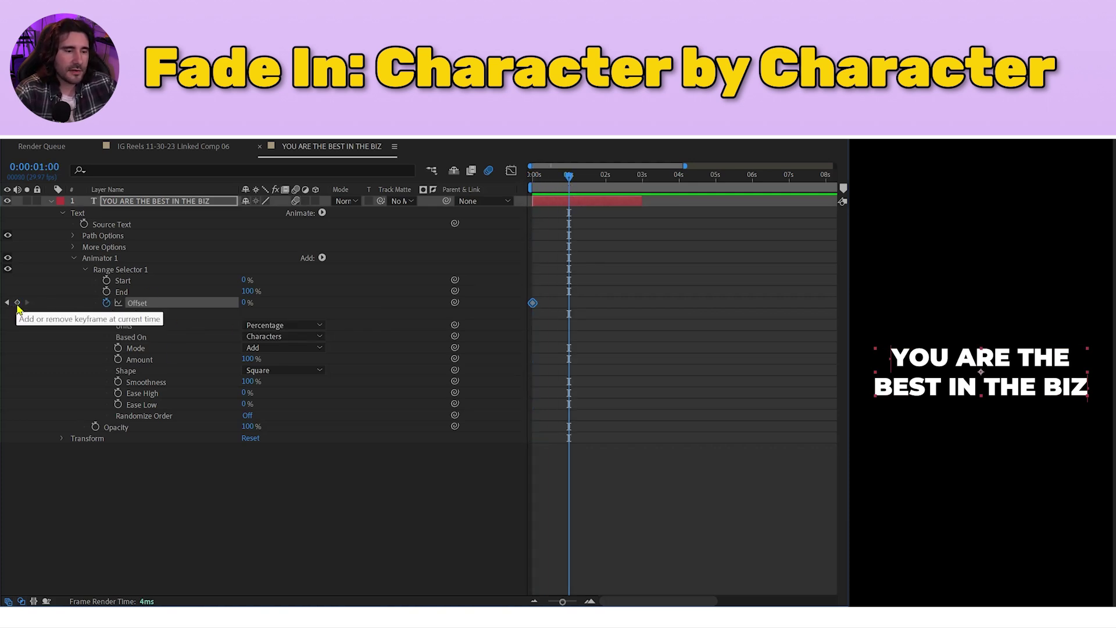
pyautogui.press('F2')
pyautogui.click(244, 299)
pyautogui.write('100')
pyautogui.press('Return')
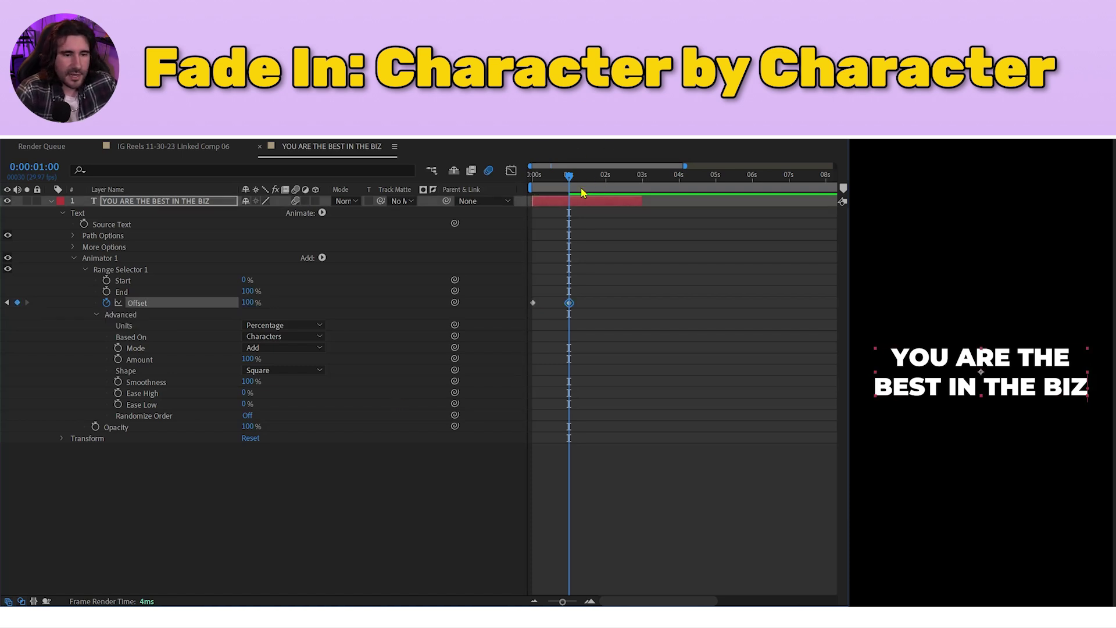
pyautogui.moveTo(570, 175); pyautogui.dragTo(532, 178)
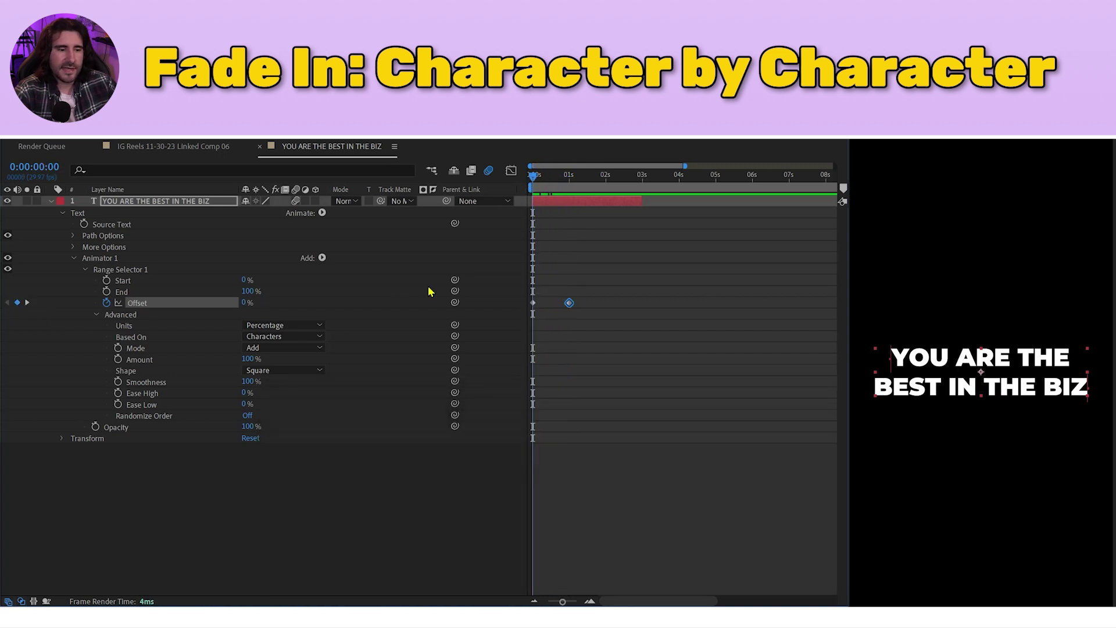
# Try Index as the range selector's Units, and switch back to Percentage
pyautogui.click(301, 326)
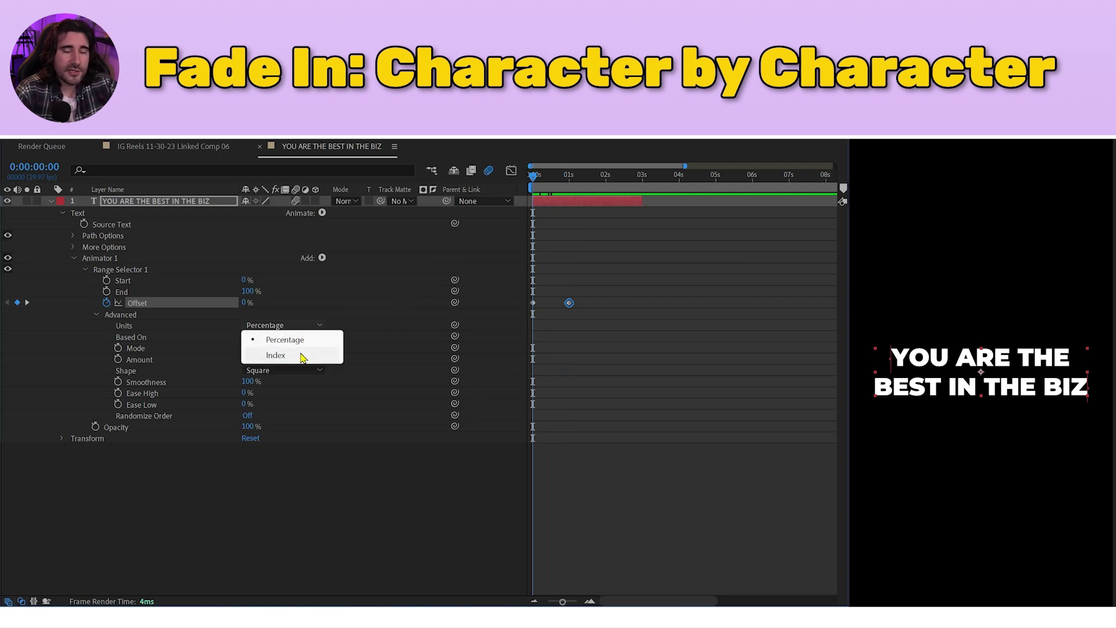
pyautogui.click(276, 355)
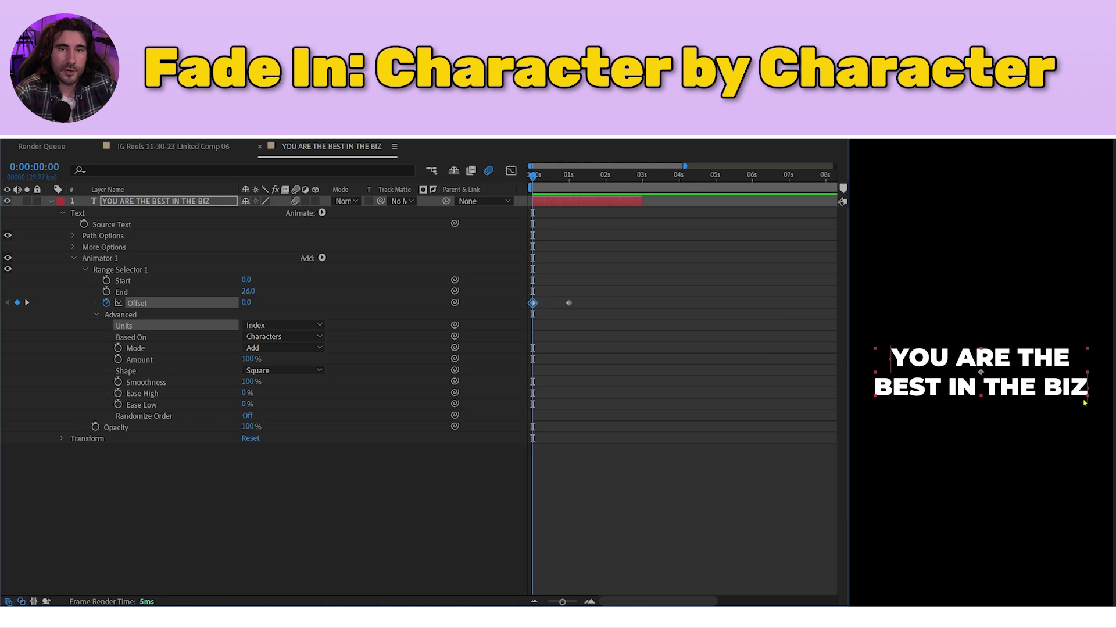
pyautogui.click(282, 325)
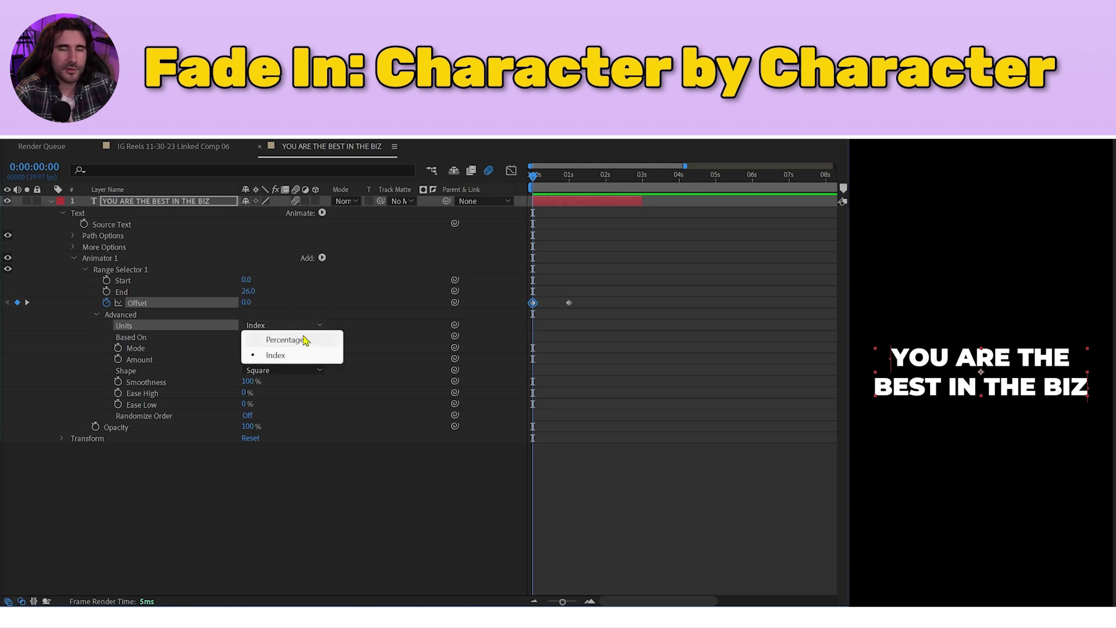
pyautogui.click(299, 338)
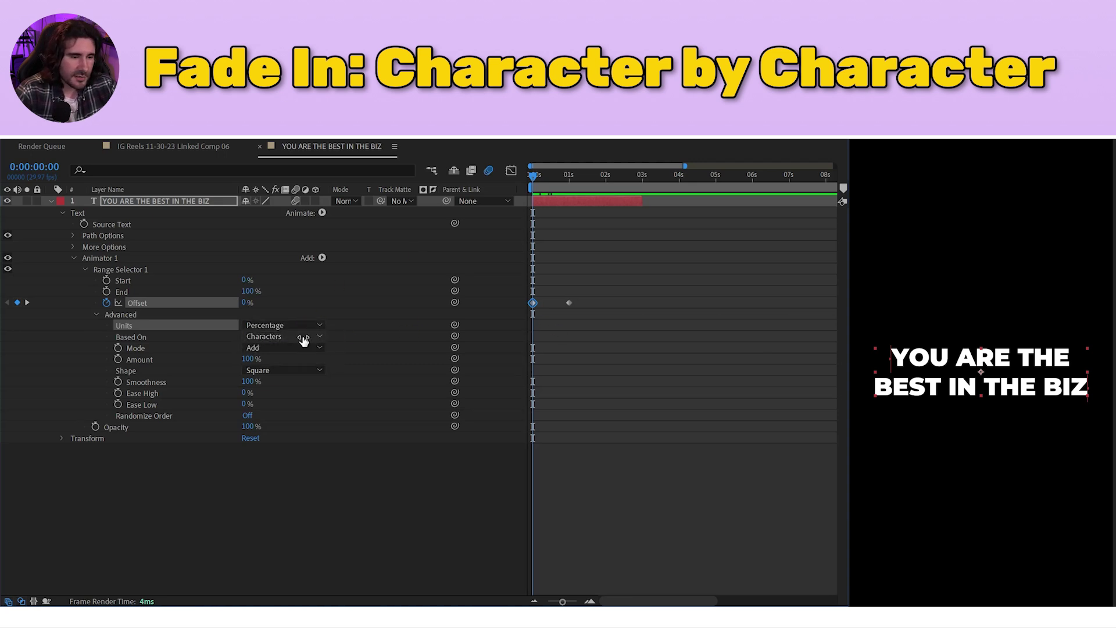
# Try basing the range selector on Characters Excluding Spaces and scrub through the Offset animation
pyautogui.click(303, 339)
pyautogui.click(289, 337)
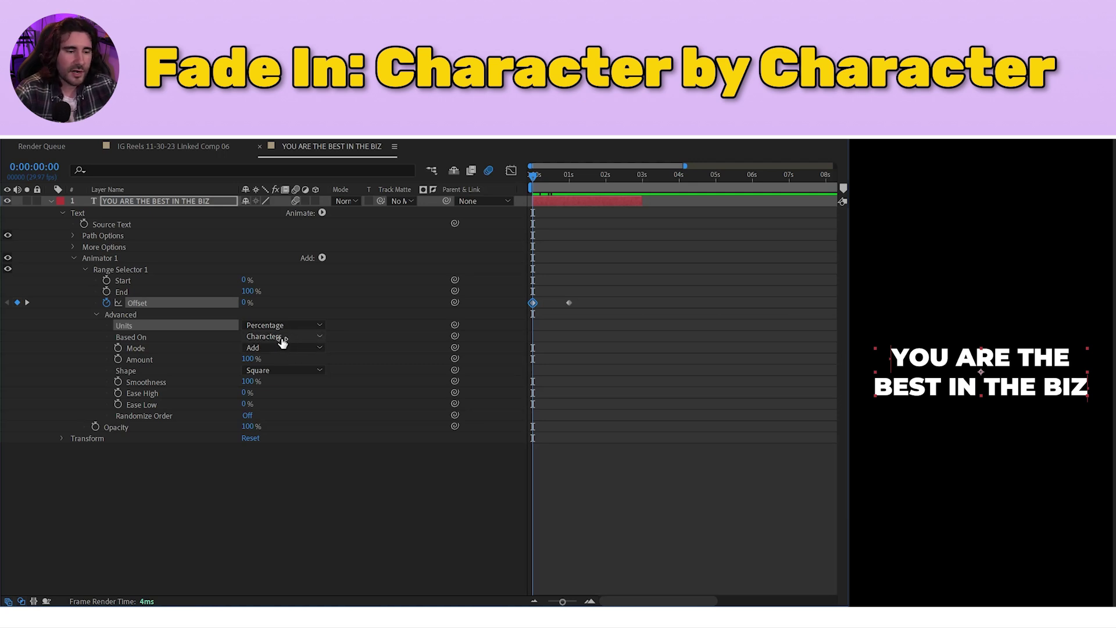
pyautogui.click(282, 339)
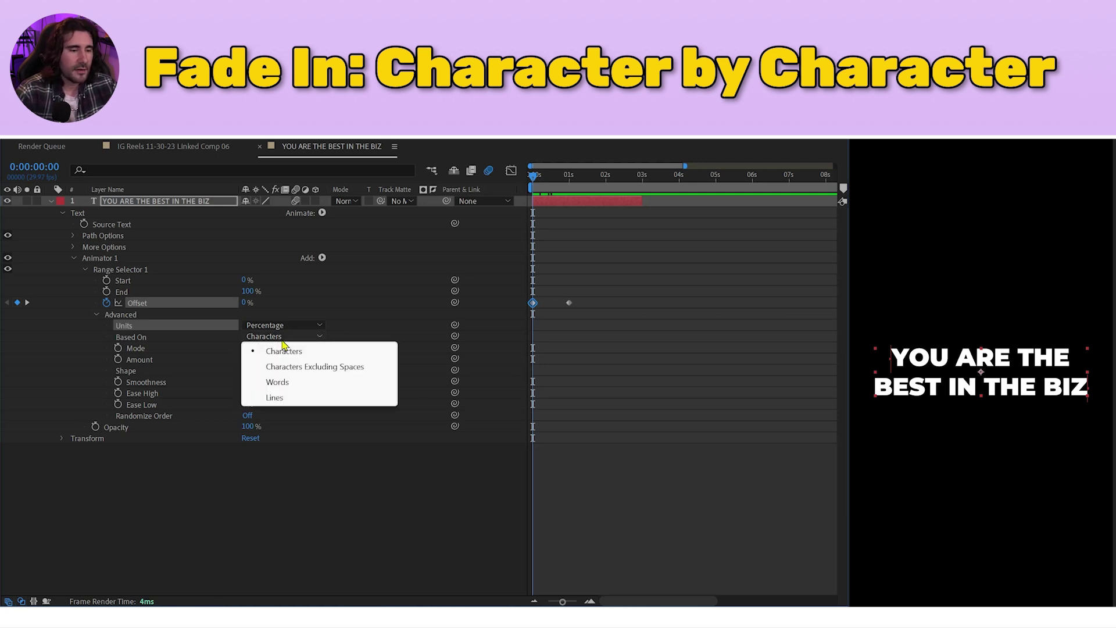
pyautogui.click(327, 369)
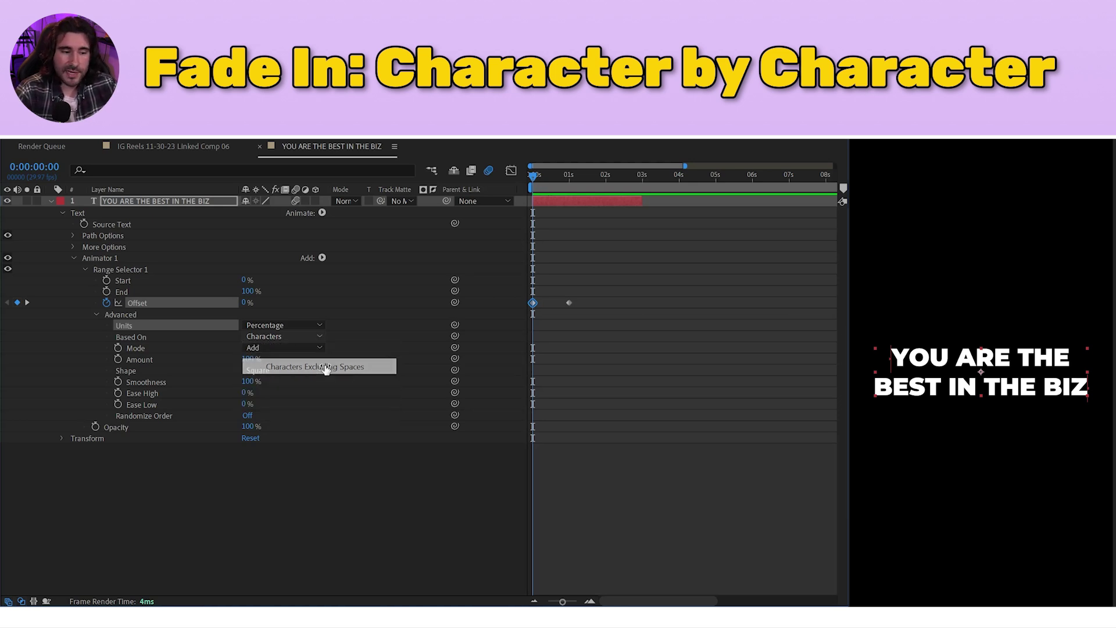
pyautogui.moveTo(535, 182); pyautogui.dragTo(557, 182)
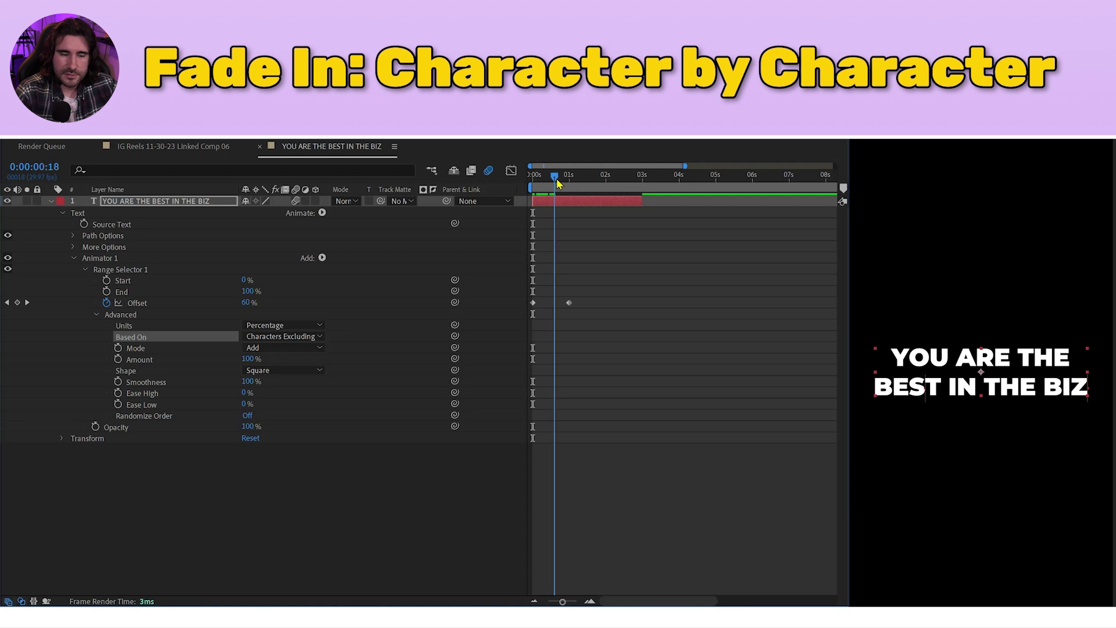
# Try basing the range selector on Words and scrub back to the start of the composition
pyautogui.click(300, 338)
pyautogui.click(310, 382)
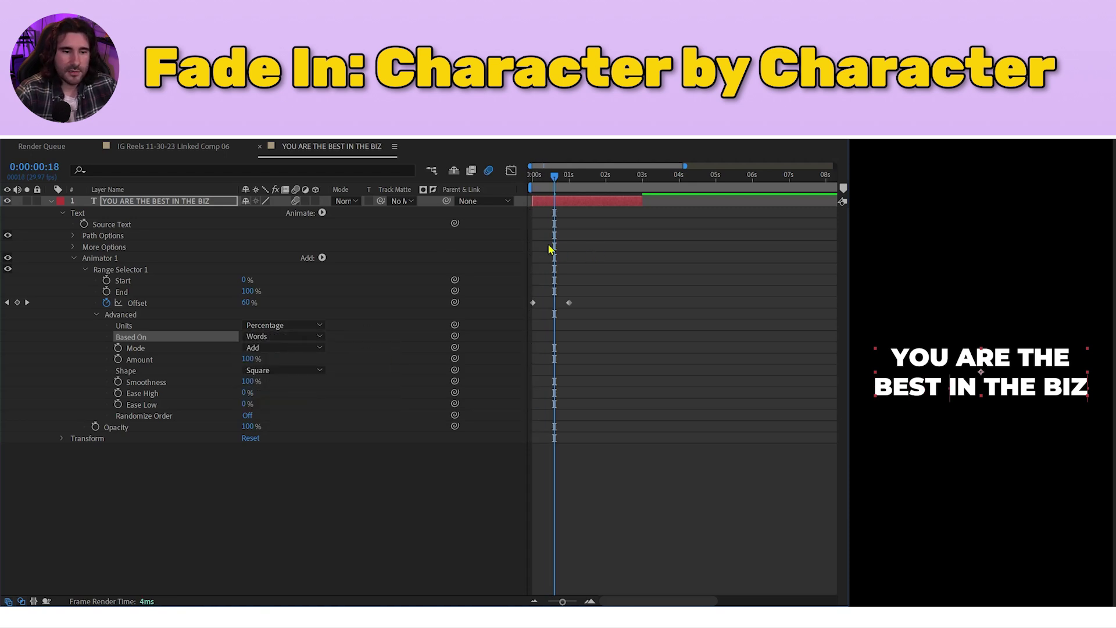
pyautogui.moveTo(556, 177); pyautogui.dragTo(528, 193)
# Try basing the range selector on Lines, scrub the animation, and set Based On back to Characters
pyautogui.click(273, 336)
pyautogui.click(283, 399)
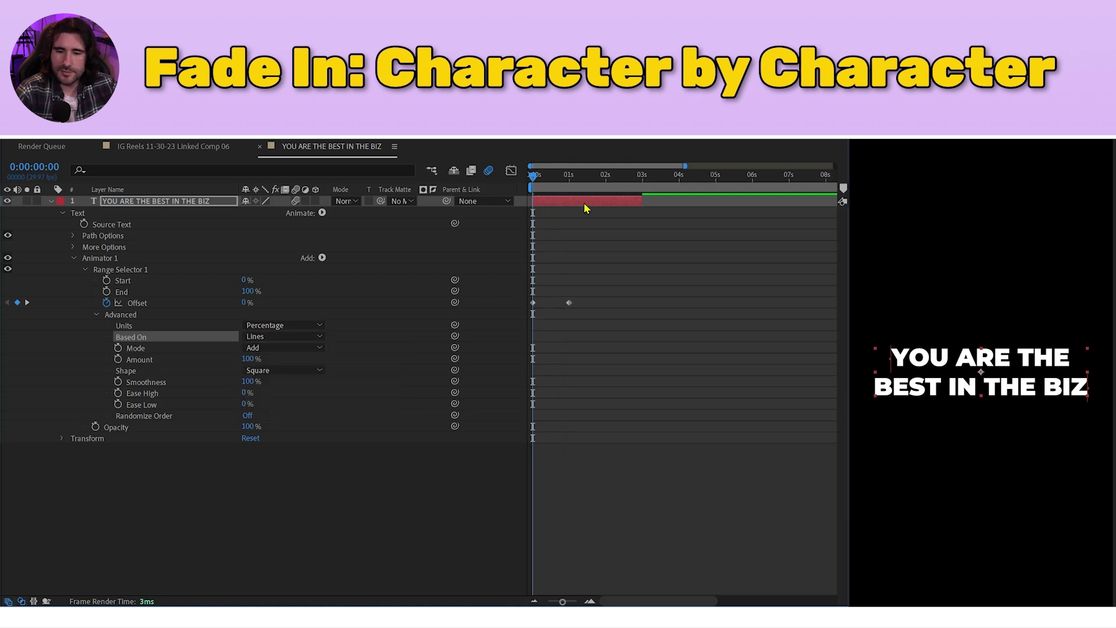
pyautogui.moveTo(530, 181)
pyautogui.mouseDown()
pyautogui.moveTo(567, 181)
pyautogui.moveTo(530, 181)
pyautogui.mouseUp()
pyautogui.click(285, 336)
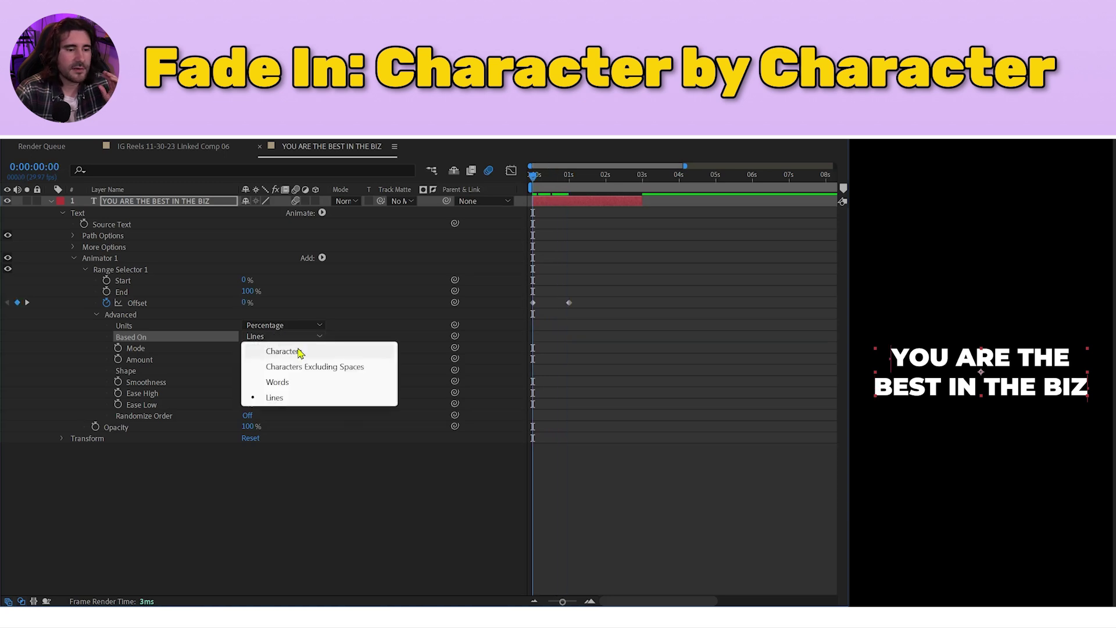
pyautogui.click(301, 351)
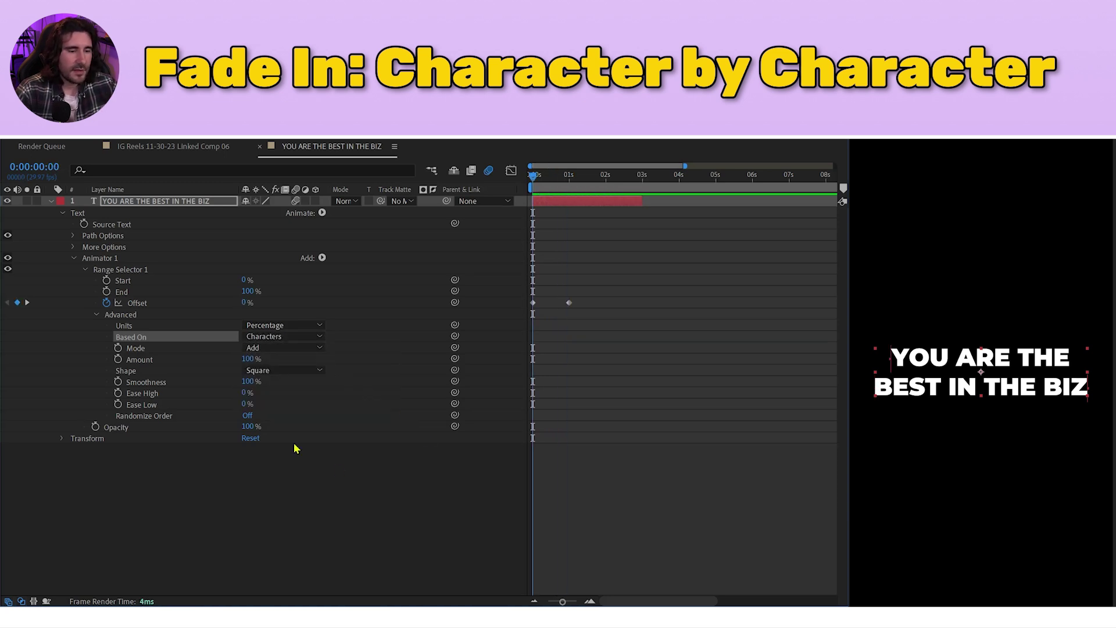
# Set the animator's Opacity to 0% and play back the character-by-character fade-in from the start
pyautogui.click(247, 426)
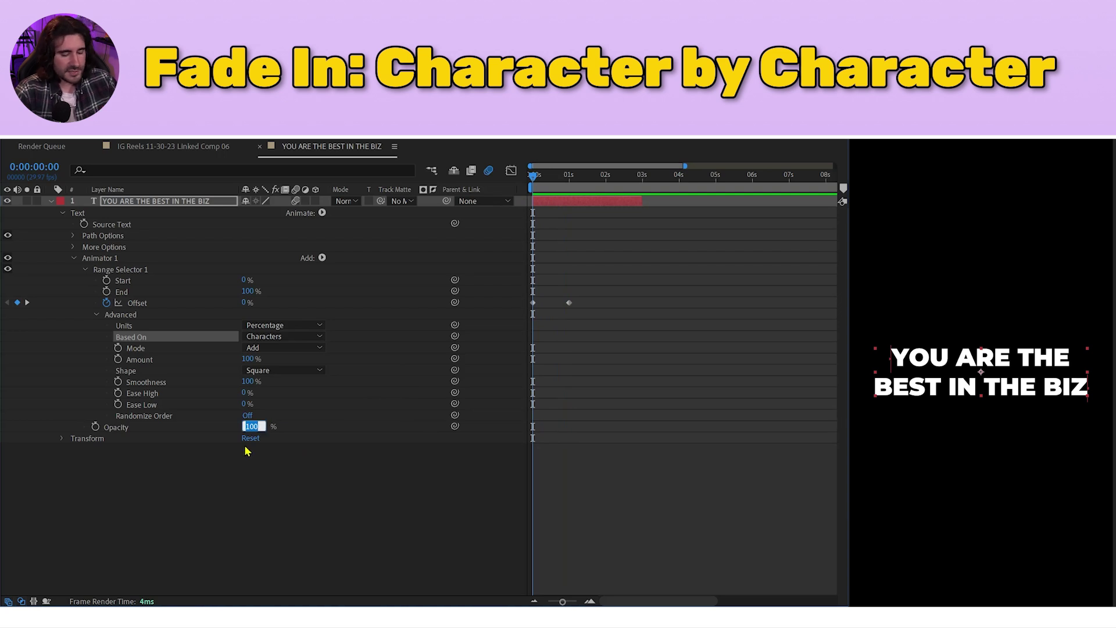
pyautogui.write('0')
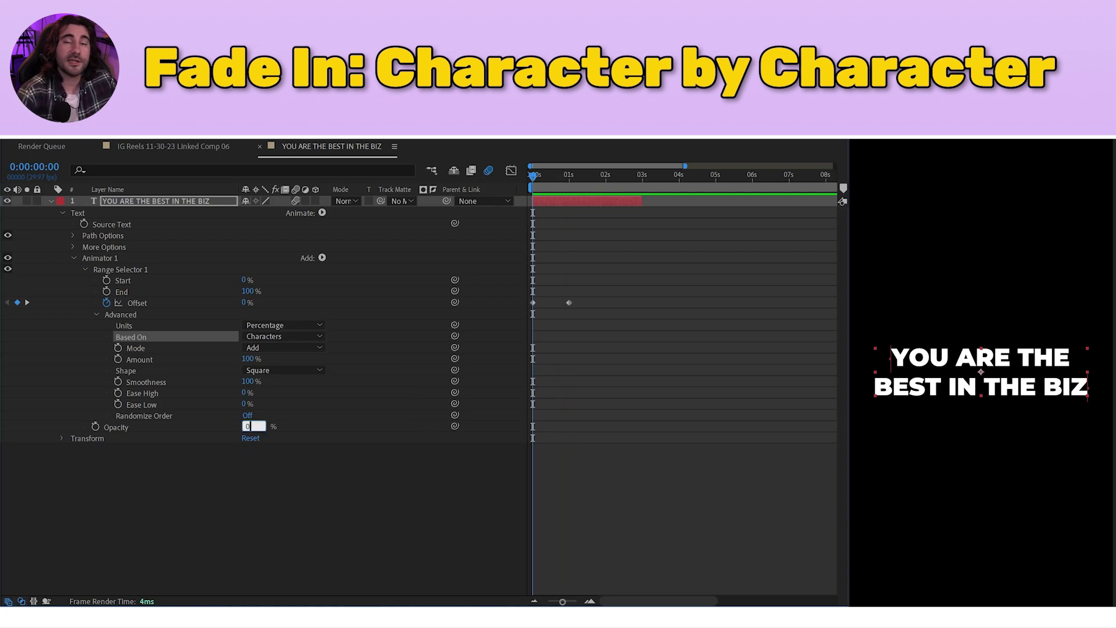
pyautogui.press('Return')
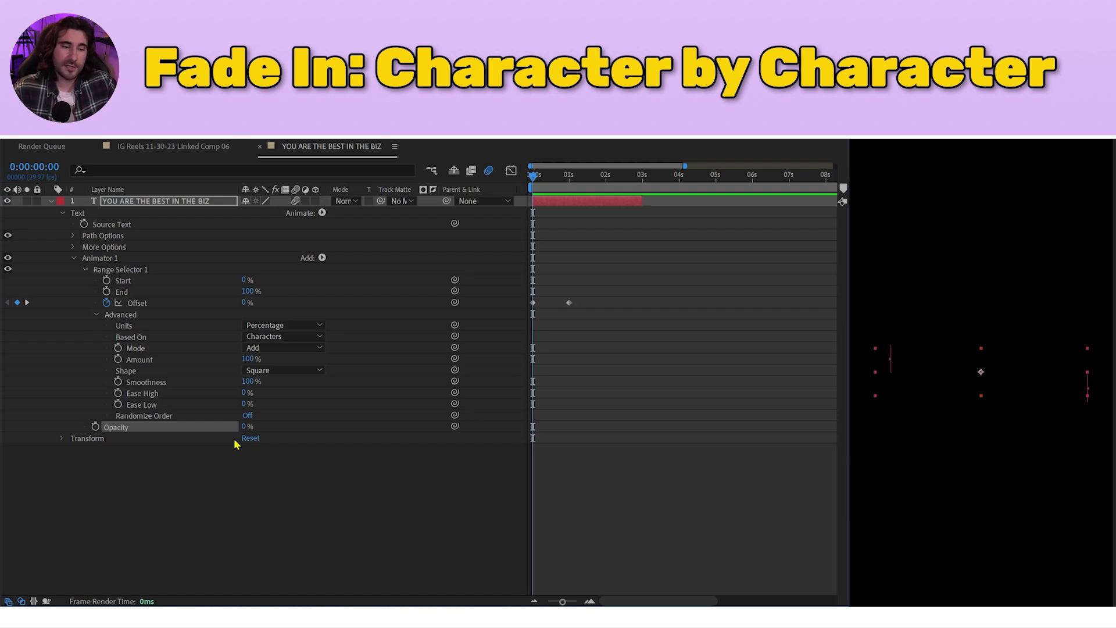
pyautogui.click(635, 306)
pyautogui.press('space')
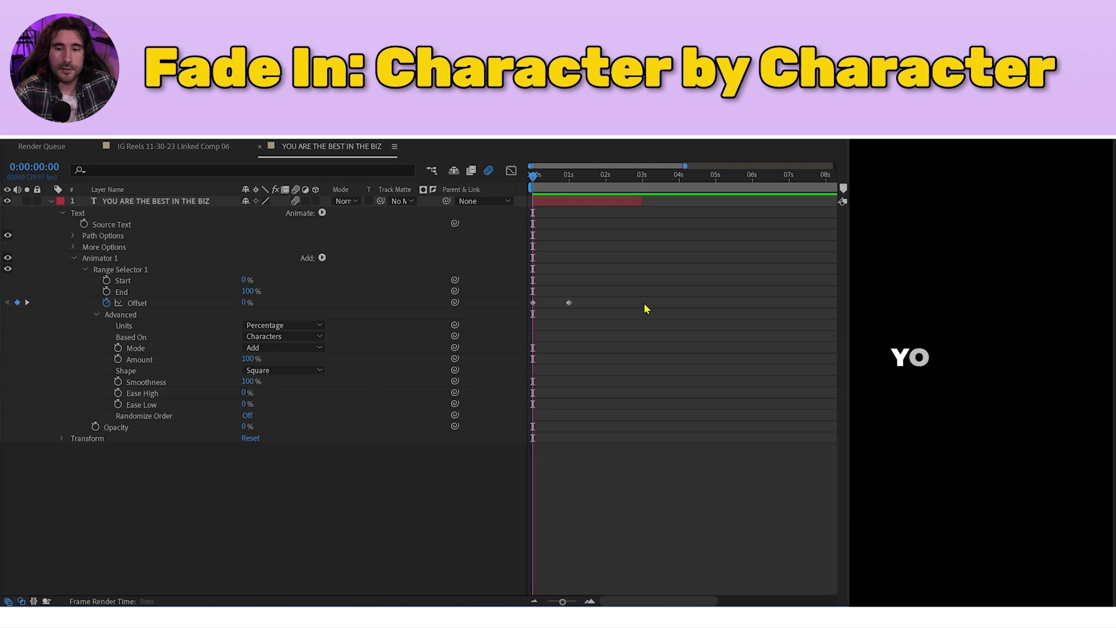
pyautogui.press('space')
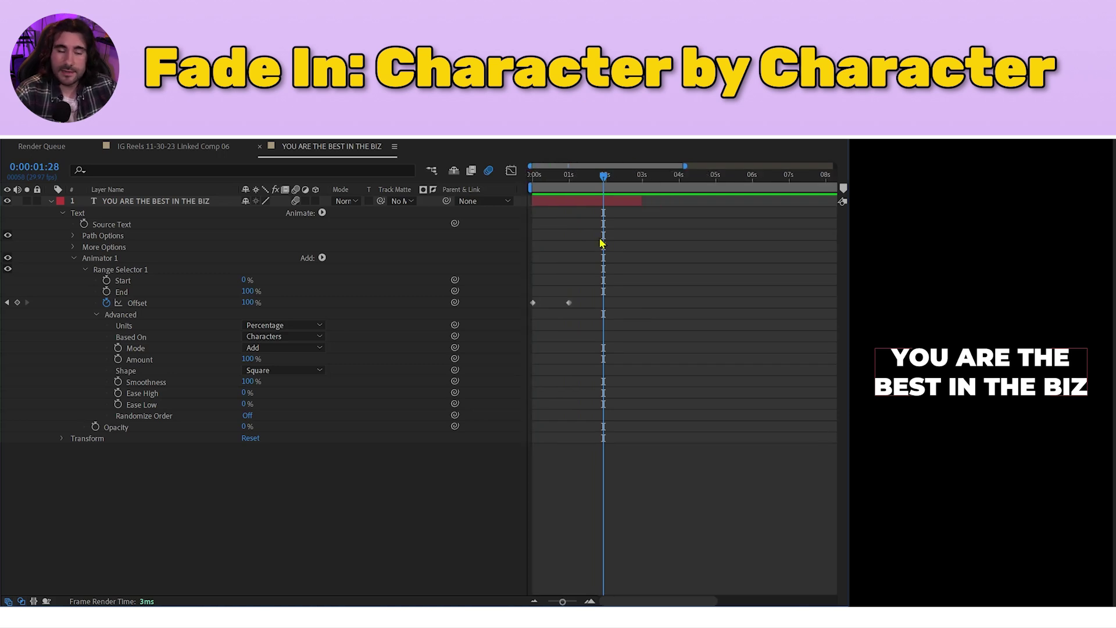
# Copy both Offset keyframes and paste them at 0:00:01:15
pyautogui.moveTo(603, 176); pyautogui.dragTo(588, 180)
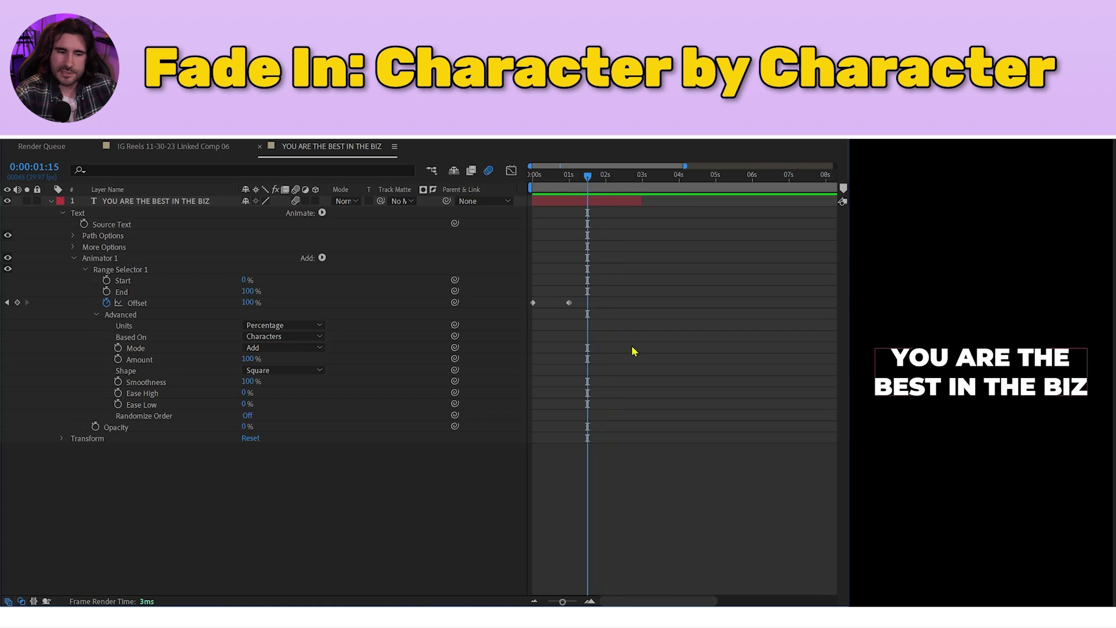
pyautogui.moveTo(620, 275); pyautogui.dragTo(554, 323)
pyautogui.moveTo(519, 327); pyautogui.dragTo(520, 326)
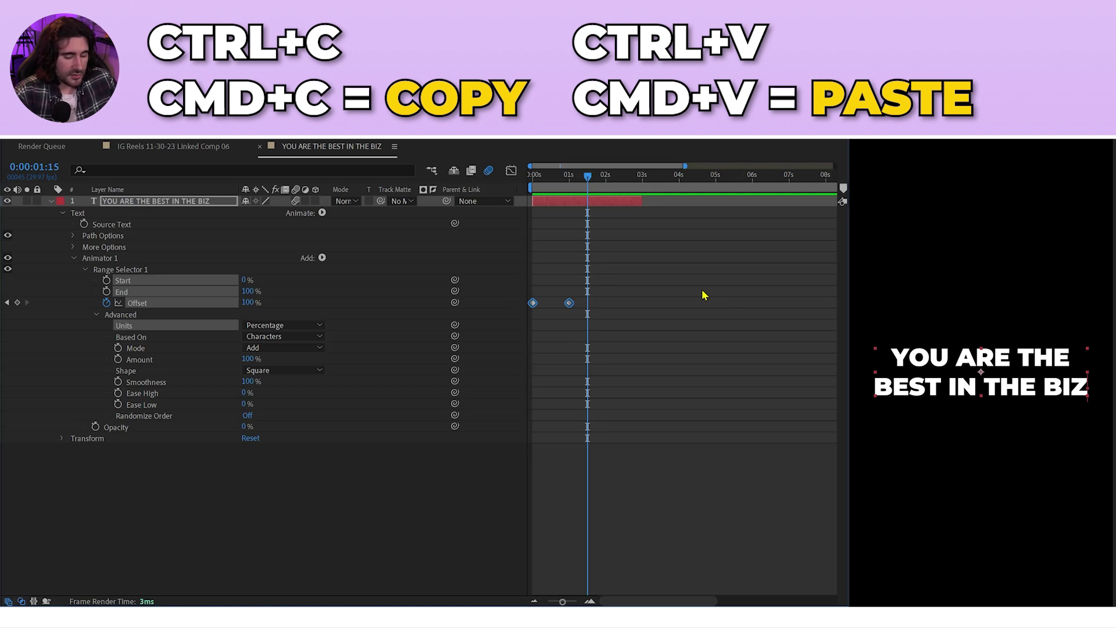
pyautogui.hotkey('ctrl', 'v')
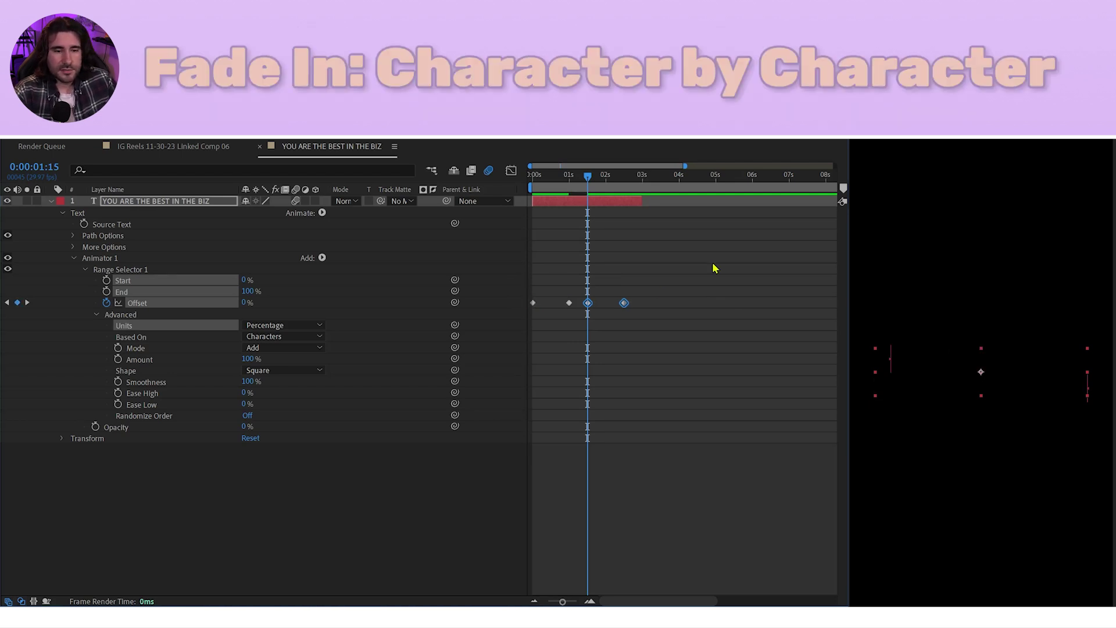
# Look closer at the pasted Offset keyframes and play back their text animation from 0:00:01:15
pyautogui.click(703, 268)
pyautogui.press('=')
pyautogui.press('space')
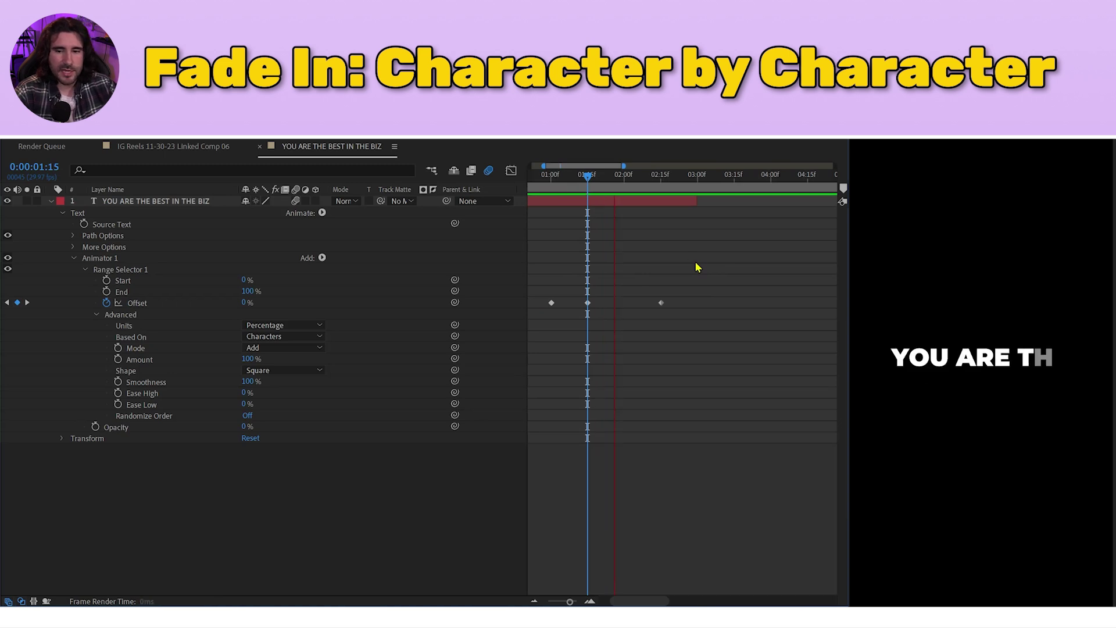
# Time-reverse the two Offset keyframes pasted at 0:00:01:15 and play back the whole text animation from the start
pyautogui.press('space')
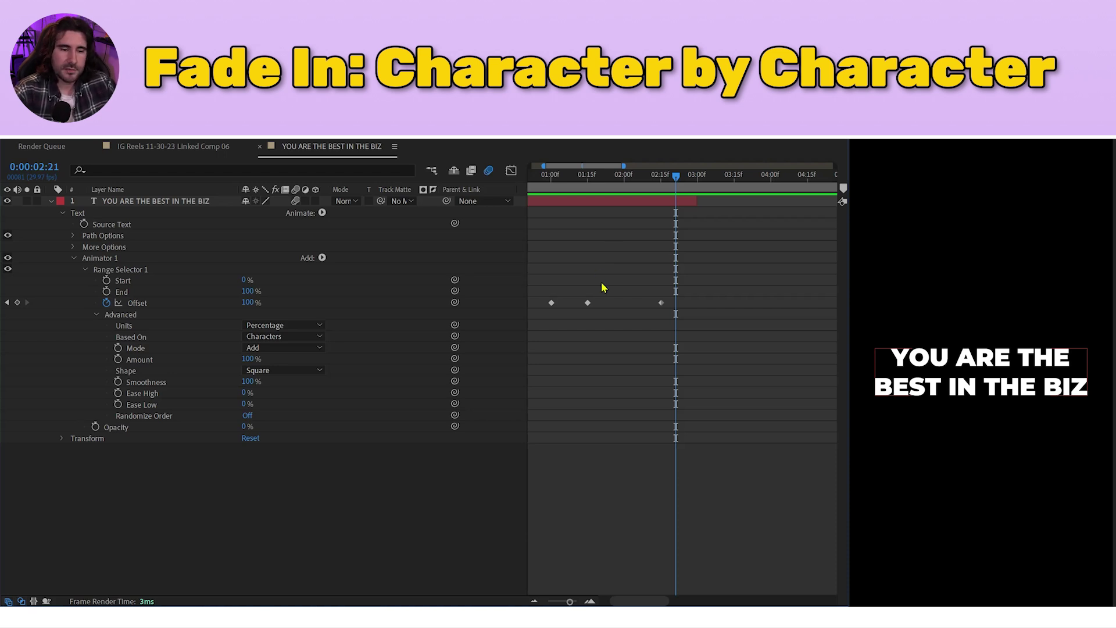
pyautogui.moveTo(694, 289); pyautogui.dragTo(577, 321)
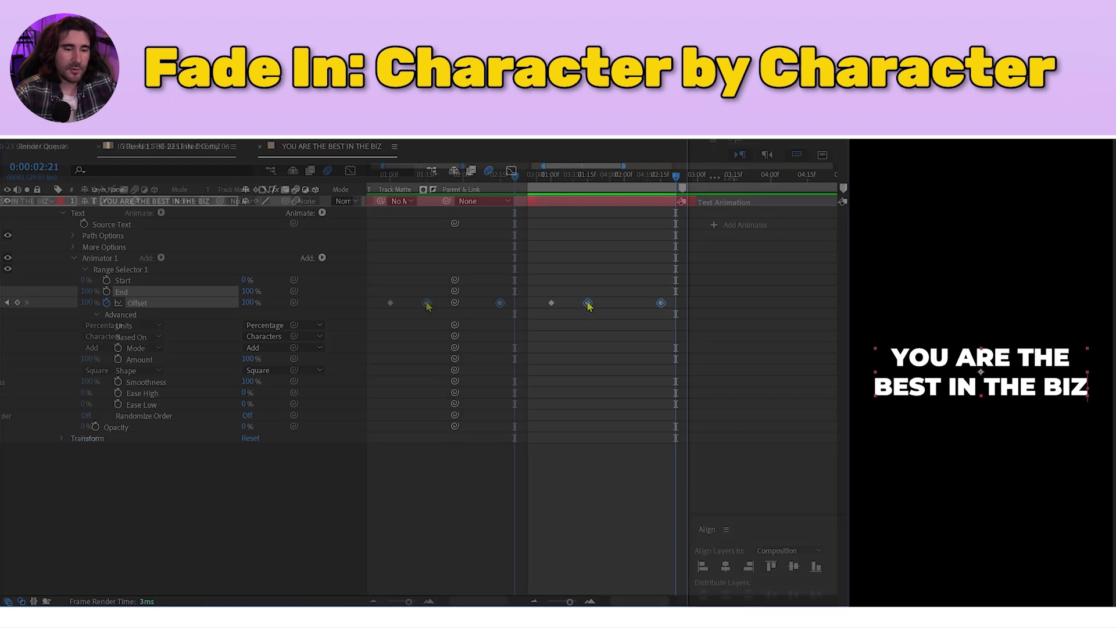
pyautogui.rightClick(589, 304)
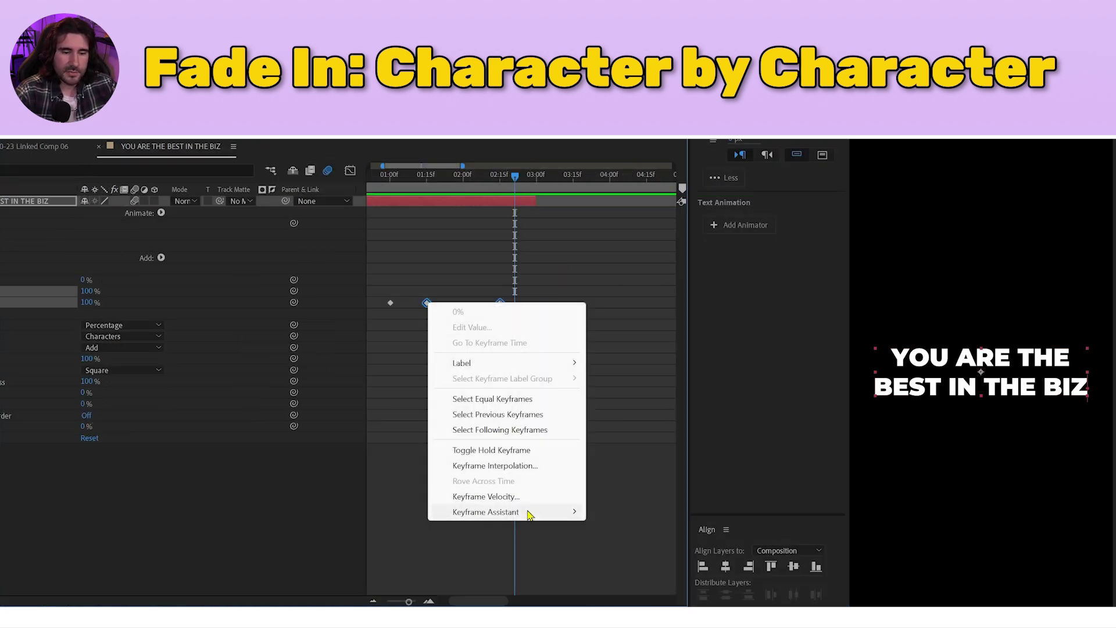
pyautogui.moveTo(529, 513)
pyautogui.click(638, 516)
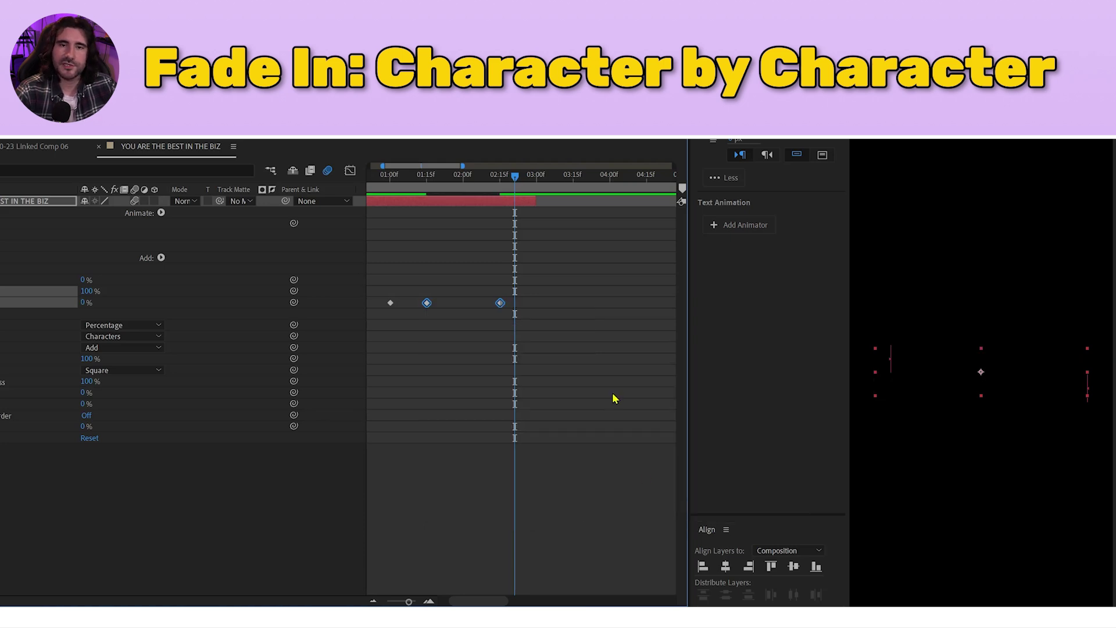
pyautogui.press('space')
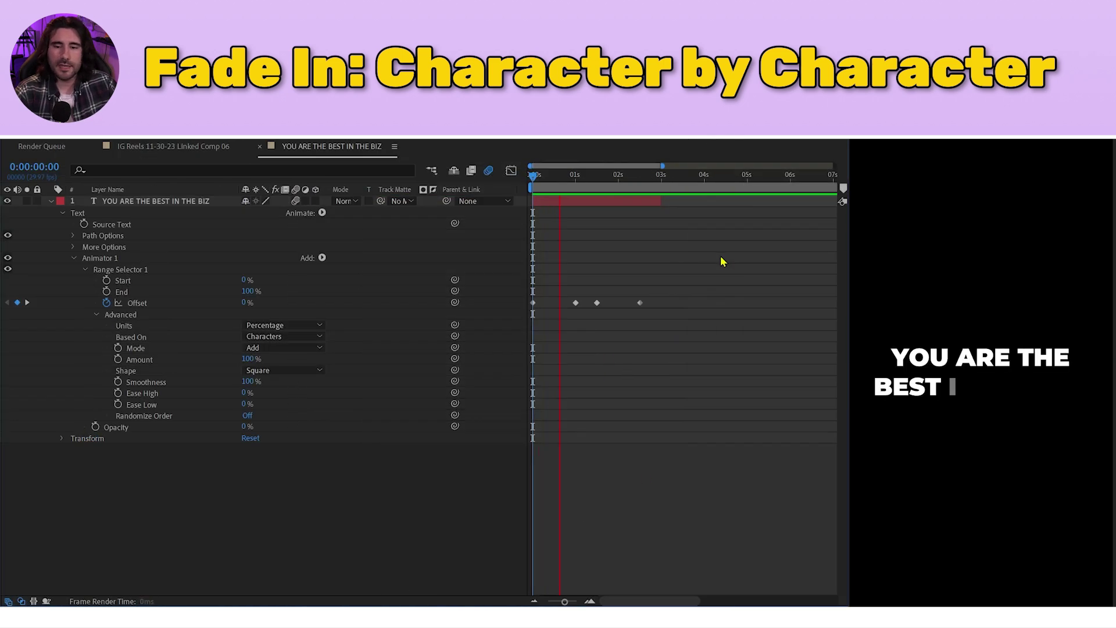
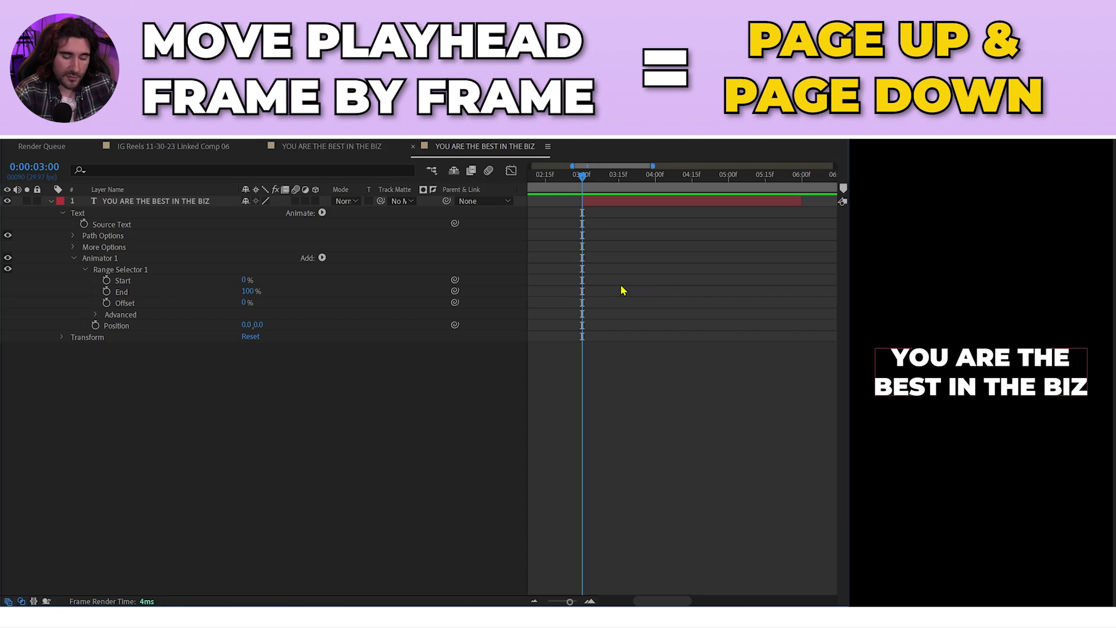
# Keyframe the position animator's Offset at 0% at 0:00:03:00 and 100% at 0:00:04:00
pyautogui.press('pageup')
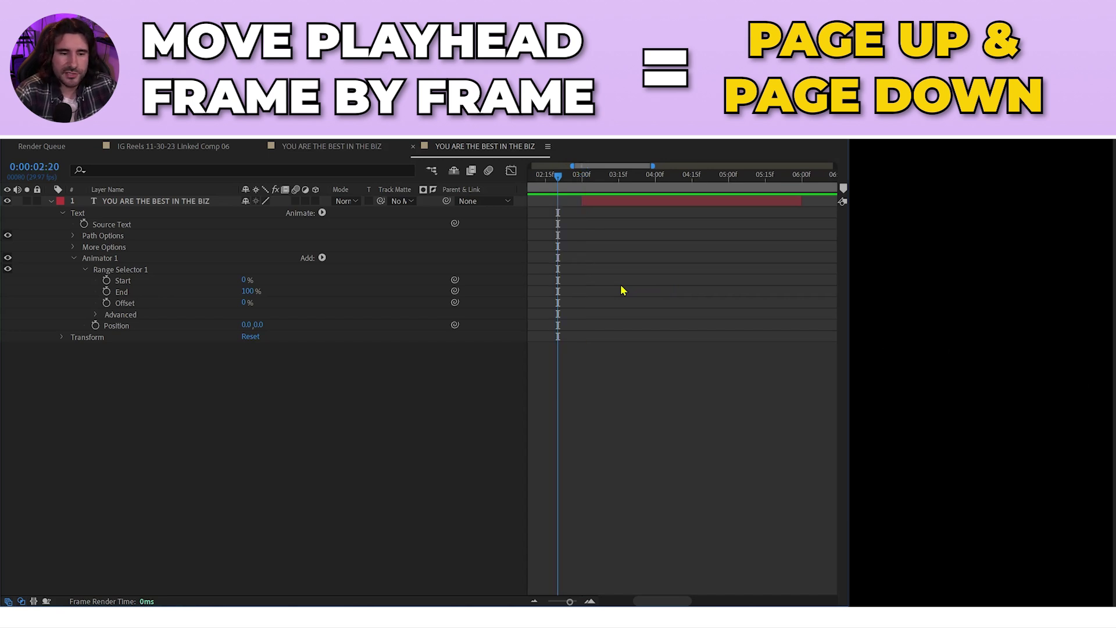
pyautogui.press('pagedown')
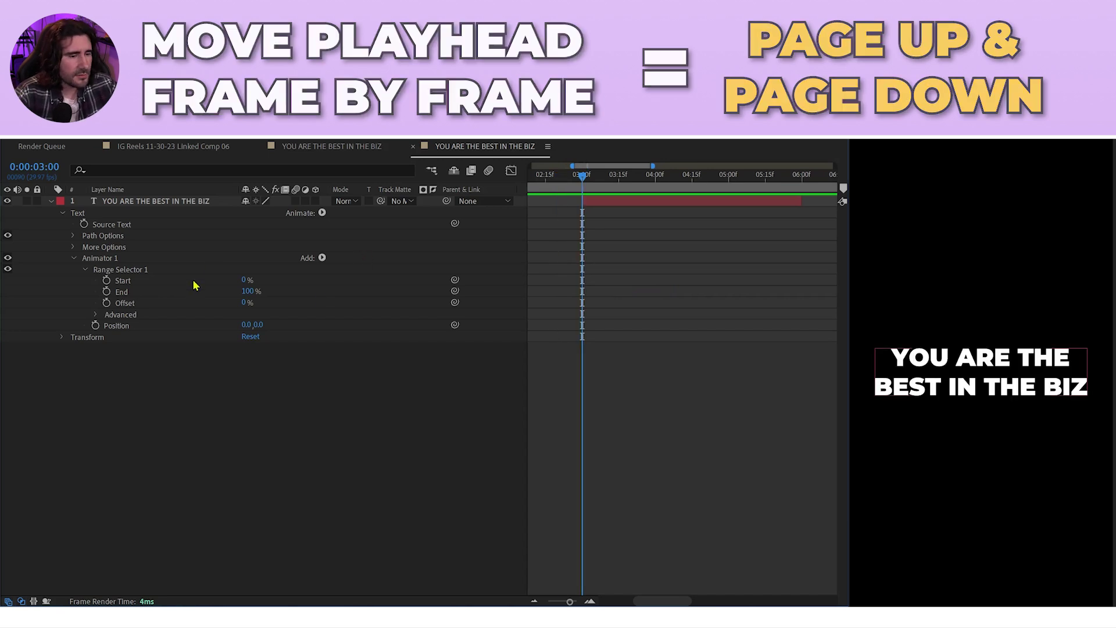
pyautogui.click(107, 303)
pyautogui.moveTo(584, 181); pyautogui.dragTo(656, 177)
pyautogui.click(245, 304)
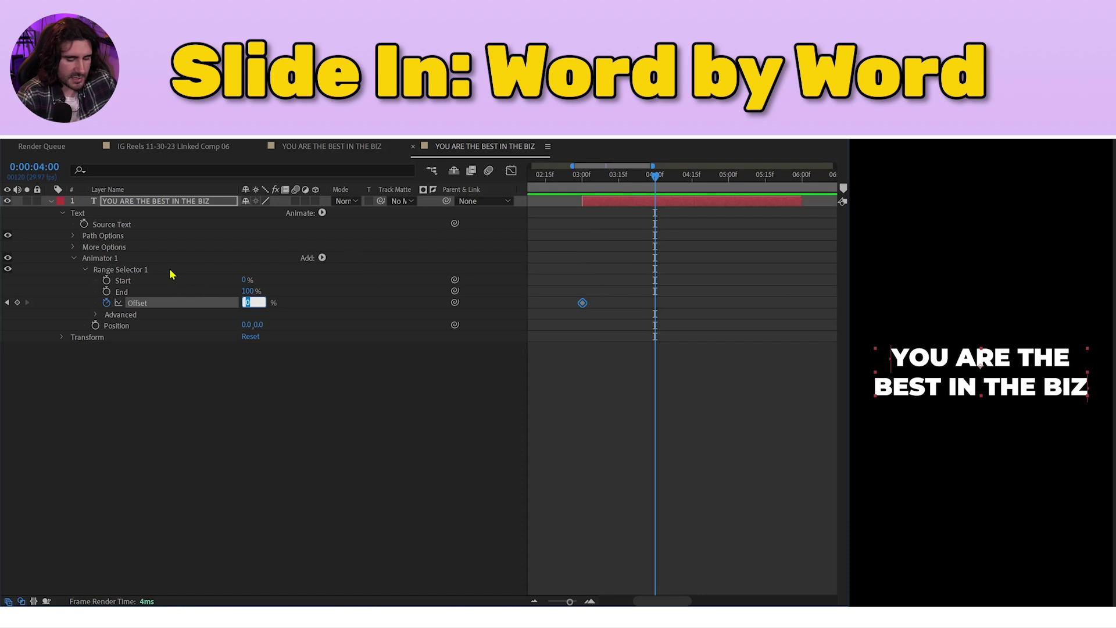
pyautogui.write('100')
pyautogui.press('Return')
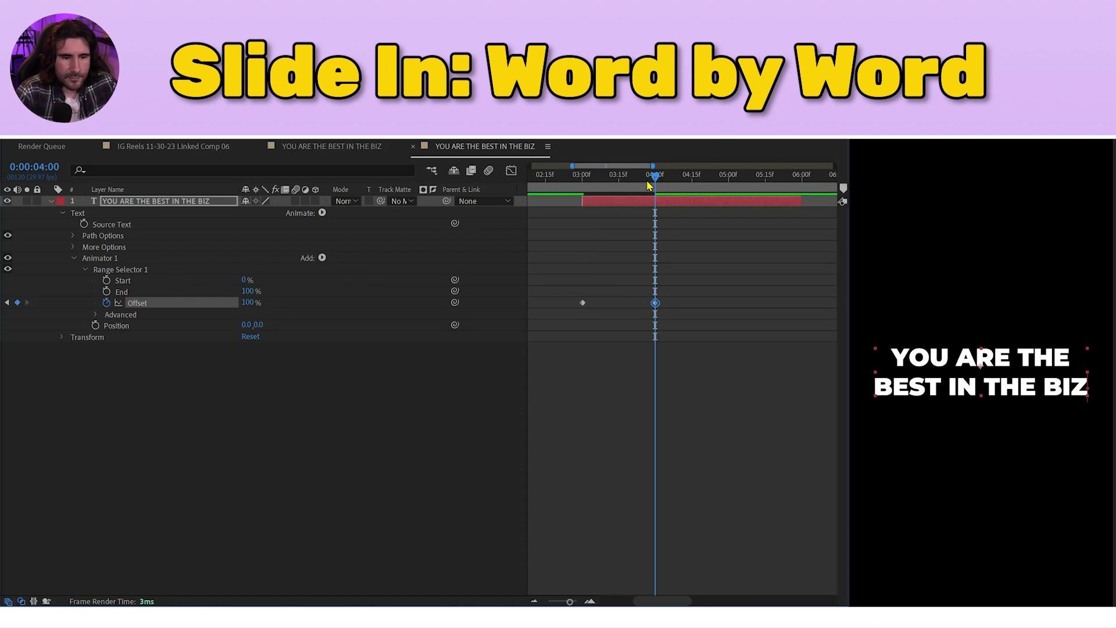
# Scrub back between the Offset keyframes and base the range selector on Words in its Advanced settings
pyautogui.moveTo(655, 177)
pyautogui.mouseDown()
pyautogui.moveTo(613, 177)
pyautogui.moveTo(636, 188)
pyautogui.mouseUp()
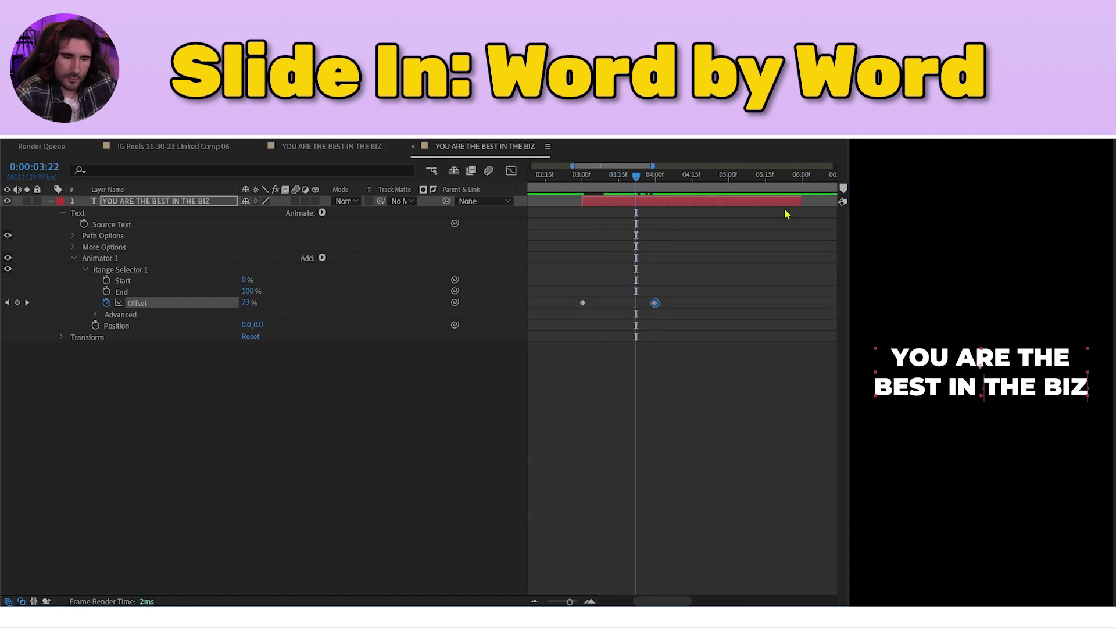
pyautogui.click(96, 314)
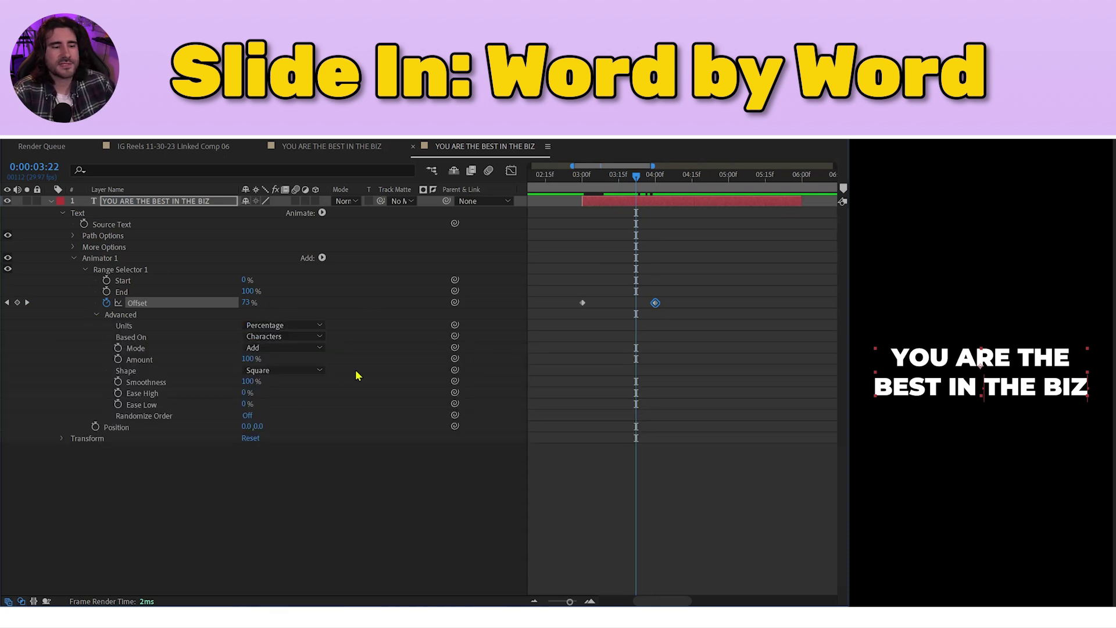
pyautogui.click(312, 337)
pyautogui.click(316, 381)
# At 0:00:03:00, set the animator's Position to 0, 1070 and play back the word-by-word slide-in
pyautogui.moveTo(636, 175); pyautogui.dragTo(581, 175)
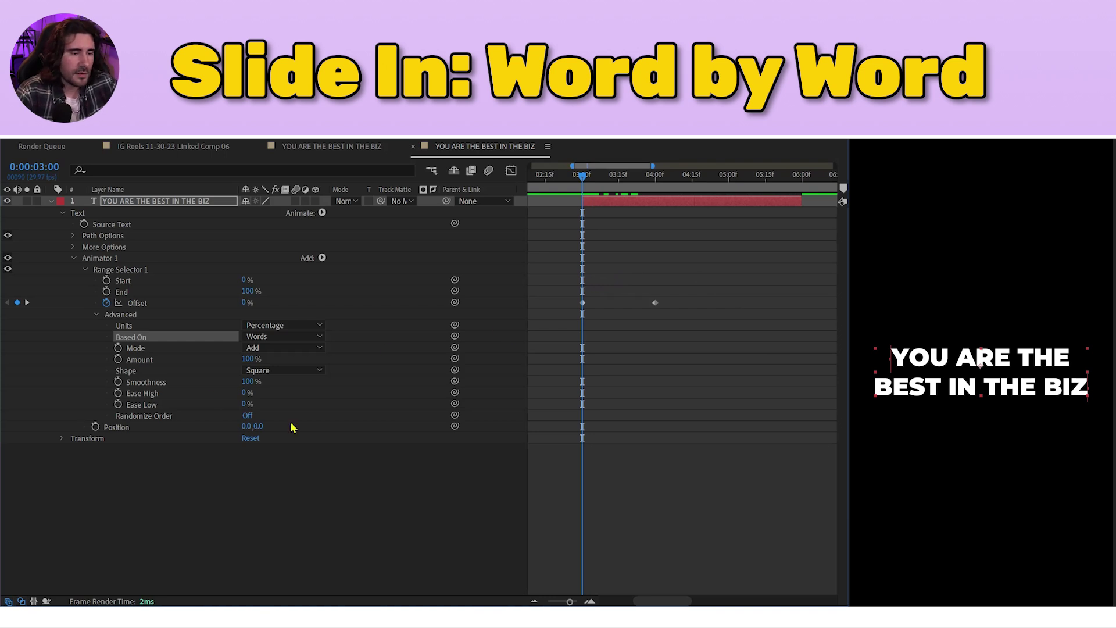
pyautogui.moveTo(259, 426); pyautogui.dragTo(895, 426)
pyautogui.click(265, 426)
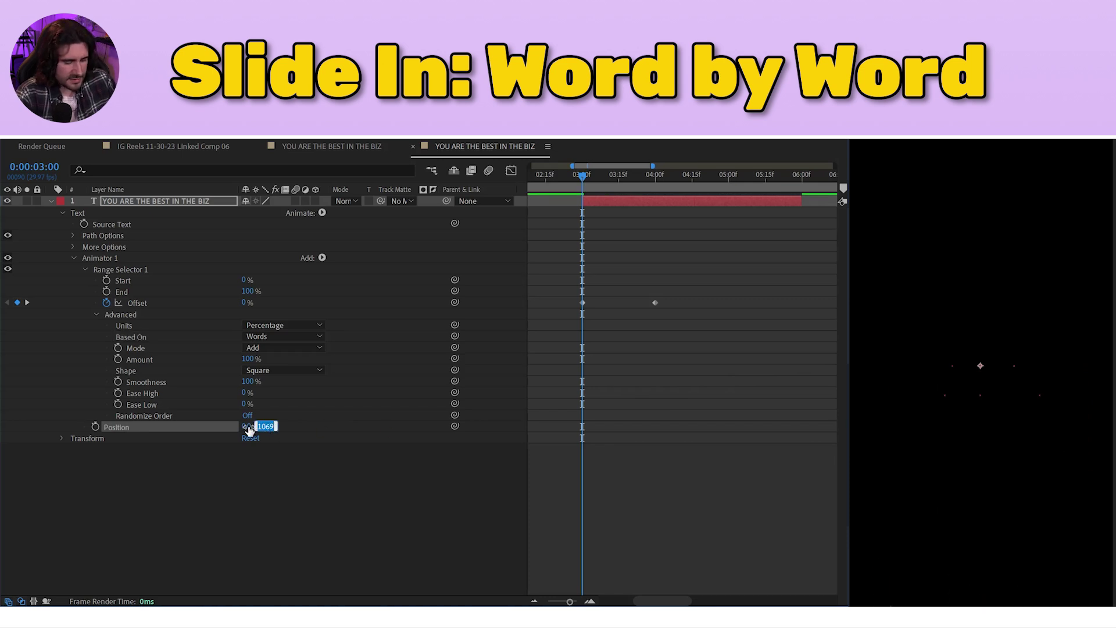
pyautogui.write('1070')
pyautogui.press('Return')
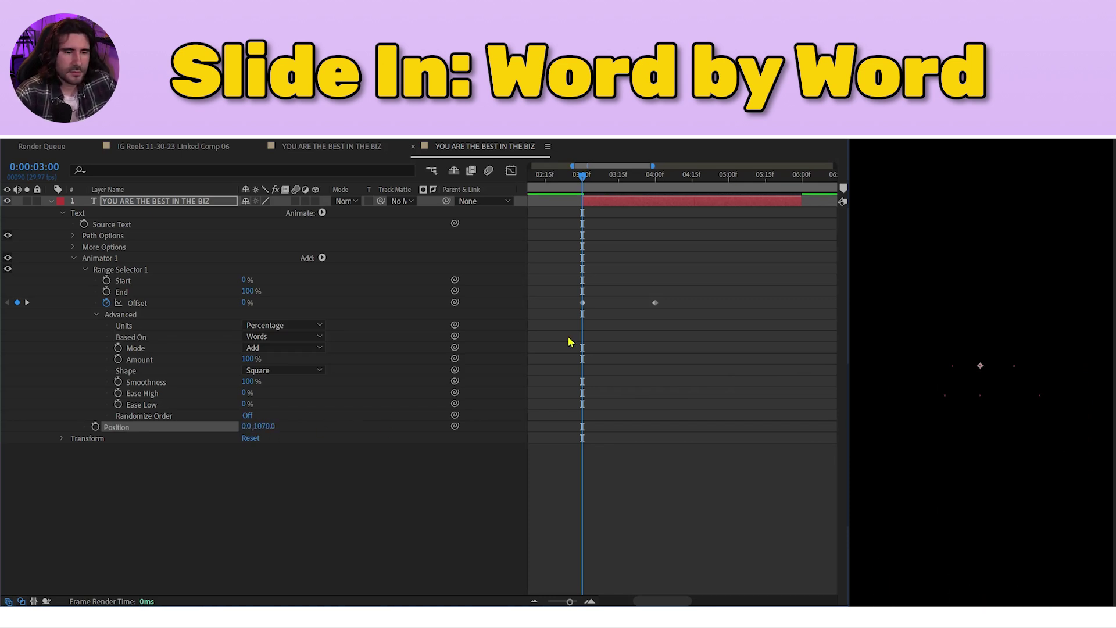
pyautogui.click(735, 377)
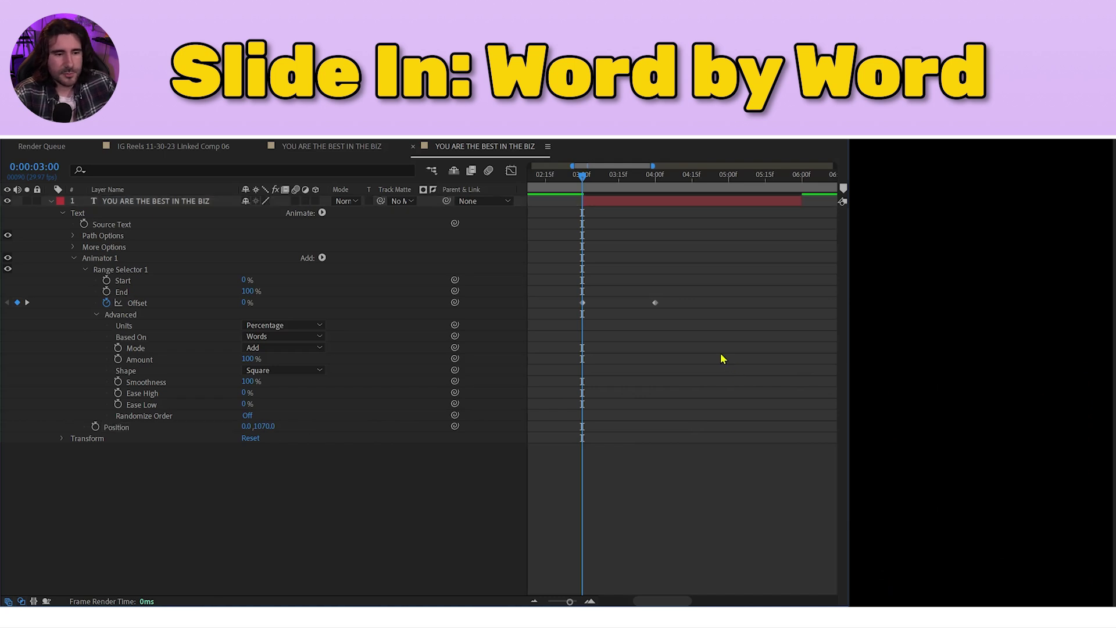
pyautogui.press('space')
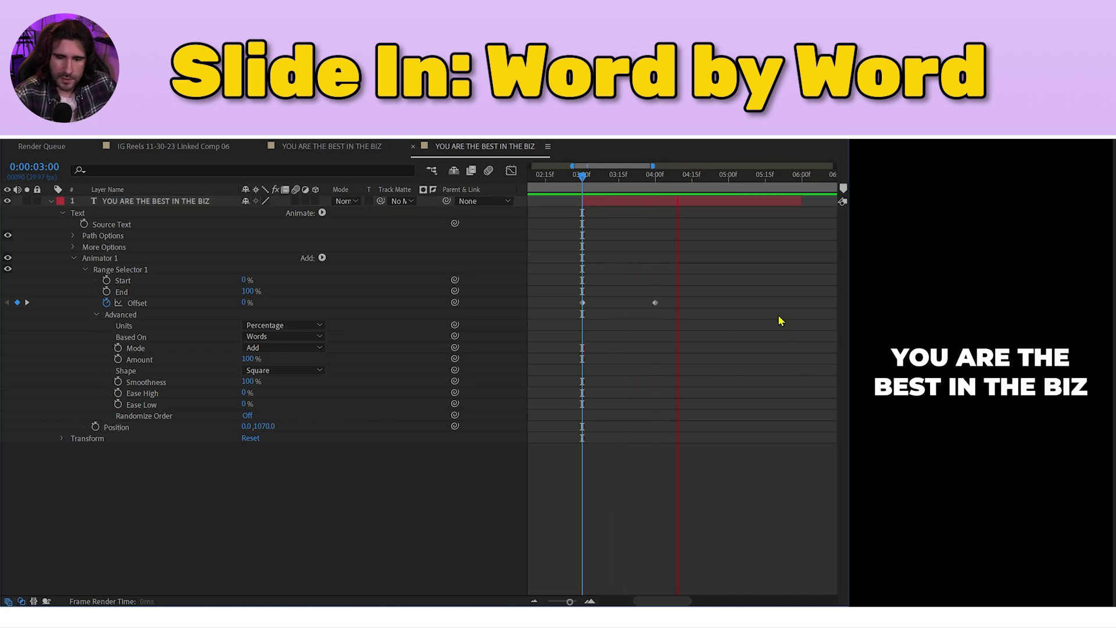
pyautogui.press('space')
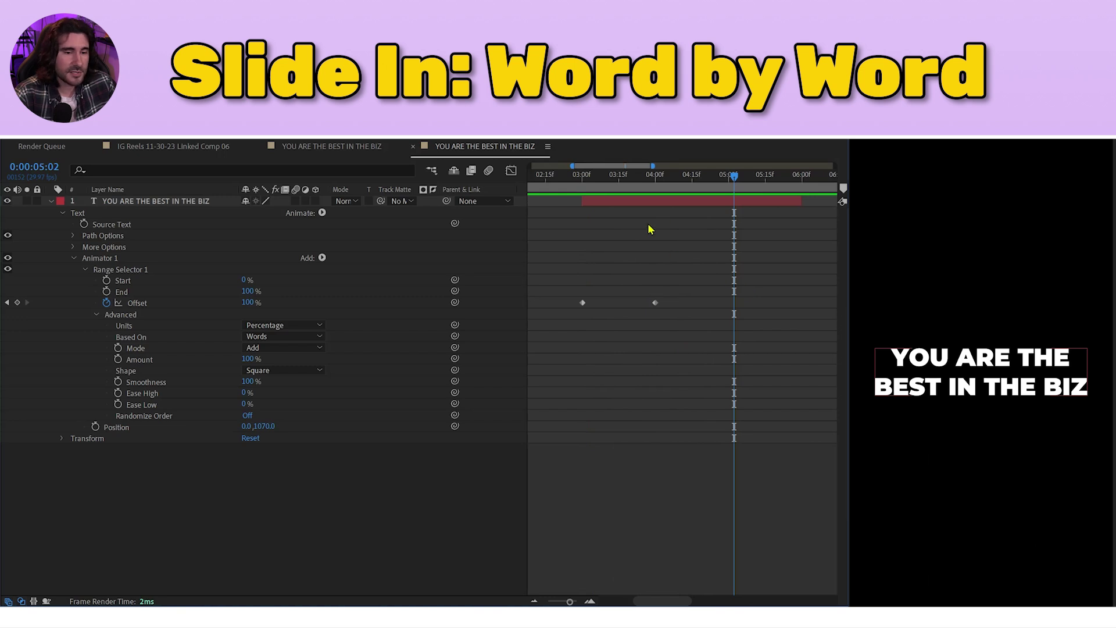
# Return to 0:00:03:00, turn on motion blur for the text layer, and play back the slide-in
pyautogui.moveTo(669, 176); pyautogui.dragTo(583, 201)
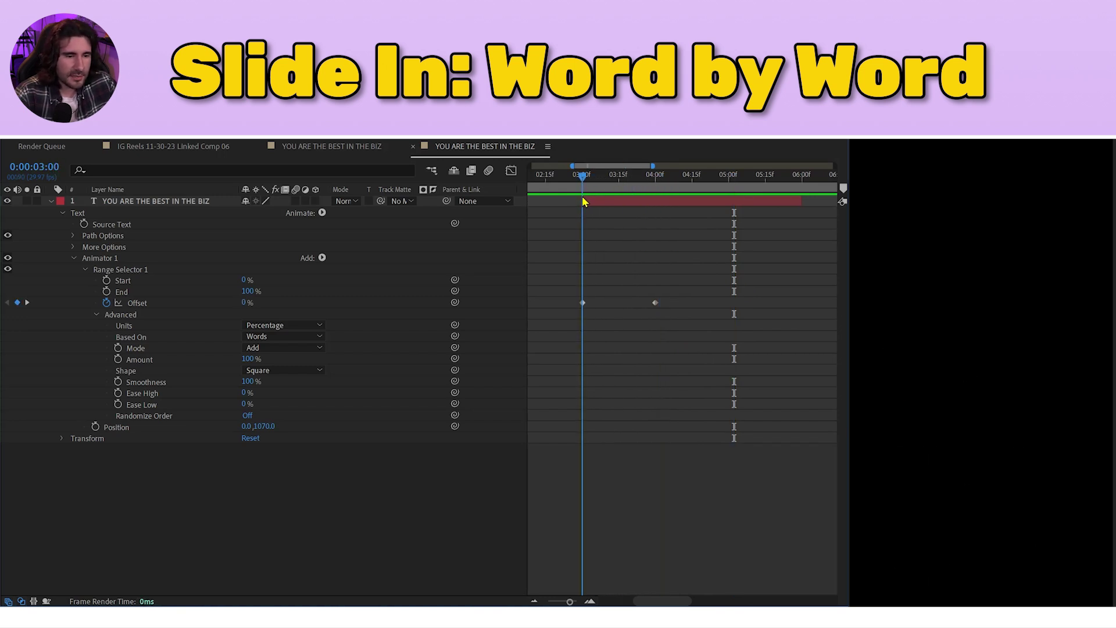
pyautogui.click(295, 201)
pyautogui.press('space')
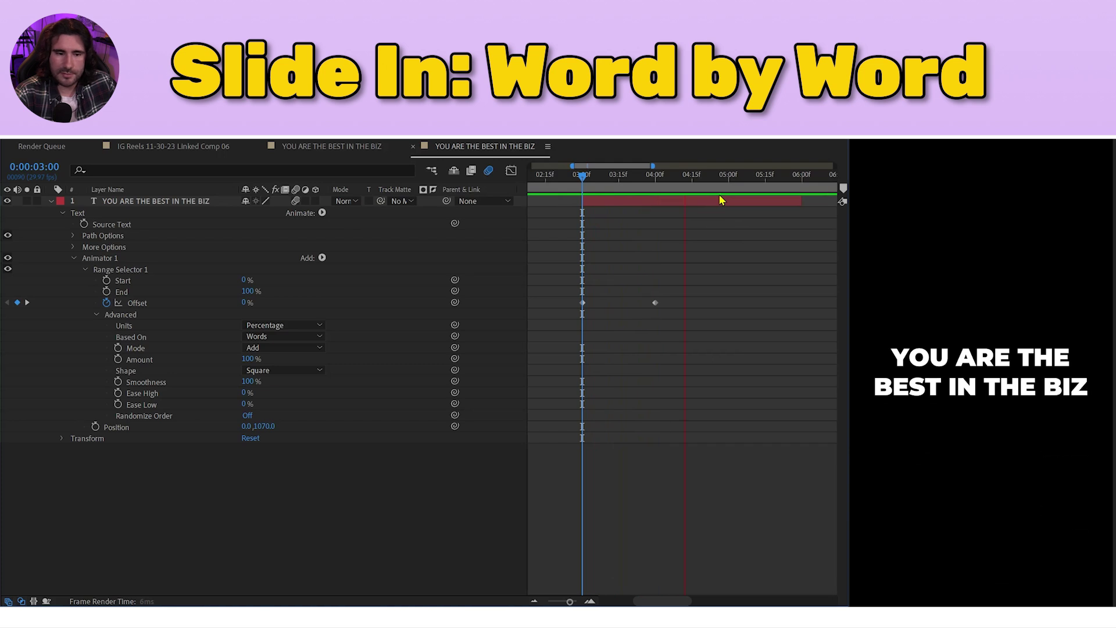
pyautogui.press('space')
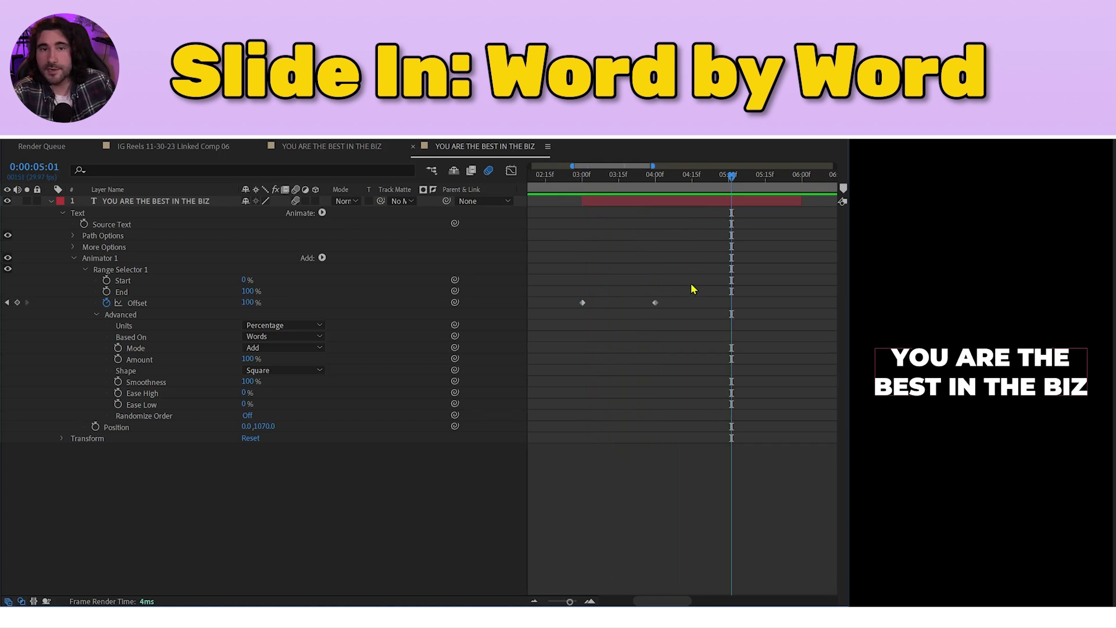
# Copy both Offset keyframes, paste them at 0:00:04:15, and time-reverse the pasted pair
pyautogui.moveTo(691, 289); pyautogui.dragTo(578, 320)
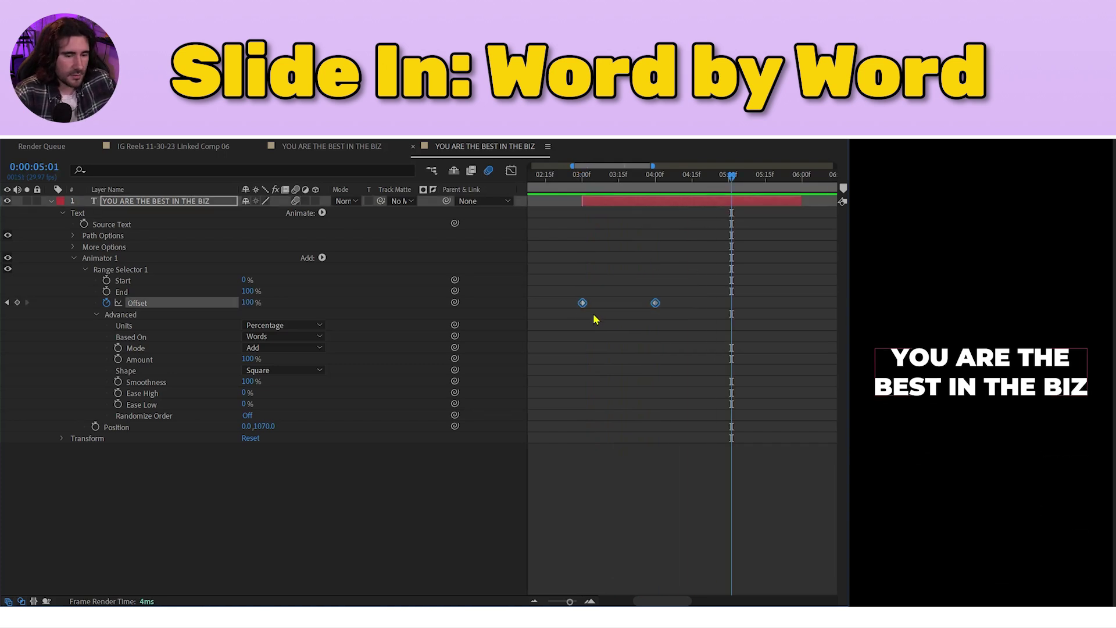
pyautogui.moveTo(732, 176); pyautogui.dragTo(693, 177)
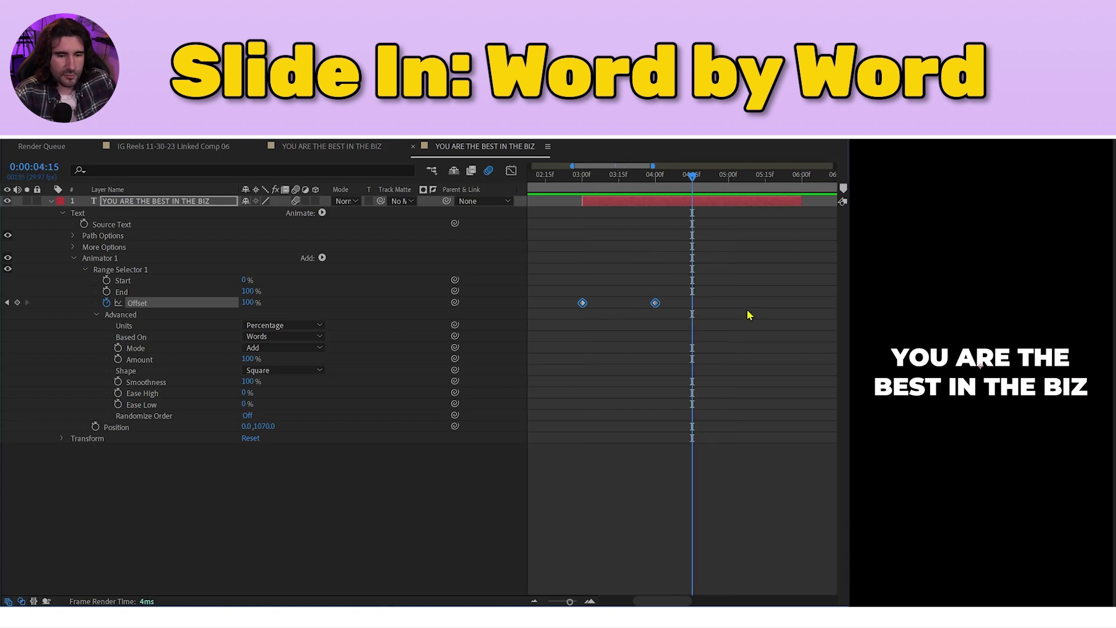
pyautogui.hotkey('ctrl', 'v')
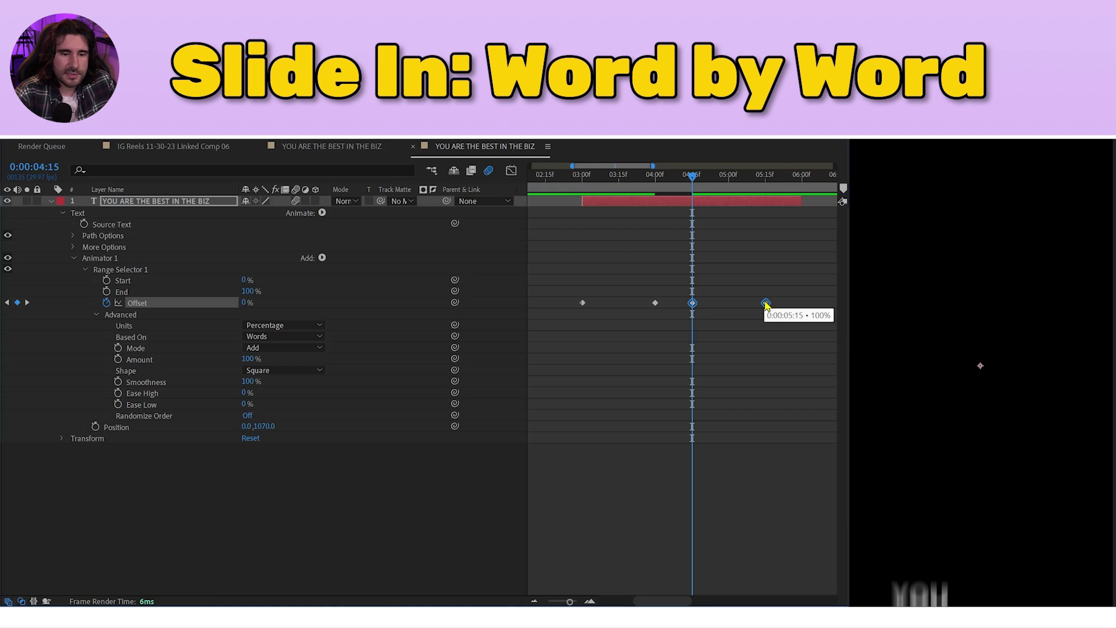
pyautogui.rightClick(766, 303)
pyautogui.moveTo(785, 510)
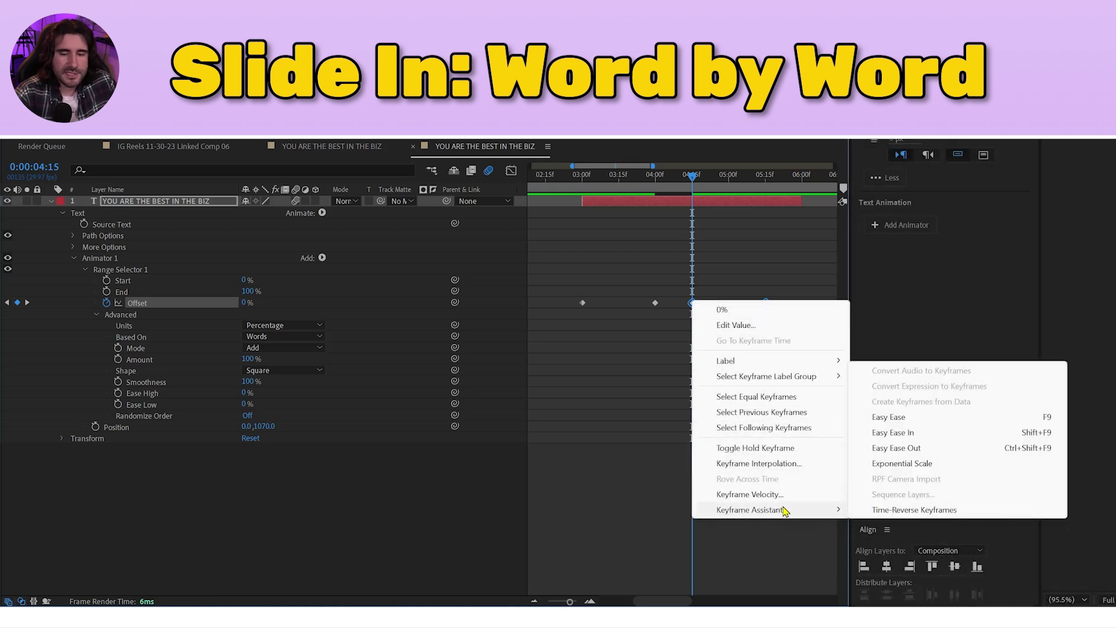
pyautogui.click(915, 510)
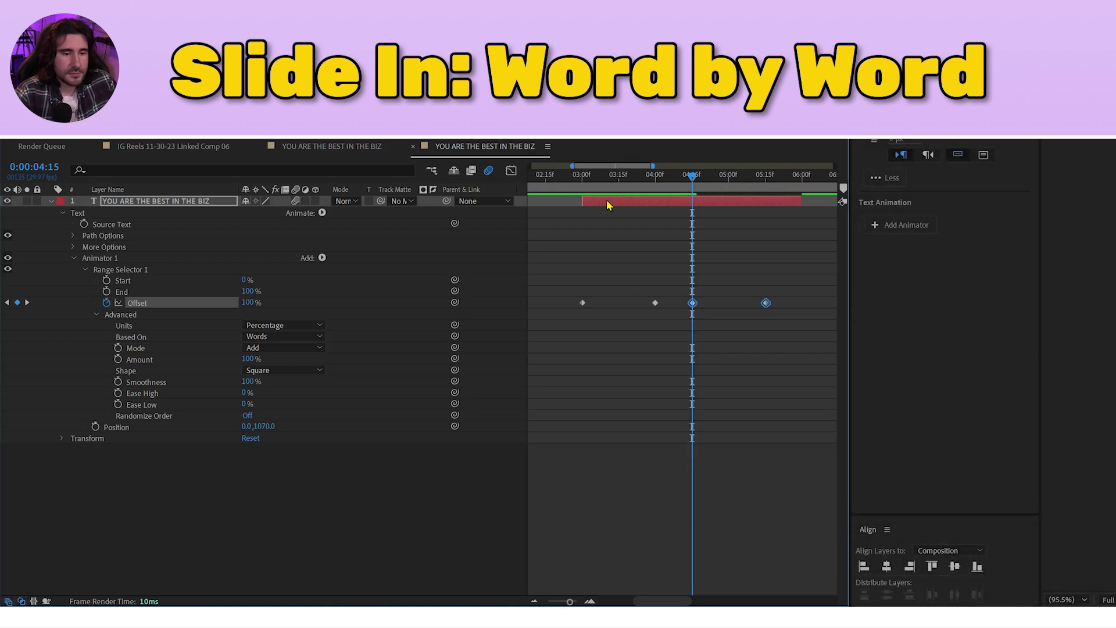
# Play back the text sliding in and out word by word from 0:00:03:00
pyautogui.click(582, 177)
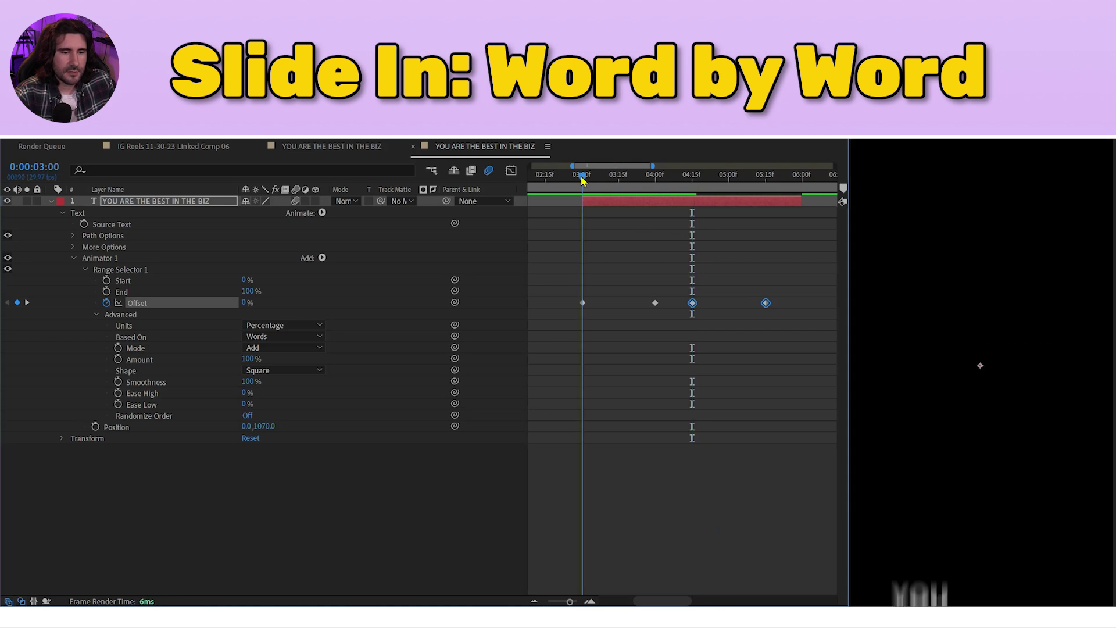
pyautogui.click(673, 260)
pyautogui.press('space')
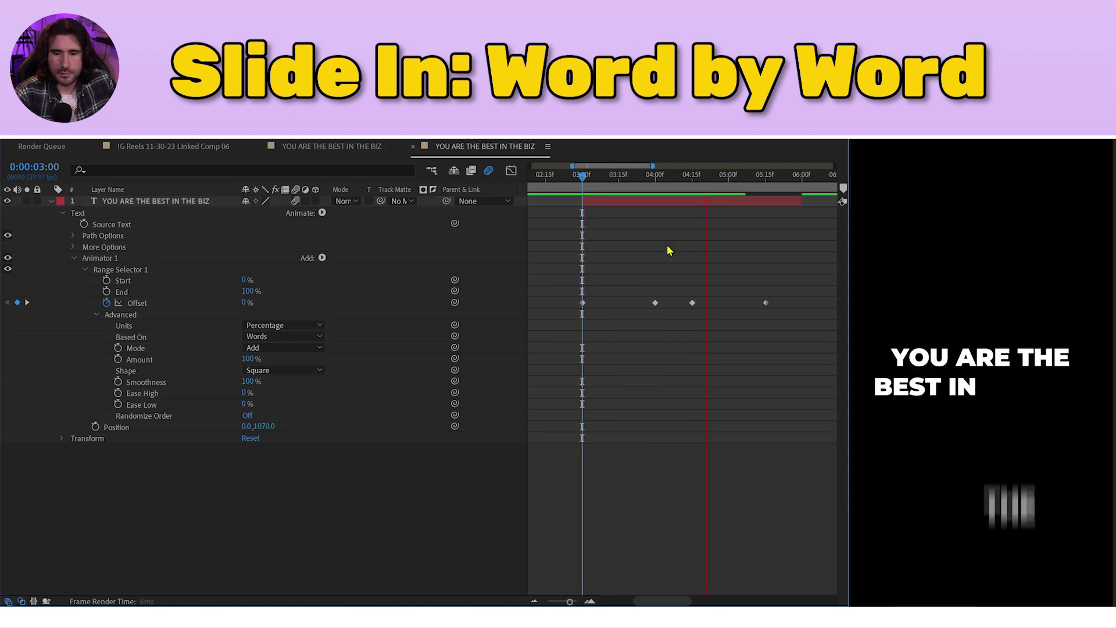
pyautogui.press('space')
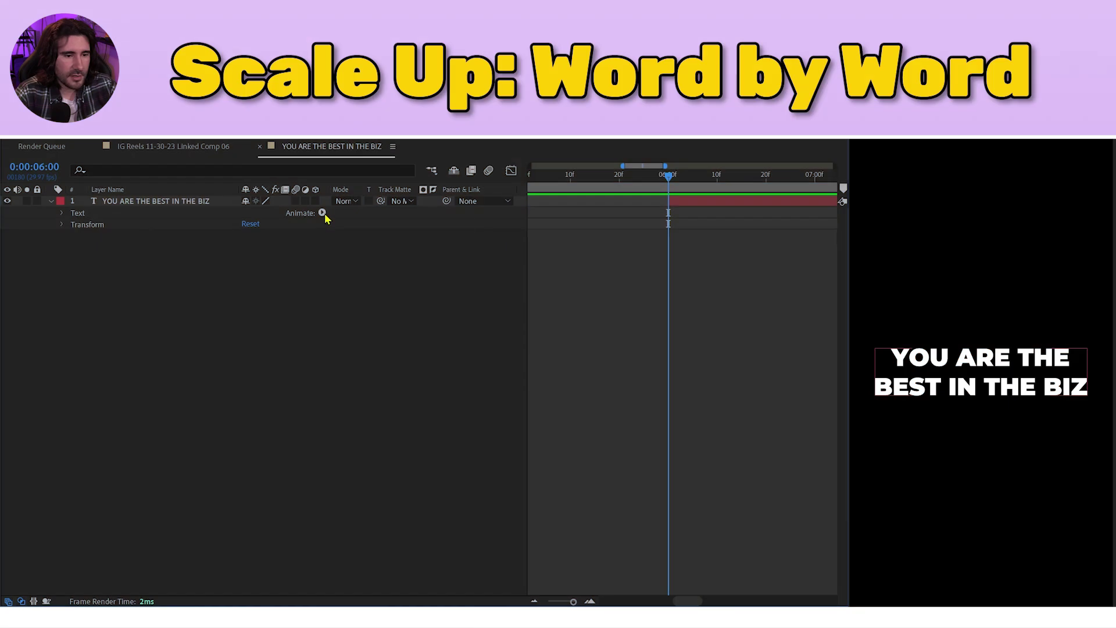
# Add a Scale animator to the text layer starting at 0:00:06:00 and expand its Range Selector 1
pyautogui.click(321, 213)
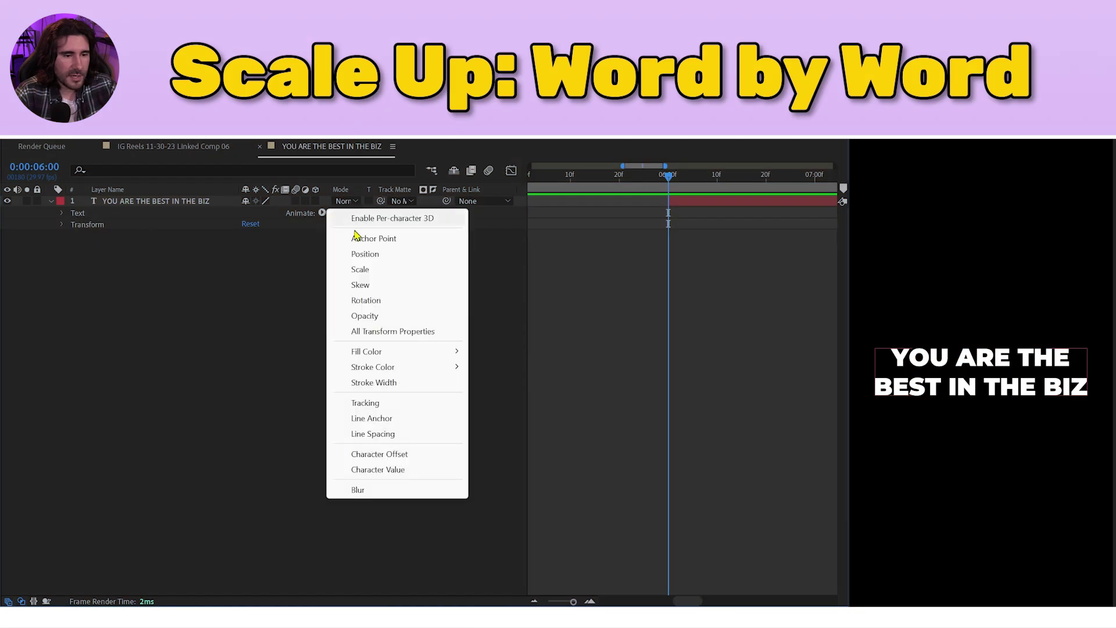
pyautogui.click(416, 269)
pyautogui.click(86, 269)
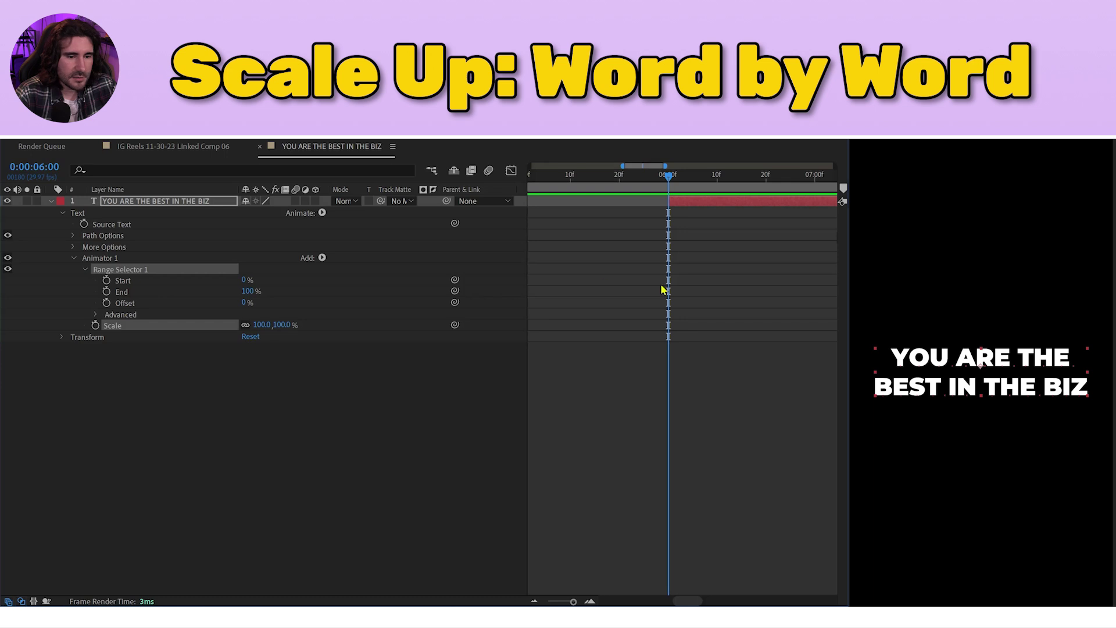
# Keyframe the Range Selector's Offset at 0% at 0:00:06:00 and 100% at 0:00:07:00
pyautogui.click(722, 269)
pyautogui.press('=')
pyautogui.click(107, 303)
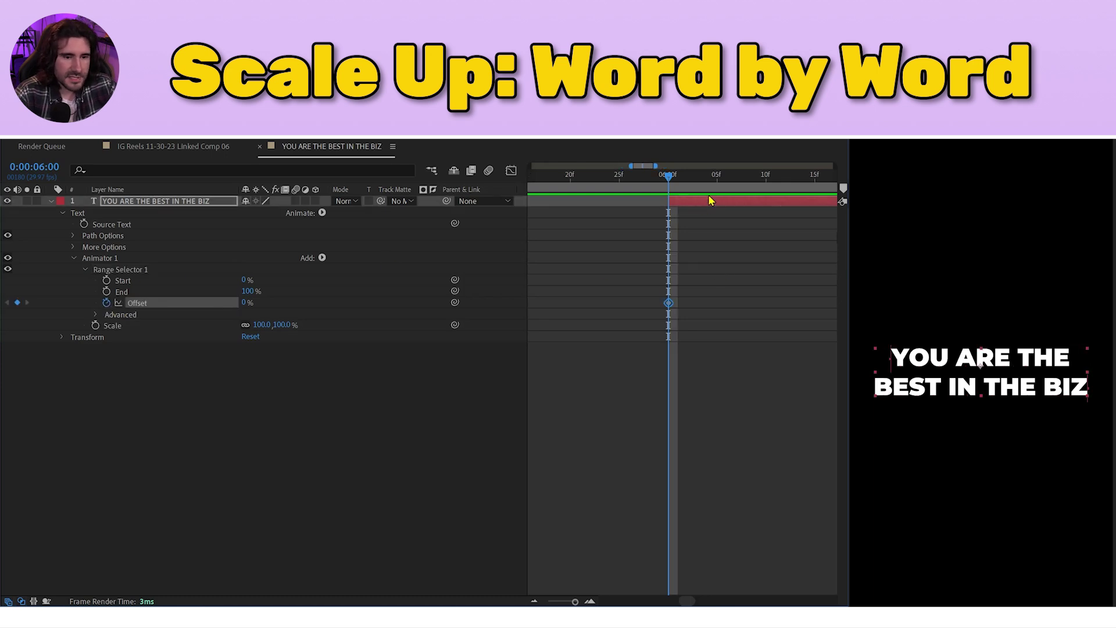
pyautogui.moveTo(670, 177); pyautogui.dragTo(720, 193)
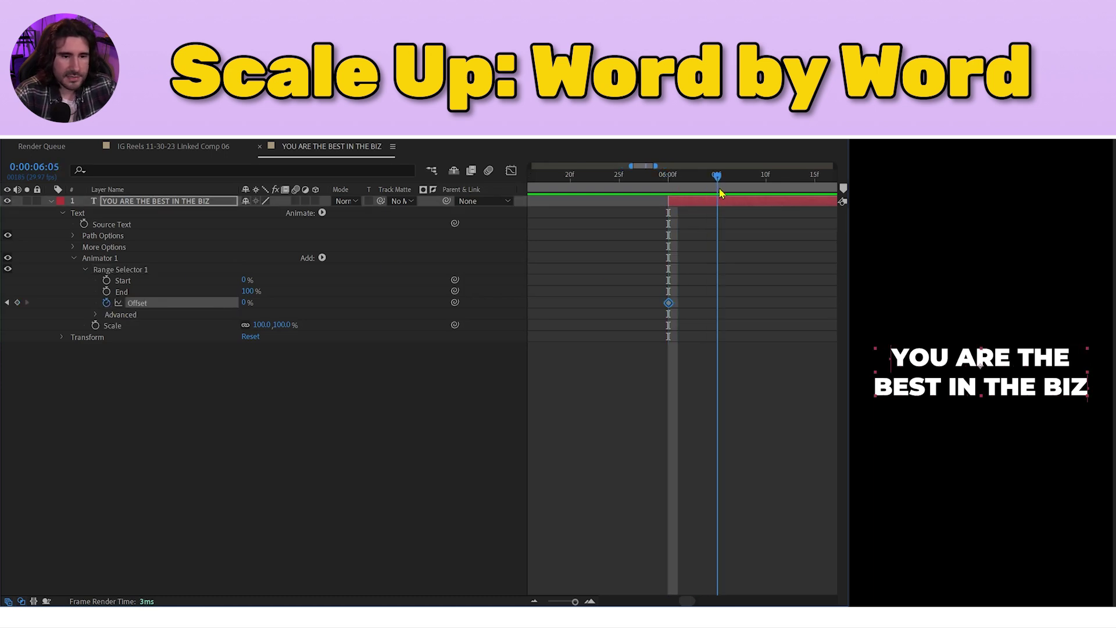
pyautogui.click(246, 302)
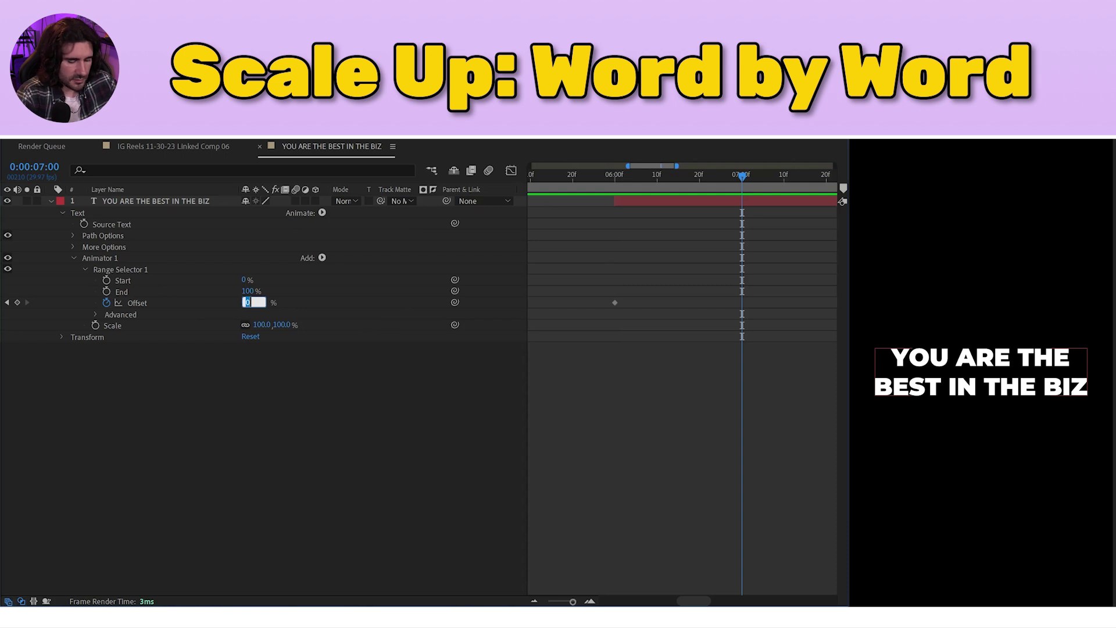
pyautogui.write('100')
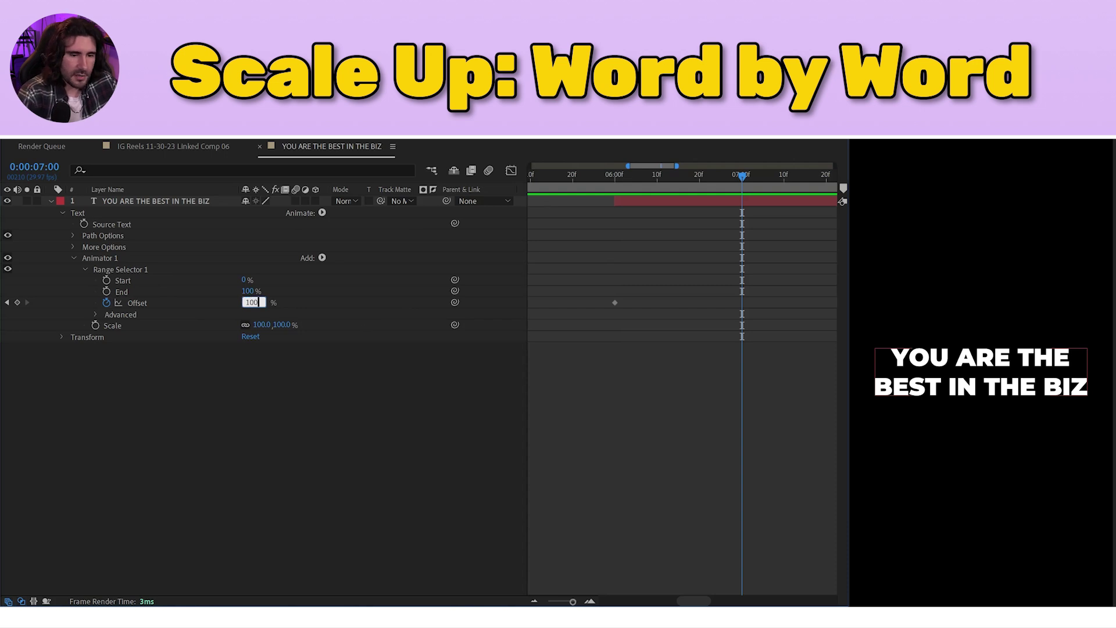
pyautogui.press('Return')
# Return to 0:00:06:00 and set the animator's Scale to 0%
pyautogui.moveTo(742, 177); pyautogui.dragTo(614, 179)
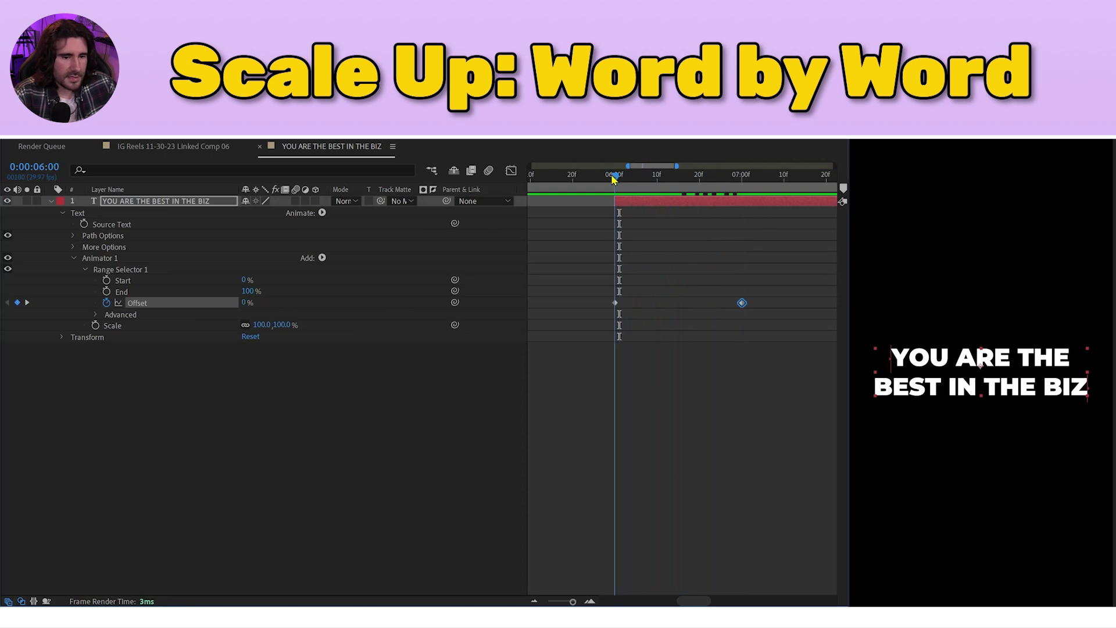
pyautogui.click(263, 325)
pyautogui.write('0')
pyautogui.press('Return')
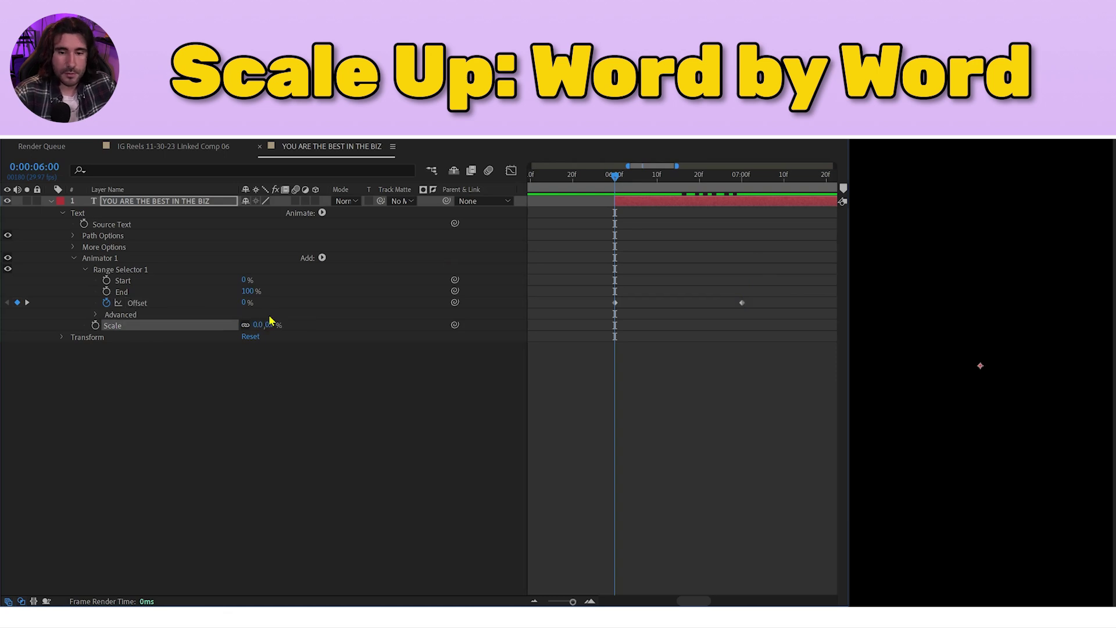
# Expand the Range Selector's Advanced options and set Based On to Words
pyautogui.click(97, 315)
pyautogui.click(306, 337)
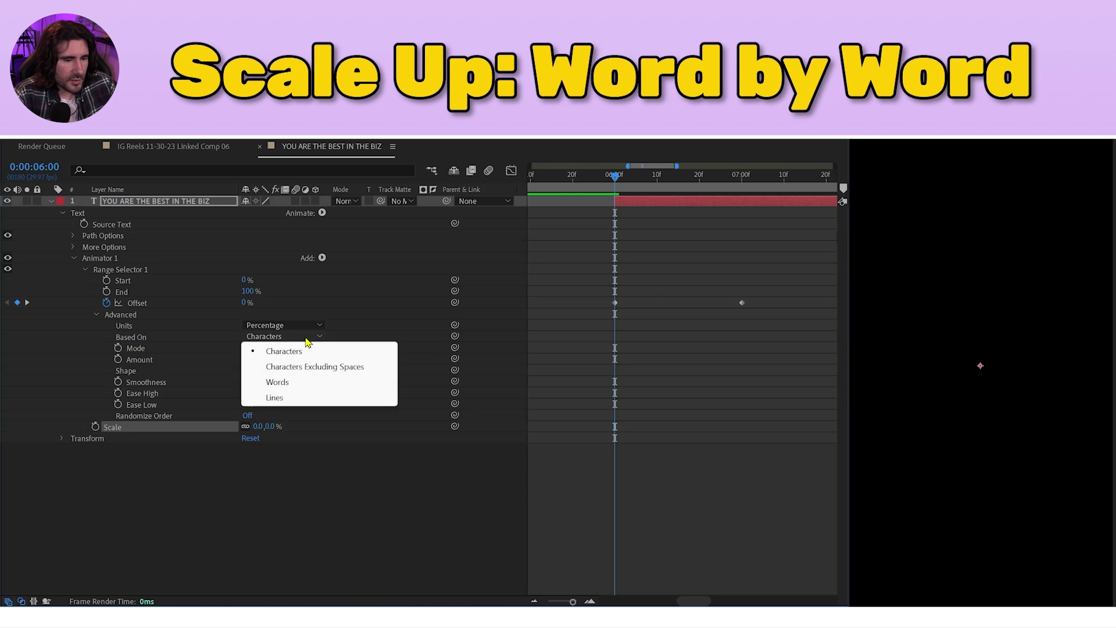
pyautogui.click(306, 382)
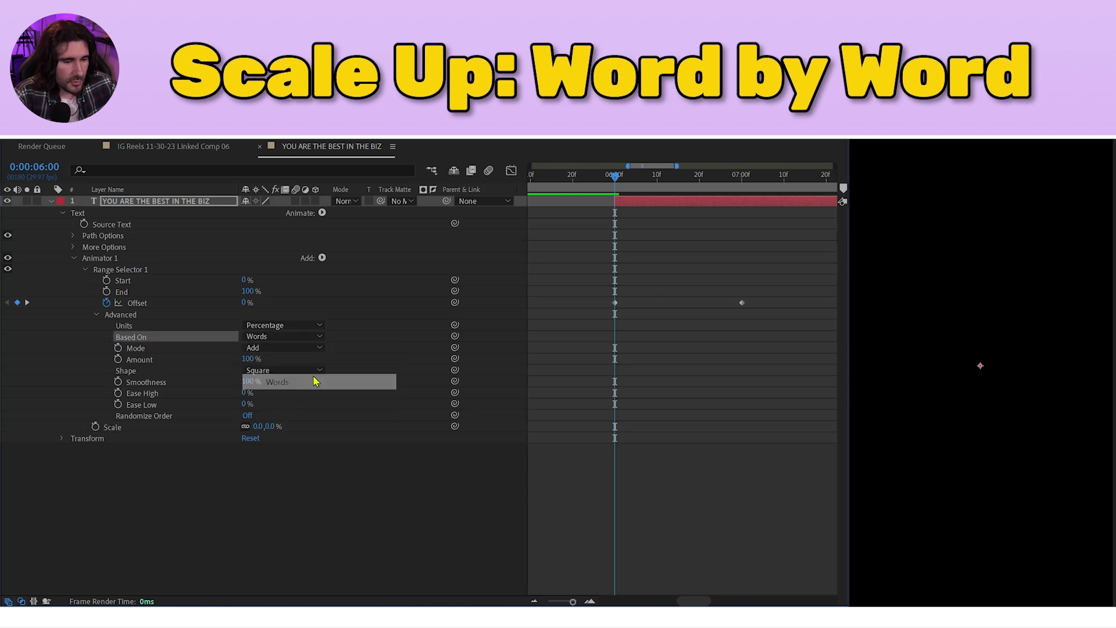
# Turn on motion blur for the text layer and play back the word-by-word scale-up
pyautogui.click(296, 201)
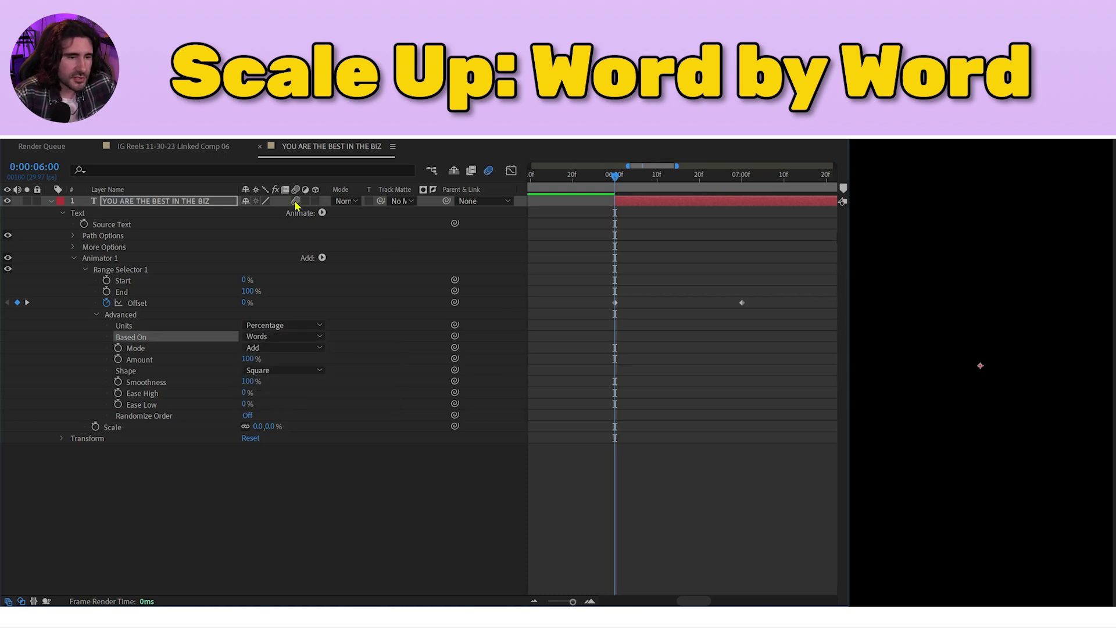
pyautogui.click(747, 501)
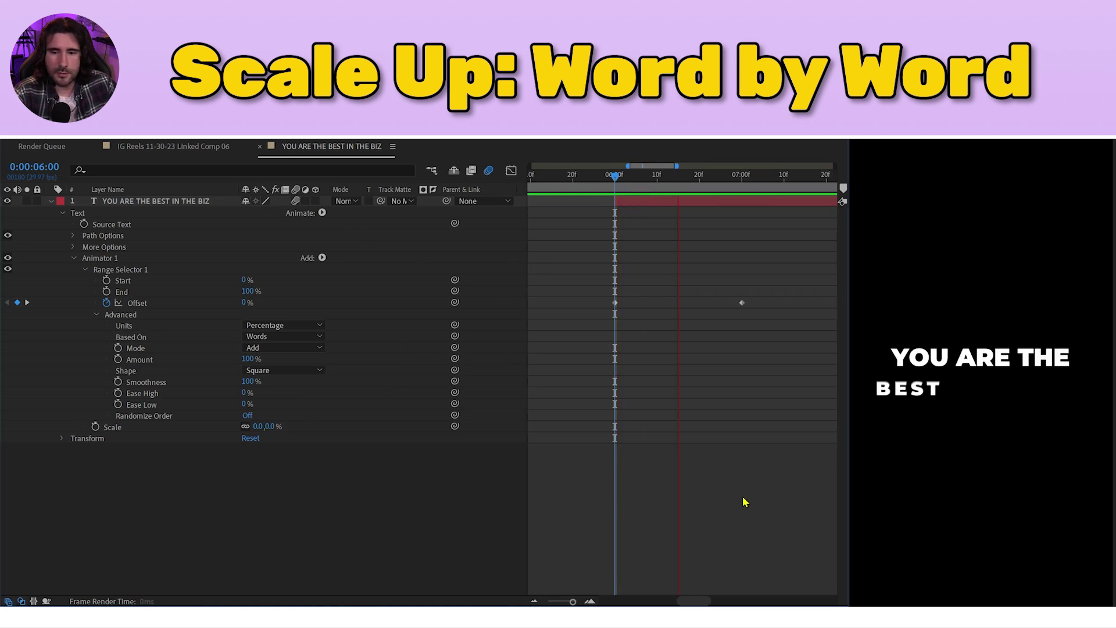
pyautogui.press('space')
# Copy both Offset keyframes, paste them at 0:00:07:15, and time-reverse the pasted pair
pyautogui.scroll(-1, 747, 339)
pyautogui.moveTo(684, 276); pyautogui.dragTo(549, 329)
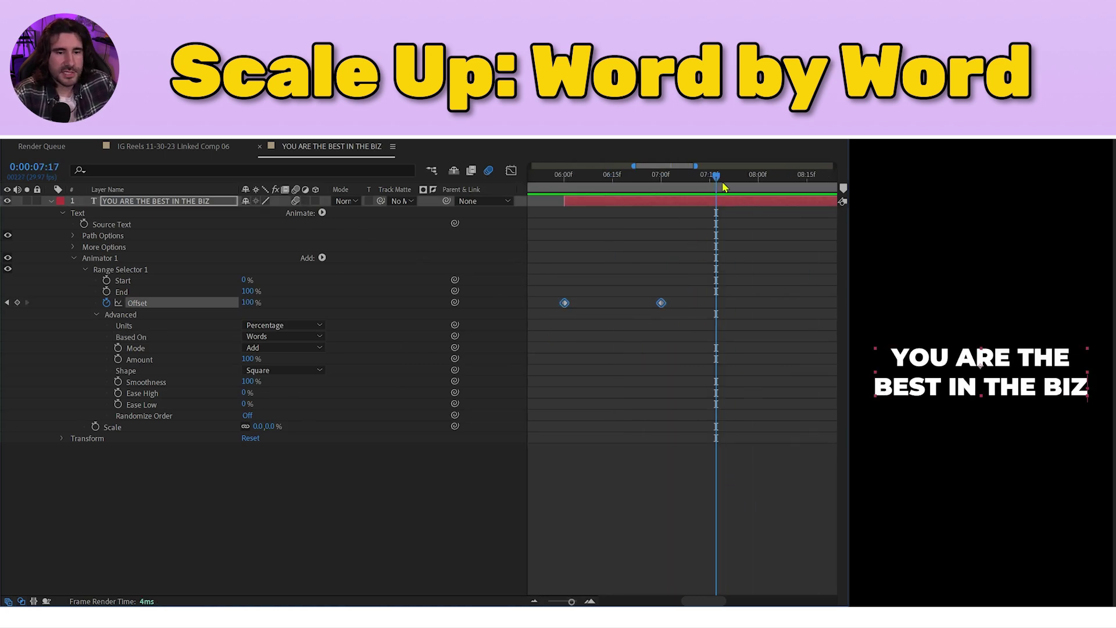
pyautogui.moveTo(705, 185); pyautogui.dragTo(708, 192)
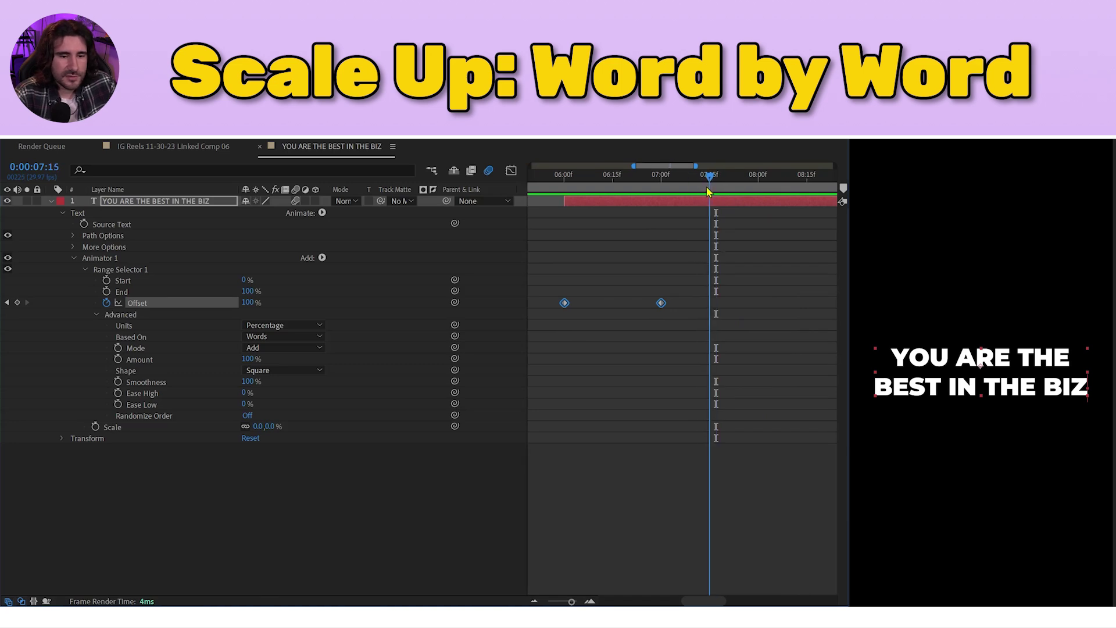
pyautogui.hotkey('ctrl', 'v')
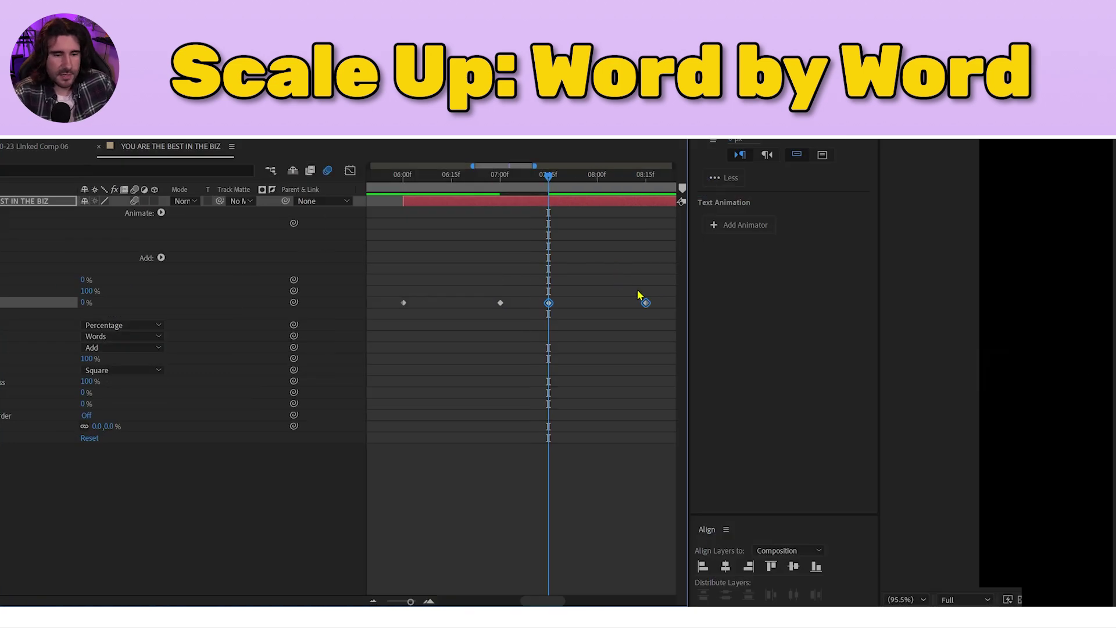
pyautogui.rightClick(646, 305)
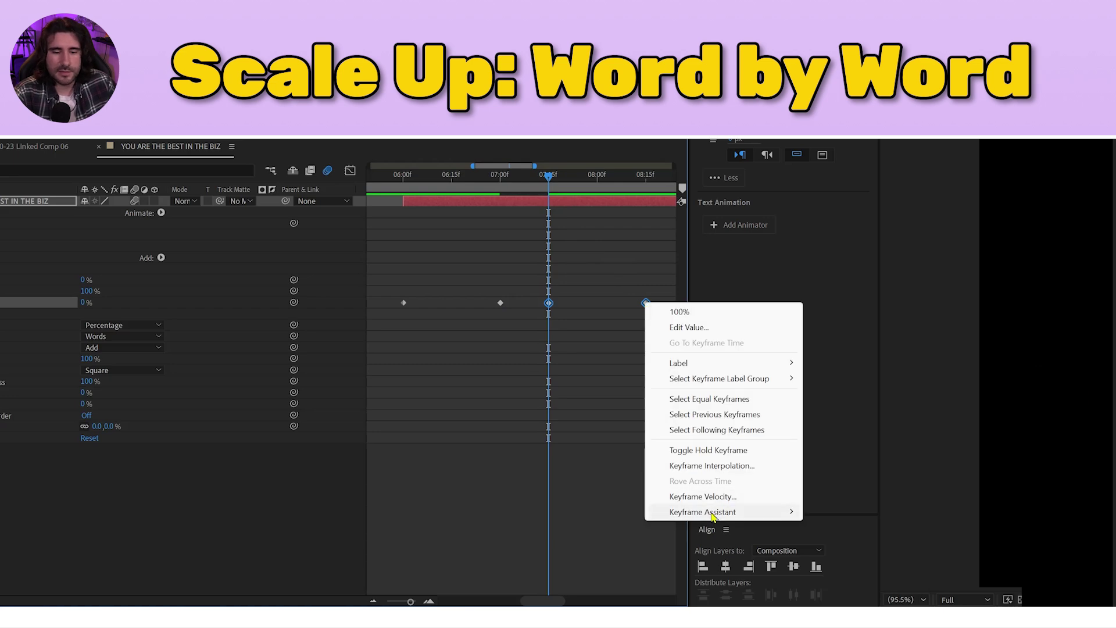
pyautogui.moveTo(715, 514)
pyautogui.click(855, 512)
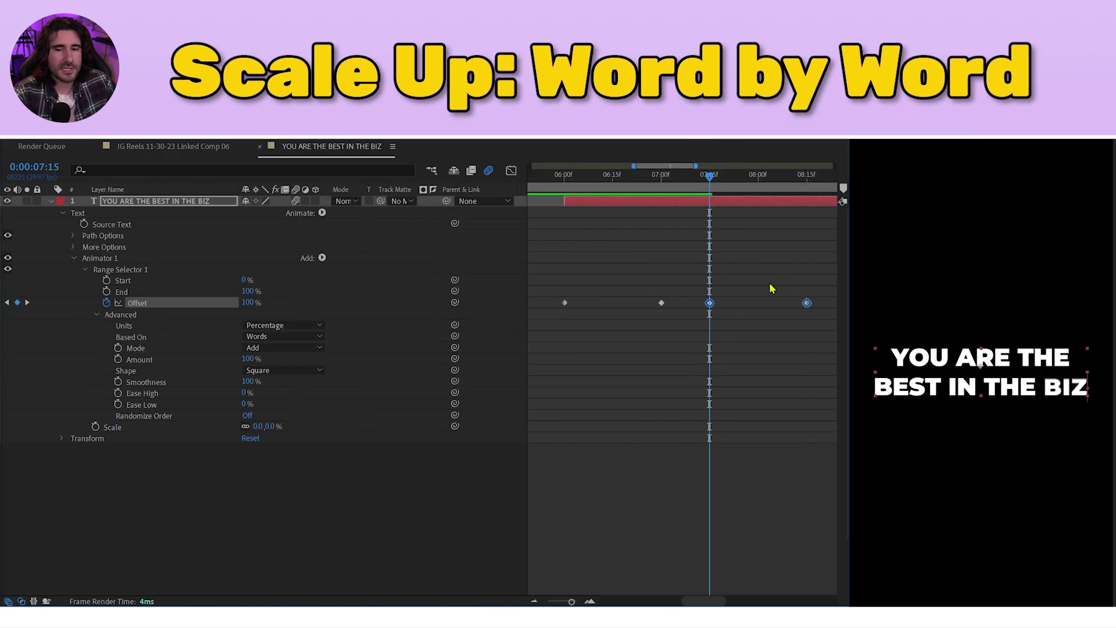
# Play back the text scaling up and down word by word from 0:00:06:00
pyautogui.moveTo(572, 177); pyautogui.dragTo(564, 180)
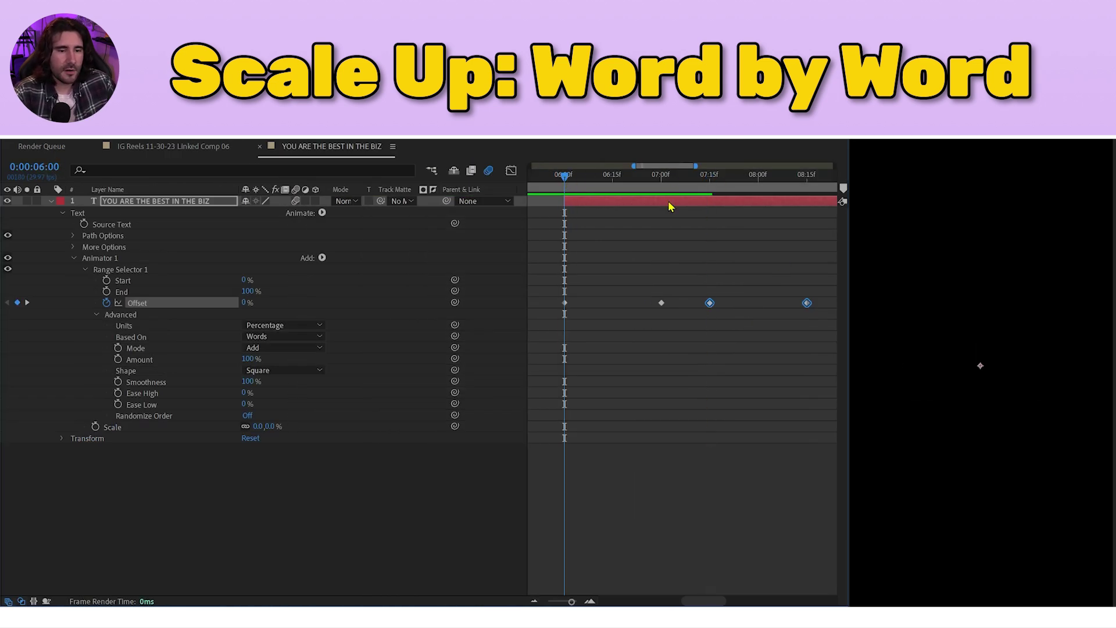
pyautogui.press('space')
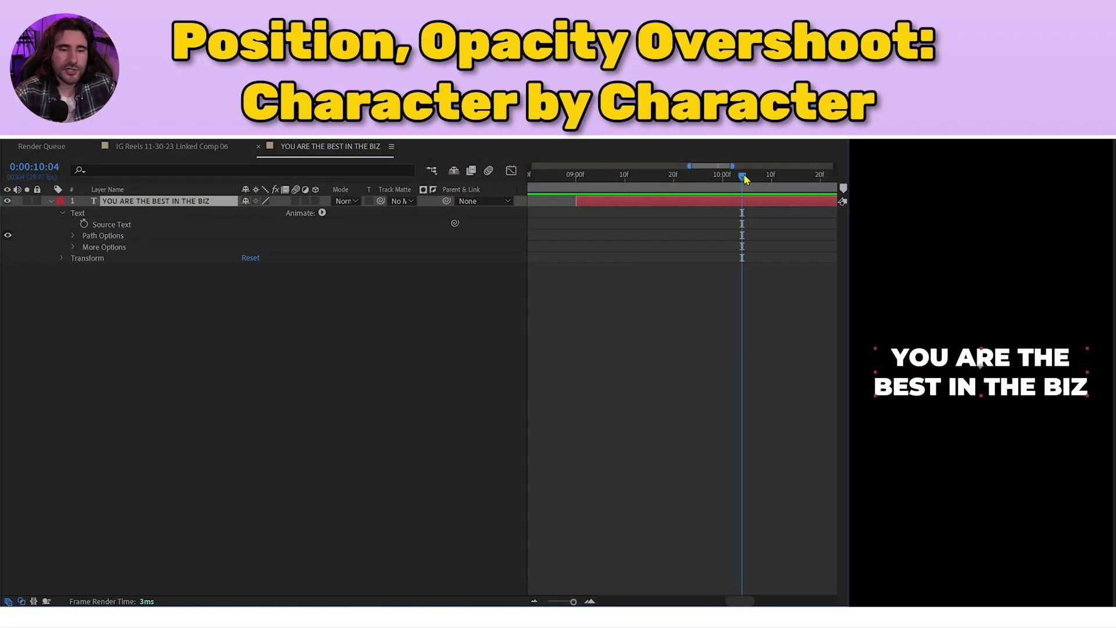
# Add a Position animator to the text layer starting at 0:00:09:00 and add an Opacity property to it
pyautogui.moveTo(745, 179); pyautogui.dragTo(576, 176)
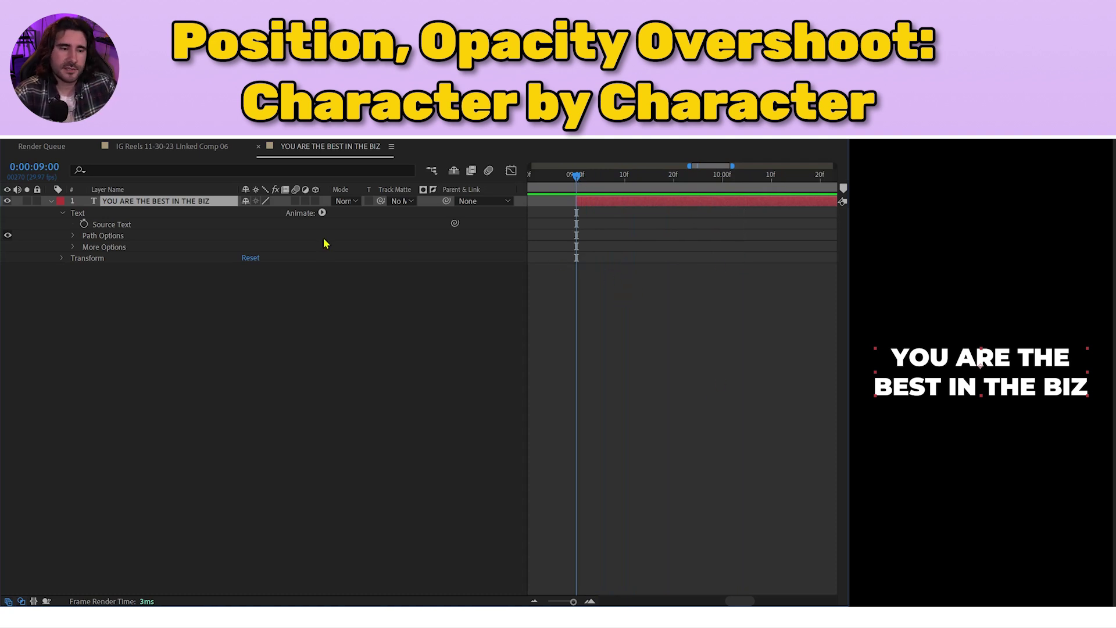
pyautogui.click(321, 213)
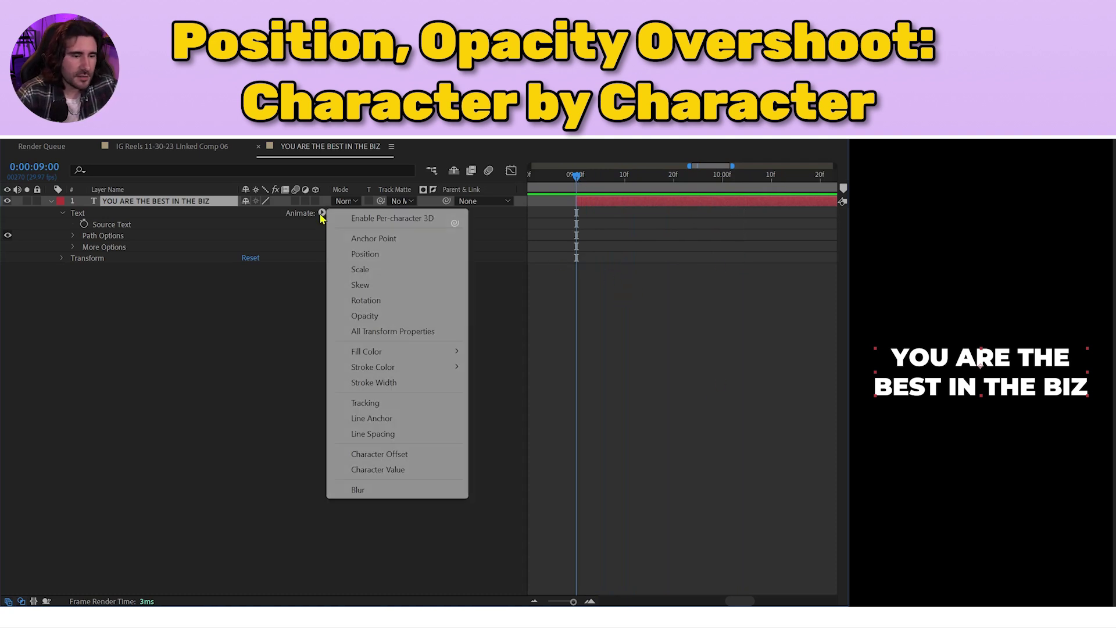
pyautogui.click(382, 258)
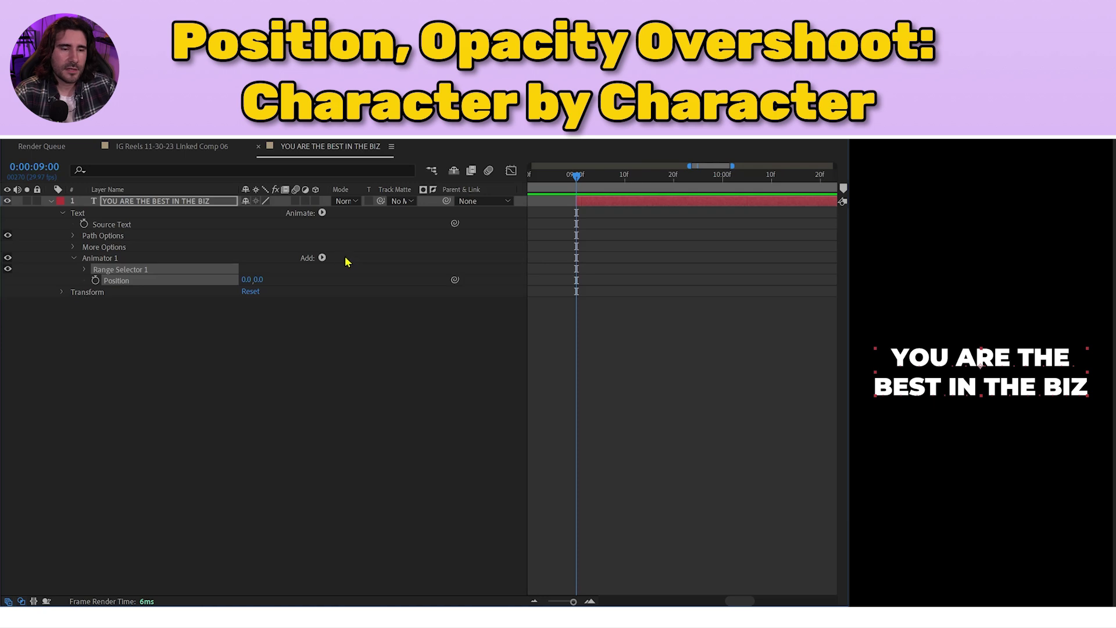
pyautogui.click(322, 257)
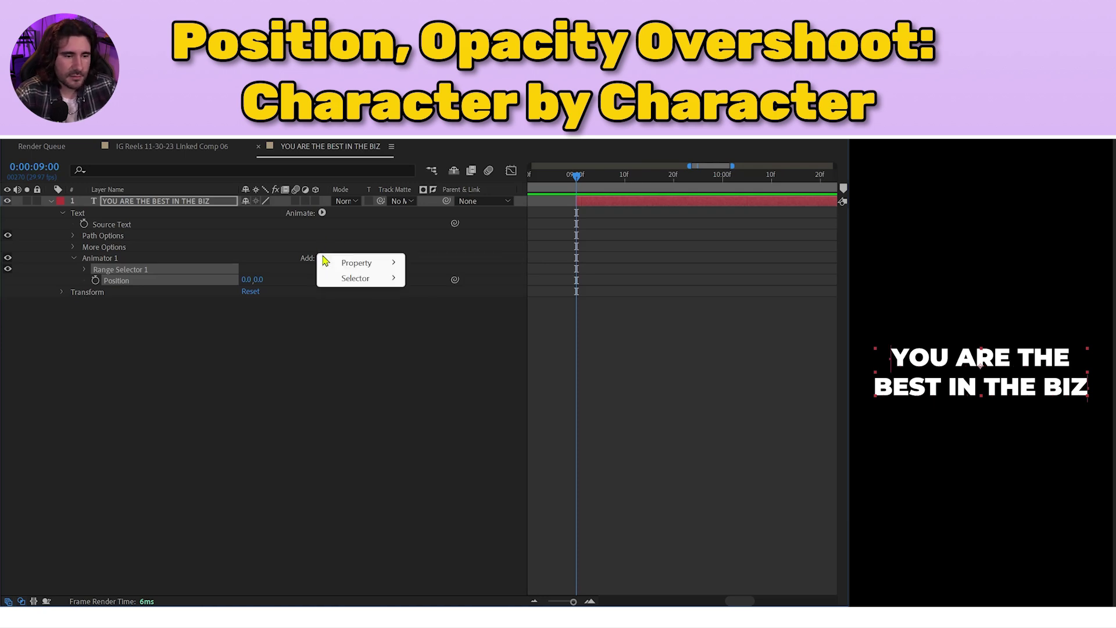
pyautogui.moveTo(398, 263)
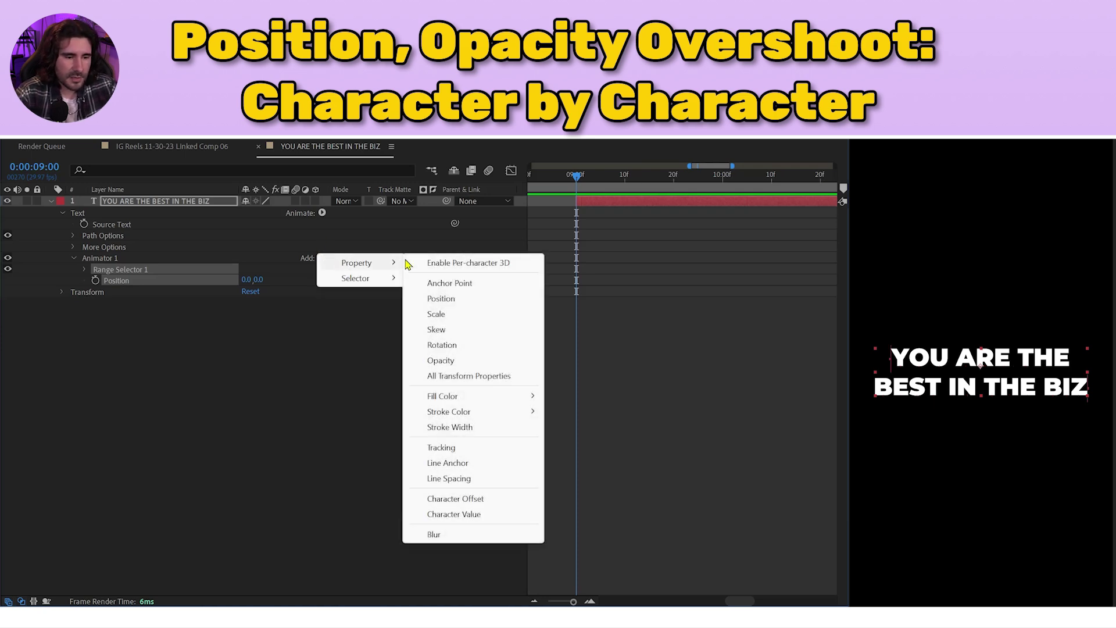
pyautogui.click(471, 362)
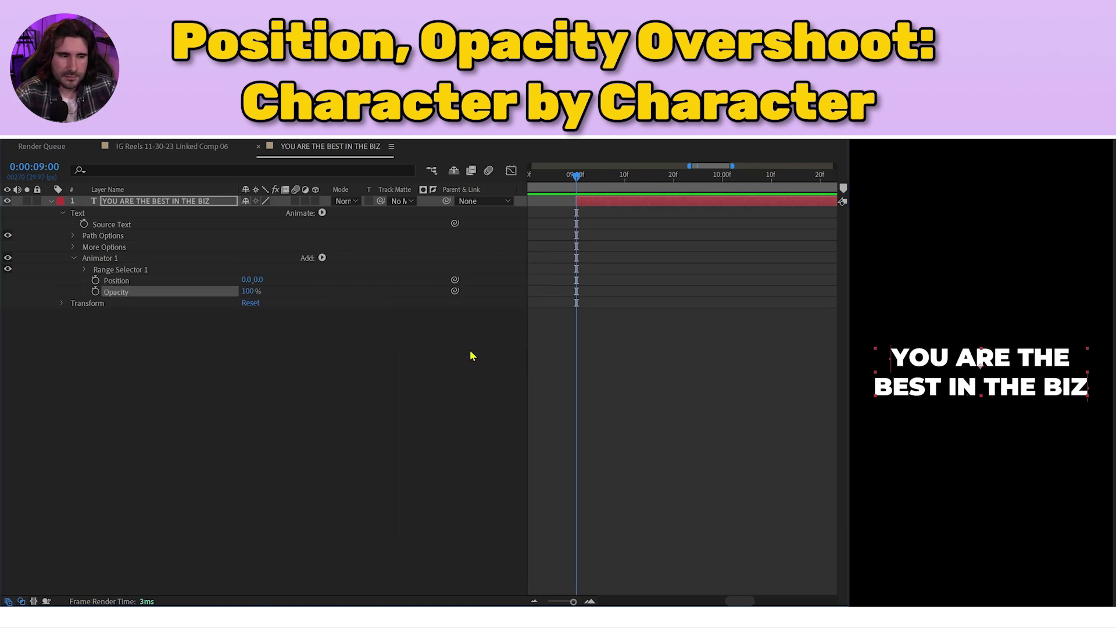
# Keyframe Range Selector 1's Offset at -100% at 0:00:09:00 and 100% at 0:00:10:00
pyautogui.click(83, 271)
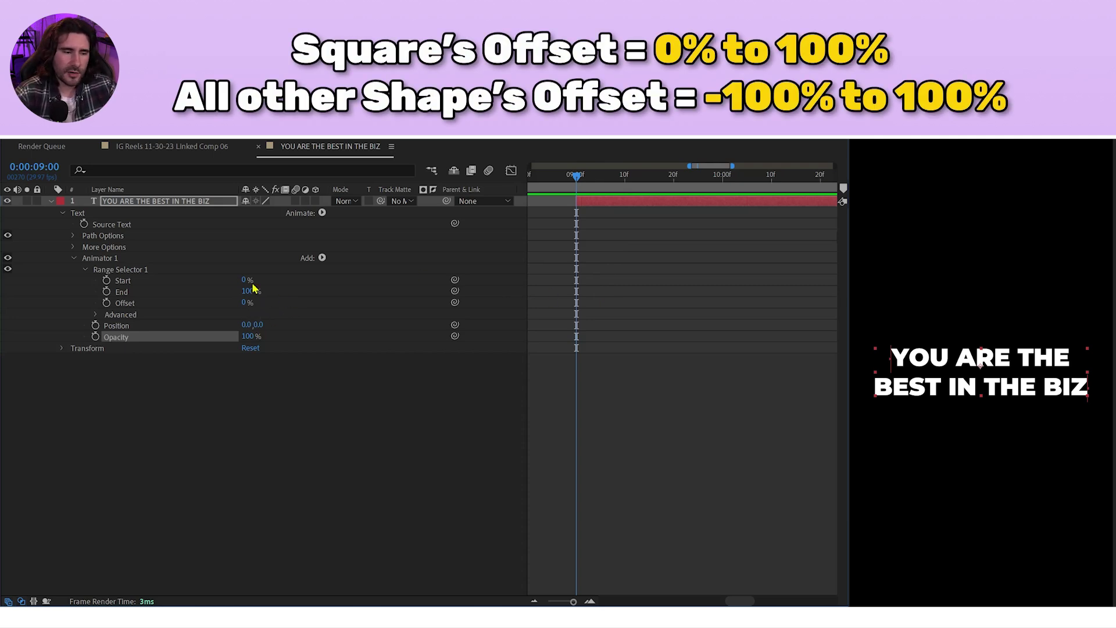
pyautogui.click(106, 303)
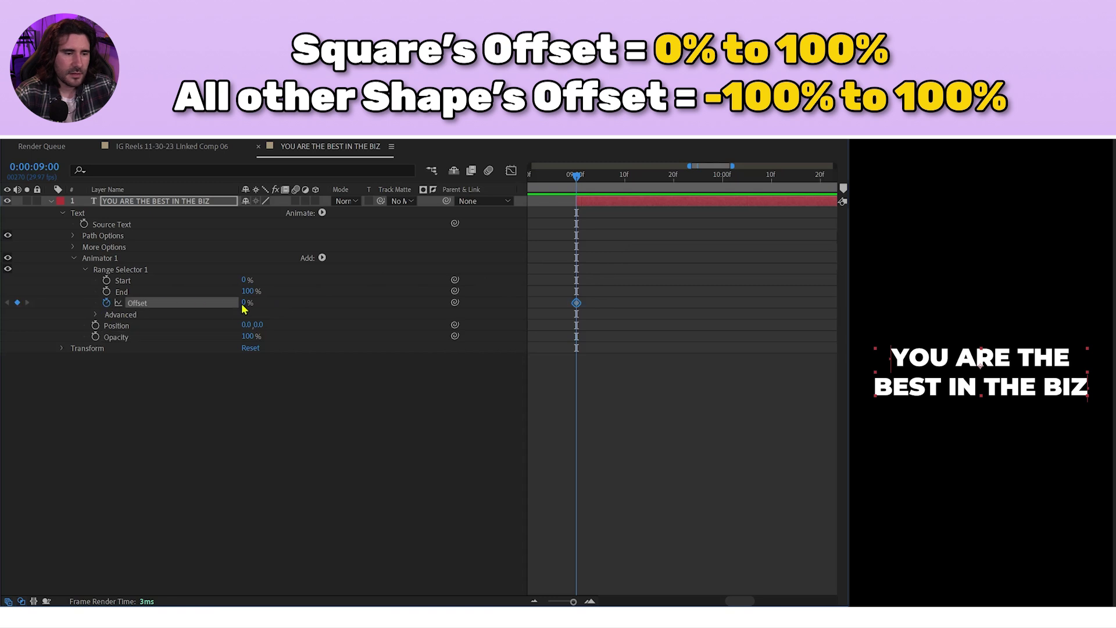
pyautogui.click(244, 303)
pyautogui.write('-100')
pyautogui.press('Return')
pyautogui.click(615, 177)
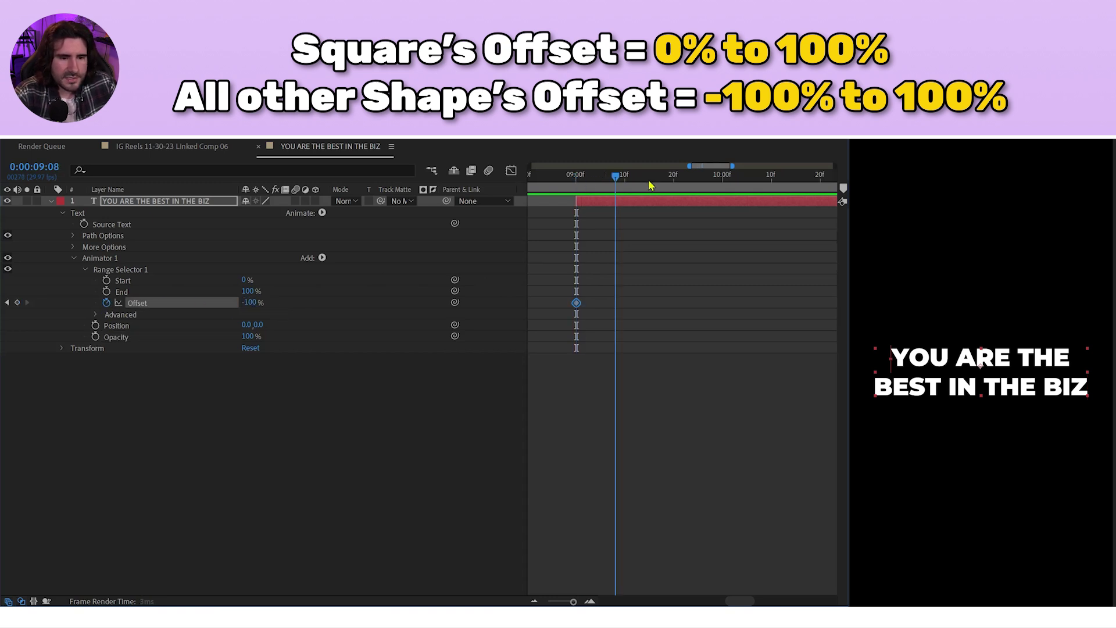
pyautogui.moveTo(692, 184); pyautogui.dragTo(722, 185)
pyautogui.click(250, 302)
pyautogui.write('100')
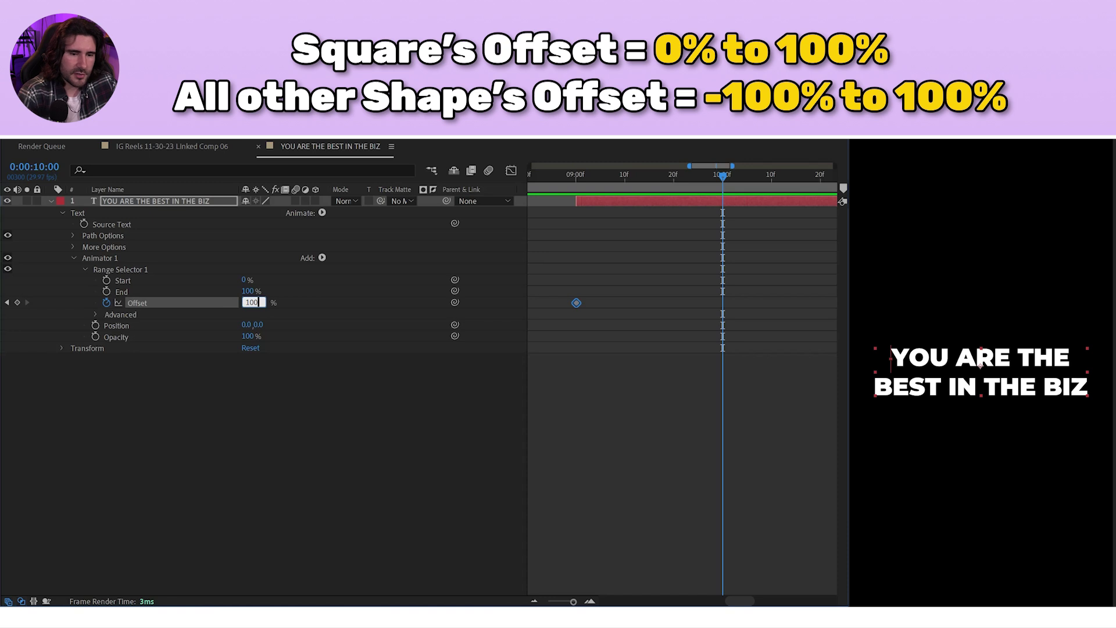
pyautogui.press('Return')
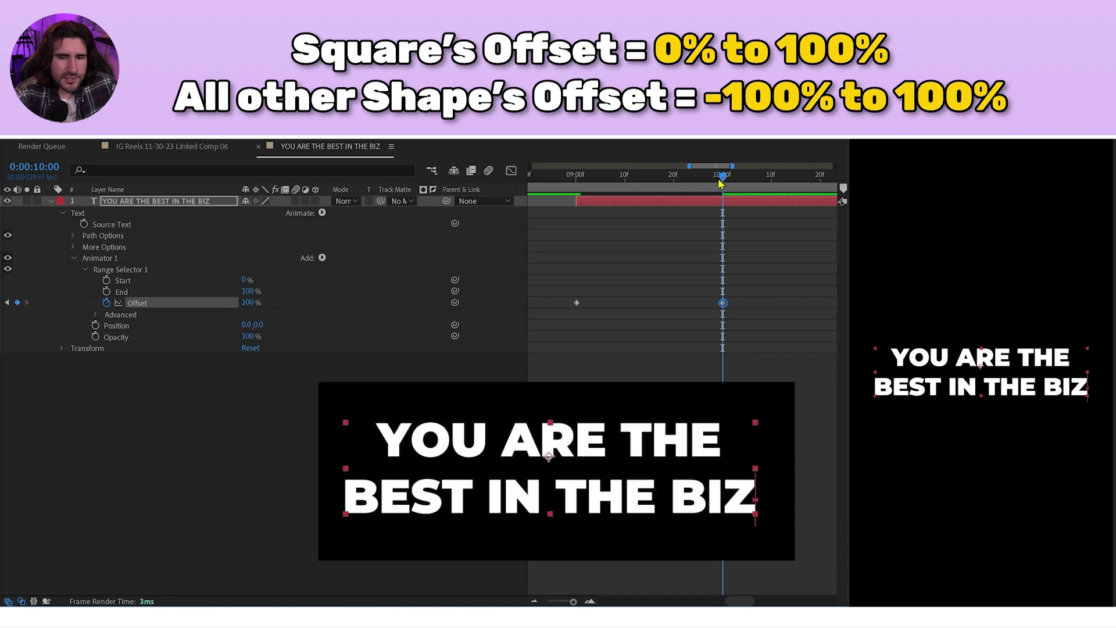
# Return to 0:00:09:00 and set the Range Selector's Advanced Shape option to Ramp Up
pyautogui.moveTo(719, 184); pyautogui.dragTo(580, 235)
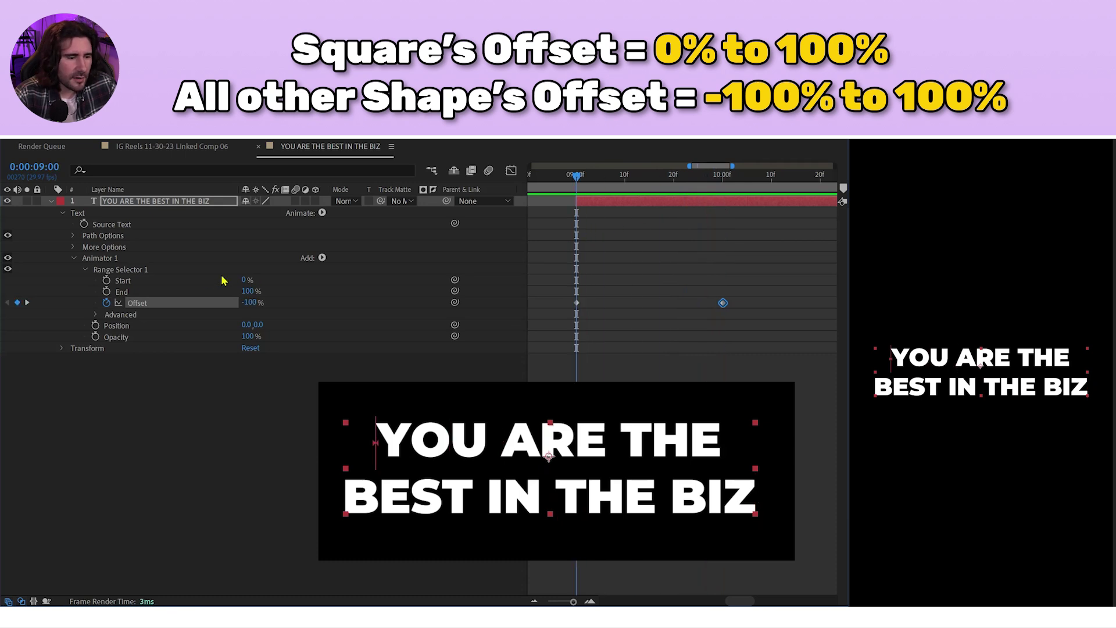
pyautogui.click(94, 315)
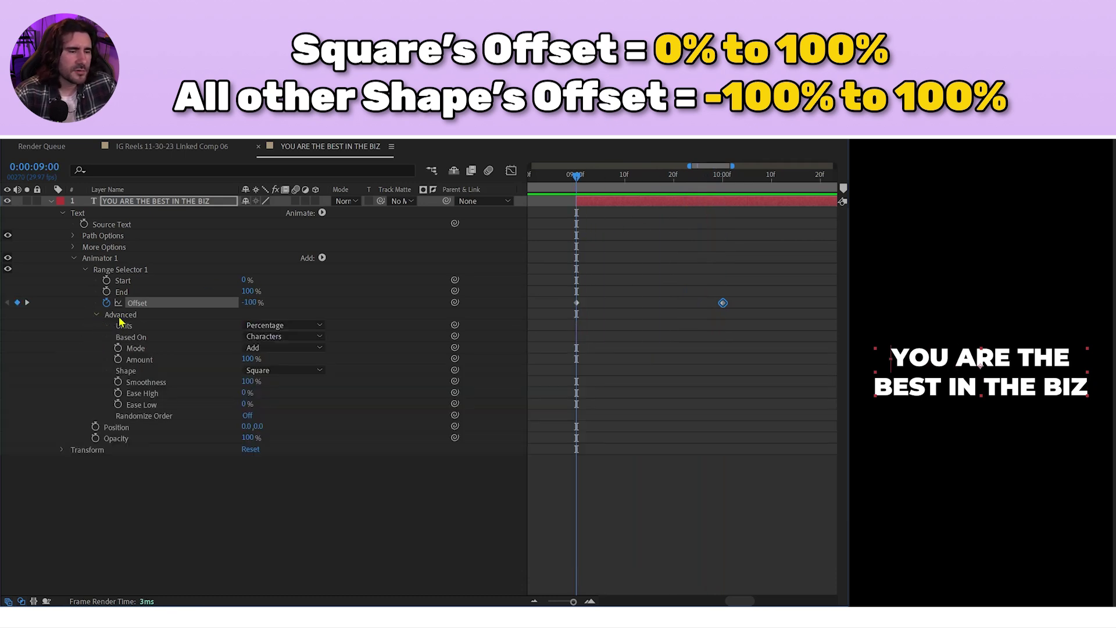
pyautogui.click(289, 376)
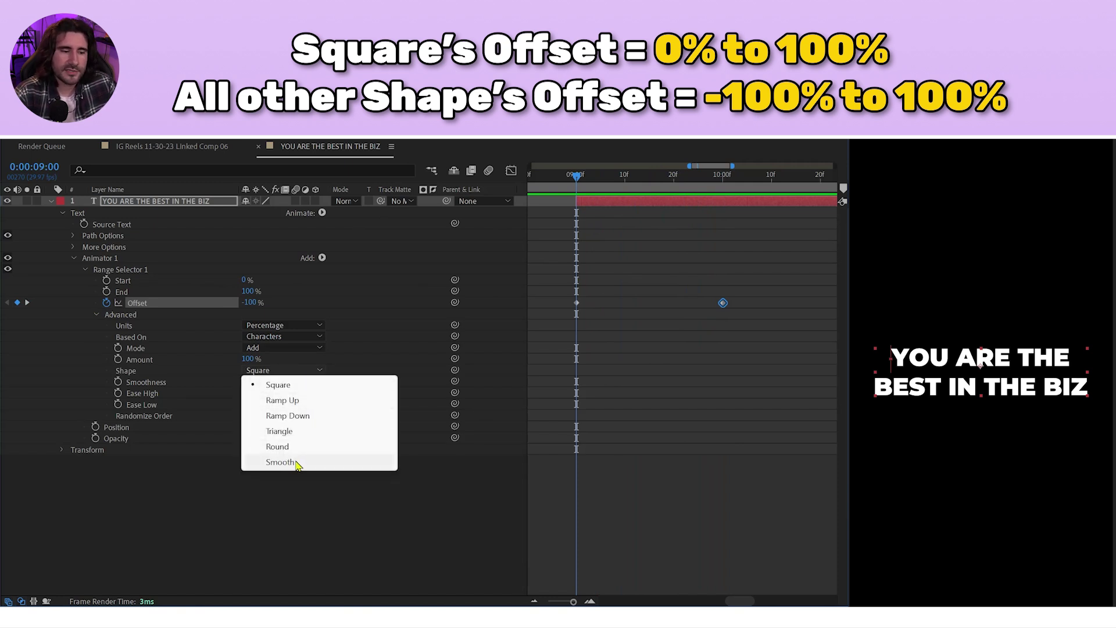
pyautogui.click(305, 401)
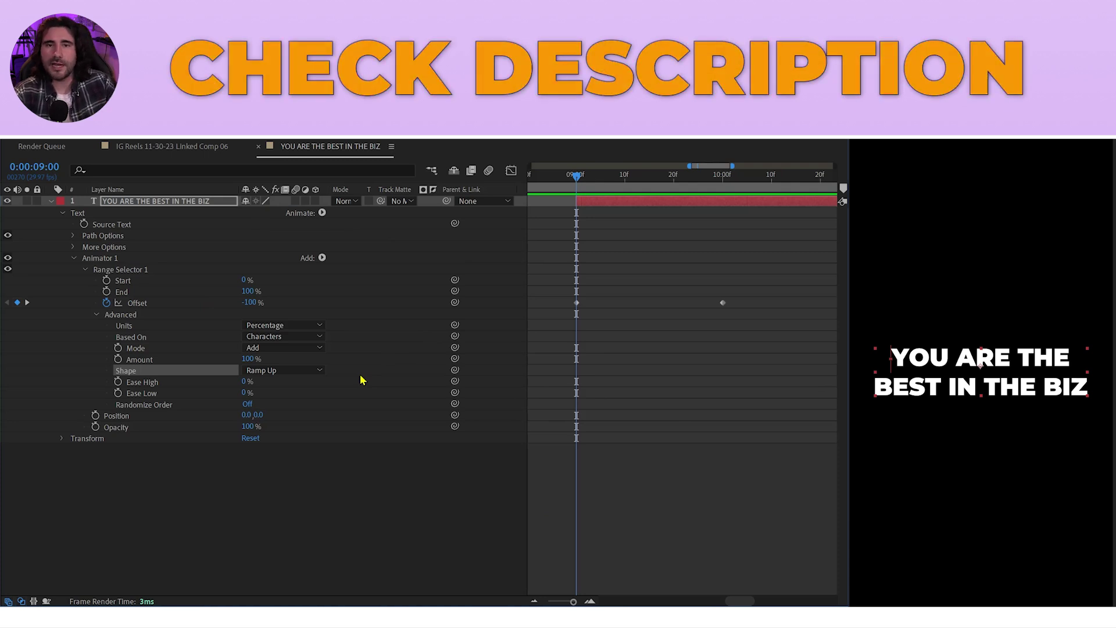
# Set both Ease High and Ease Low of the Range Selector to 50%
pyautogui.click(244, 382)
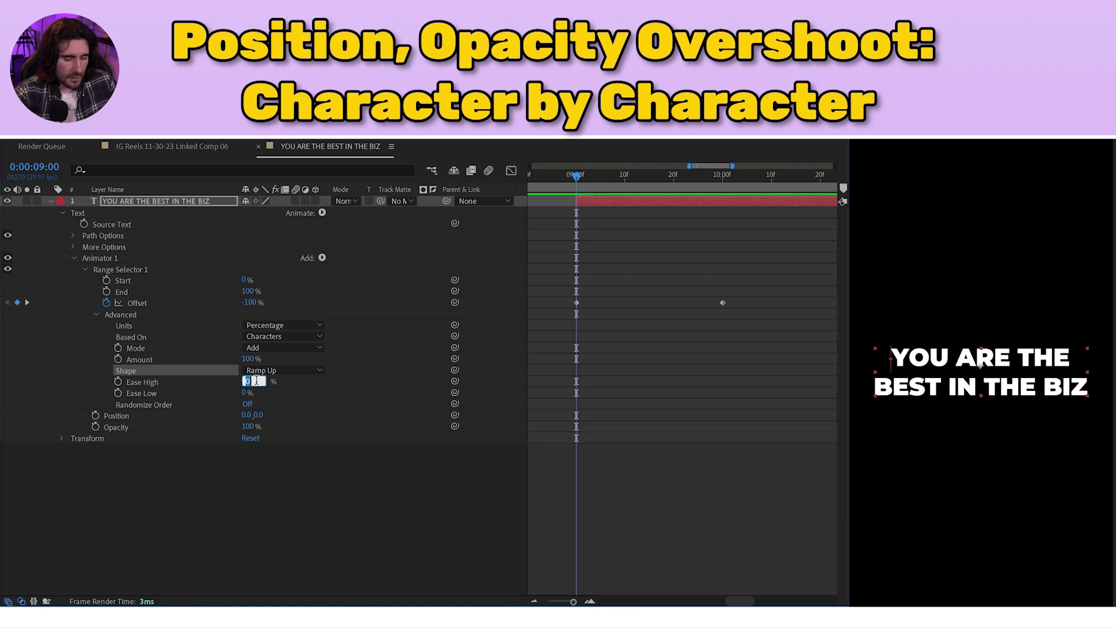
pyautogui.write('50')
pyautogui.press('Tab')
pyautogui.write('50')
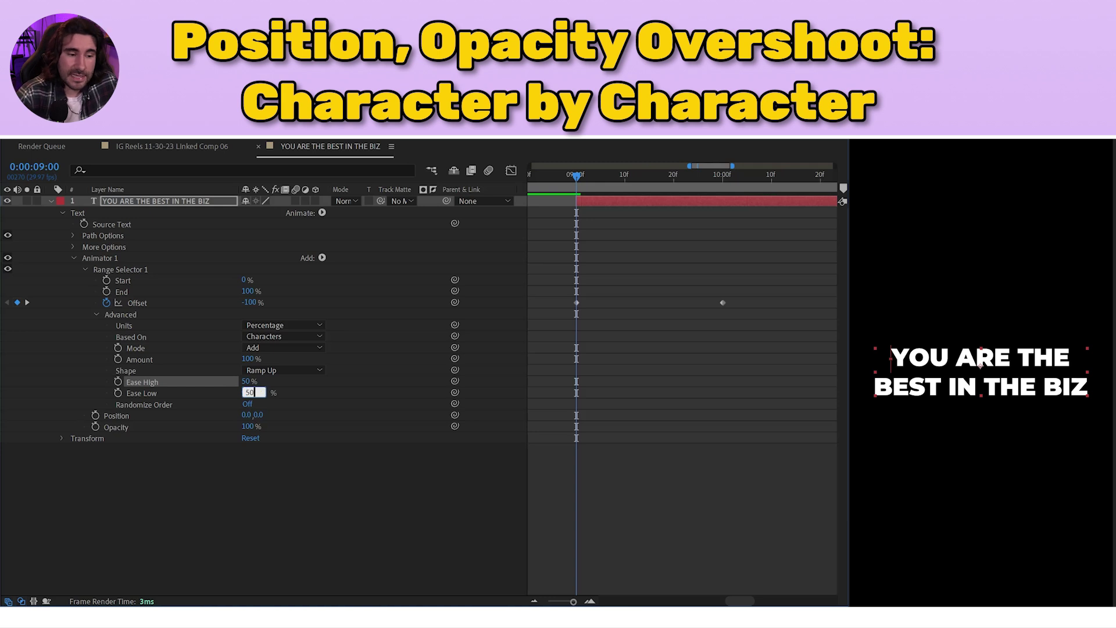
pyautogui.press('Return')
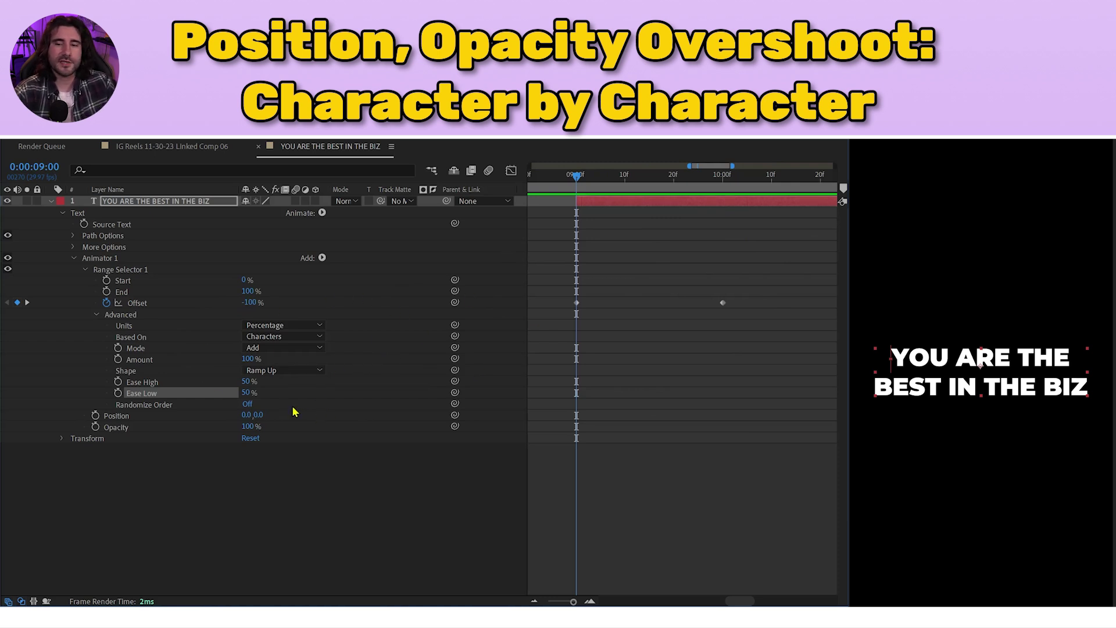
# Set Animator 1's Position to 0, 300 and its Opacity to 0%
pyautogui.click(257, 414)
pyautogui.write('300')
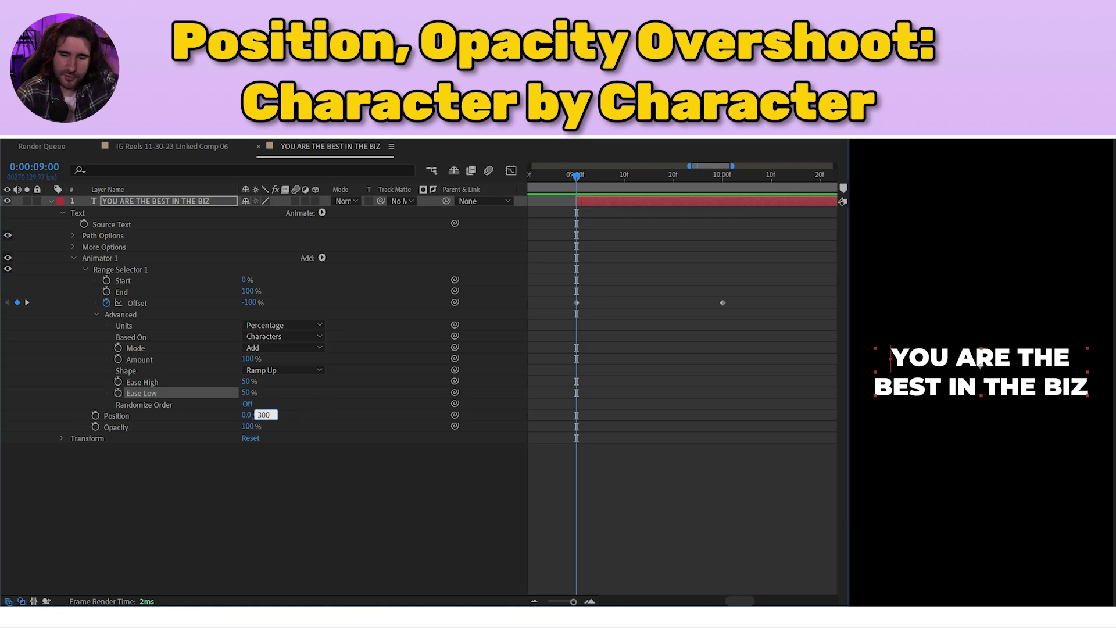
pyautogui.press('Return')
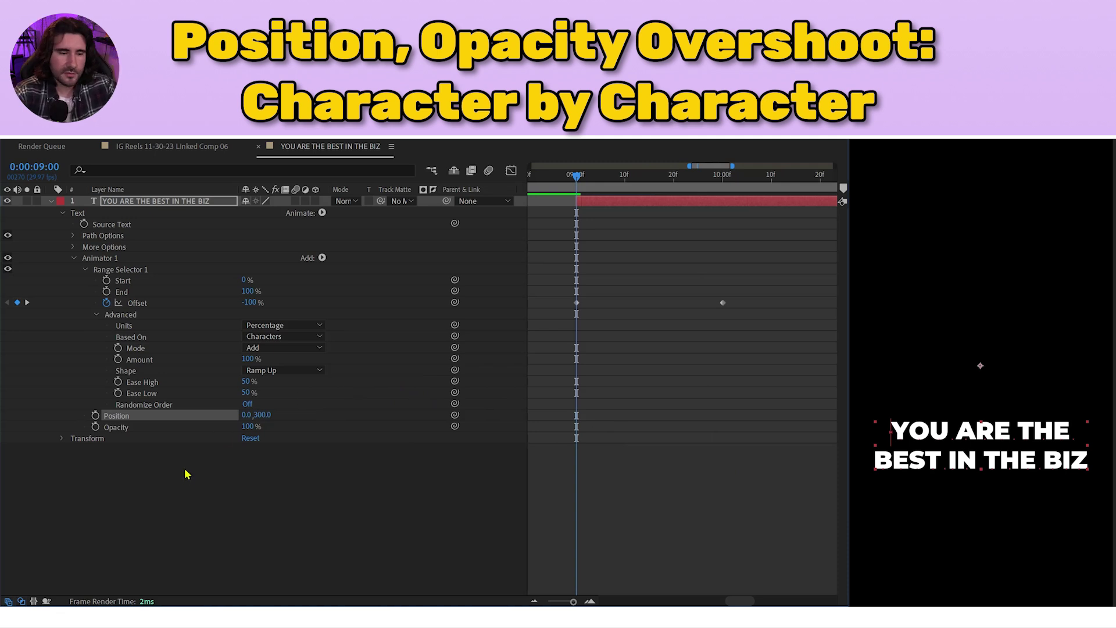
pyautogui.click(249, 428)
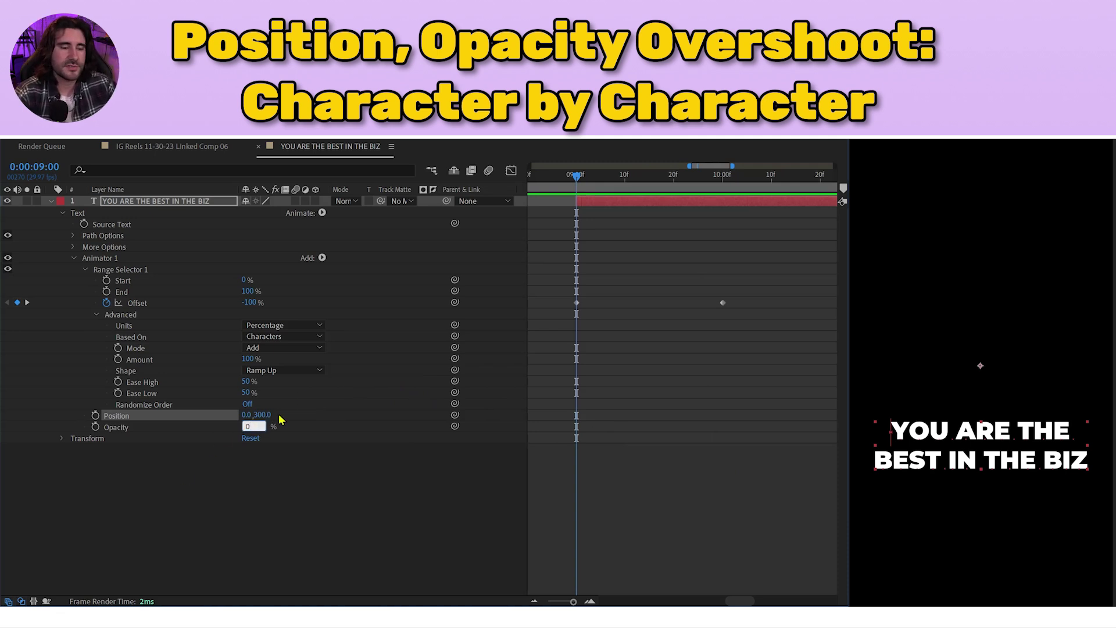
pyautogui.write('0')
pyautogui.press('Return')
pyautogui.click(731, 474)
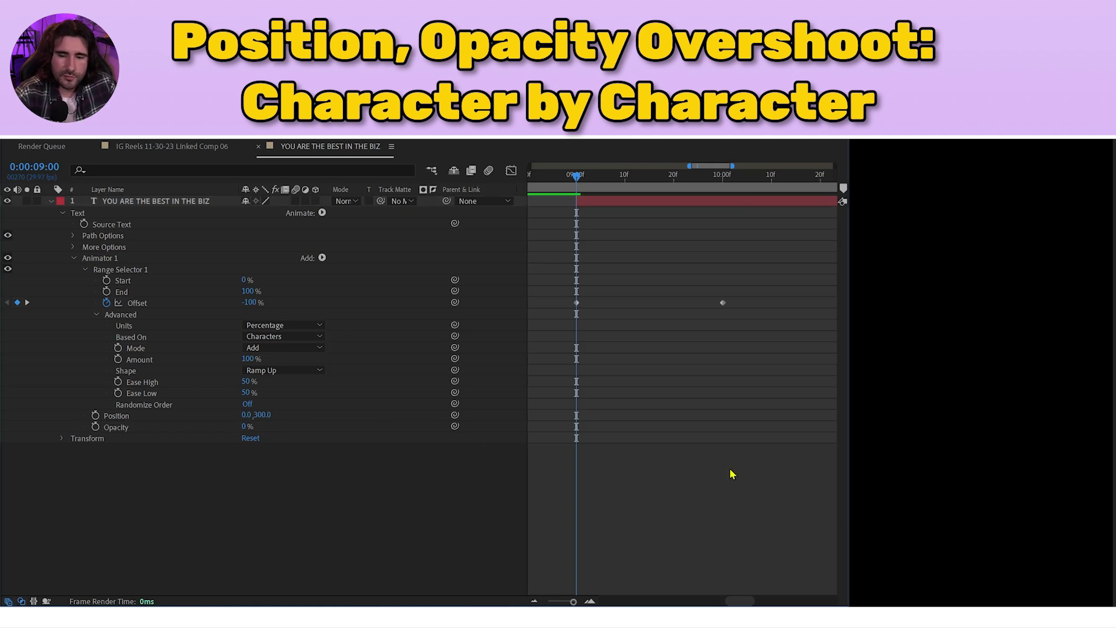
# Play back the text animation, then place the current time at 0:00:10:14
pyautogui.press('space')
pyautogui.press('space')
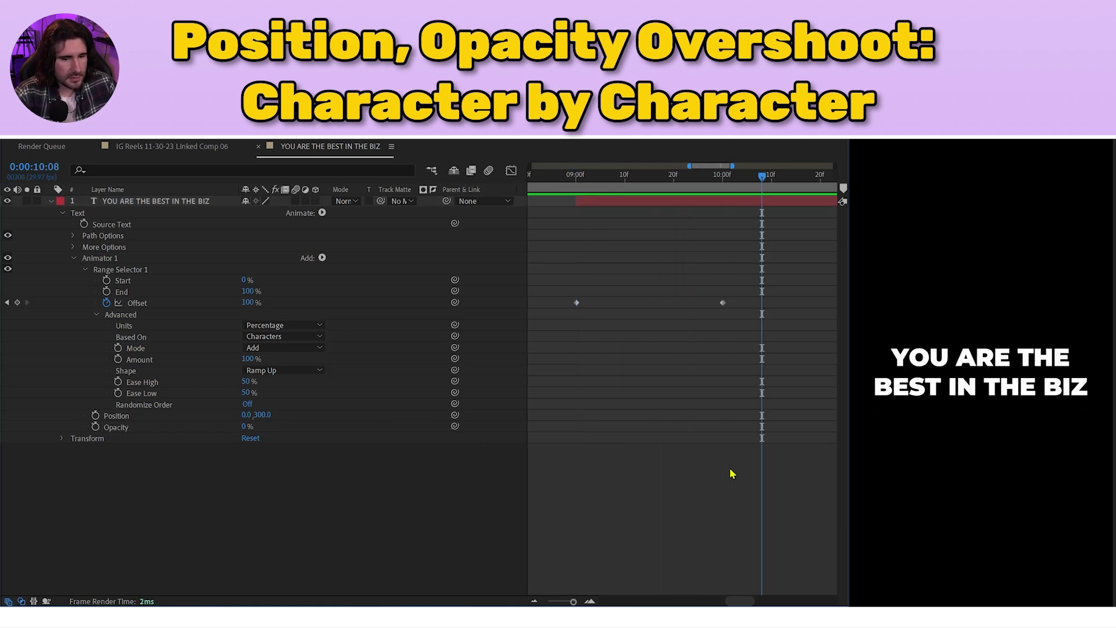
pyautogui.press('-')
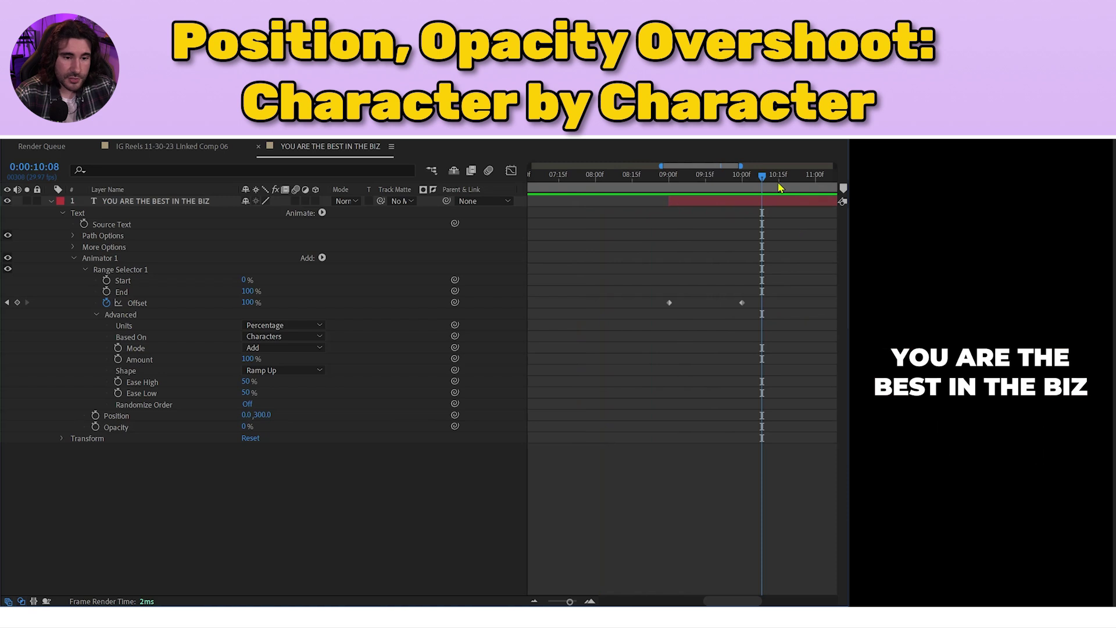
pyautogui.moveTo(766, 175); pyautogui.dragTo(777, 174)
pyautogui.click(810, 200)
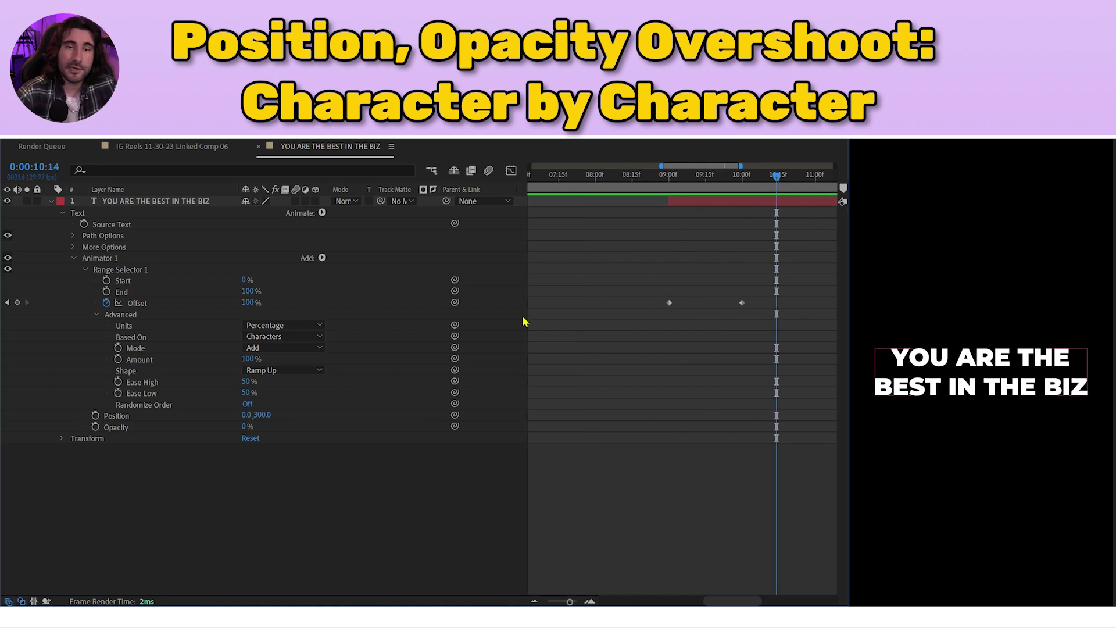
# Duplicate Animator 1 and expand the duplicate's Range Selector properties
pyautogui.click(148, 204)
pyautogui.click(322, 213)
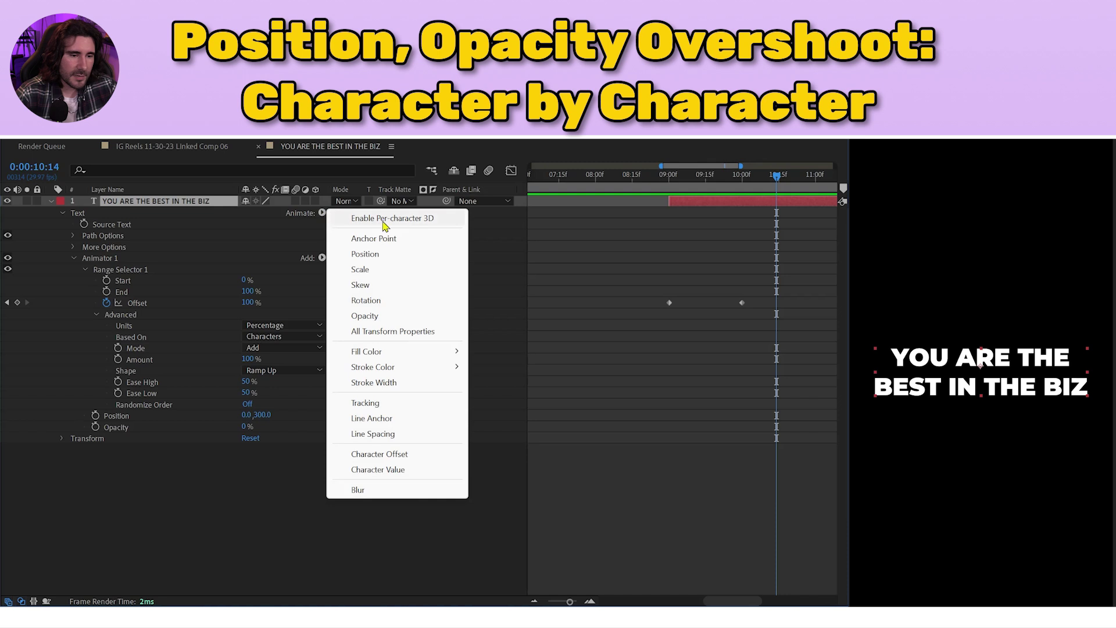
pyautogui.click(210, 237)
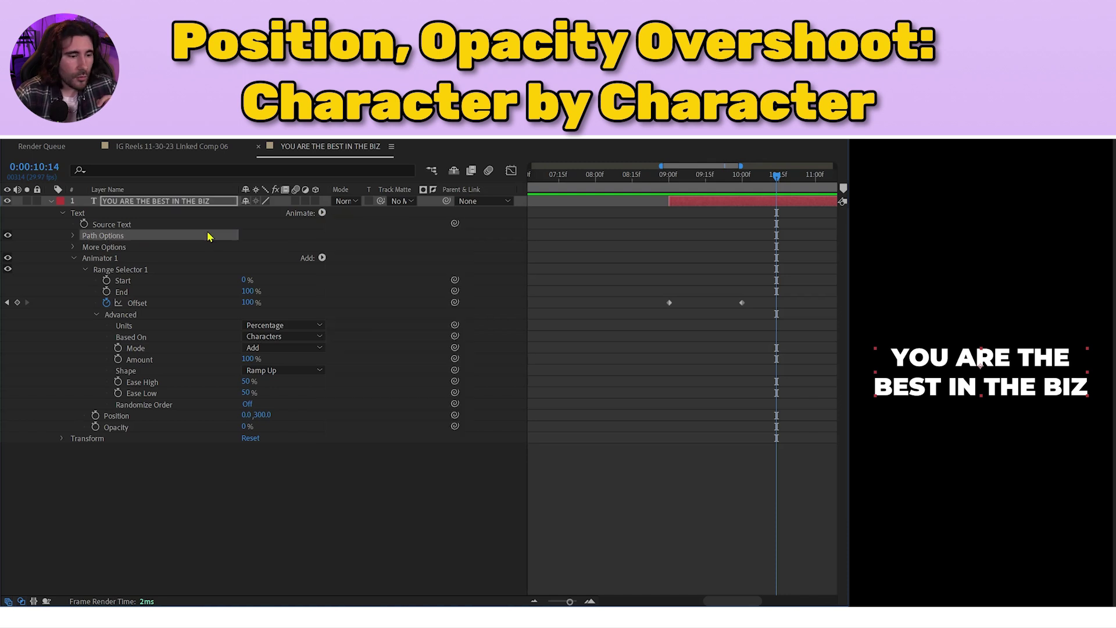
pyautogui.click(145, 261)
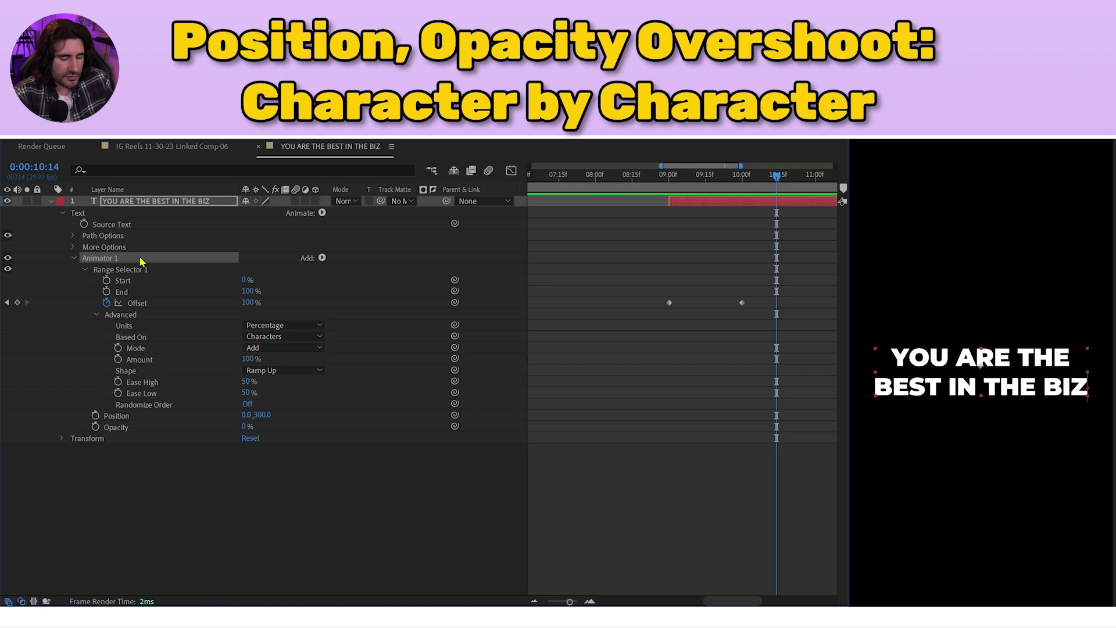
pyautogui.hotkey('ctrl', 'd')
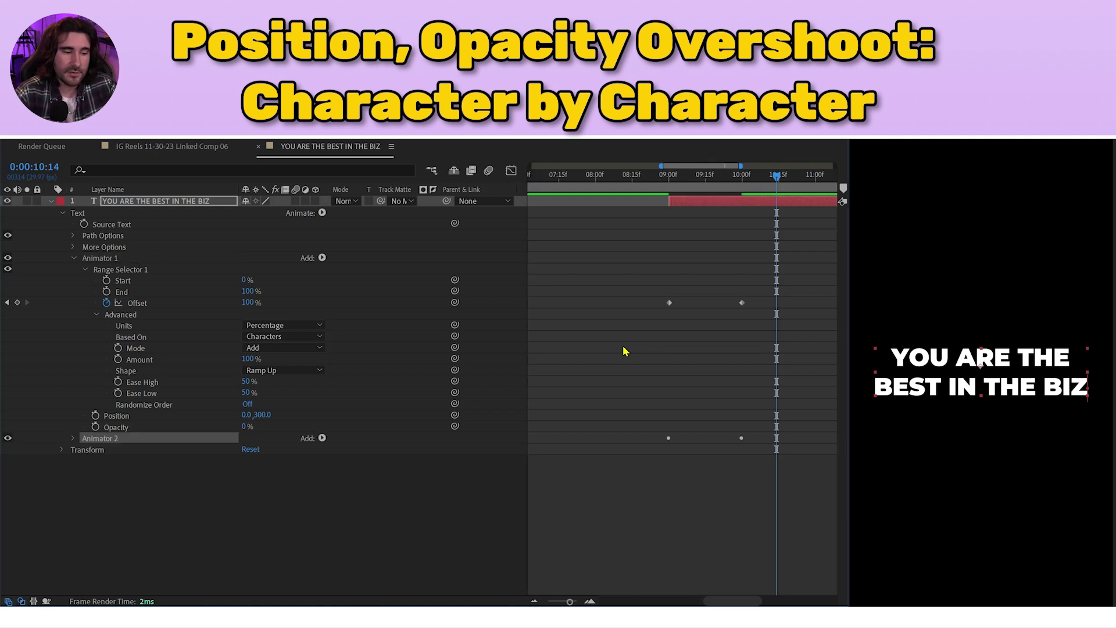
pyautogui.click(72, 438)
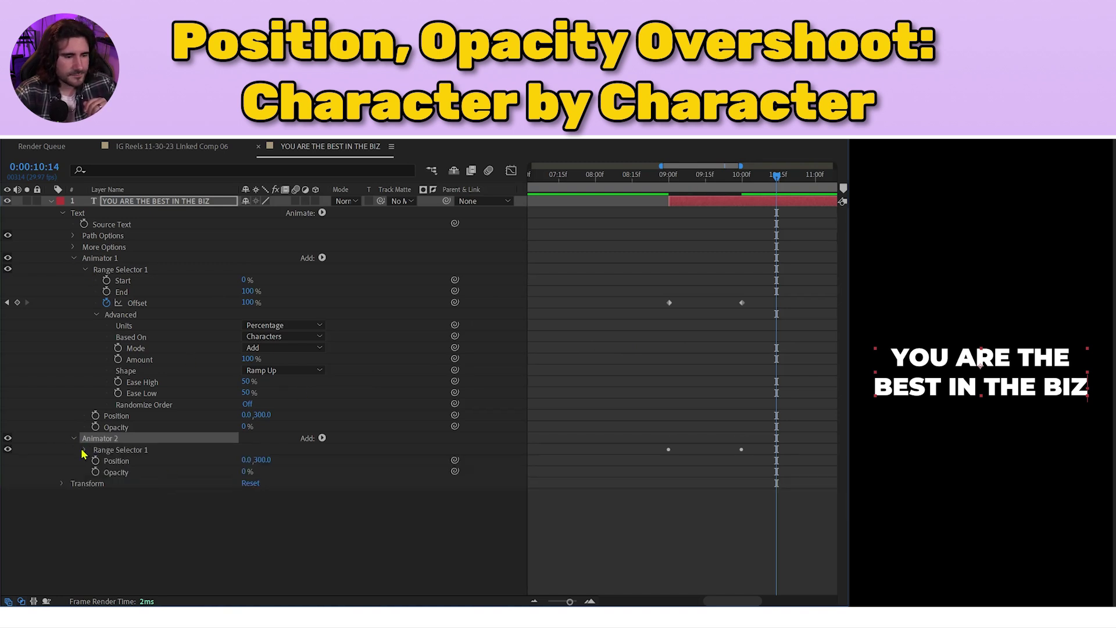
pyautogui.click(85, 450)
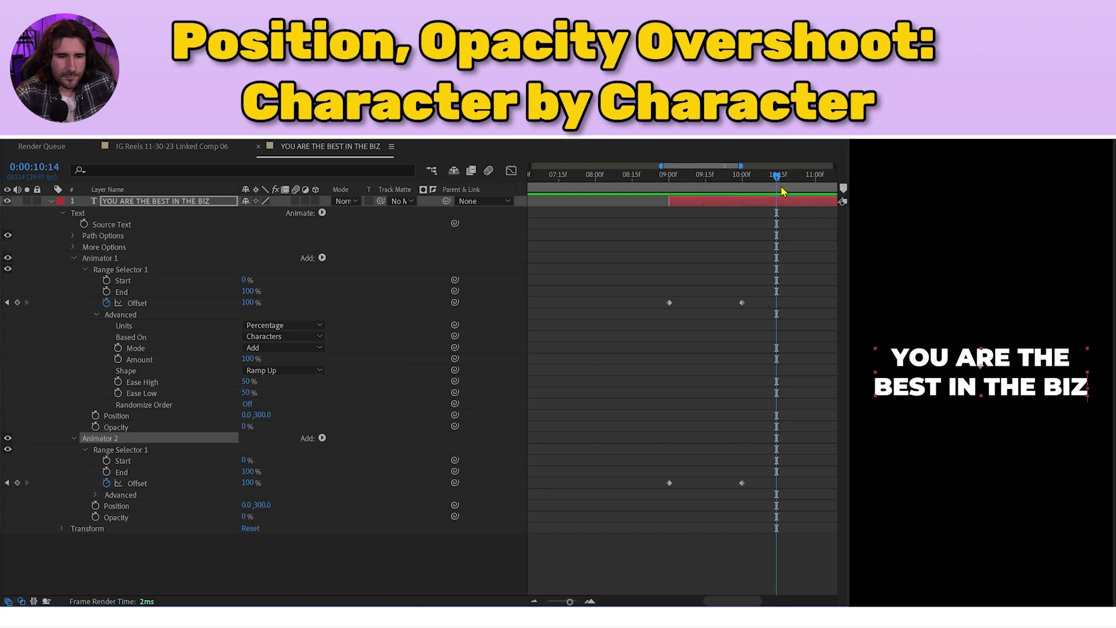
# Delete the Opacity property from Animator 2 and set its Position to 0, 0
pyautogui.moveTo(776, 176); pyautogui.dragTo(727, 202)
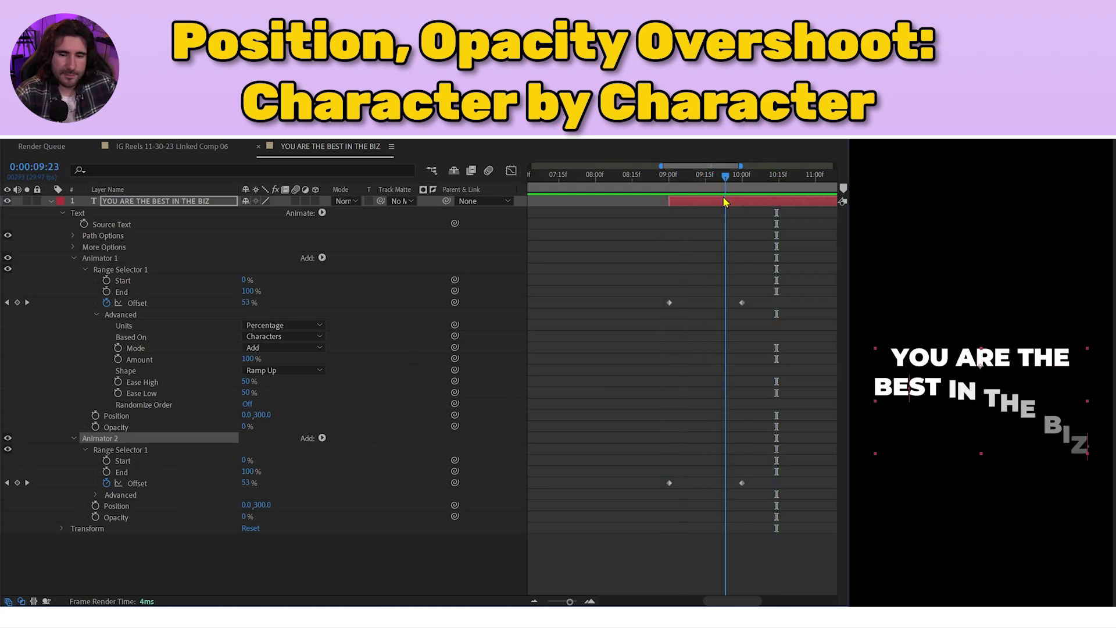
pyautogui.click(130, 520)
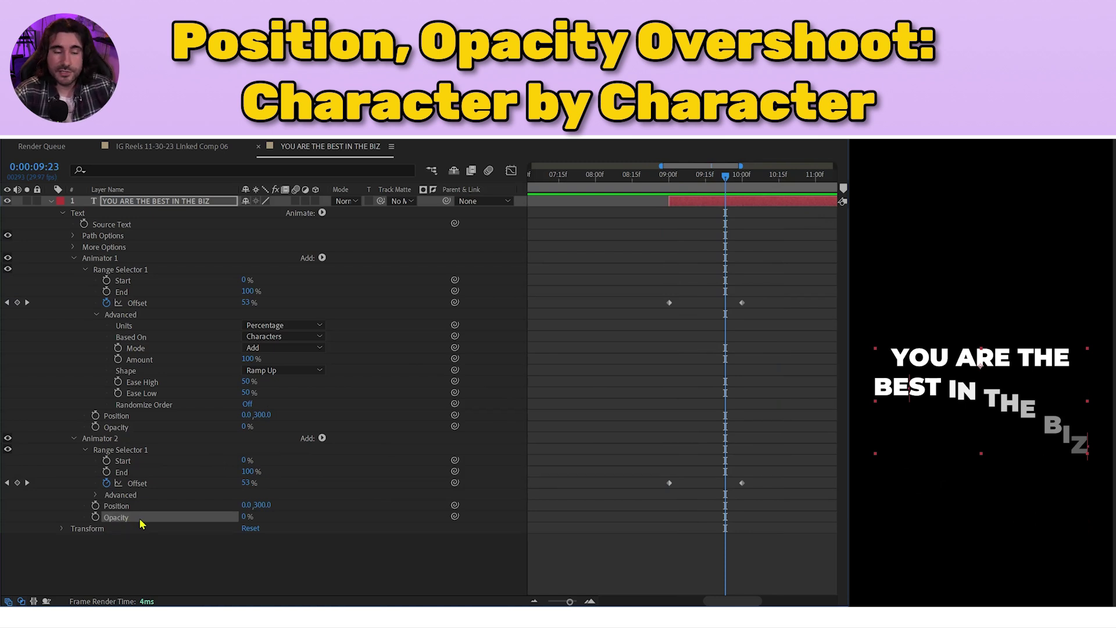
pyautogui.press('Delete')
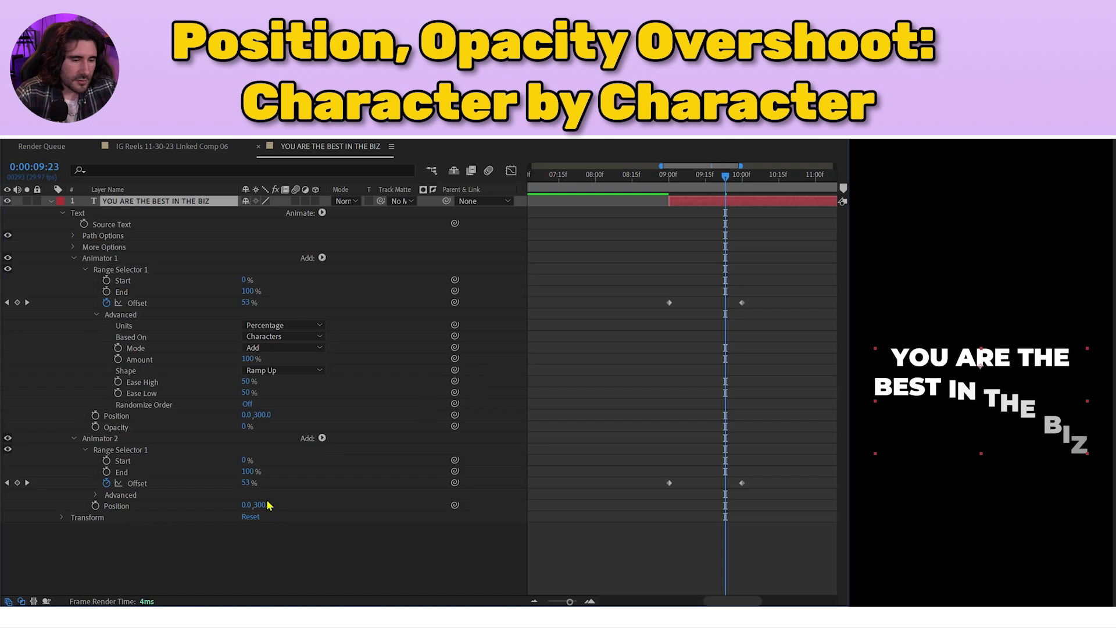
pyautogui.click(265, 504)
pyautogui.write('0')
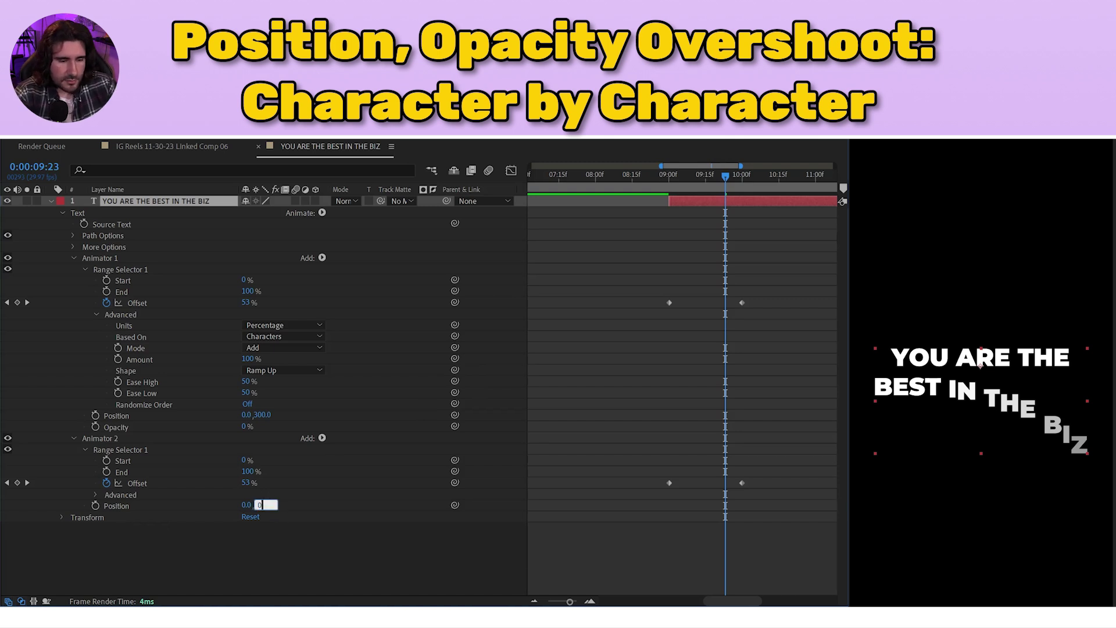
pyautogui.press('Return')
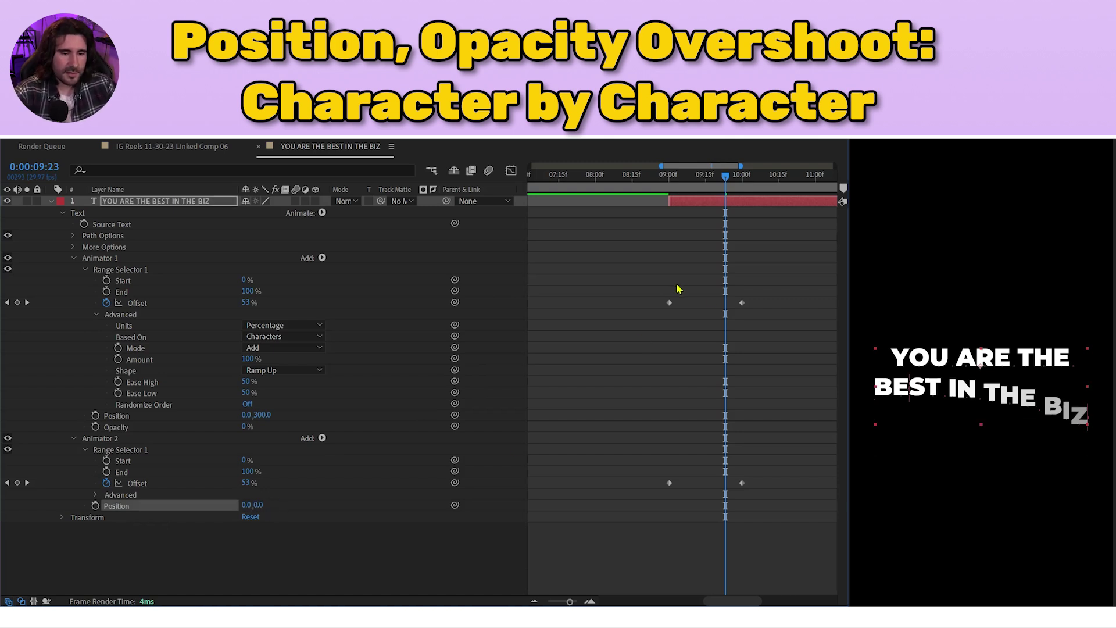
# Step frame by frame from 0:00:09:00 to 0:00:09:16, examining when the characters reach their final position and the last one starts appearing
pyautogui.moveTo(727, 175); pyautogui.dragTo(671, 187)
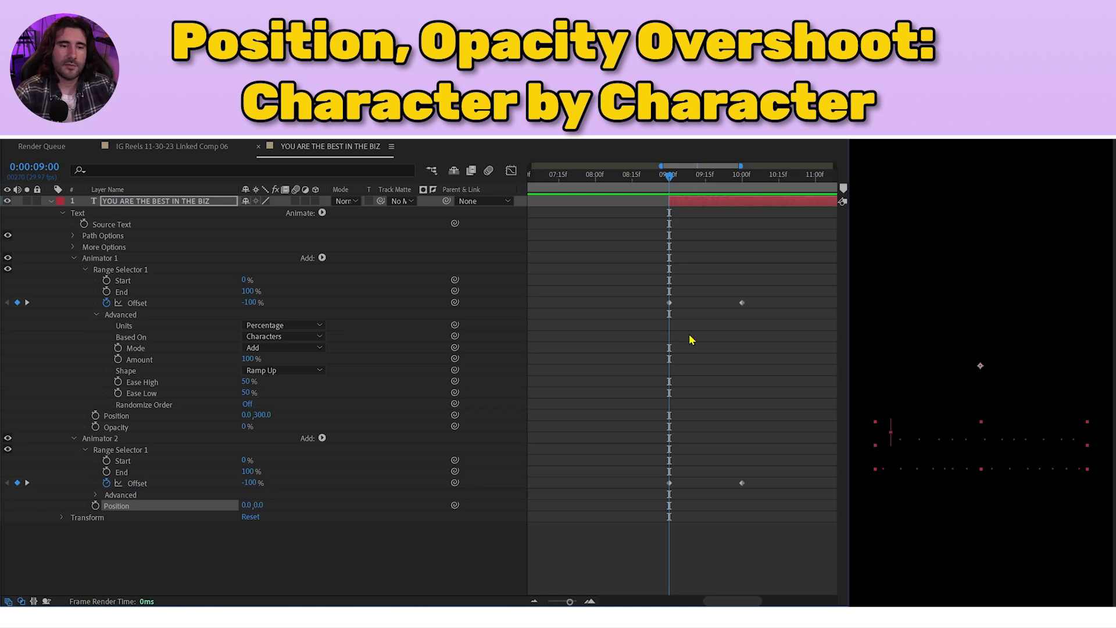
pyautogui.press('pagedown')
pyautogui.press('pagedown')
pyautogui.press('pagedown')
pyautogui.press('pagedown')
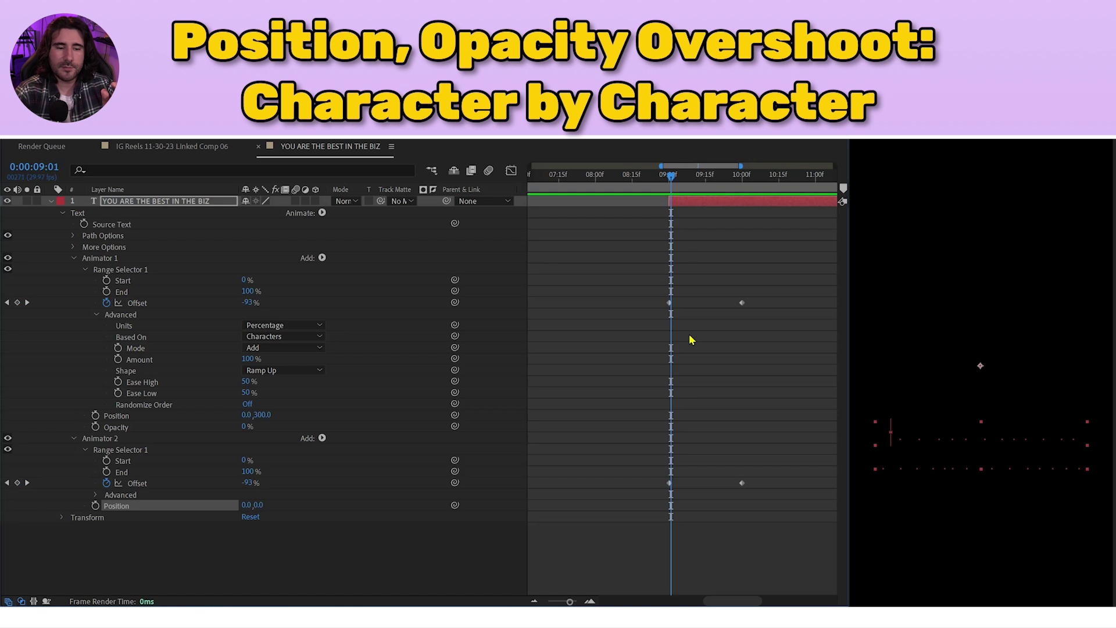
pyautogui.press('pagedown')
pyautogui.press('pagedown')
pyautogui.press('pagedown')
pyautogui.press('pagedown')
pyautogui.press('pagedown')
pyautogui.press('pagedown')
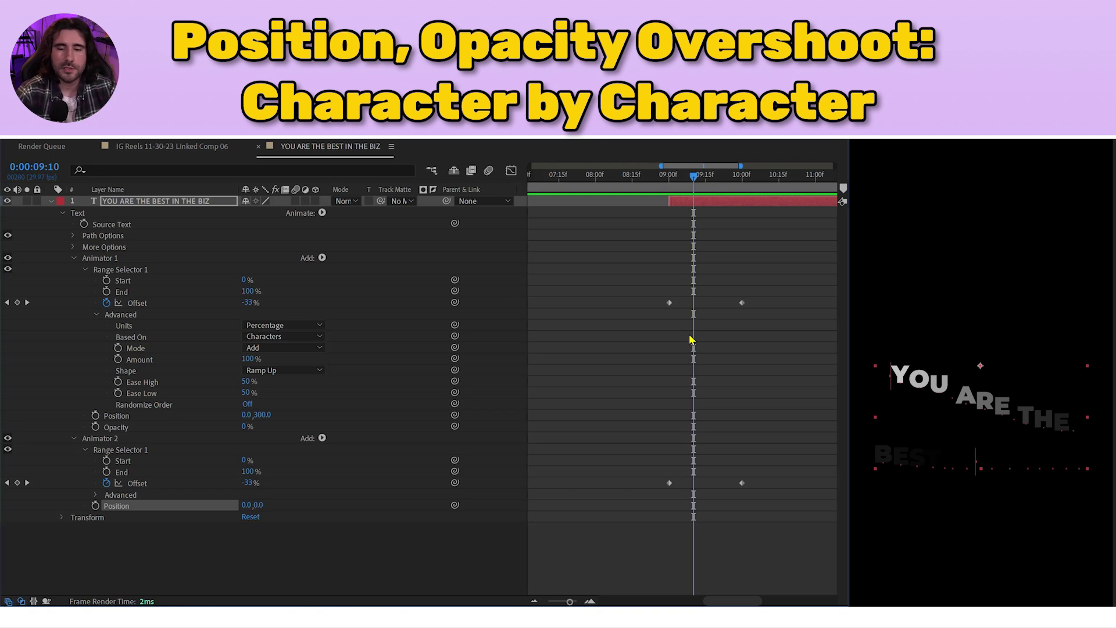
pyautogui.press('pagedown')
pyautogui.press('pagedown')
pyautogui.press('pagedown')
pyautogui.press('pagedown')
pyautogui.press('pagedown')
pyautogui.press('pagedown')
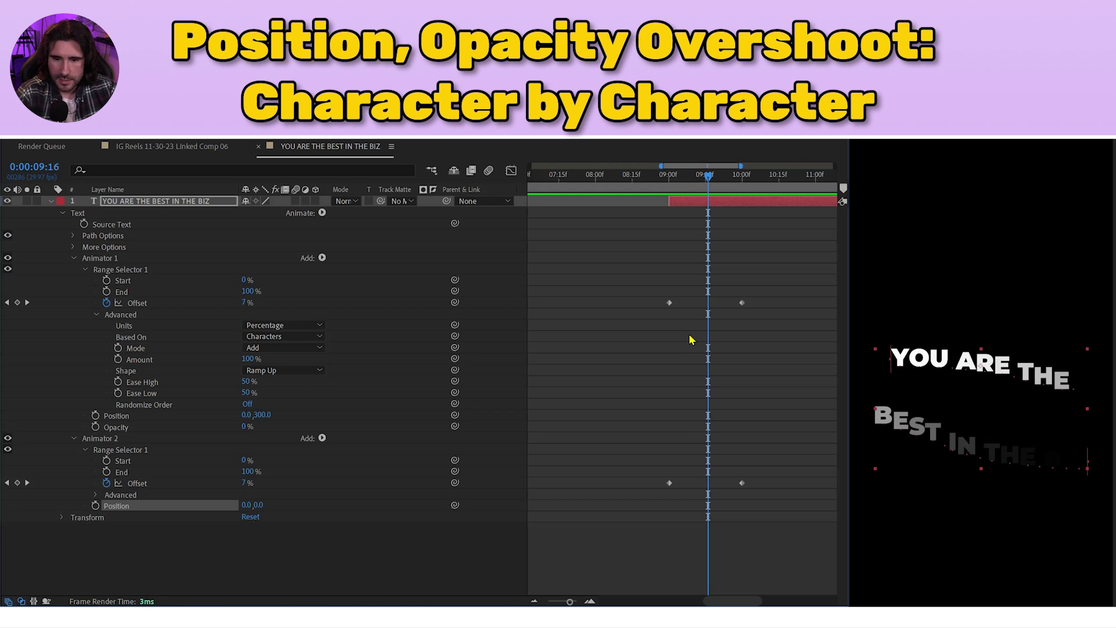
pyautogui.press('pageup')
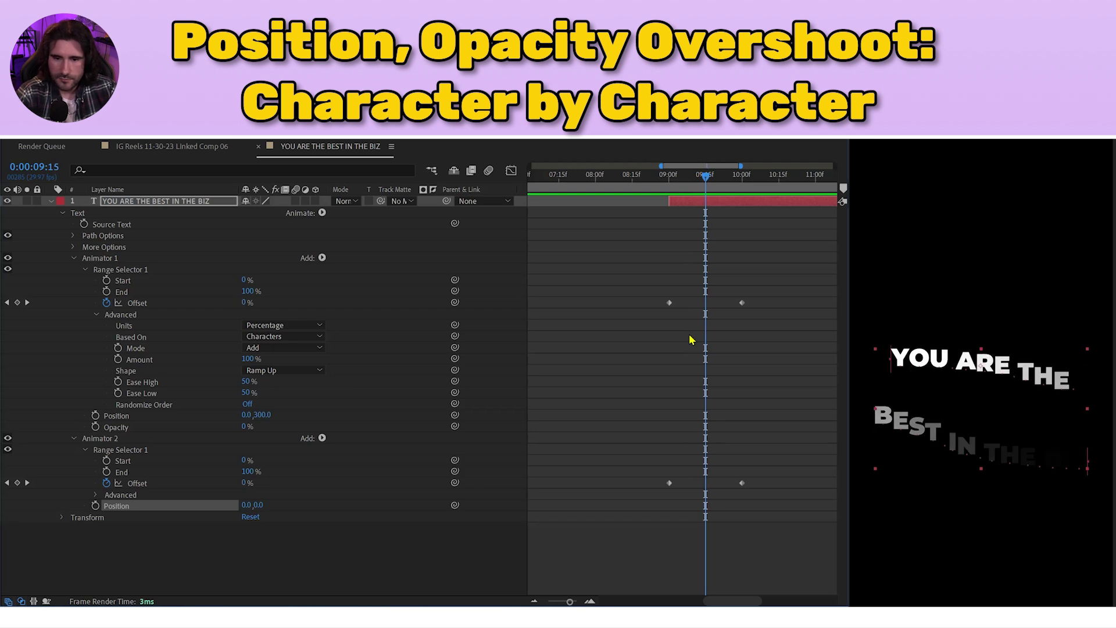
pyautogui.press('pagedown')
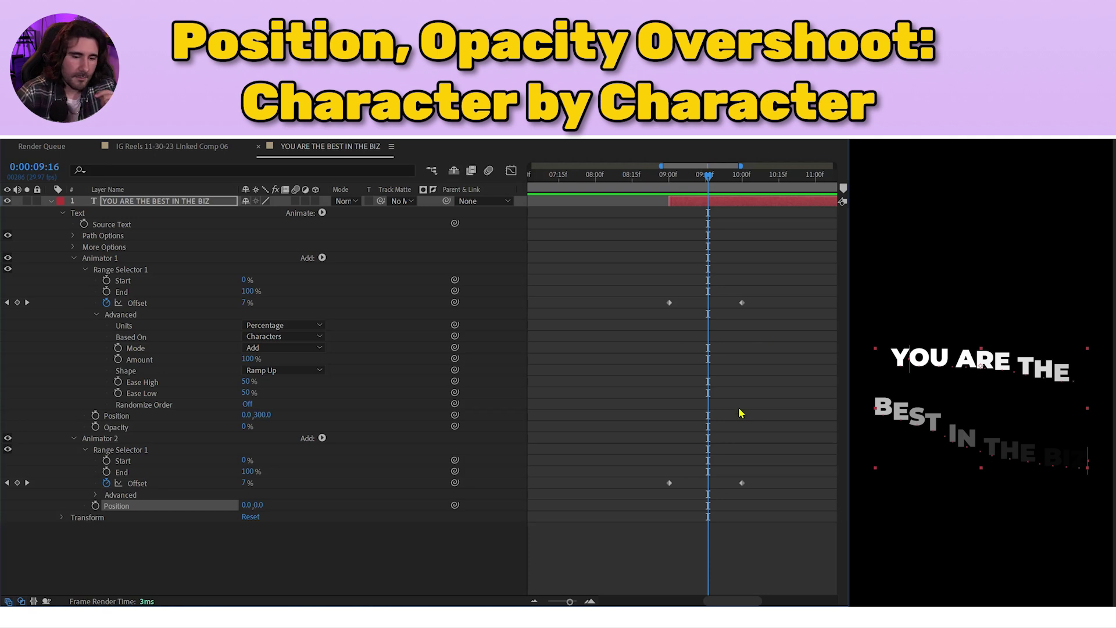
# Shift both of Animator 2's Offset keyframes together so the first one sits at 0:00:09:16
pyautogui.click(763, 462)
pyautogui.moveTo(761, 454); pyautogui.dragTo(657, 512)
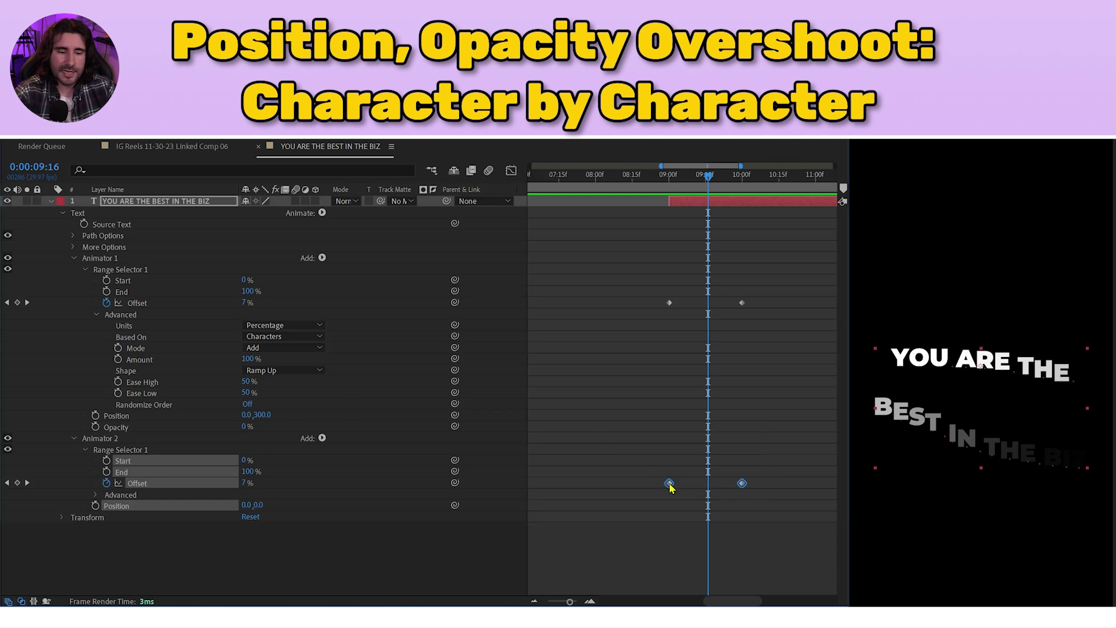
pyautogui.moveTo(670, 486); pyautogui.dragTo(713, 488)
pyautogui.click(799, 272)
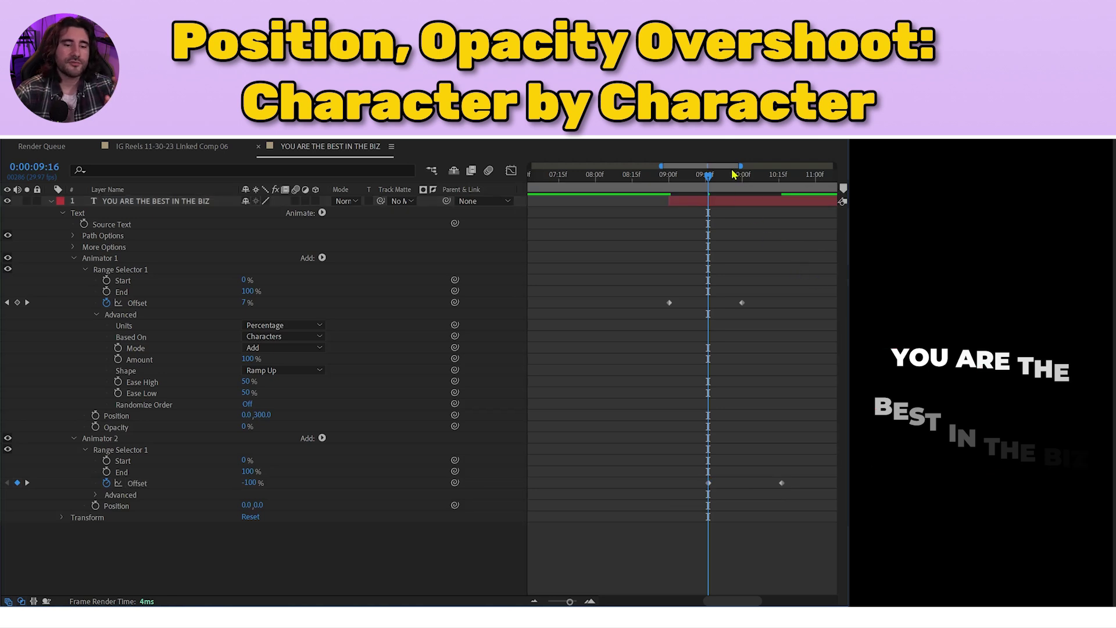
# Move Animator 2's last Offset keyframe to 0:00:10:03, three frames after Animator 1's final keyframe
pyautogui.click(741, 303)
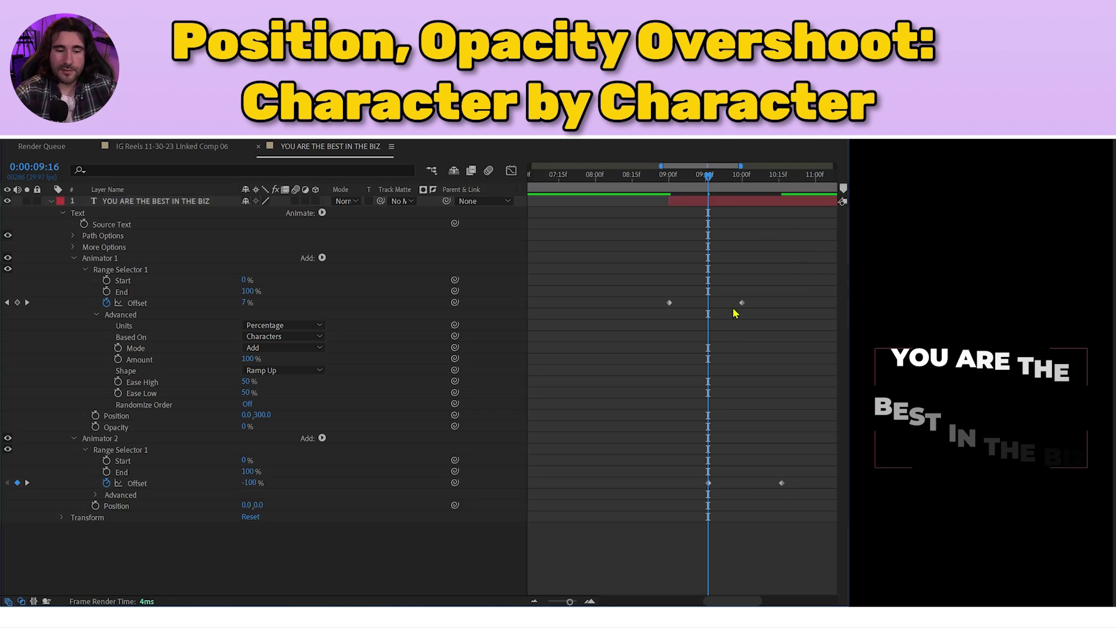
pyautogui.click(742, 177)
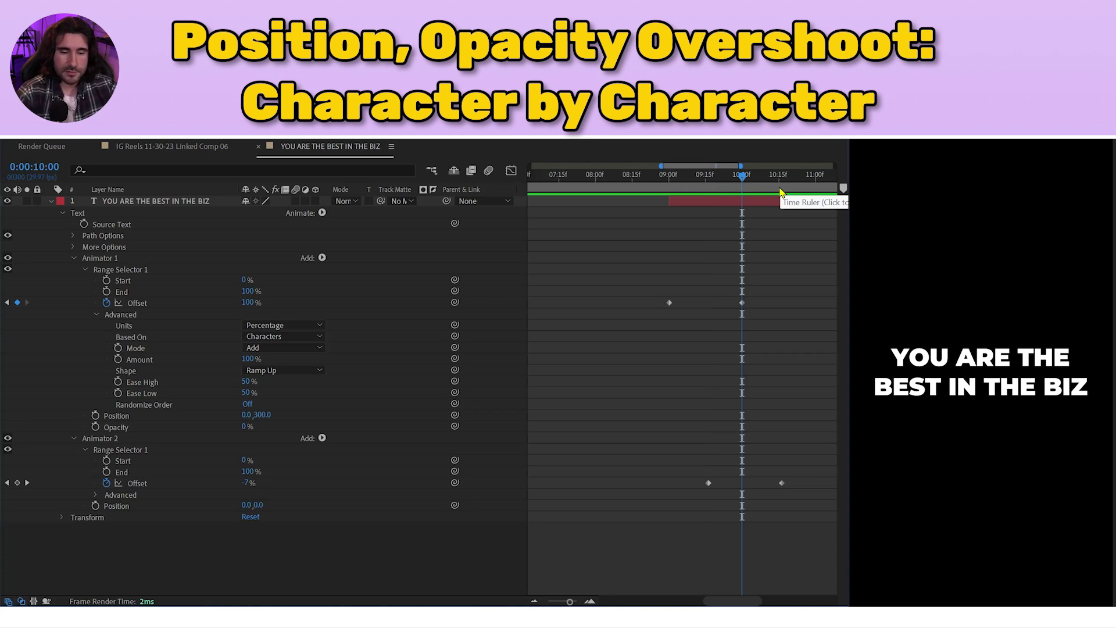
pyautogui.press('pagedown')
pyautogui.press('pagedown')
pyautogui.press('pagedown')
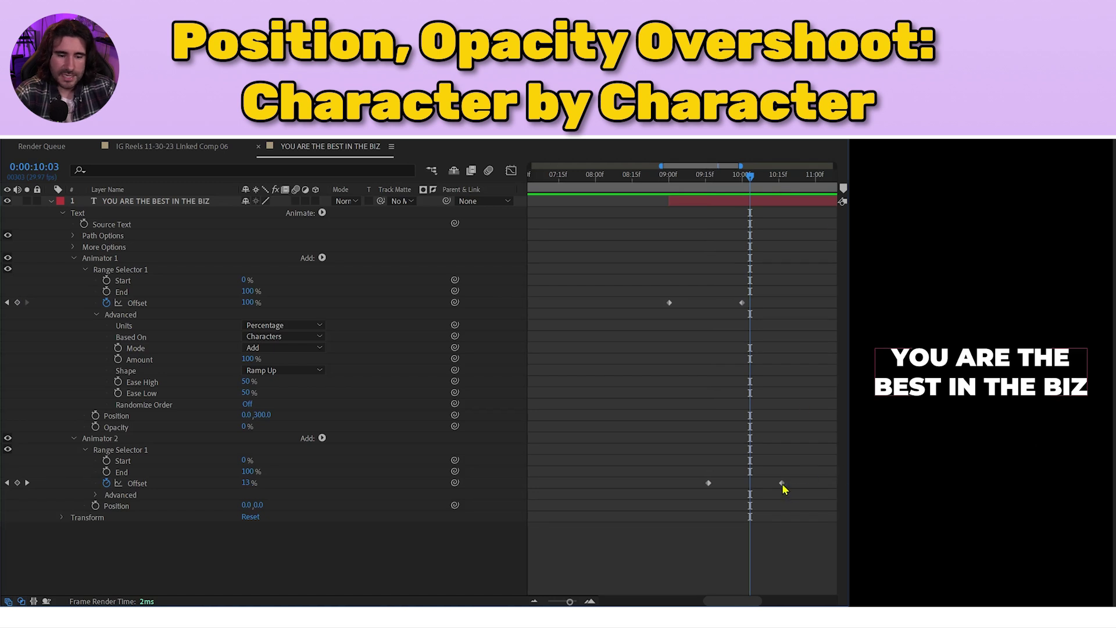
pyautogui.moveTo(781, 486); pyautogui.dragTo(750, 488)
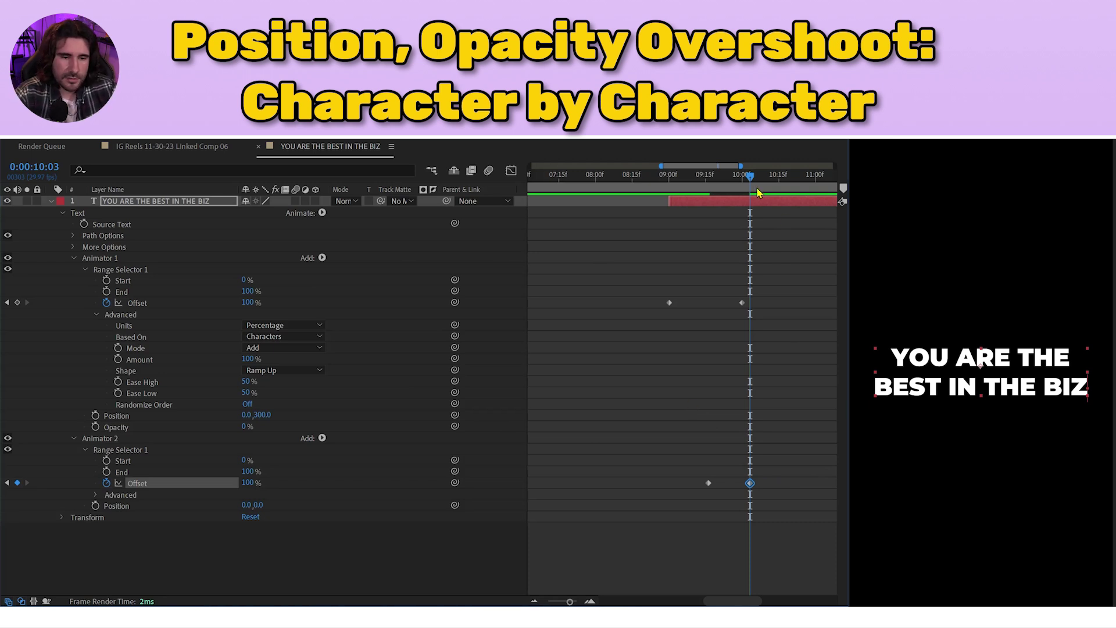
# Scrub through the animation from 0:00:09:00 and park the current time on Animator 2's first Offset keyframe at 0:00:09:16
pyautogui.moveTo(751, 175); pyautogui.dragTo(669, 204)
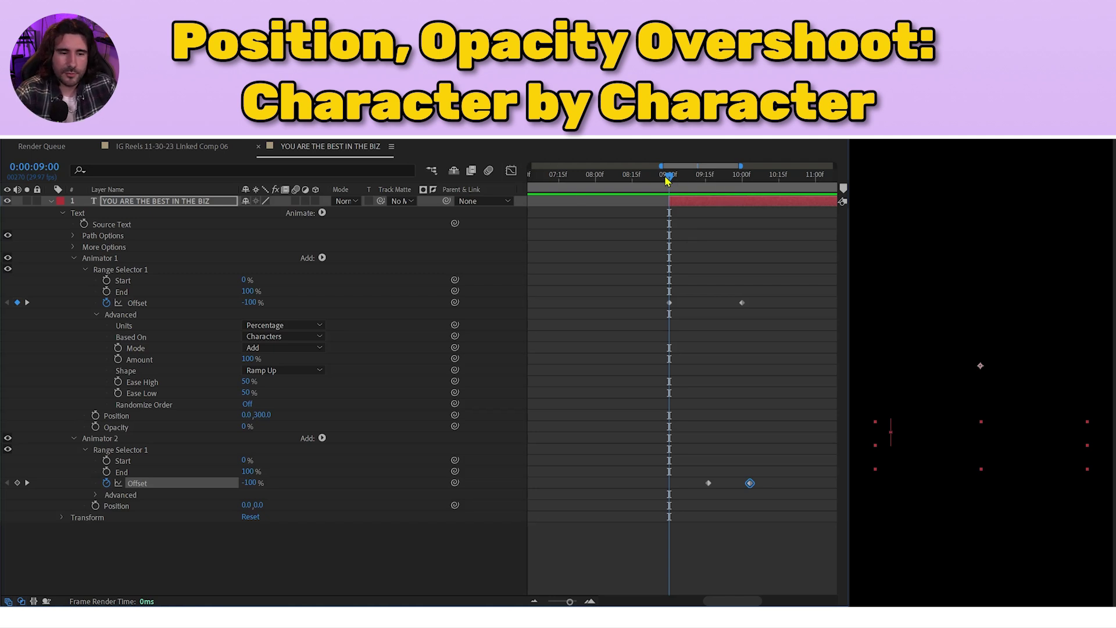
pyautogui.moveTo(670, 181); pyautogui.dragTo(717, 198)
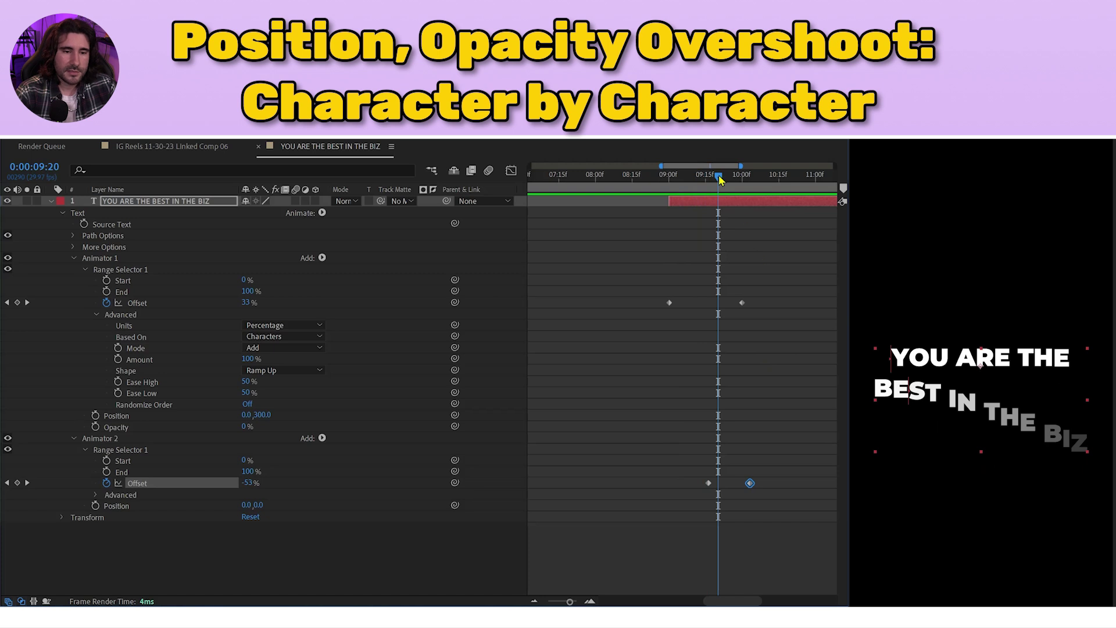
pyautogui.moveTo(716, 181); pyautogui.dragTo(708, 180)
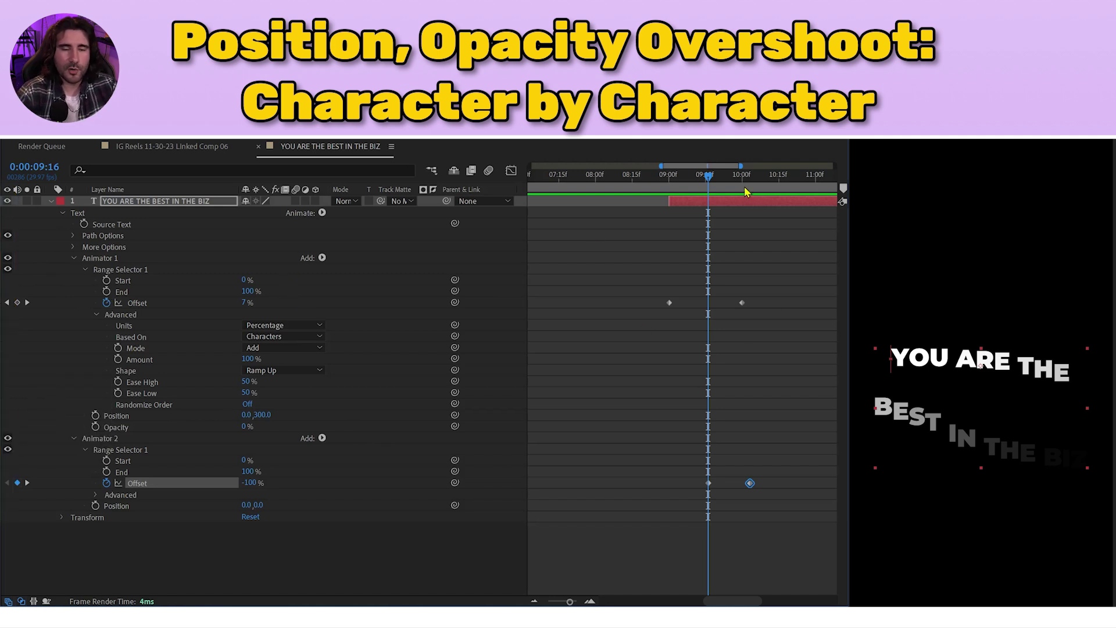
# Hide Animator 1 and set Animator 2's Position to 0.0, -40.0
pyautogui.click(8, 259)
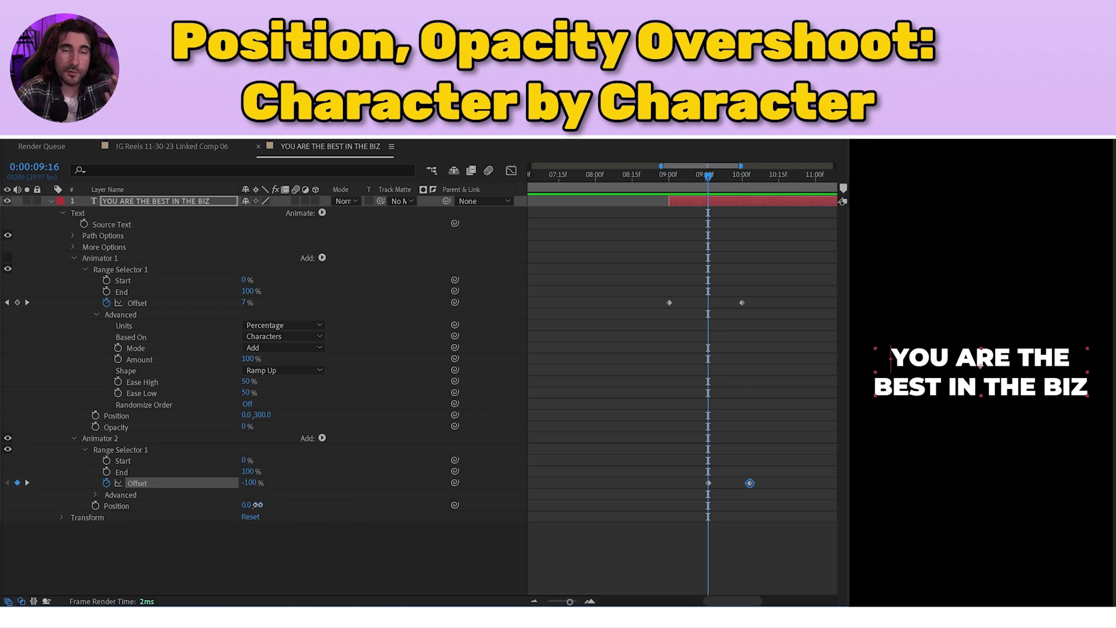
pyautogui.moveTo(258, 504); pyautogui.dragTo(228, 504)
pyautogui.click(261, 504)
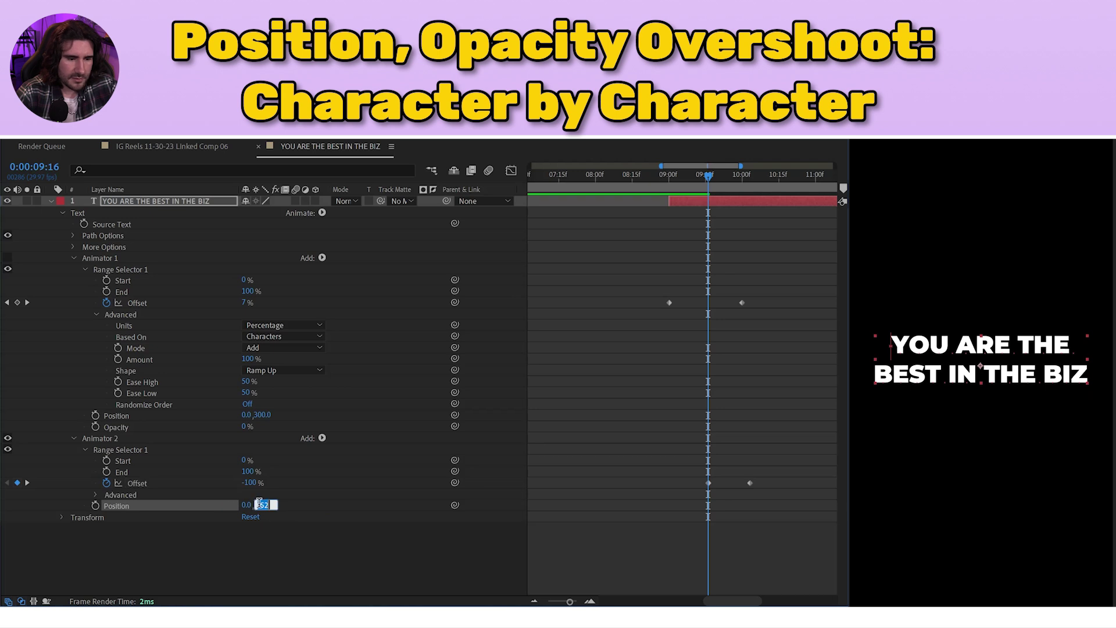
pyautogui.write('-40')
pyautogui.press('Return')
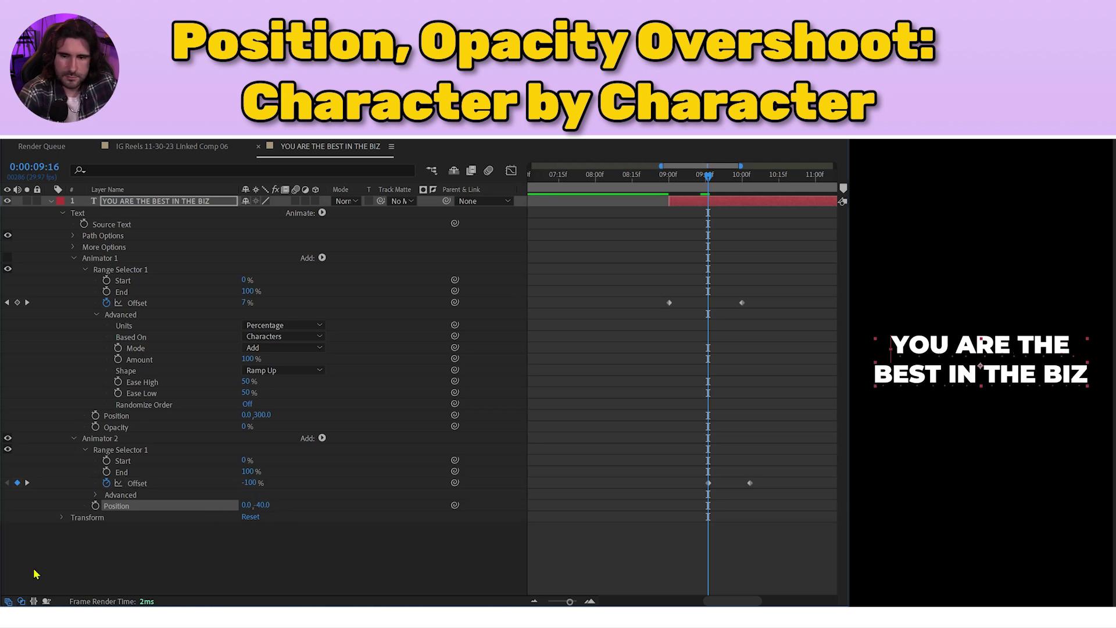
pyautogui.click(786, 296)
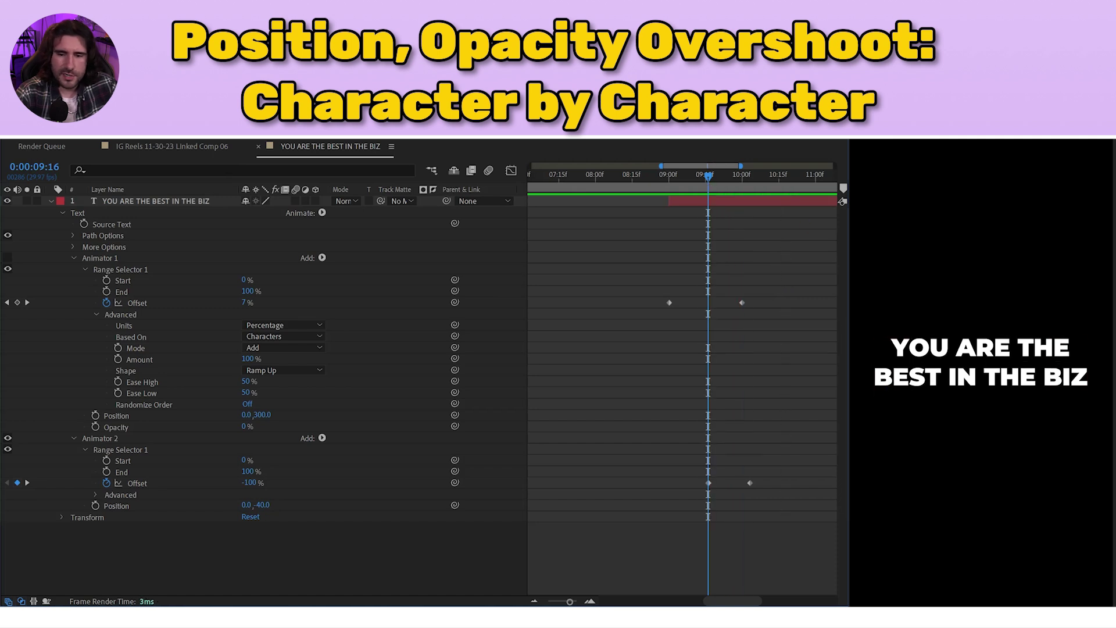
# Preview Animator 2's motion on its own, then return the current time to 0:00:09:00
pyautogui.press('space')
pyautogui.click(765, 176)
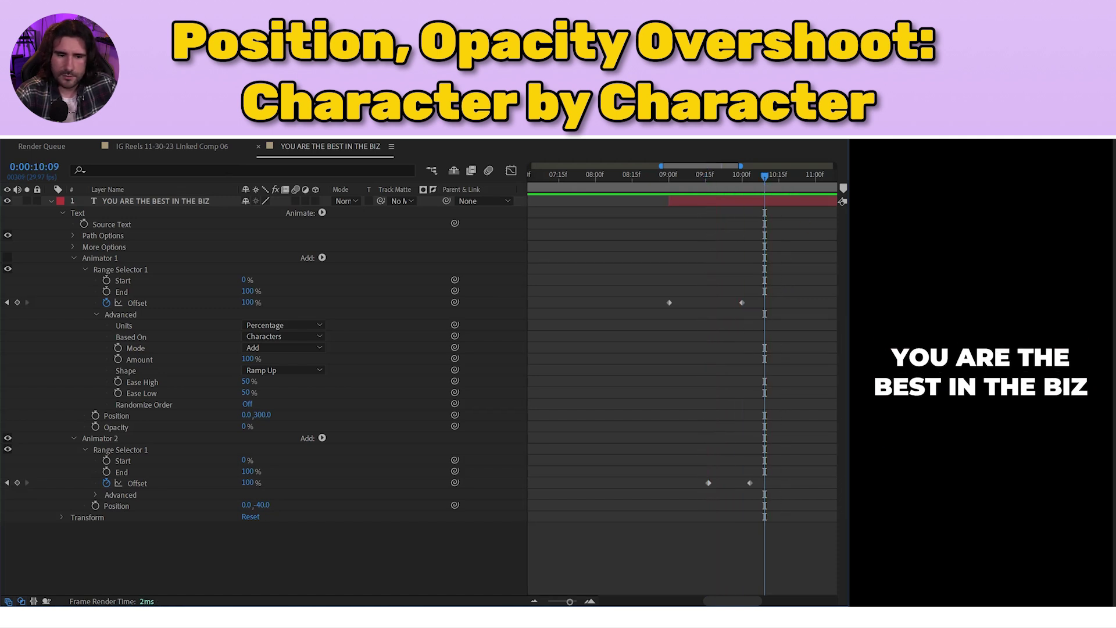
pyautogui.moveTo(765, 179); pyautogui.dragTo(670, 183)
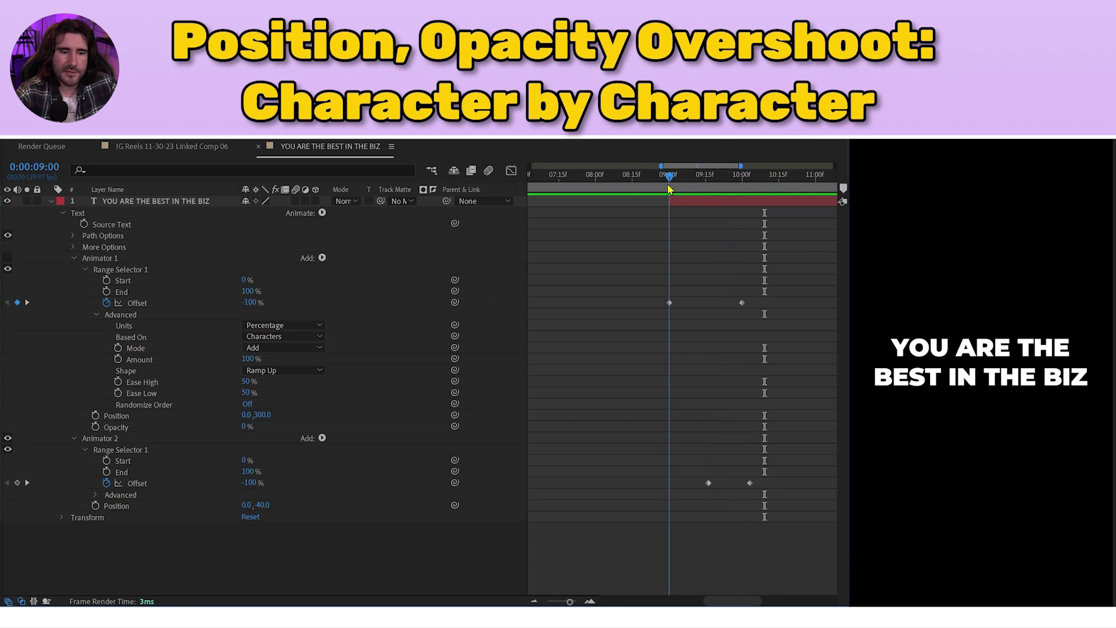
pyautogui.click(685, 199)
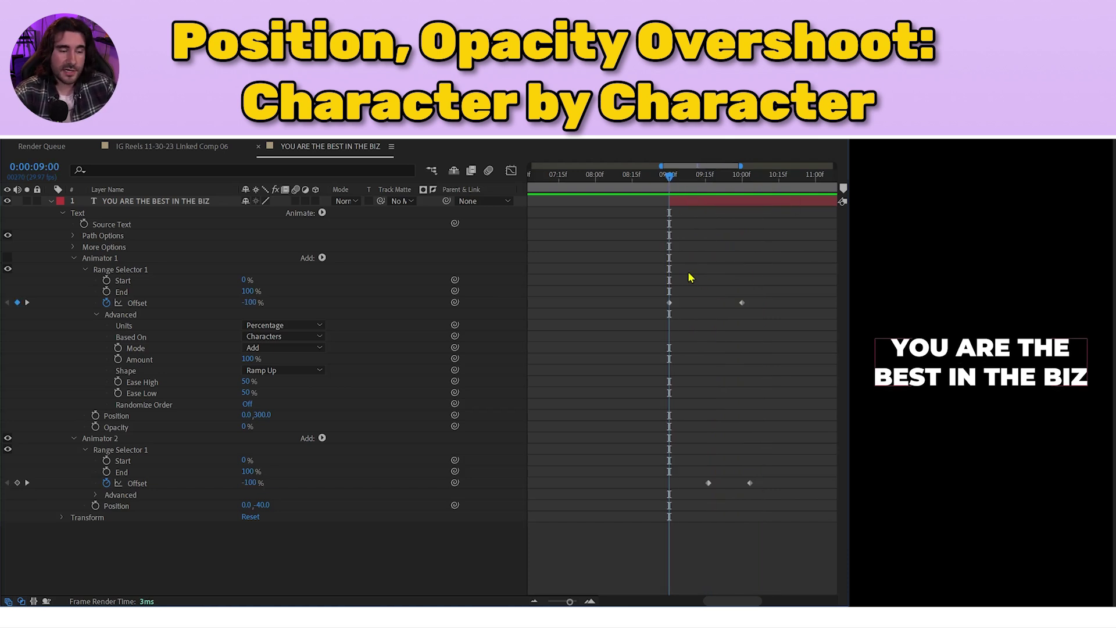
# Turn Animator 1 back on and play and scrub through the combined overshoot animation up to 0:00:10:05
pyautogui.click(8, 257)
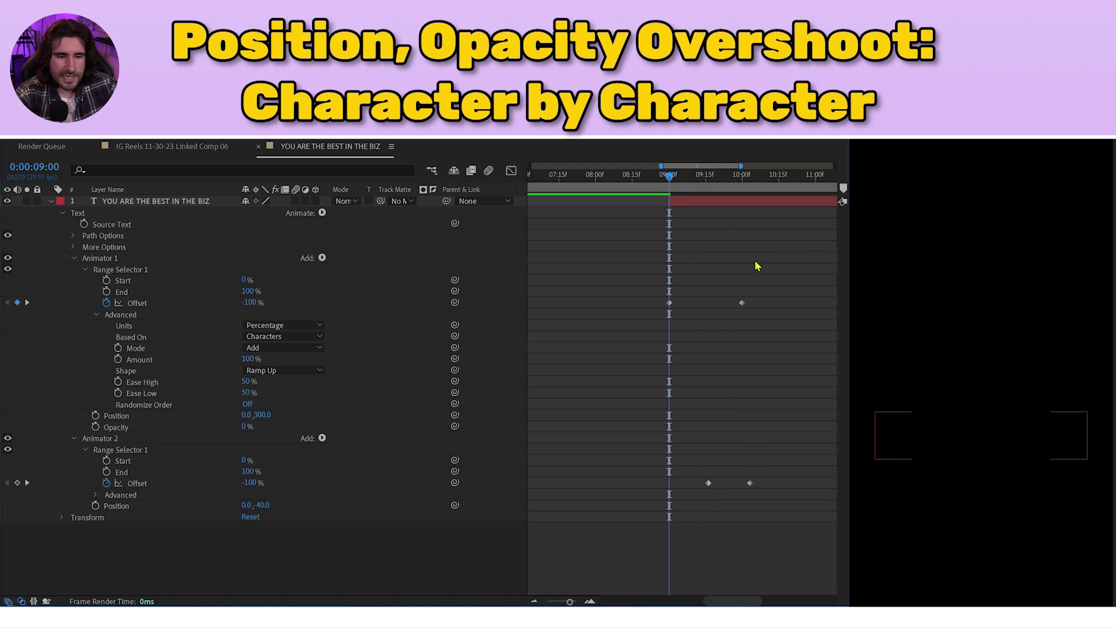
pyautogui.press('space')
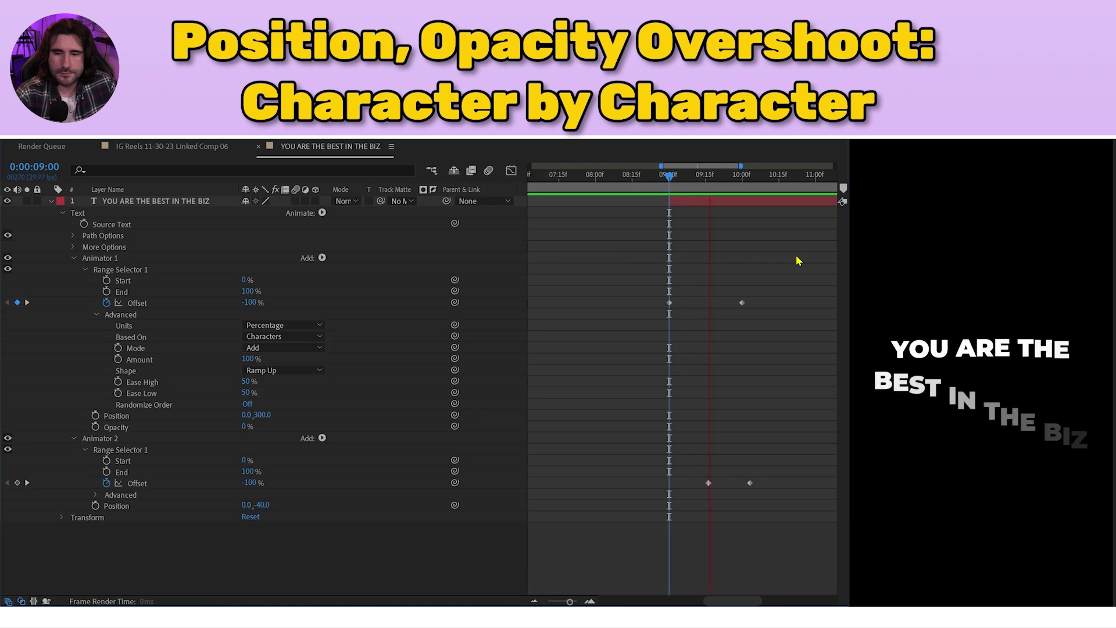
pyautogui.click(796, 215)
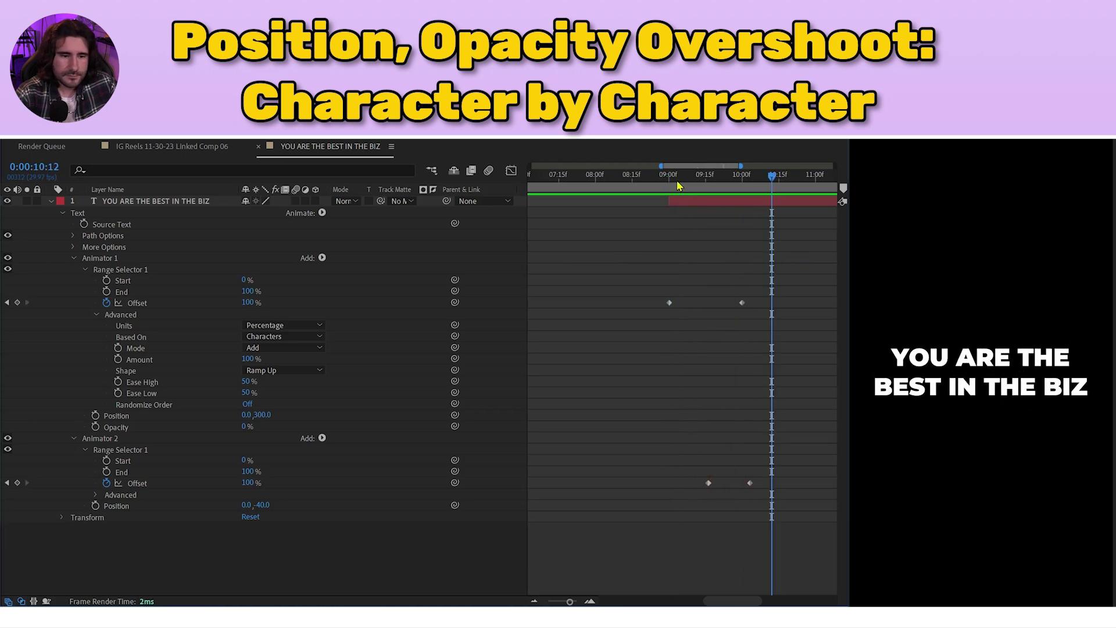
pyautogui.moveTo(677, 186); pyautogui.dragTo(709, 197)
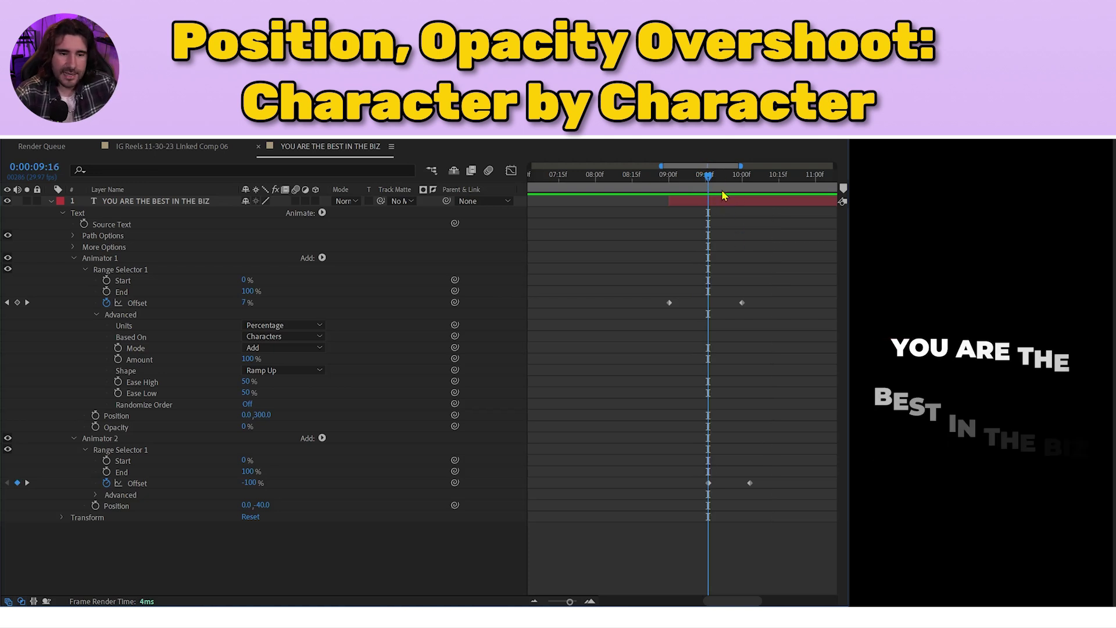
pyautogui.moveTo(713, 182); pyautogui.dragTo(756, 195)
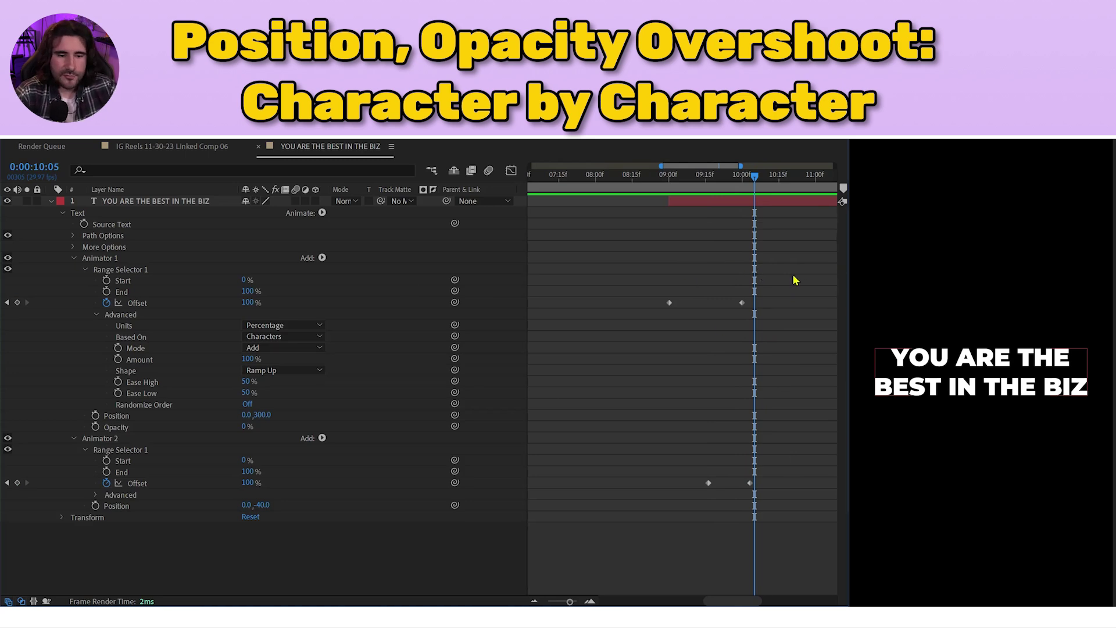
# Copy the Offset keyframes of both animators and paste them at 0:00:10:15
pyautogui.moveTo(792, 268); pyautogui.dragTo(650, 510)
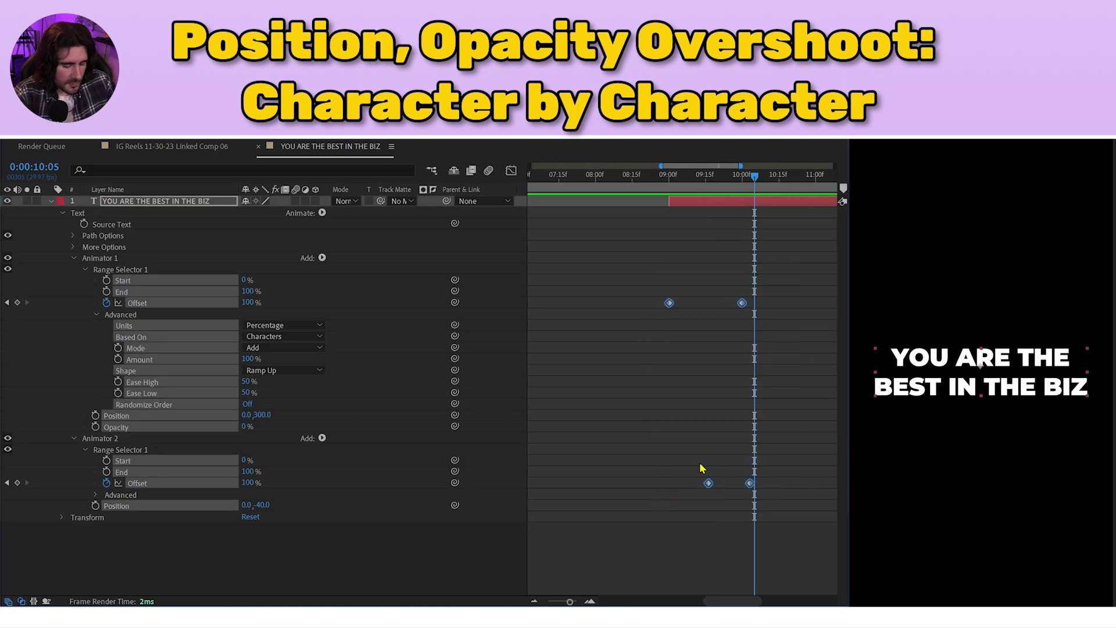
pyautogui.press('=')
pyautogui.press('=')
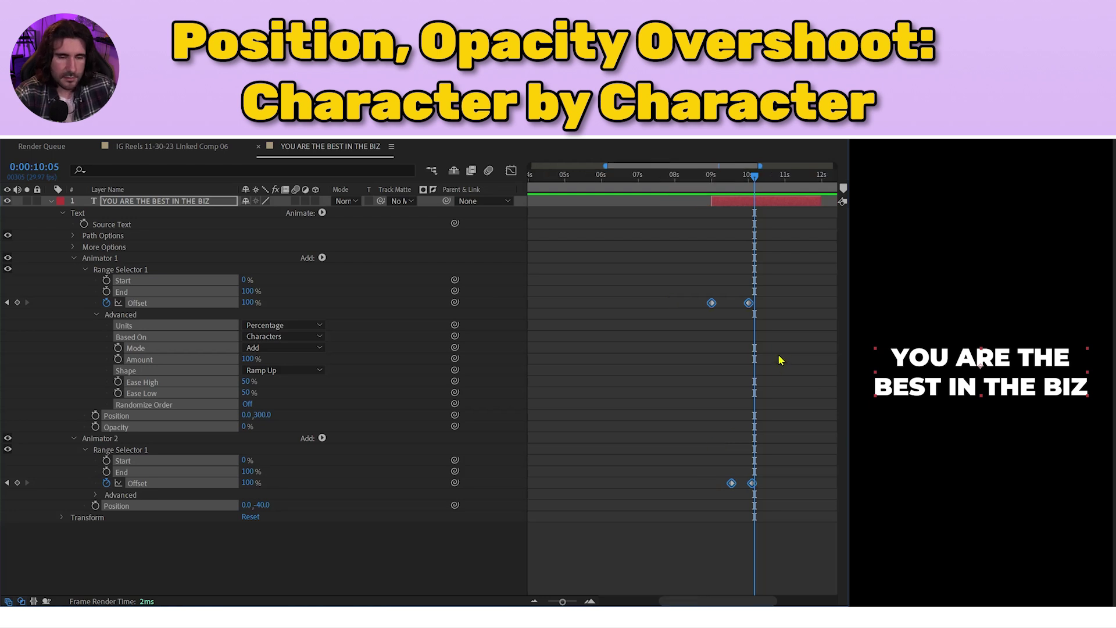
pyautogui.press('-')
pyautogui.press('-')
pyautogui.press('j')
pyautogui.press('=')
pyautogui.press('=')
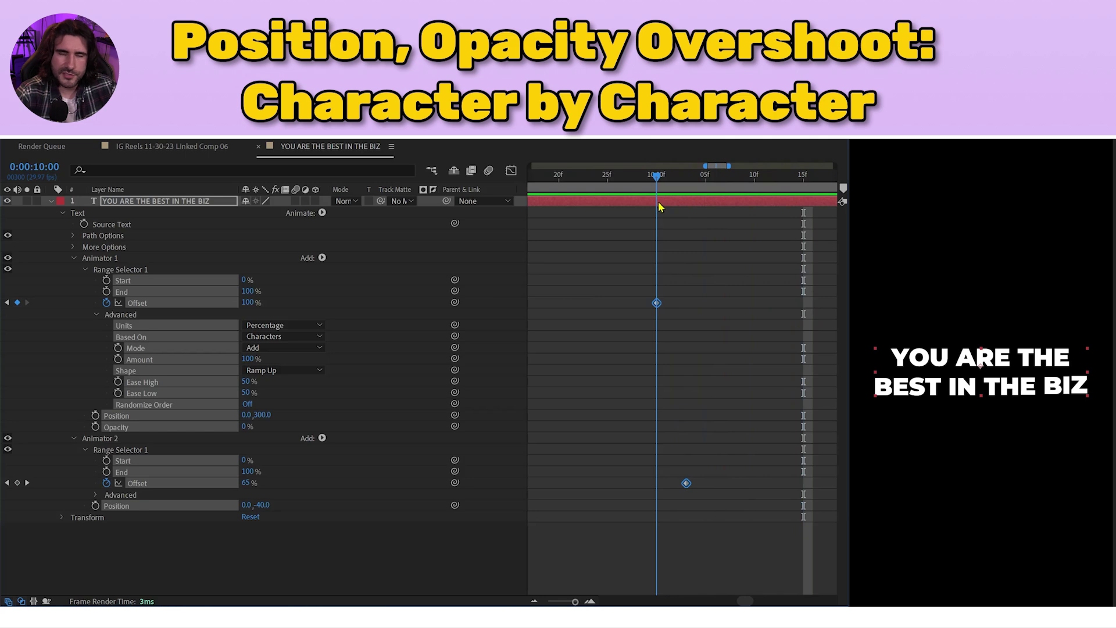
pyautogui.moveTo(660, 206); pyautogui.dragTo(807, 212)
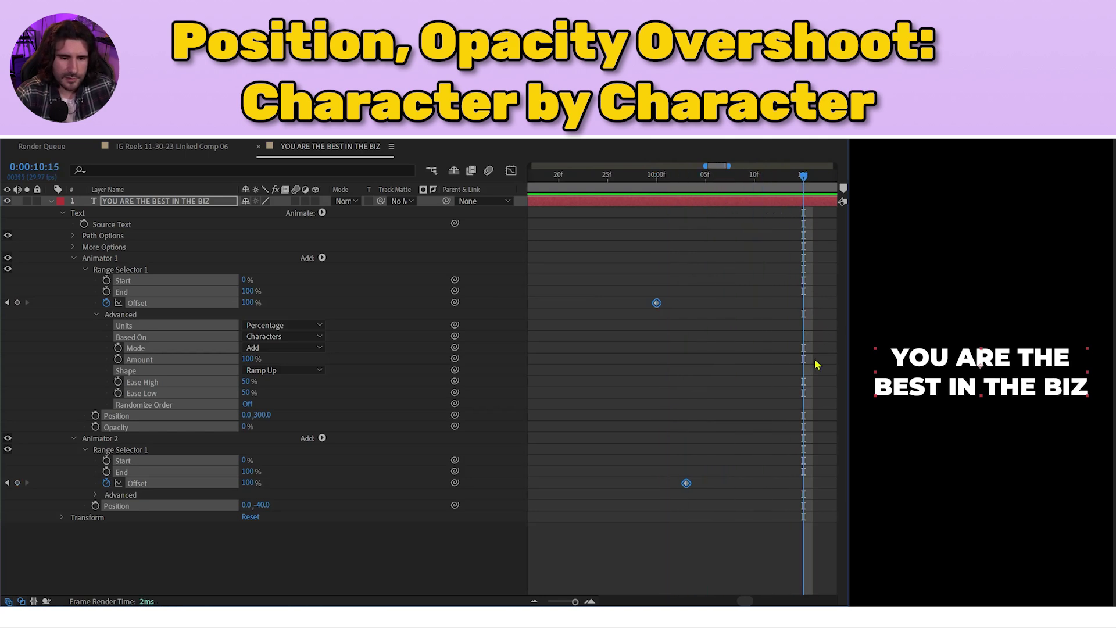
pyautogui.press('-')
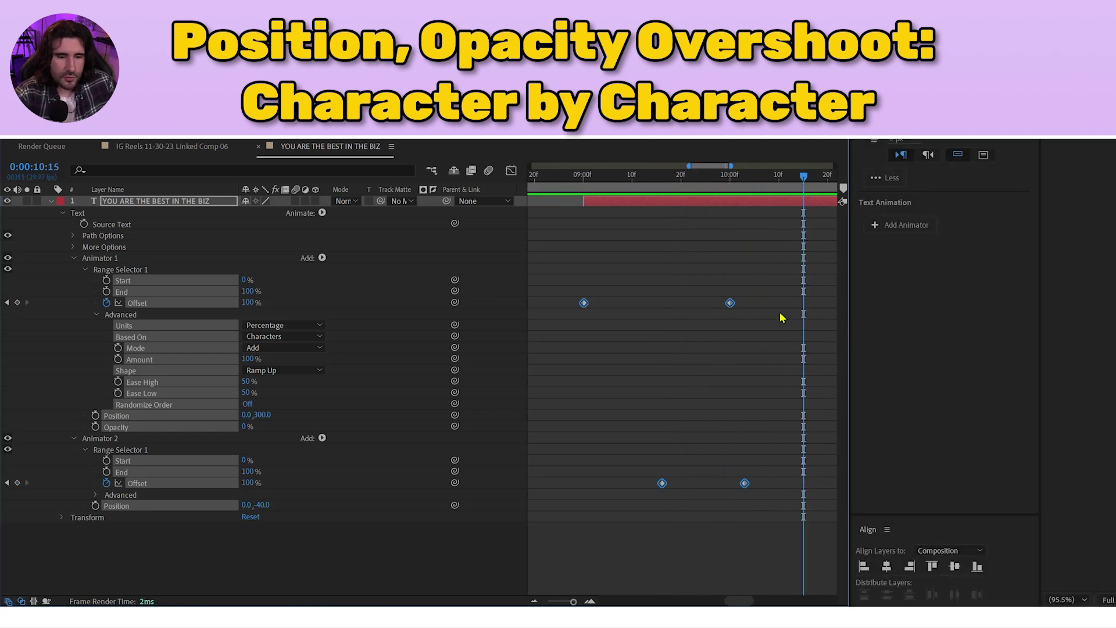
pyautogui.hotkey('ctrl', 'c')
pyautogui.hotkey('ctrl', 'v')
# Time-reverse the pasted Offset keyframes of both animators to create the animate-out
pyautogui.press('-')
pyautogui.press('-')
pyautogui.press('-')
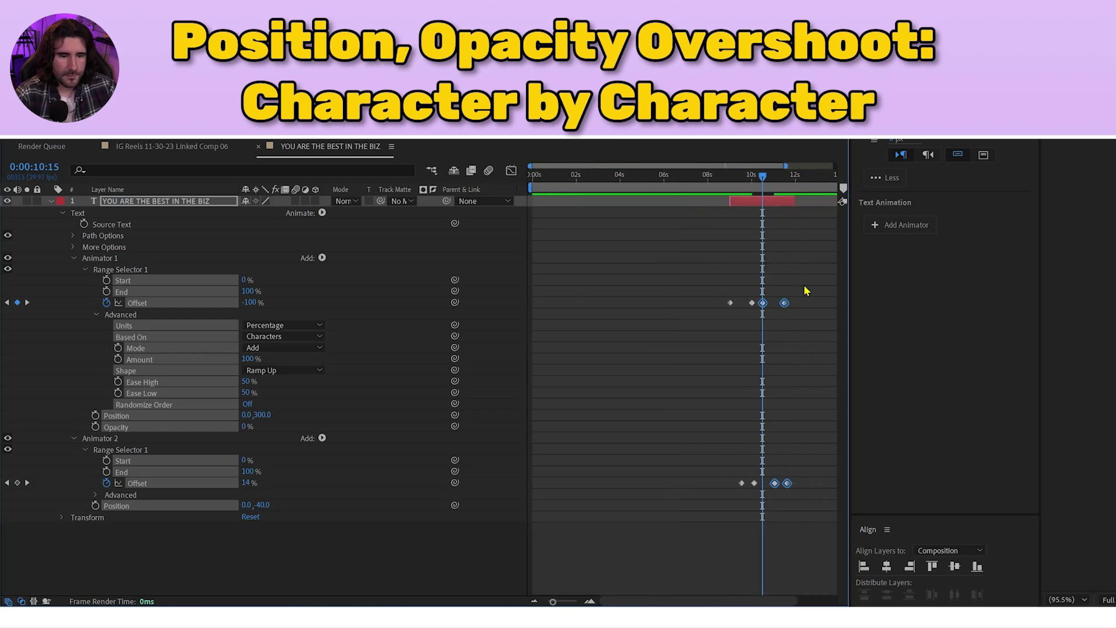
pyautogui.press('=')
pyautogui.press('k')
pyautogui.press('k')
pyautogui.press('k')
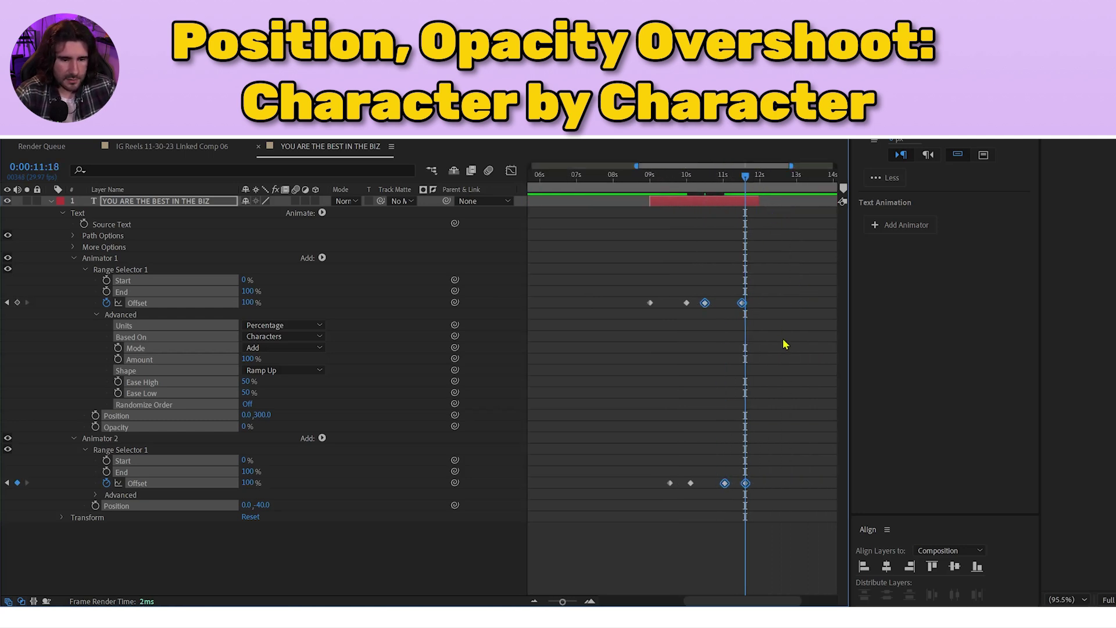
pyautogui.press('=')
pyautogui.press('=')
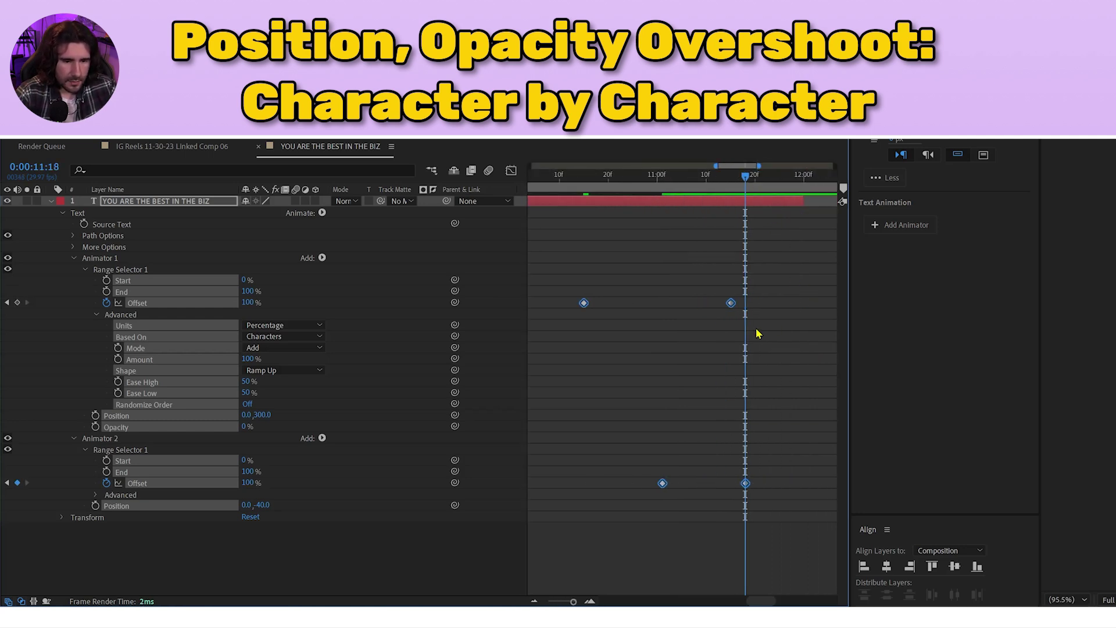
pyautogui.rightClick(732, 304)
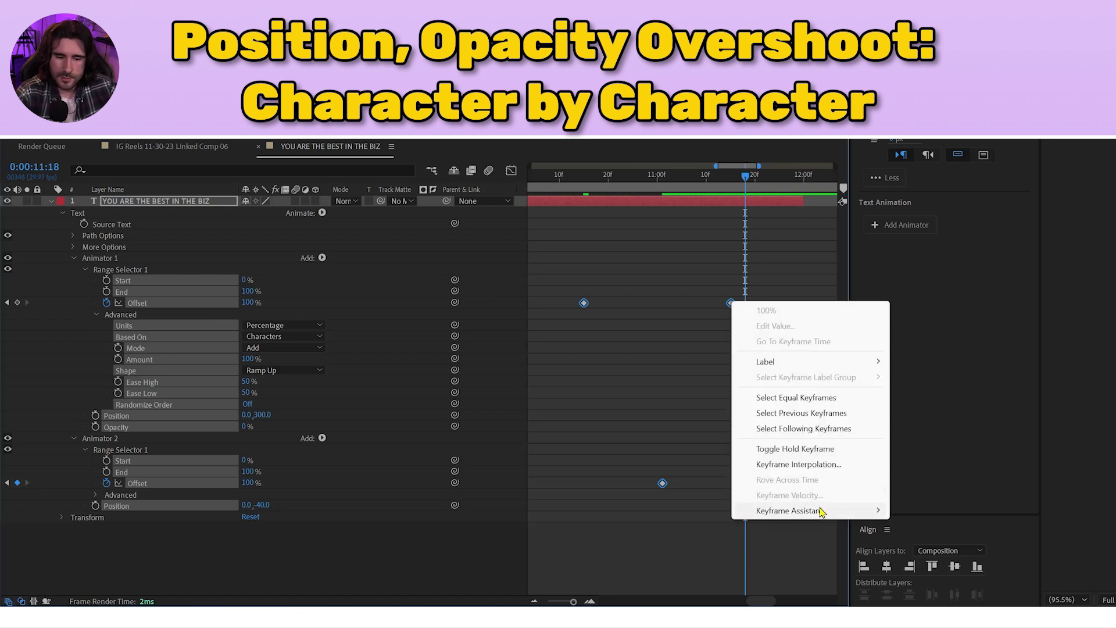
pyautogui.moveTo(820, 511)
pyautogui.click(933, 508)
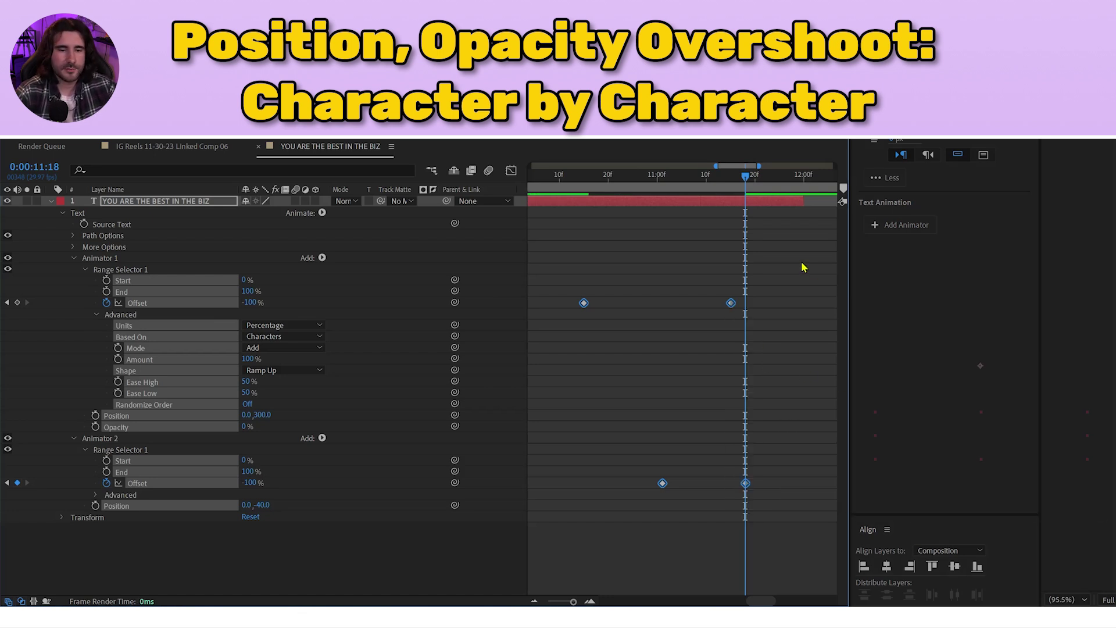
# Limit the work area to the text layer's span and preview the complete in-and-out animation from 0:00:09:00
pyautogui.click(799, 262)
pyautogui.press(';')
pyautogui.click(698, 177)
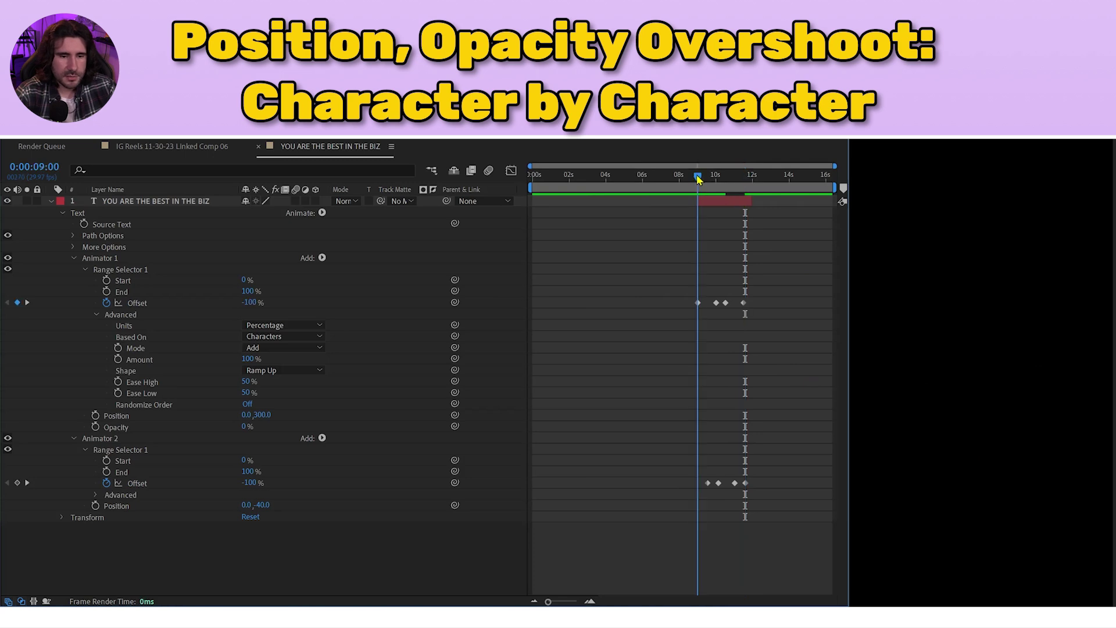
pyautogui.scroll(3, 748, 232)
pyautogui.press('space')
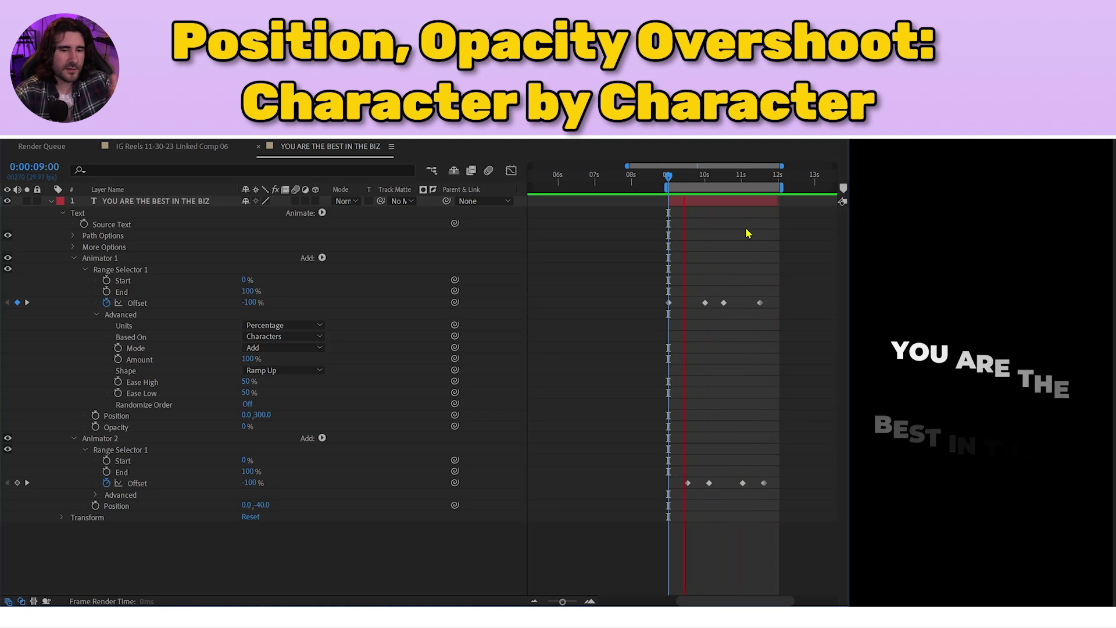
pyautogui.press('space')
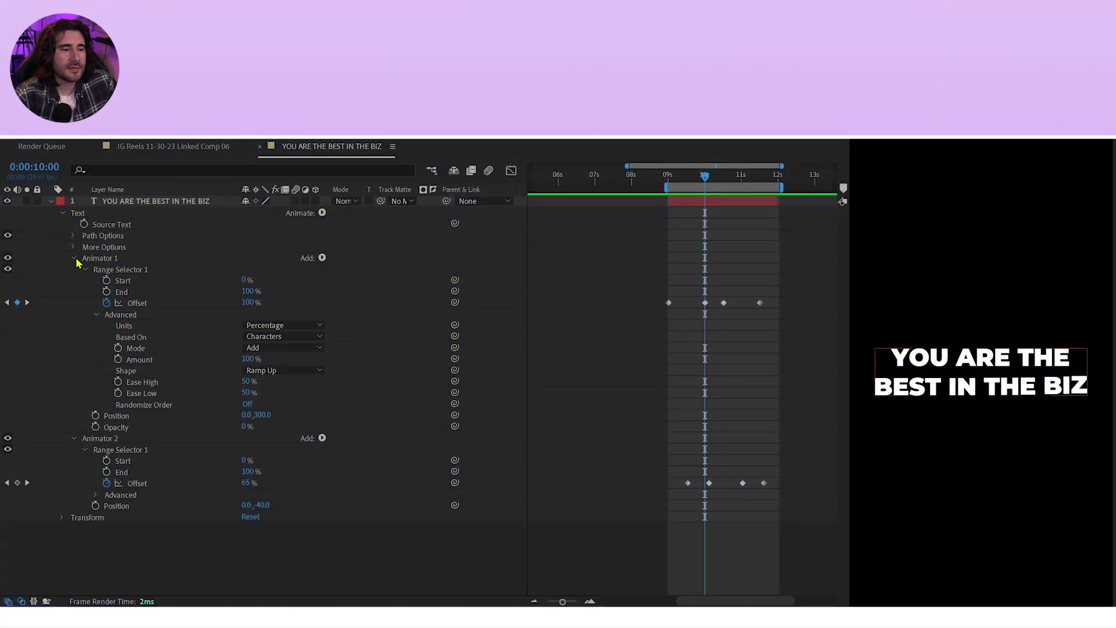
# Collapse Animator 1 and Animator 2, select them together, and save them as the animation preset "Opacity - Overshoot - Position.ffx"
pyautogui.keyDown('ctrl'); pyautogui.click(73, 258); pyautogui.keyUp('ctrl')
pyautogui.keyDown('ctrl'); pyautogui.click(73, 269); pyautogui.keyUp('ctrl')
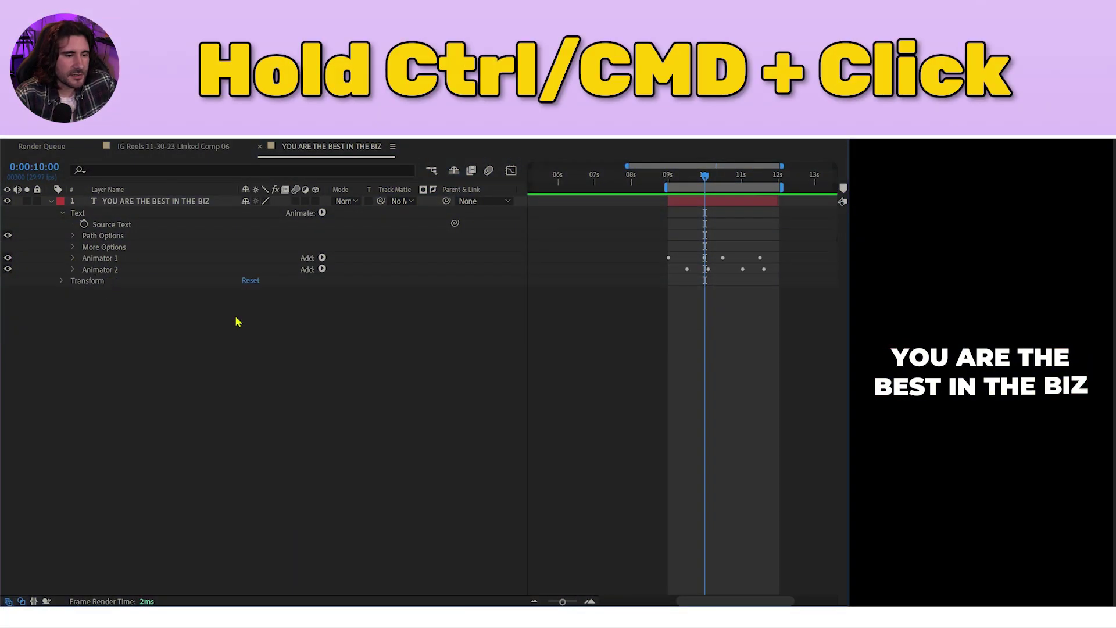
pyautogui.click(99, 259)
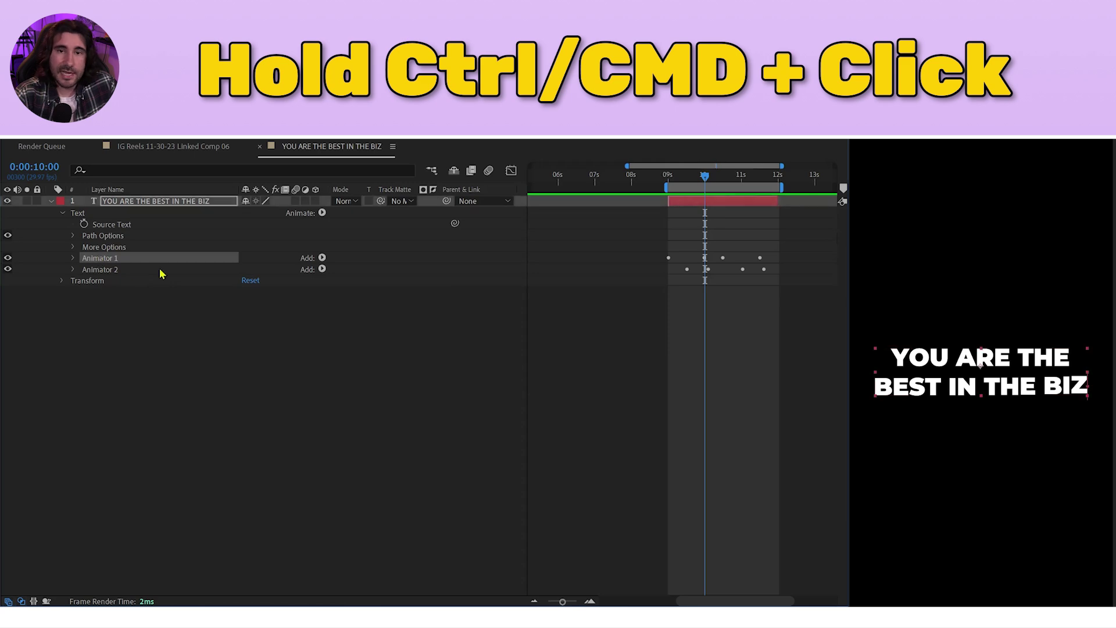
pyautogui.keyDown('shift'); pyautogui.click(107, 281); pyautogui.keyUp('shift')
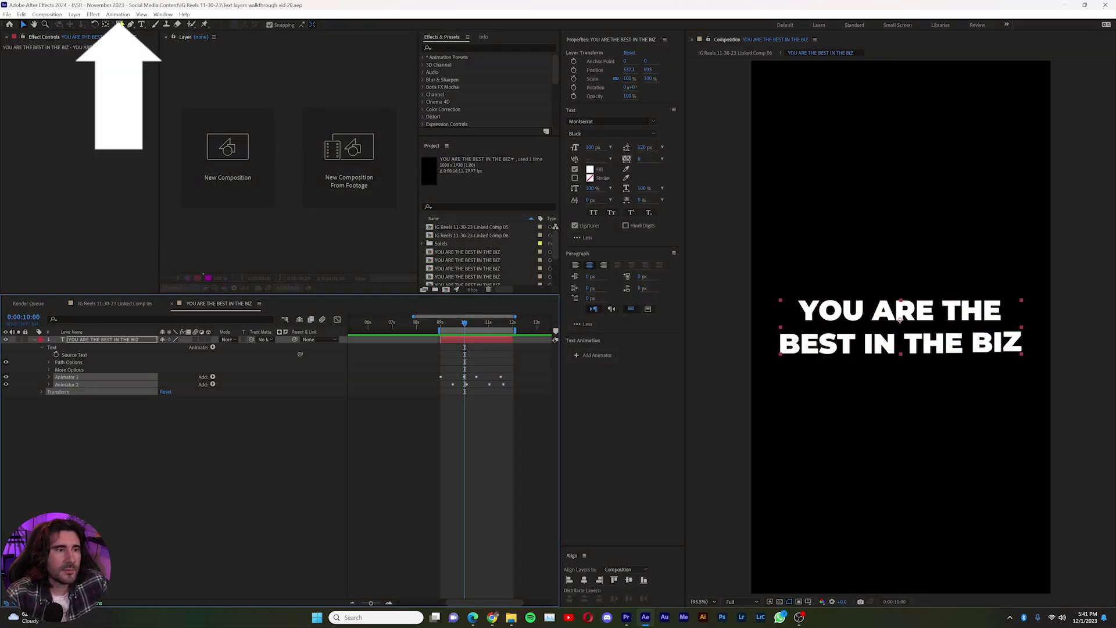
pyautogui.click(118, 14)
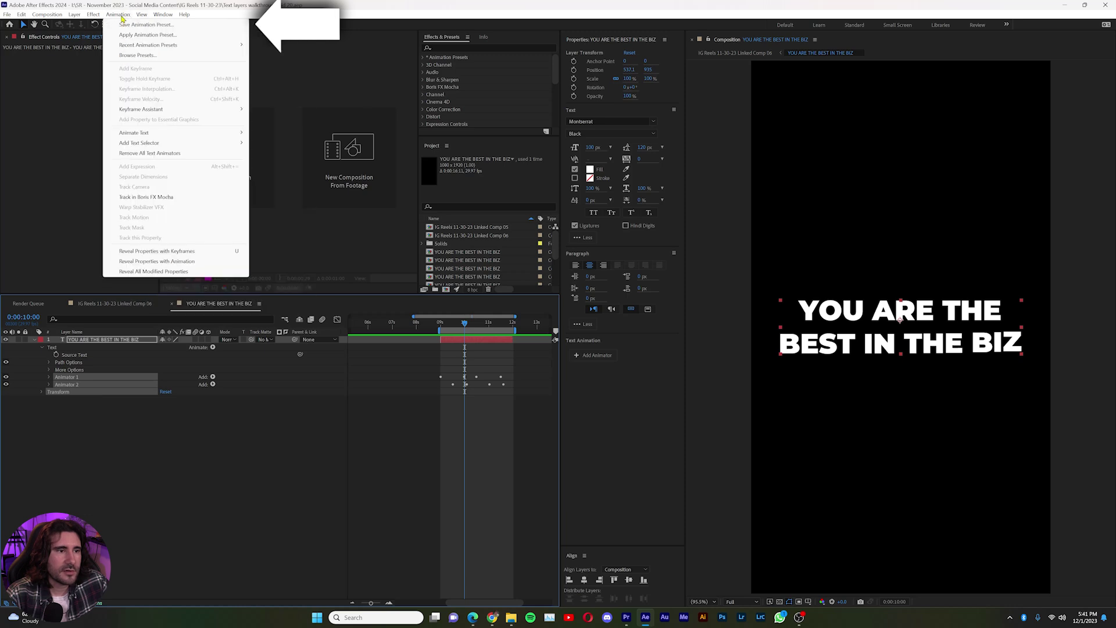
pyautogui.click(124, 25)
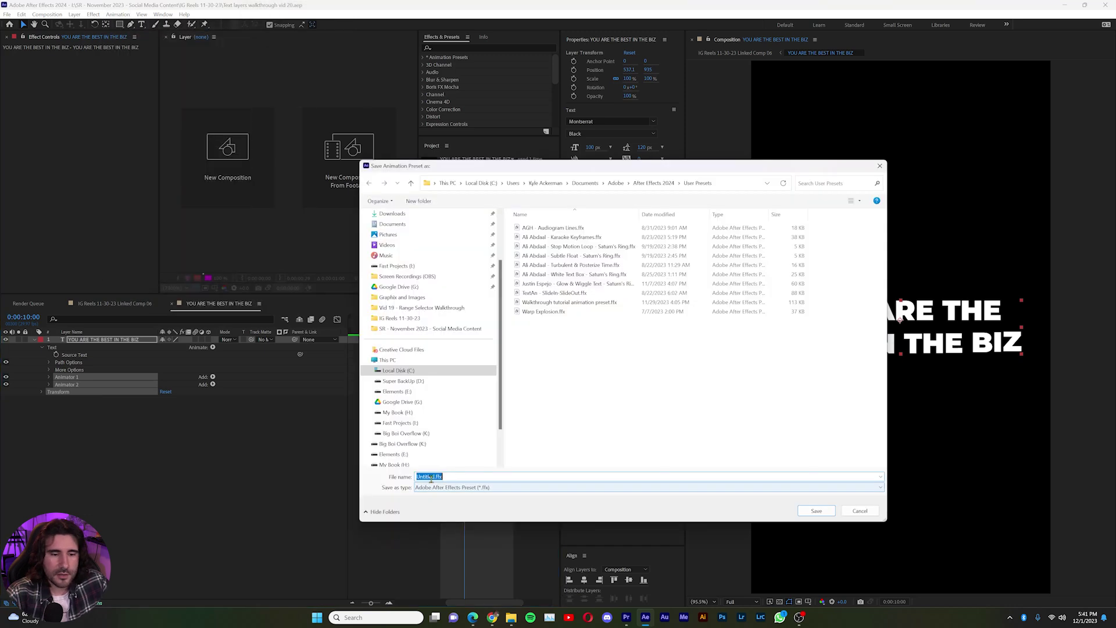
pyautogui.click(433, 476)
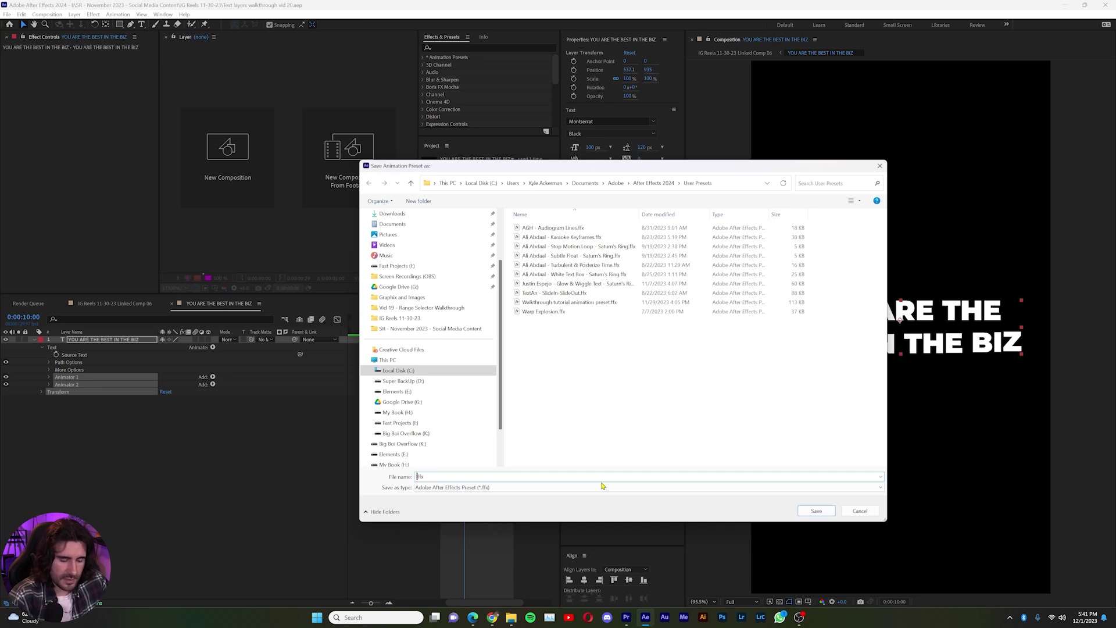
pyautogui.write('C')
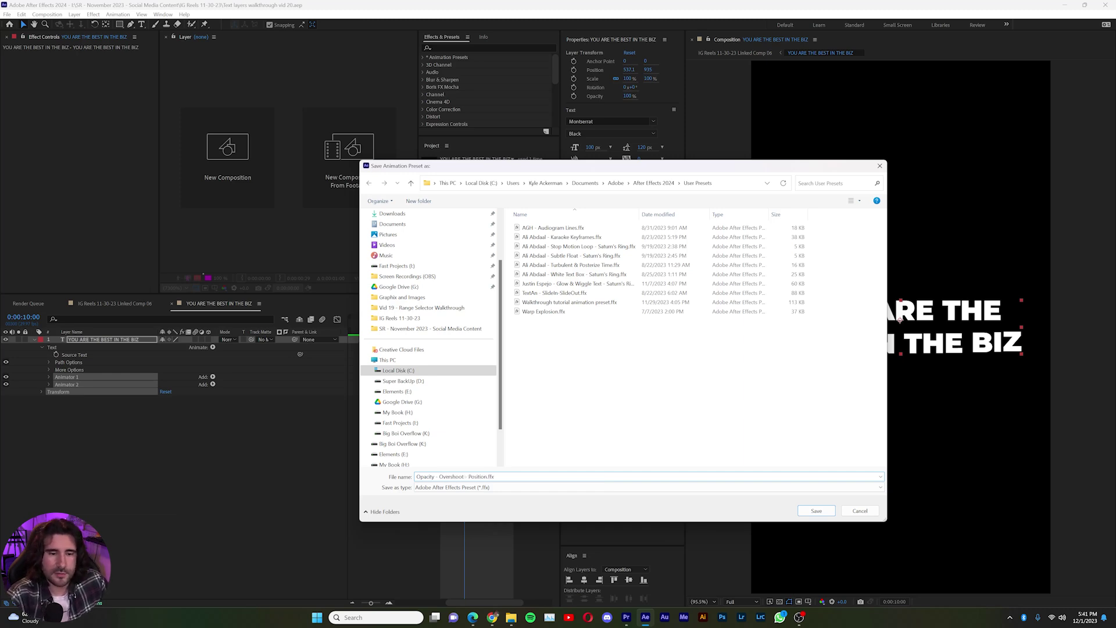
pyautogui.press('Return')
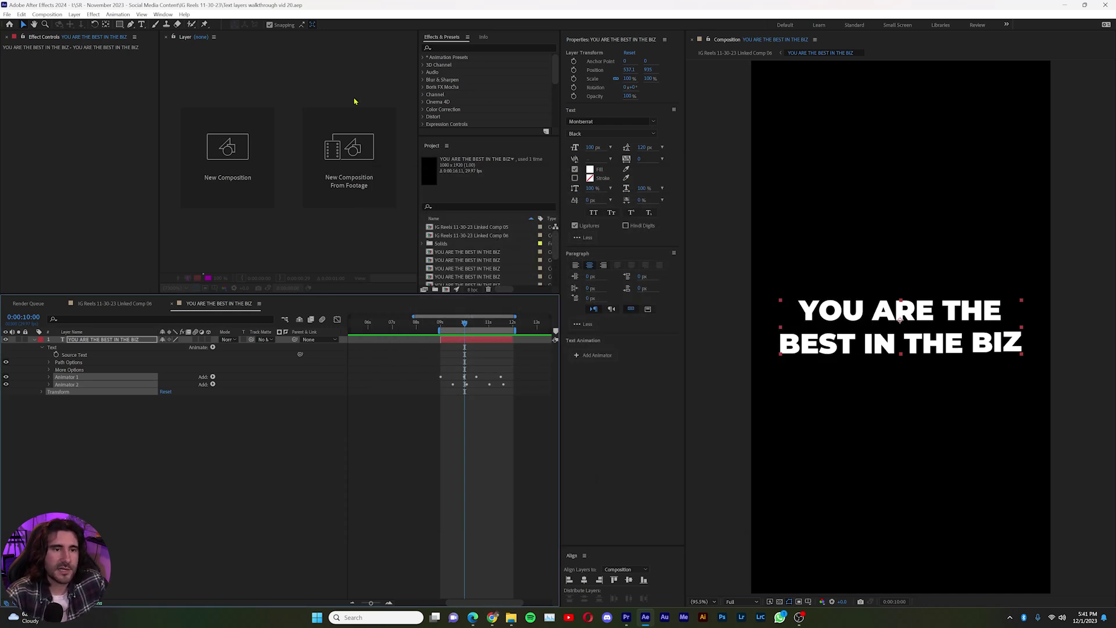
# Locate and select the saved "Opacity - Overshoot - Position" preset among the user animation presets
pyautogui.click(447, 47)
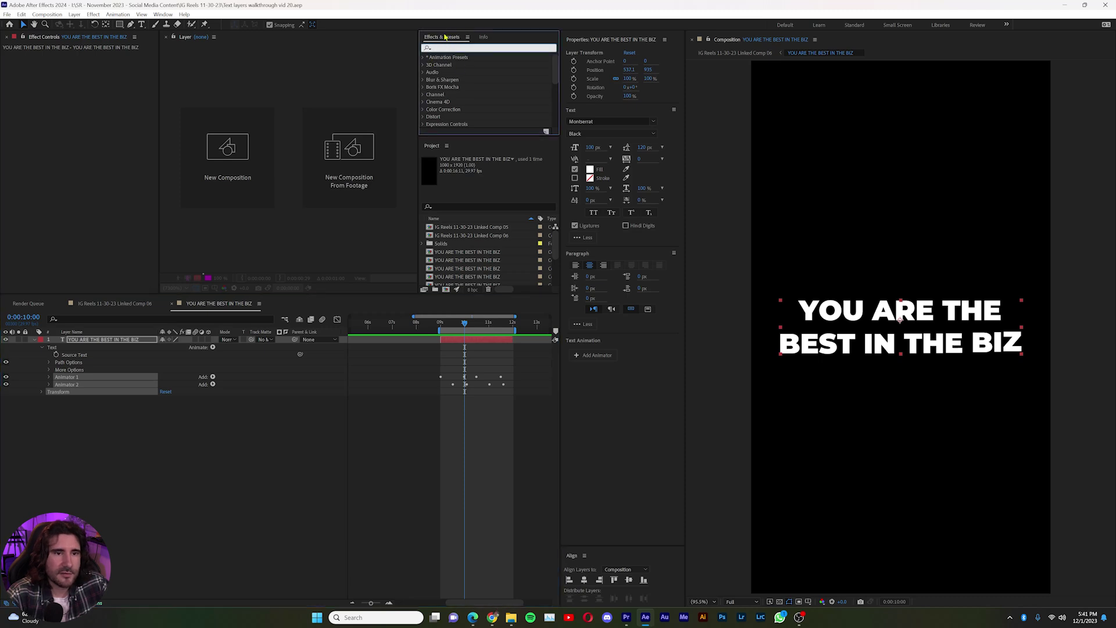
pyautogui.click(423, 58)
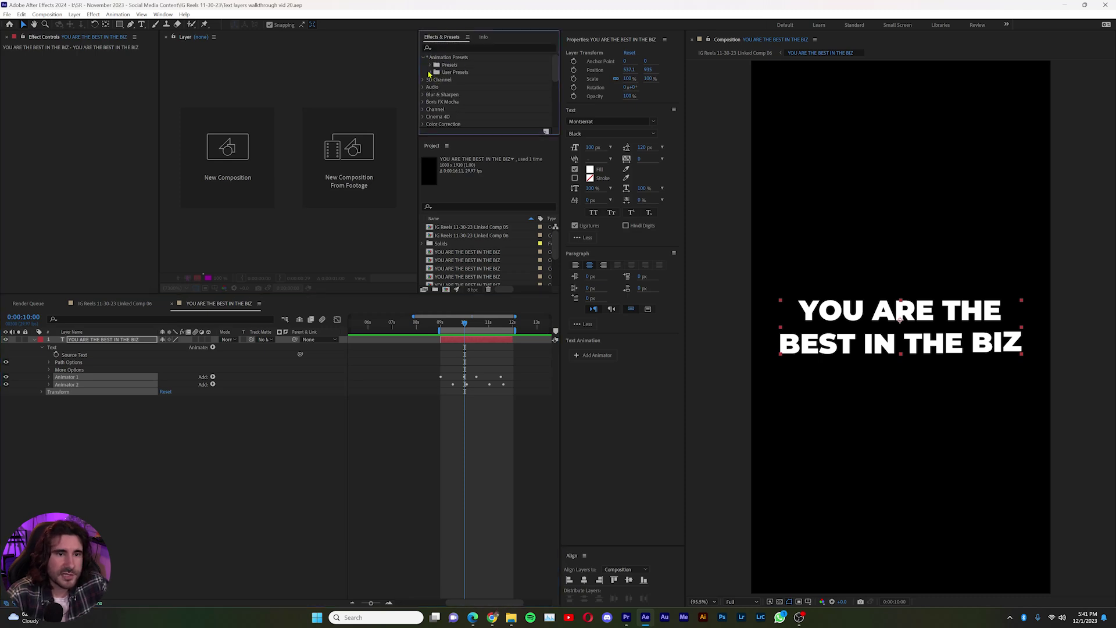
pyautogui.click(430, 72)
pyautogui.scroll(-2, 551, 74)
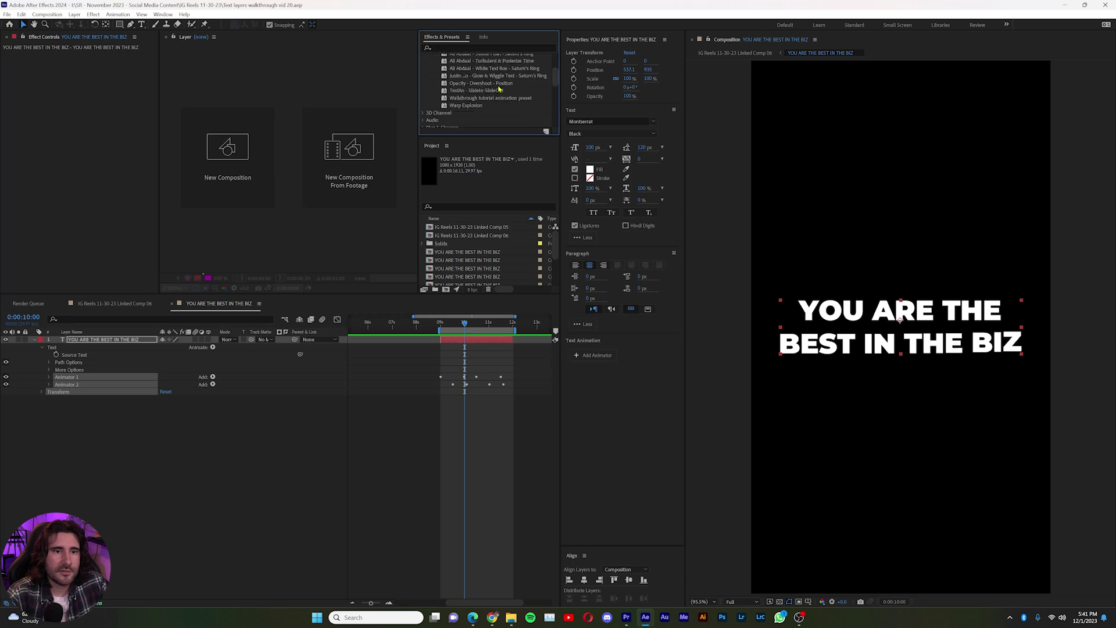
pyautogui.click(482, 86)
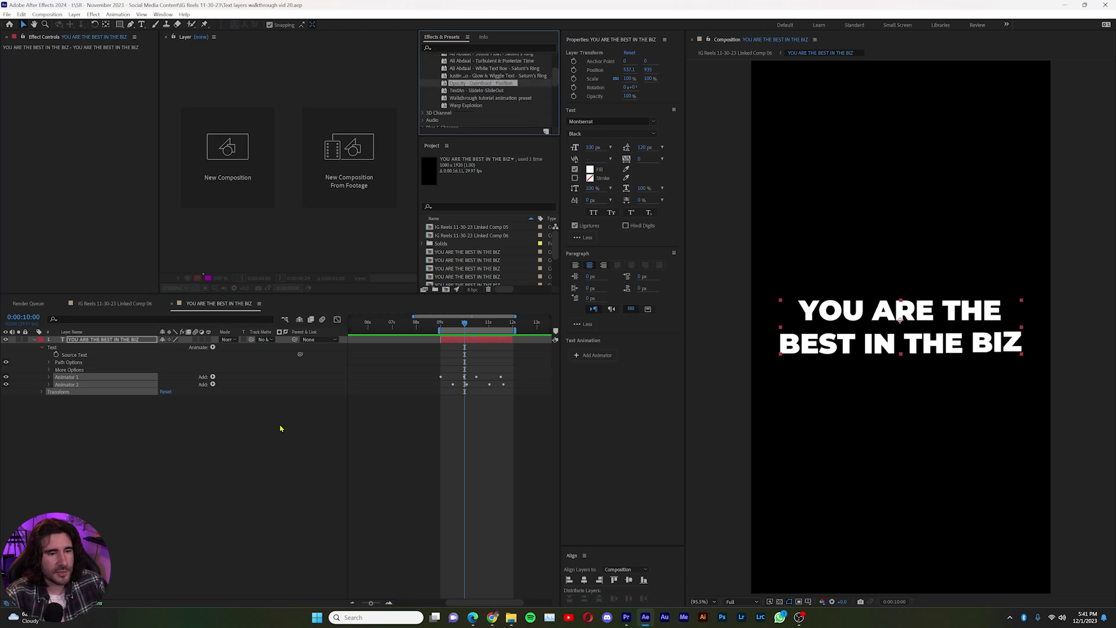
# Open the fifth nested text composition of IG Reels 11-30-23 Linked Comp 06 and apply the selected preset to its text layer at 0:00:12:00
pyautogui.click(127, 303)
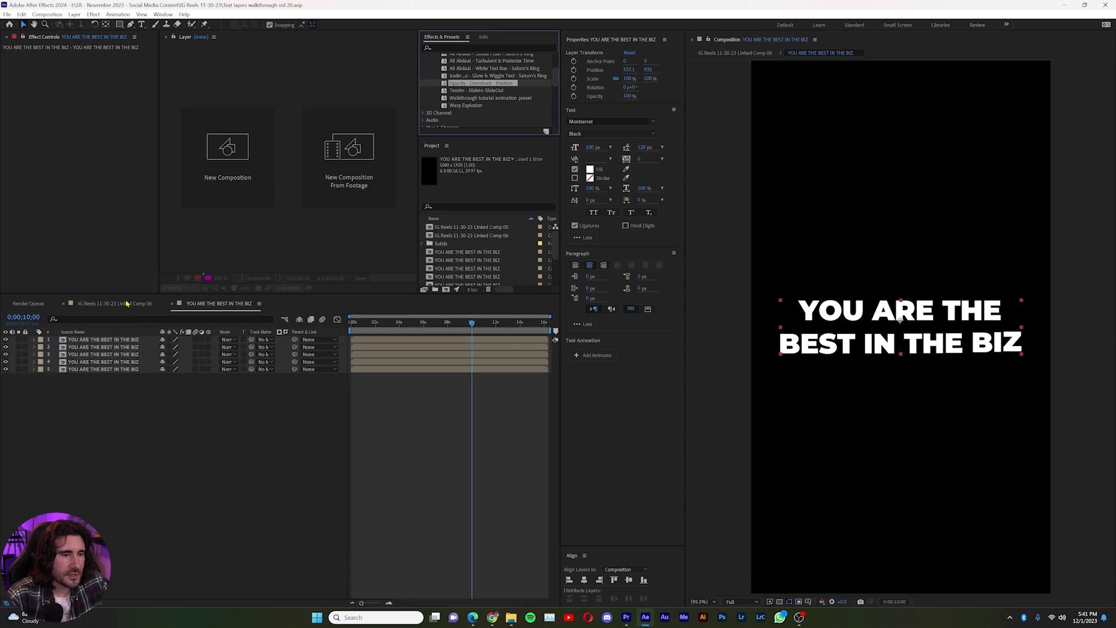
pyautogui.doubleClick(119, 371)
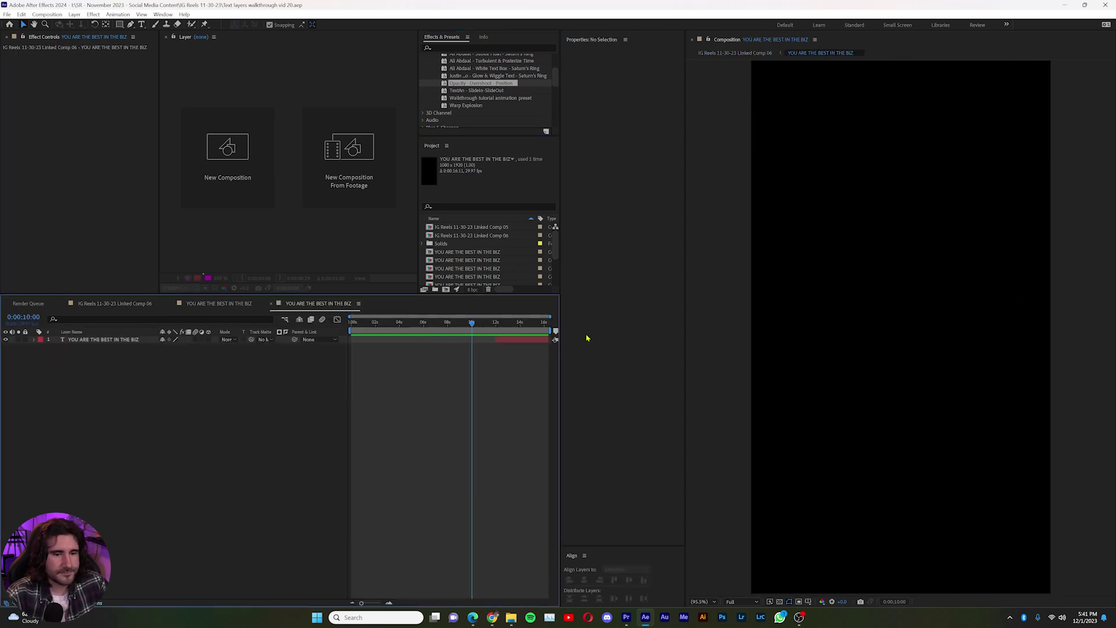
pyautogui.moveTo(472, 326); pyautogui.dragTo(496, 331)
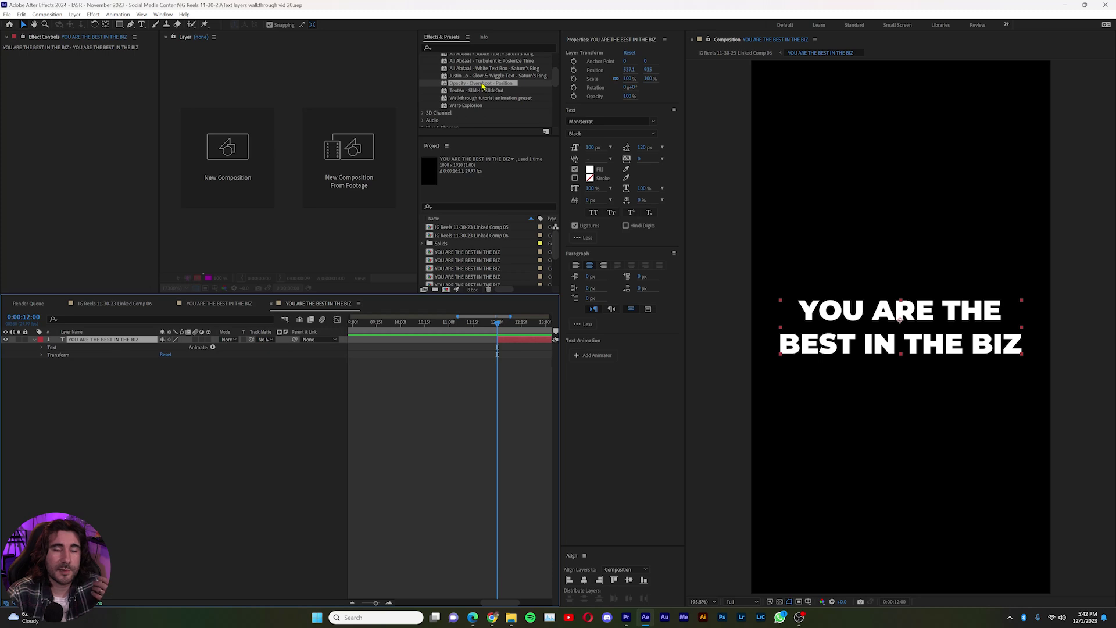
pyautogui.moveTo(482, 86); pyautogui.dragTo(511, 340)
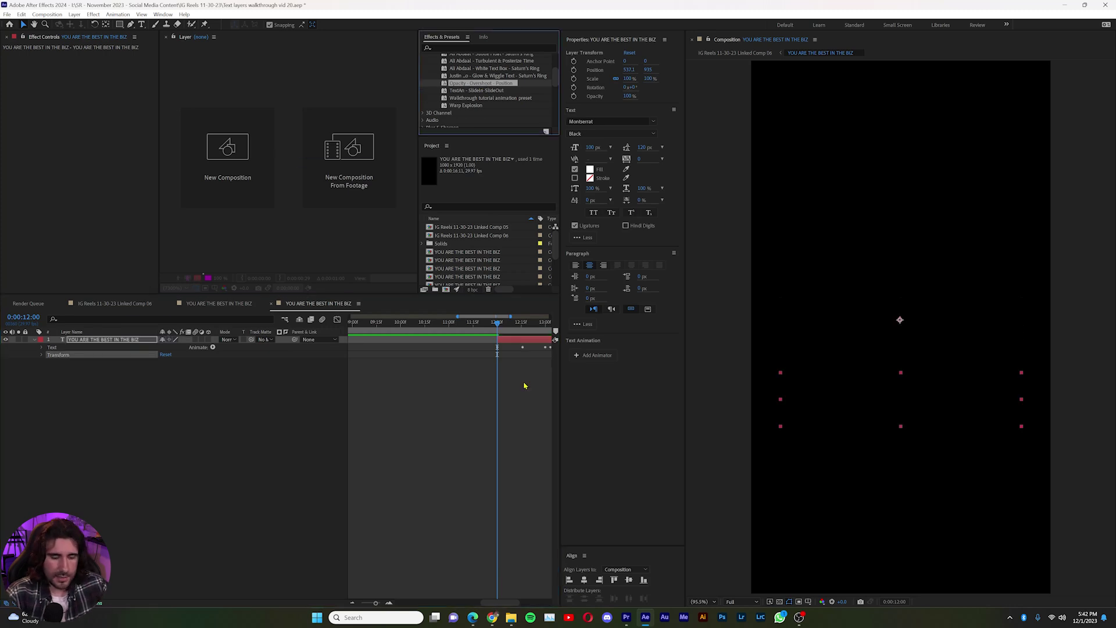
pyautogui.click(523, 385)
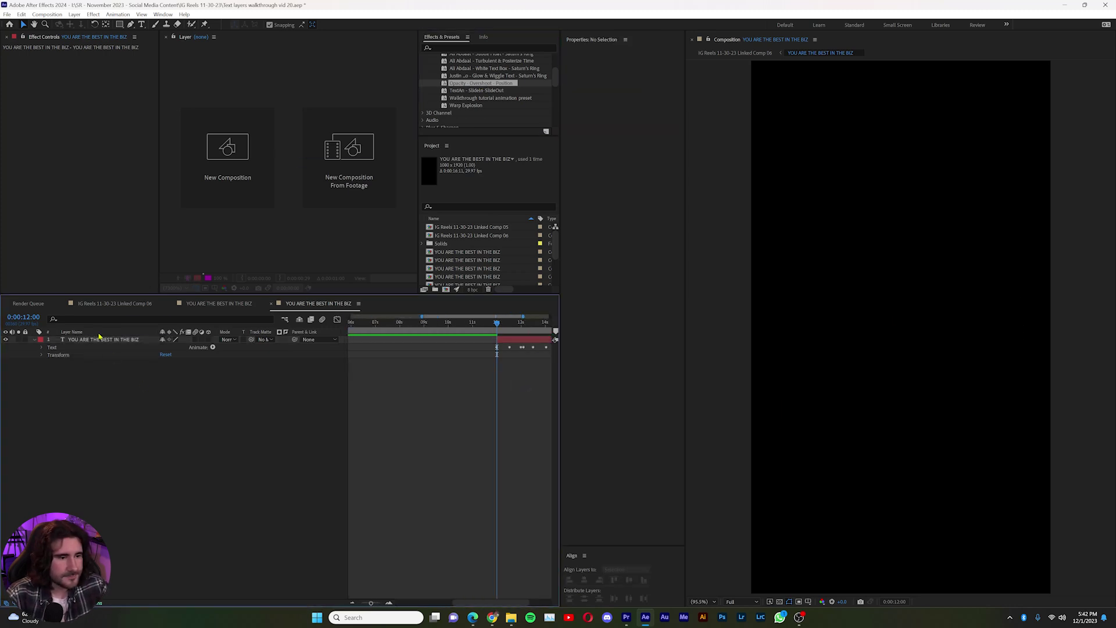
# Expand the text layer's animators and replace the Opacity property in Animator 1 with a Scale property
pyautogui.click(42, 347)
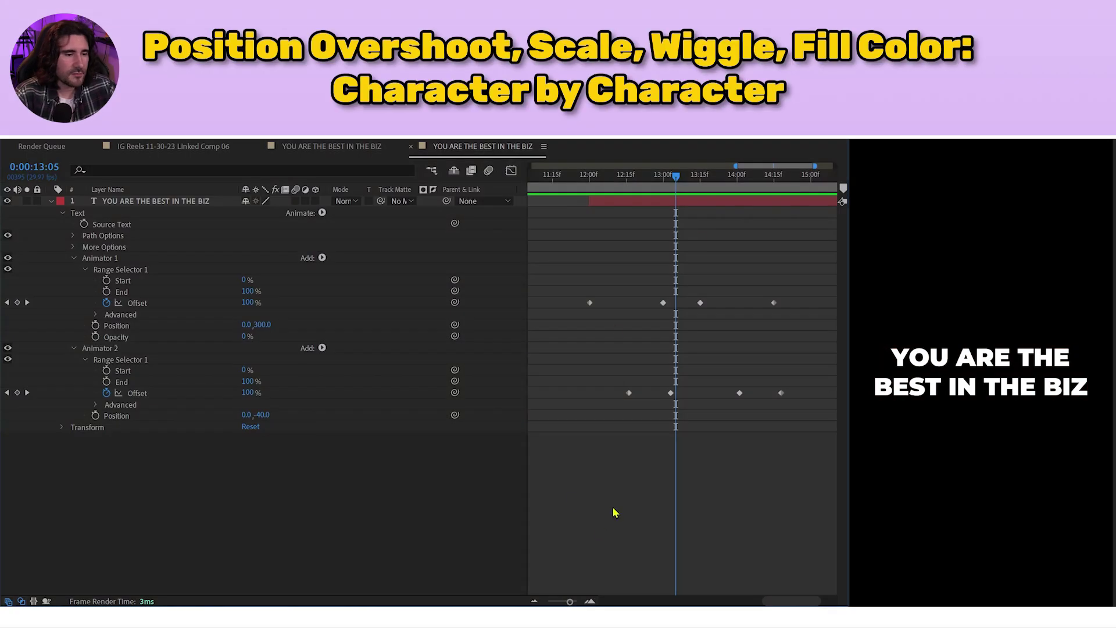
pyautogui.moveTo(674, 185)
pyautogui.mouseDown()
pyautogui.moveTo(611, 186)
pyautogui.moveTo(794, 187)
pyautogui.moveTo(673, 188)
pyautogui.moveTo(609, 208)
pyautogui.moveTo(593, 187)
pyautogui.moveTo(660, 187)
pyautogui.mouseUp()
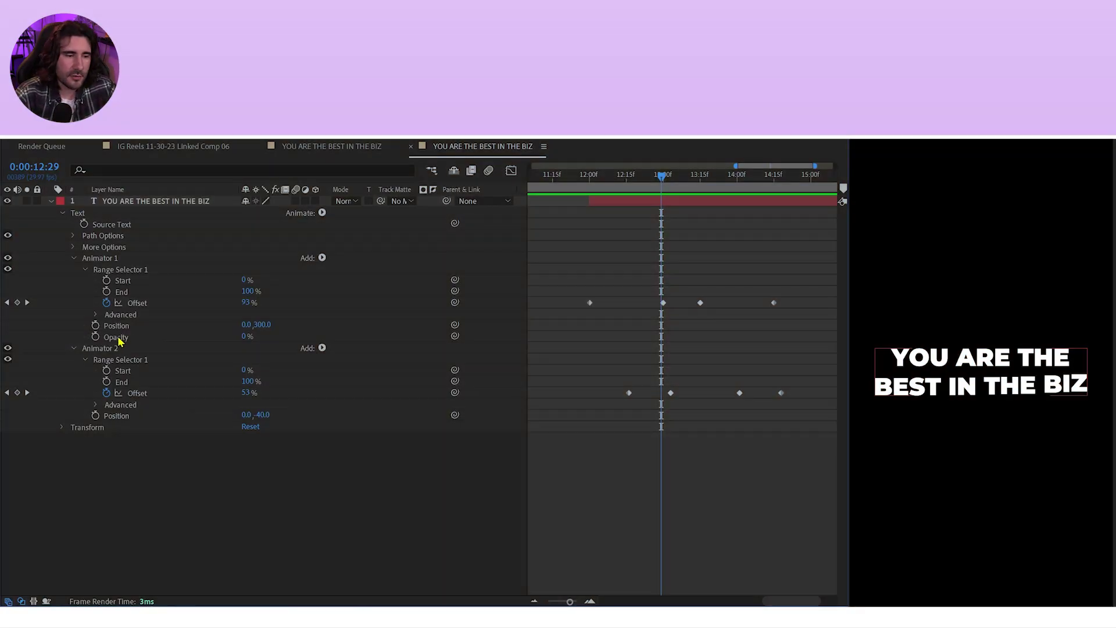
pyautogui.click(119, 339)
pyautogui.press('Delete')
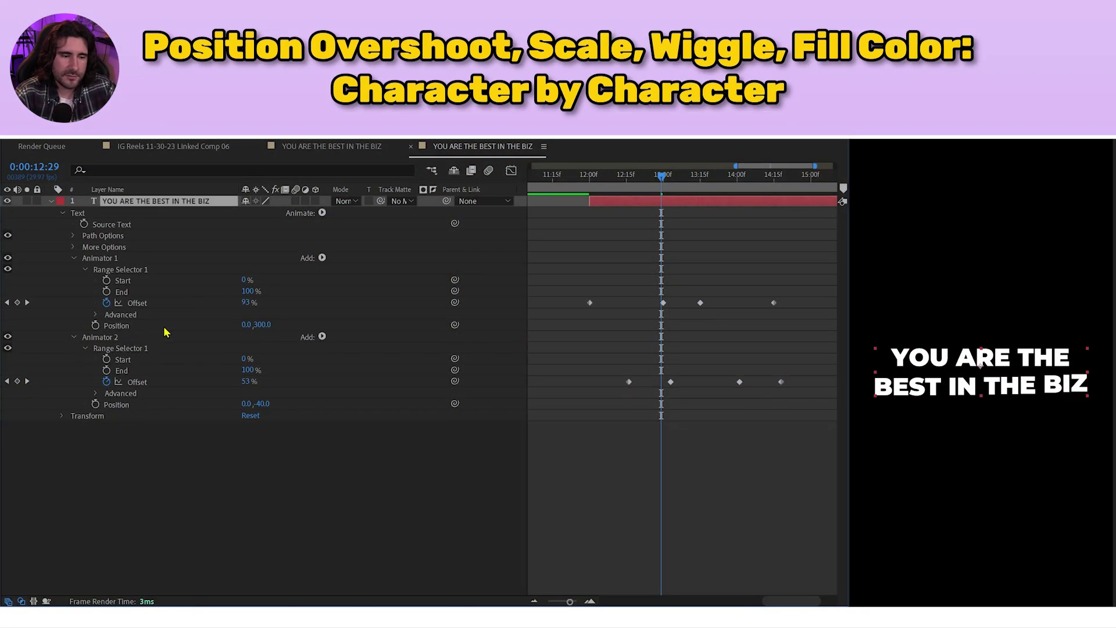
pyautogui.click(322, 257)
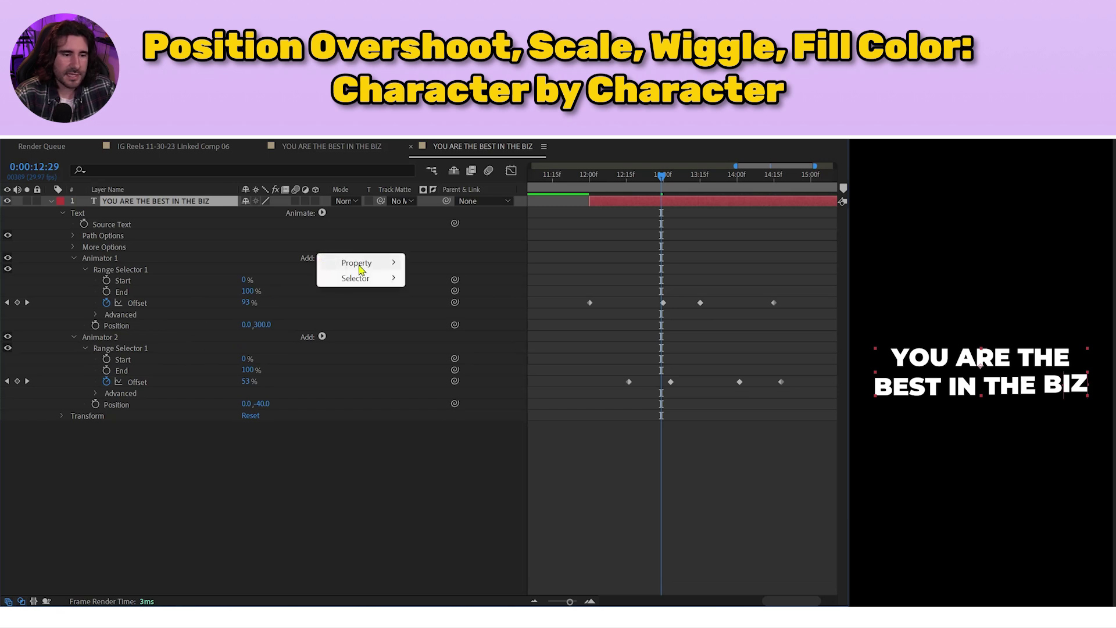
pyautogui.moveTo(373, 271)
pyautogui.click(447, 315)
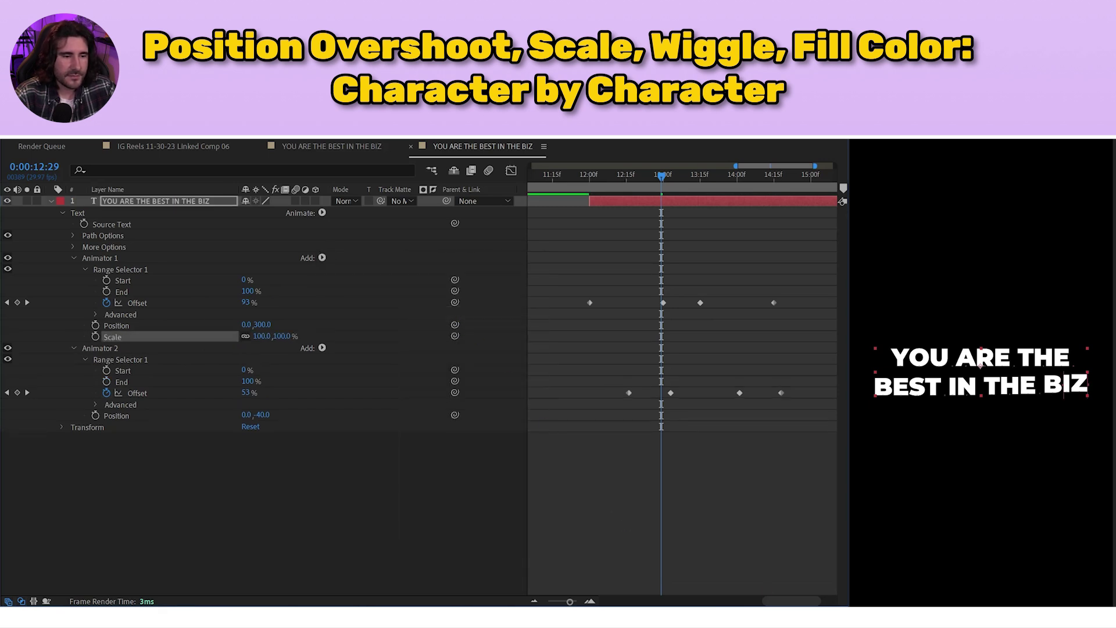
# Set Animator 1's Scale to 0% and preview the animation from 0:00:12:00
pyautogui.click(261, 336)
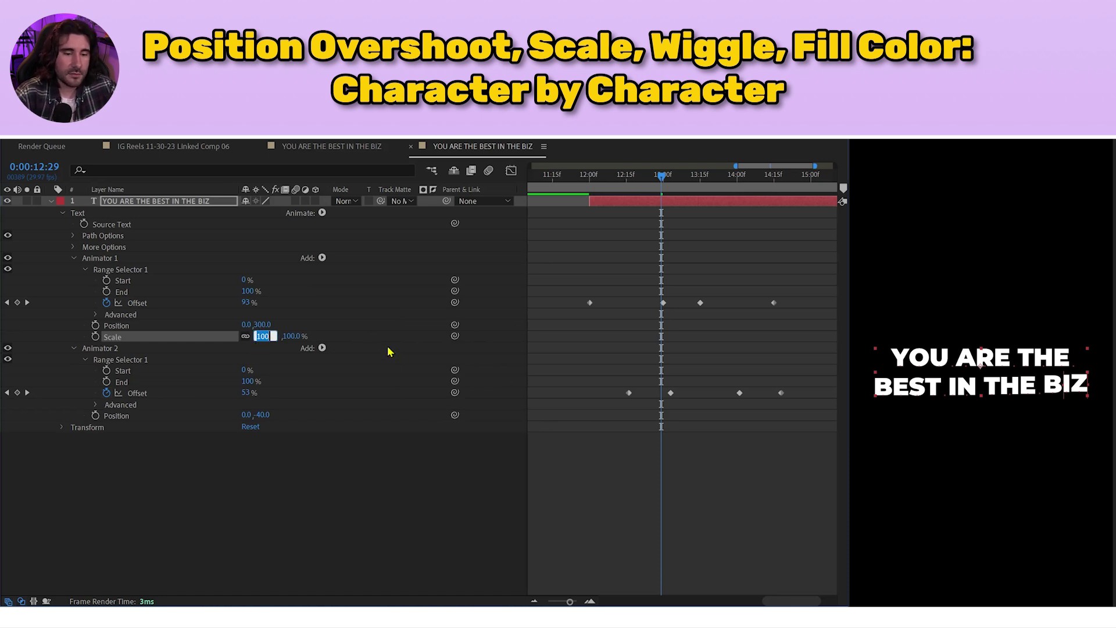
pyautogui.moveTo(662, 176); pyautogui.dragTo(591, 197)
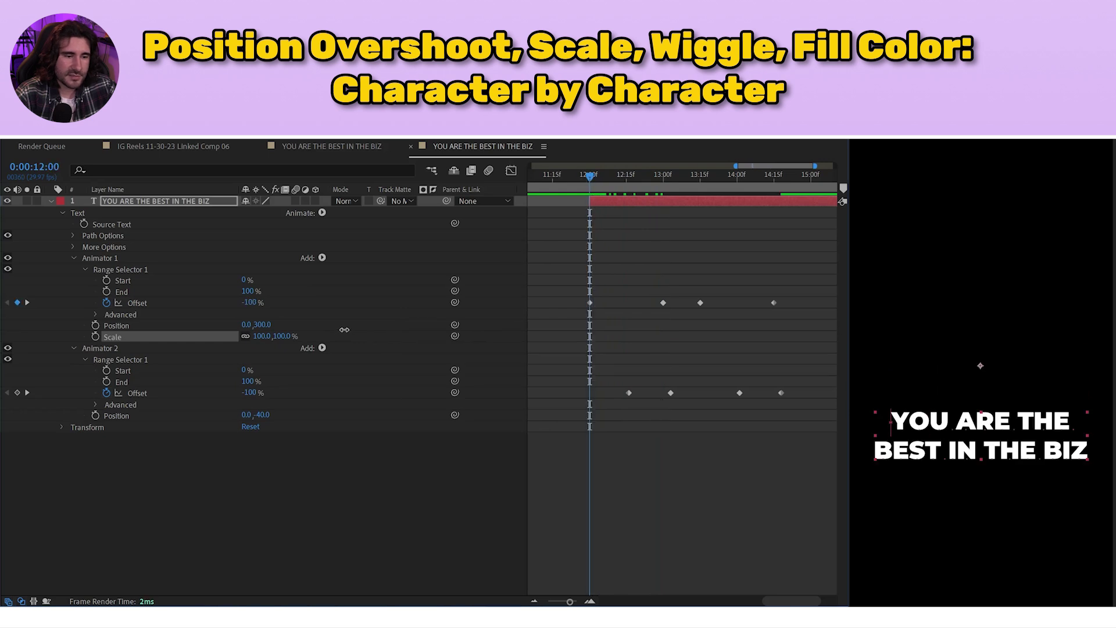
pyautogui.click(678, 254)
pyautogui.press('space')
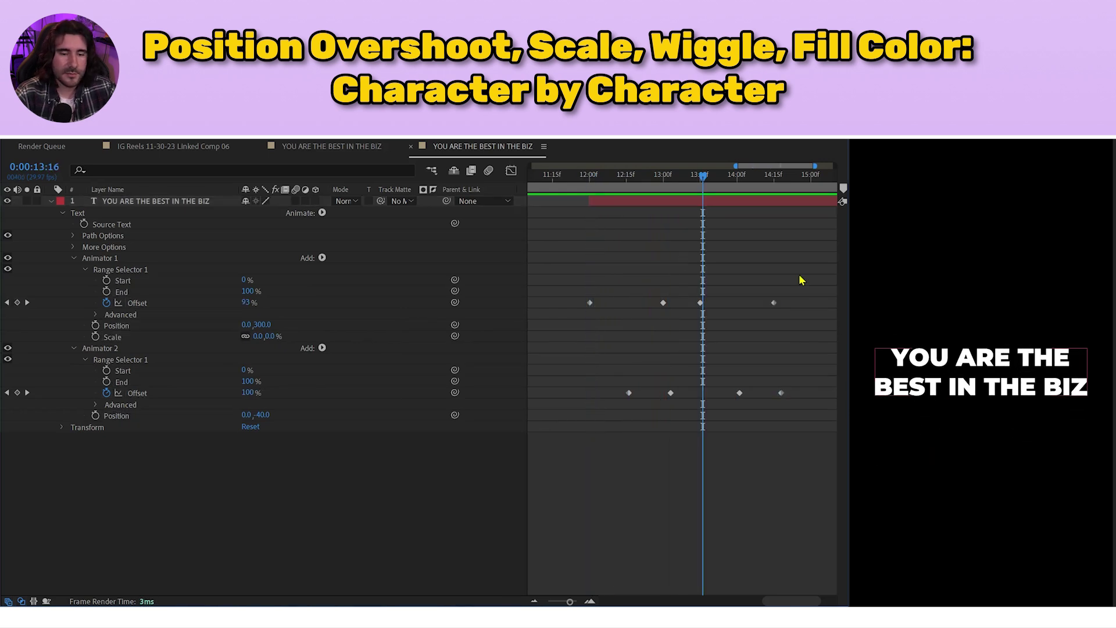
# Delete the animate-out Offset keyframes of both animators and move the playhead to 0:00:13:03
pyautogui.moveTo(812, 251); pyautogui.dragTo(697, 445)
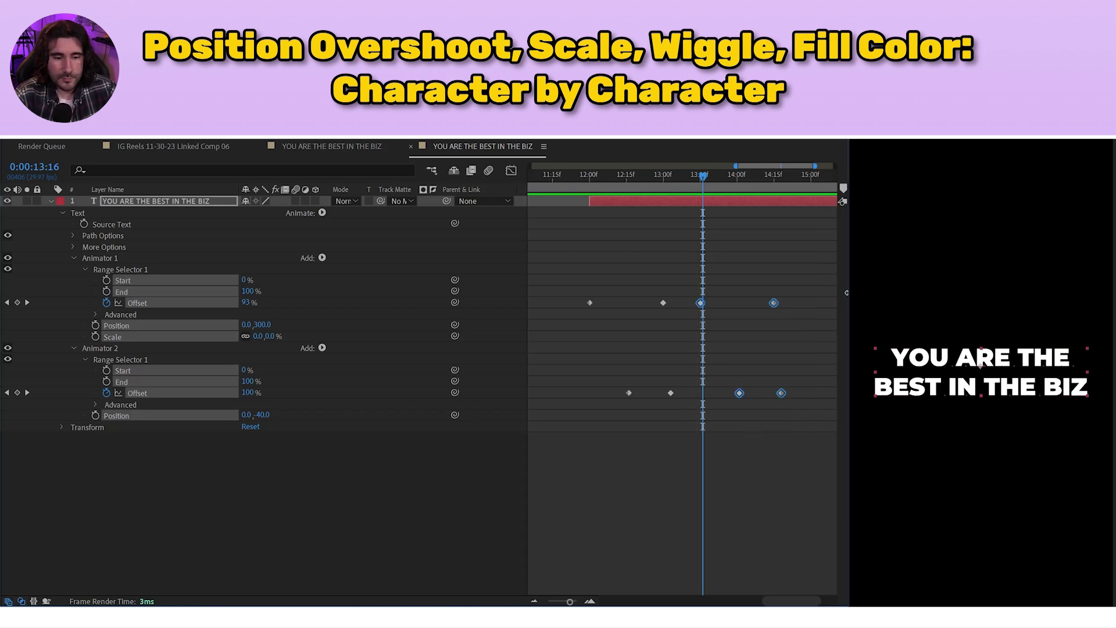
pyautogui.press('Delete')
pyautogui.moveTo(658, 181)
pyautogui.mouseDown()
pyautogui.moveTo(618, 181)
pyautogui.moveTo(632, 186)
pyautogui.moveTo(606, 198)
pyautogui.moveTo(670, 199)
pyautogui.mouseUp()
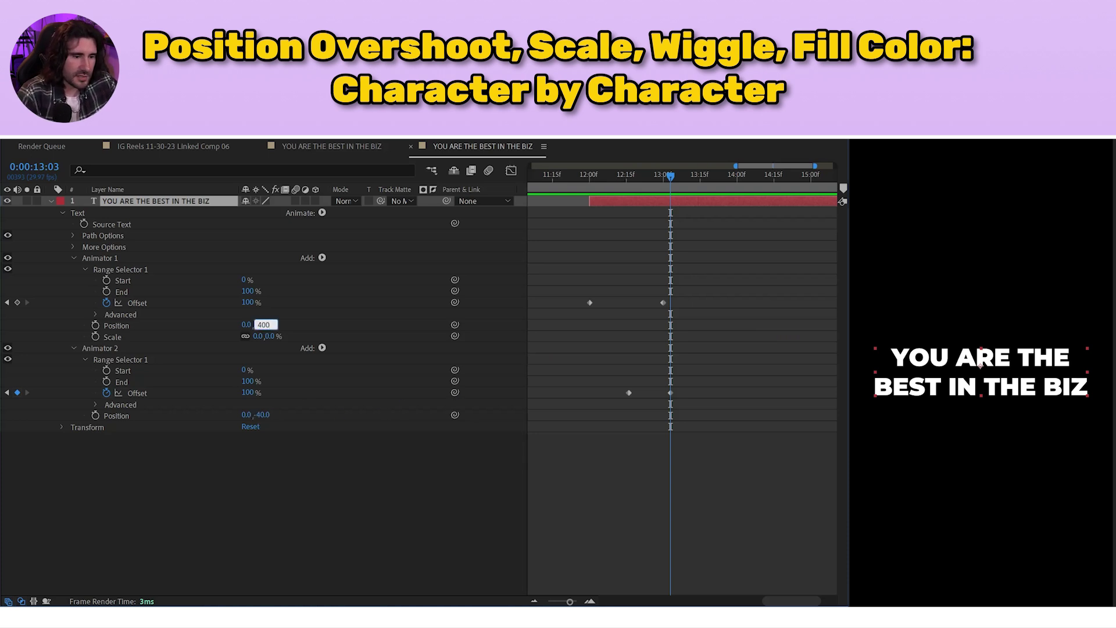
# Set the Position to 0, 400 in Animator 1 and 0, -60 in Animator 2, and preview the result from 0:00:12:00
pyautogui.press('Return')
pyautogui.click(262, 415)
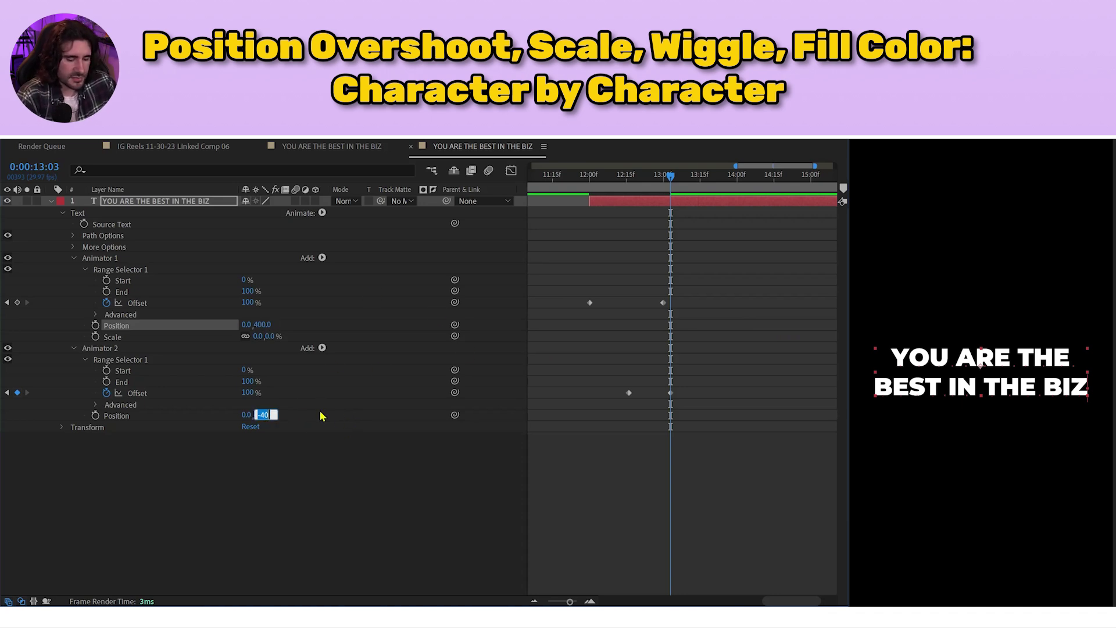
pyautogui.write('-60')
pyautogui.press('Return')
pyautogui.press('i')
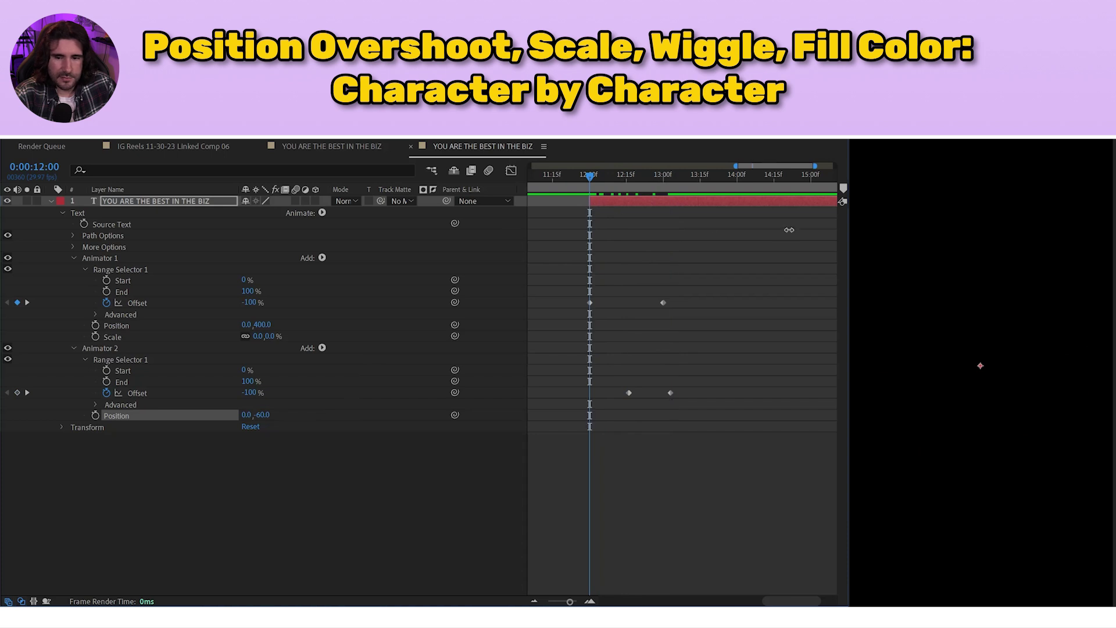
pyautogui.press('space')
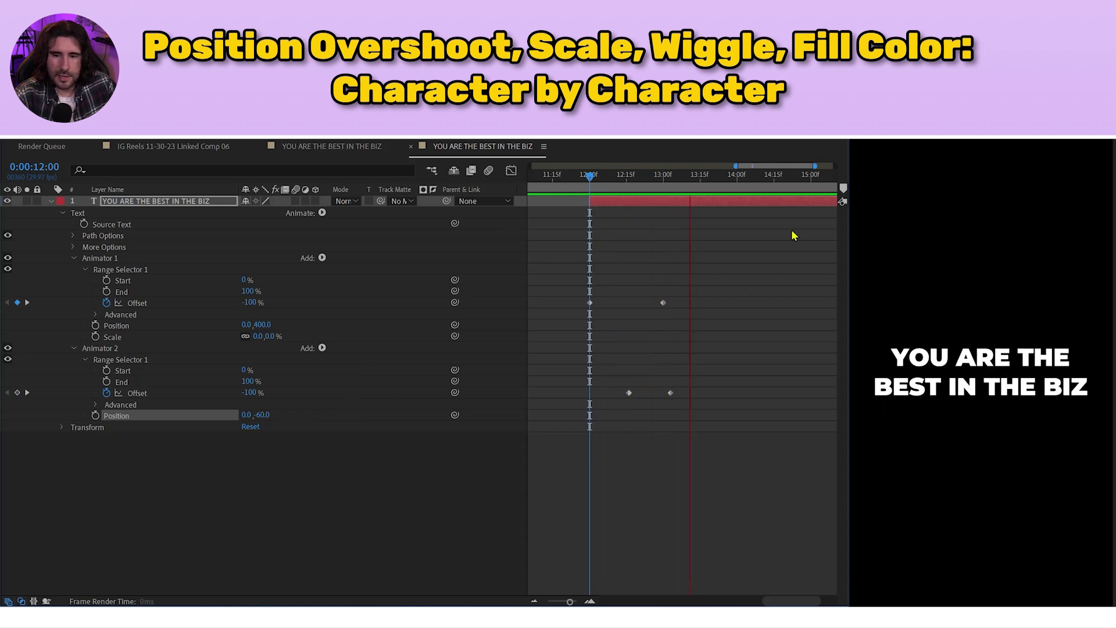
pyautogui.press('space')
pyautogui.moveTo(692, 199); pyautogui.dragTo(661, 208)
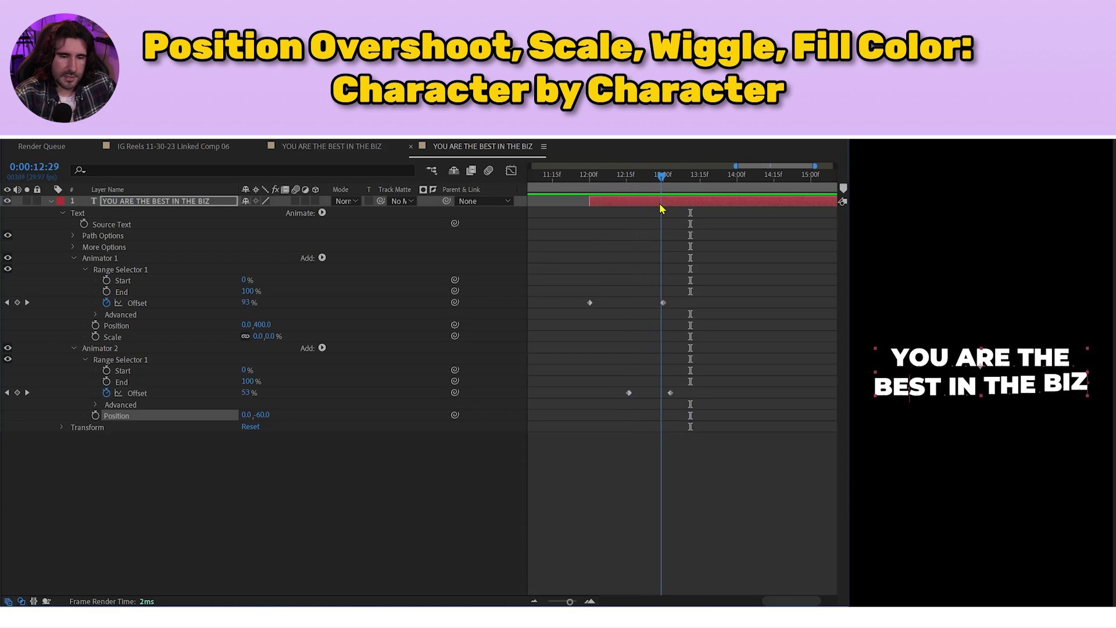
pyautogui.scroll(1, 755, 320)
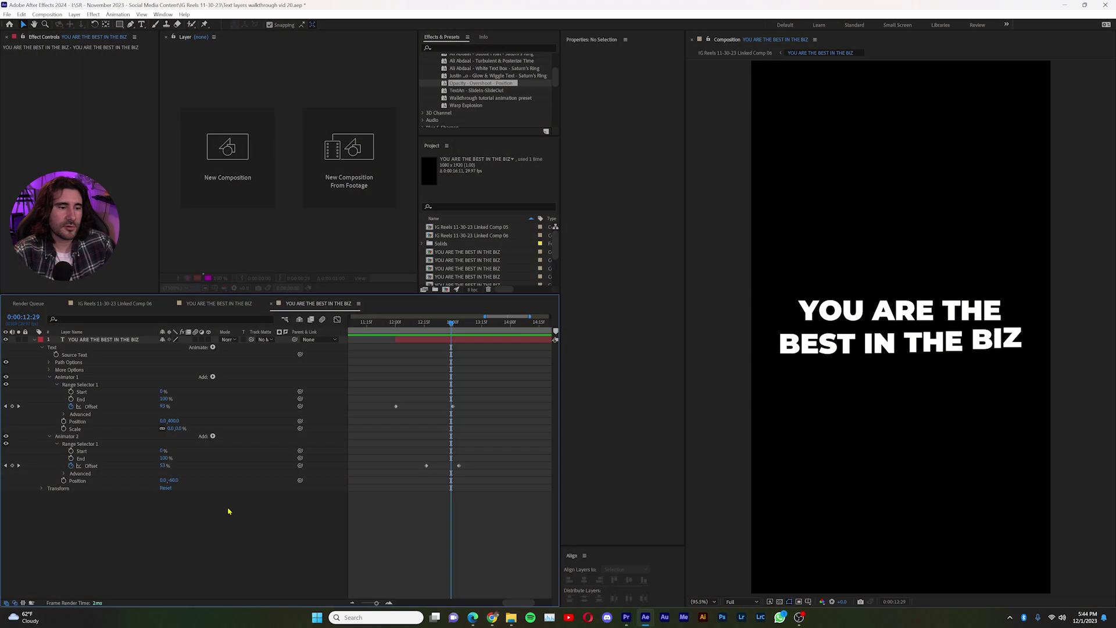
# Change the text layer's fill color to #808080
pyautogui.click(105, 340)
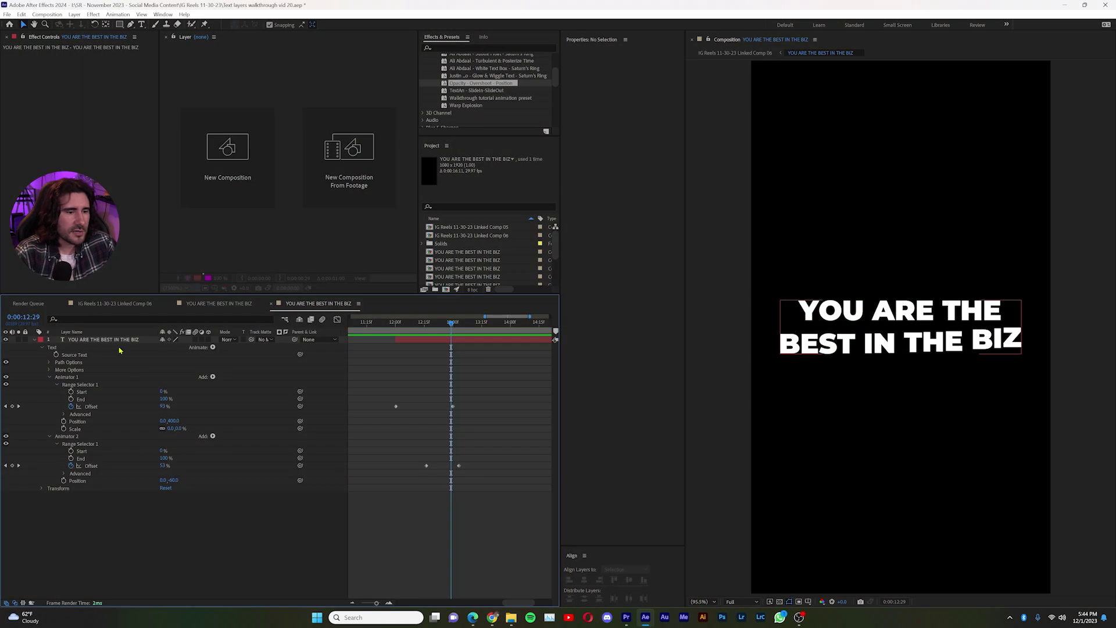
pyautogui.click(102, 341)
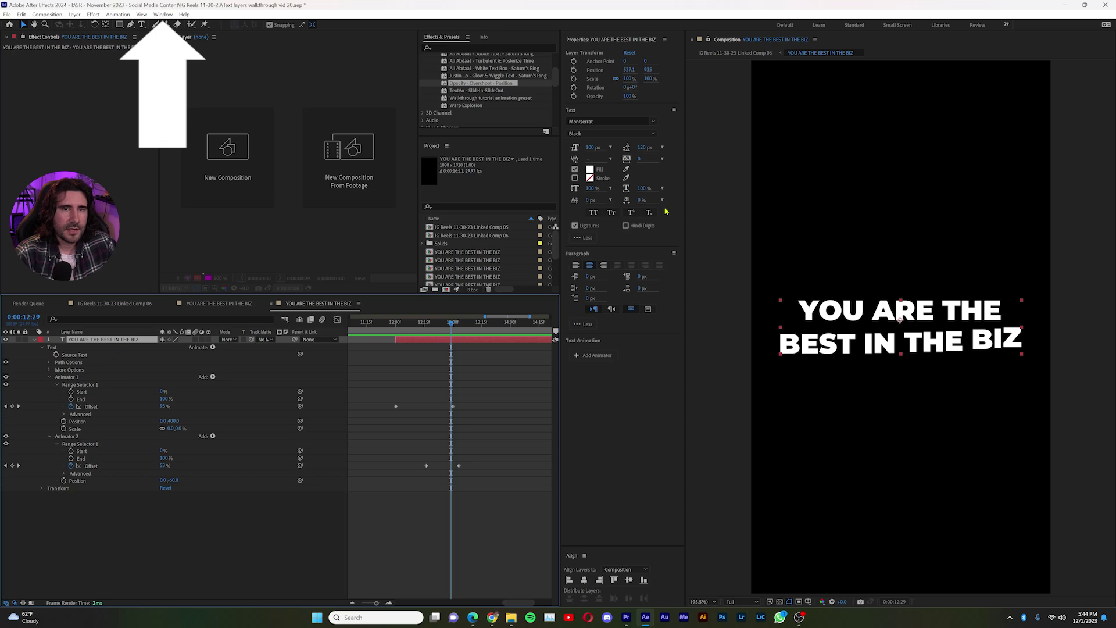
pyautogui.click(164, 15)
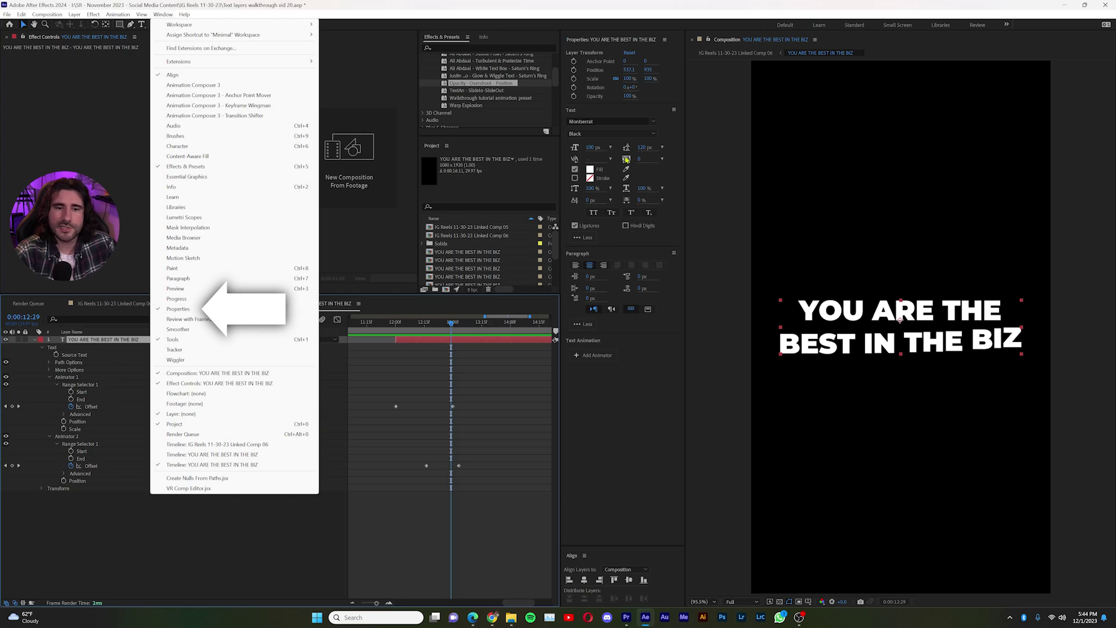
pyautogui.click(654, 147)
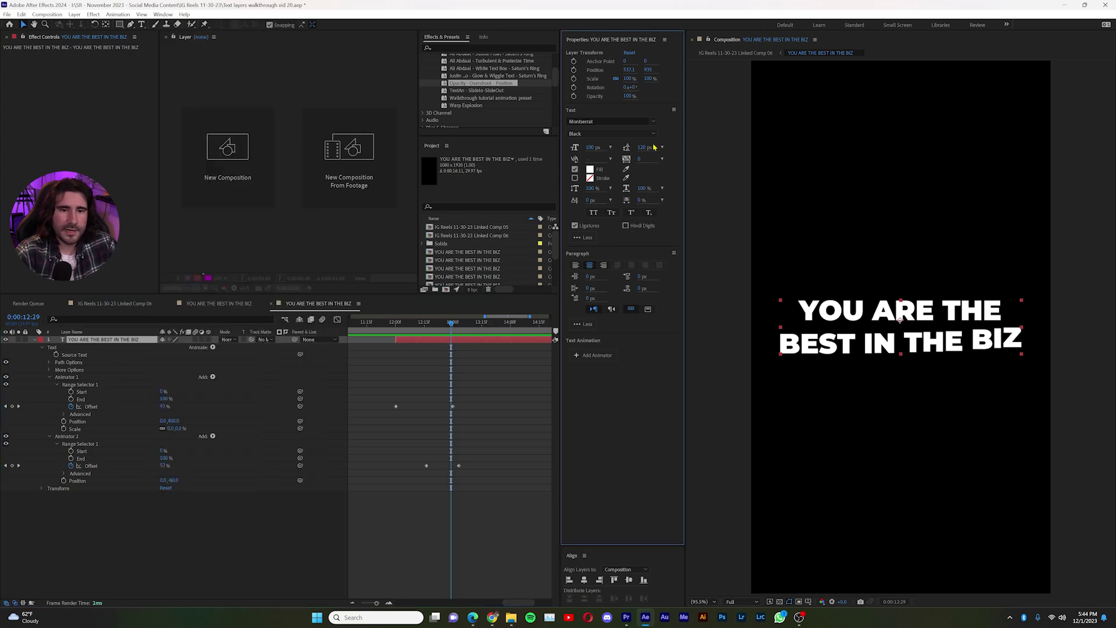
pyautogui.click(590, 169)
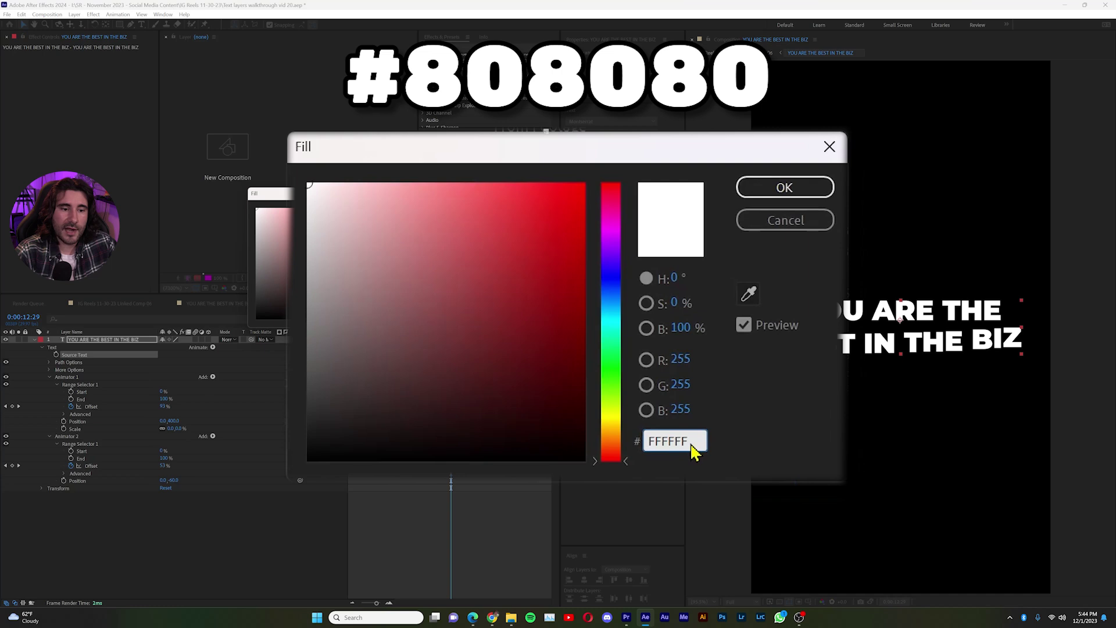
pyautogui.click(638, 451)
pyautogui.write('808080')
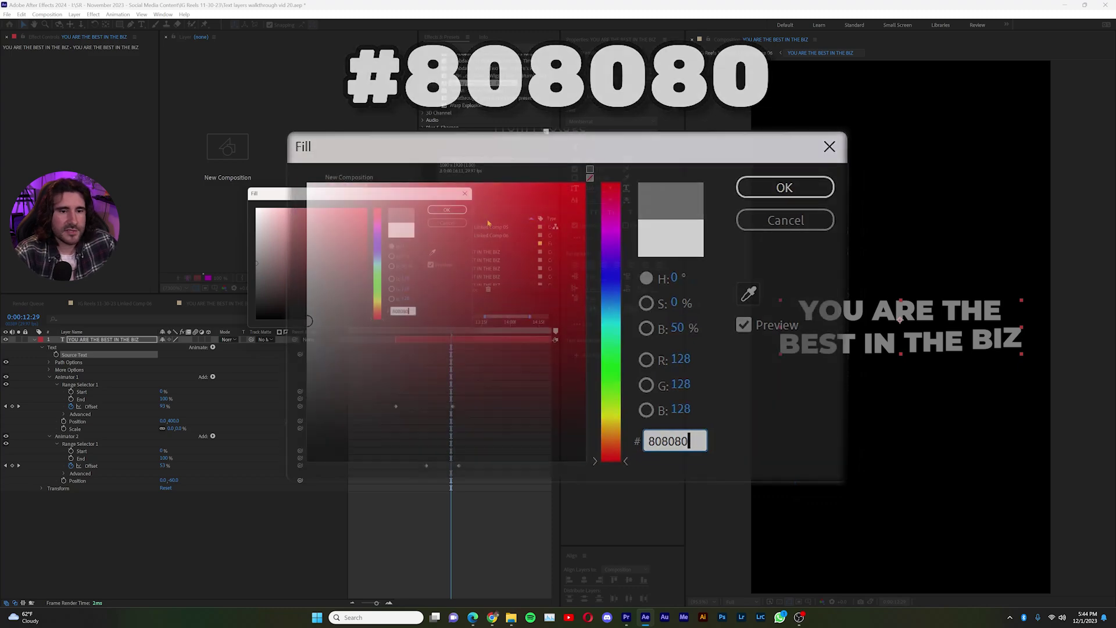
pyautogui.press('Return')
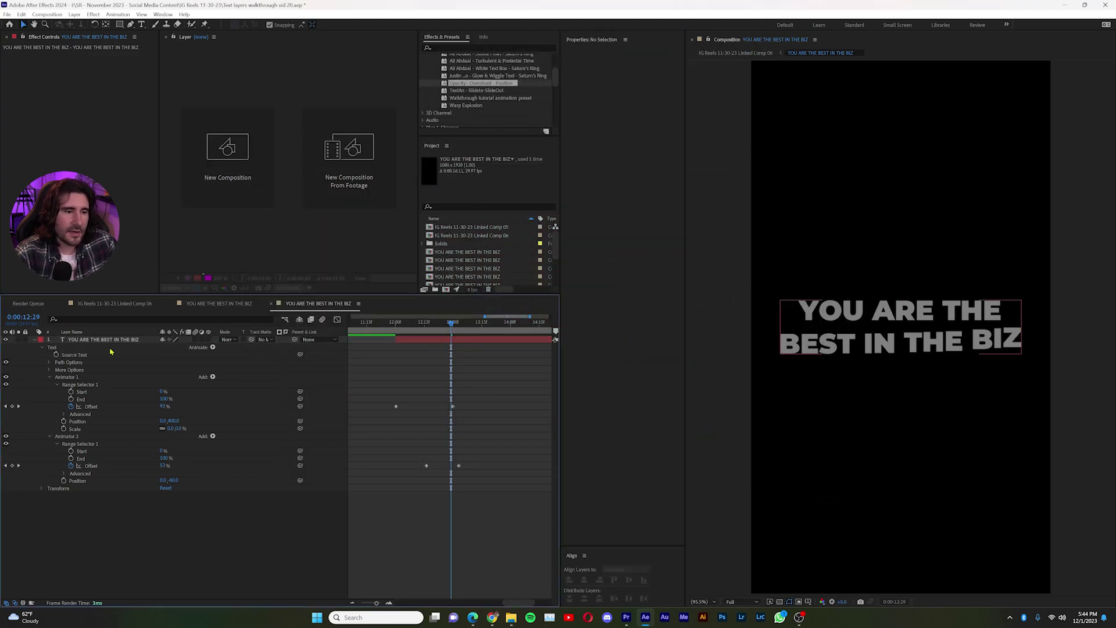
# Add a third animator with Position to the text layer and give it an RGB Fill Color property
pyautogui.click(93, 340)
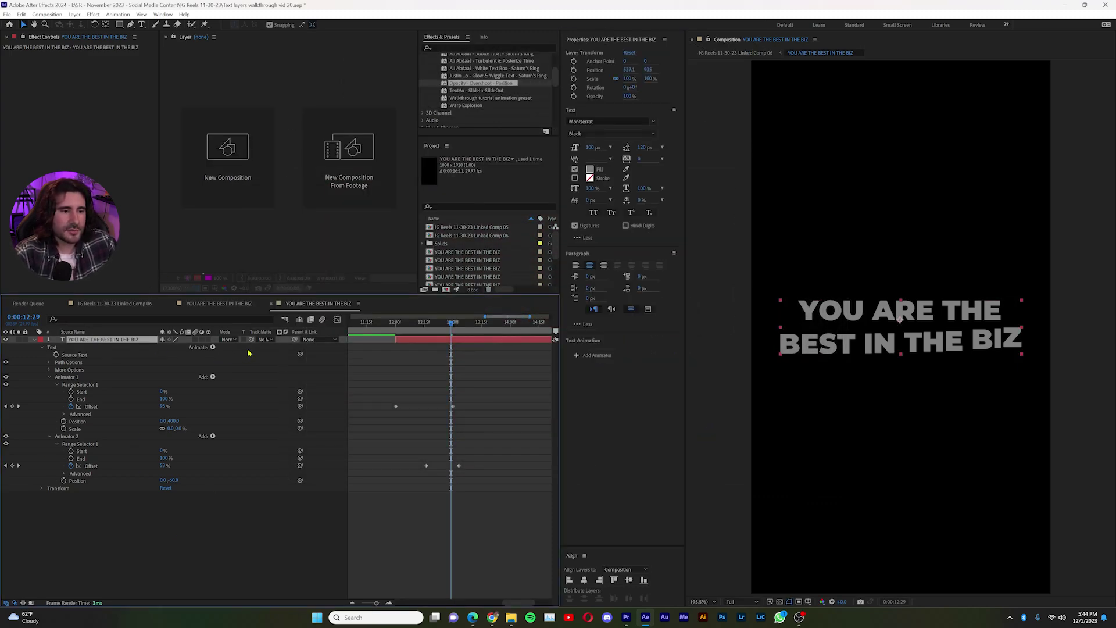
pyautogui.click(213, 348)
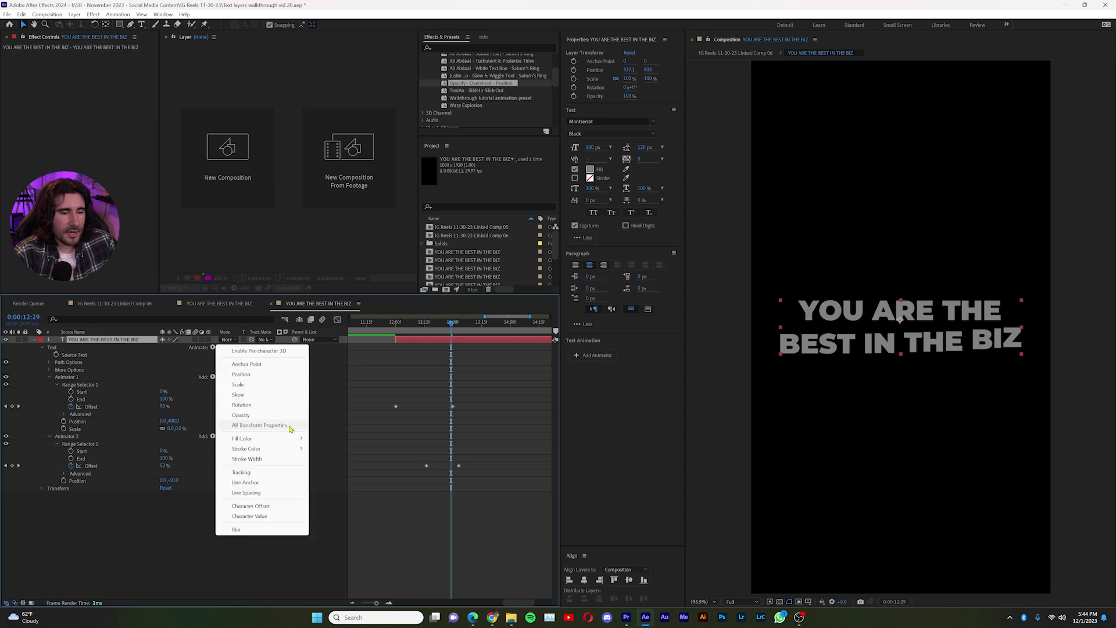
pyautogui.click(242, 375)
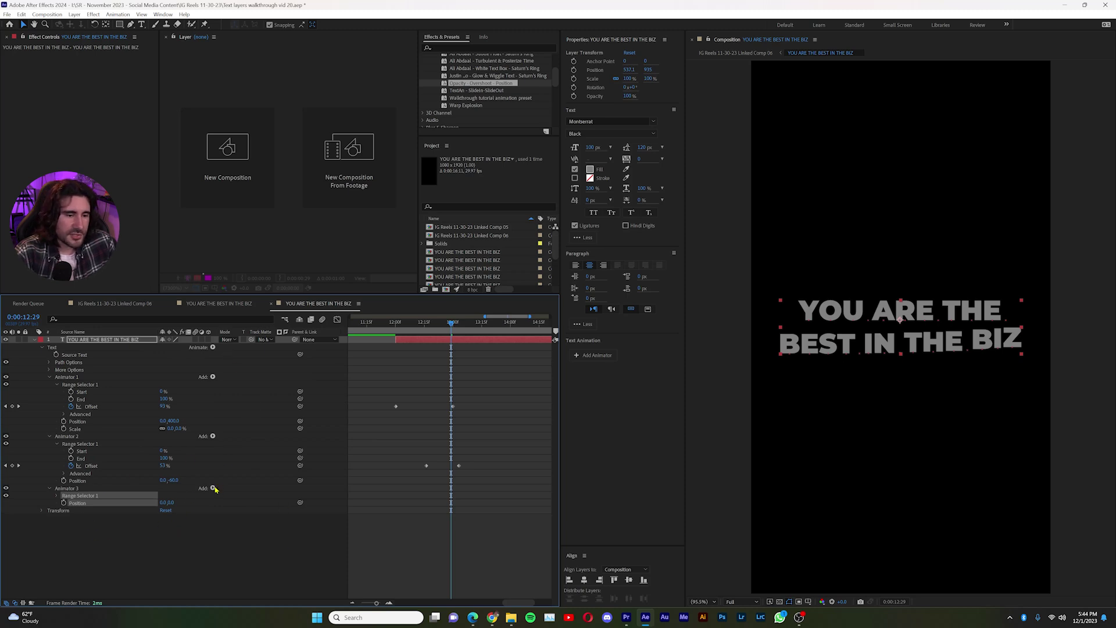
pyautogui.click(213, 488)
pyautogui.moveTo(235, 491)
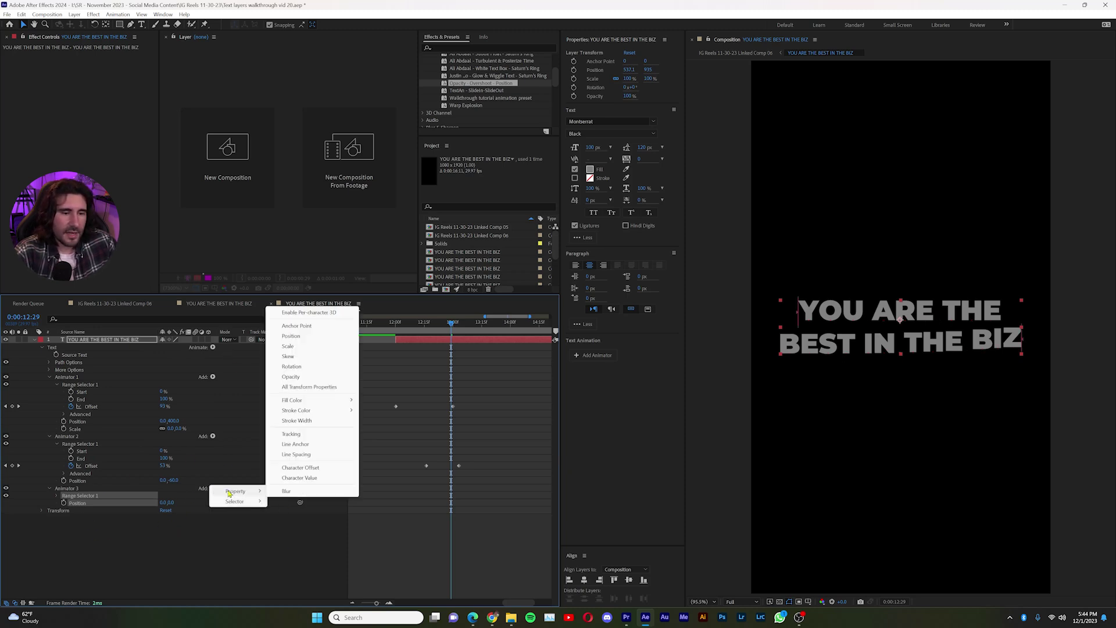
pyautogui.moveTo(325, 400)
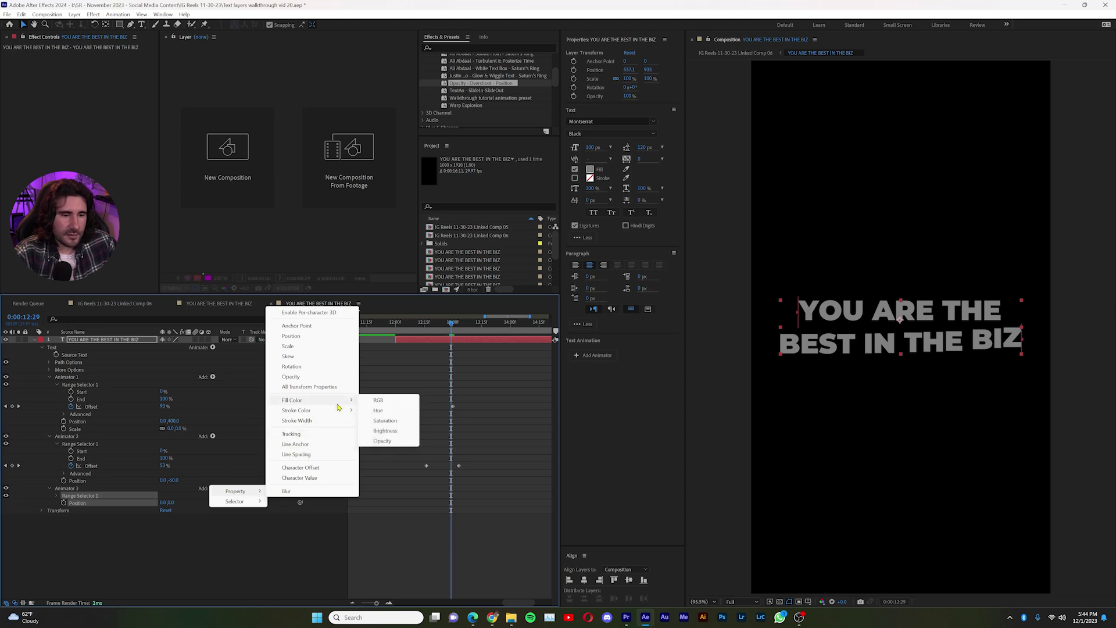
pyautogui.click(392, 401)
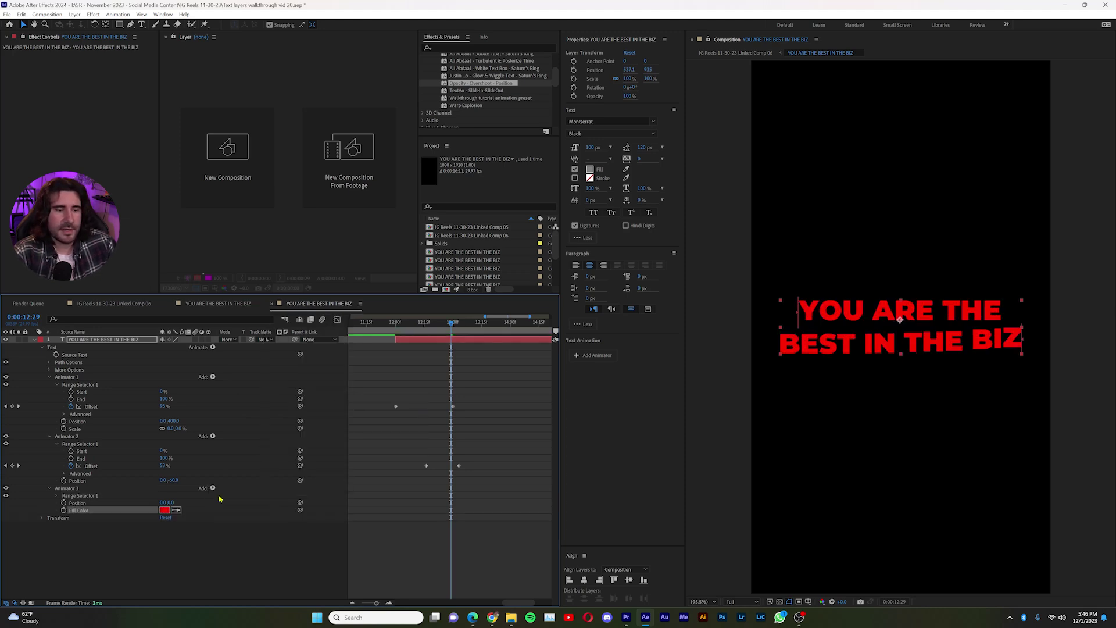
# Set Animator 3's Fill Color to #F4FF00 and scrub through the entrance animation to 0:00:13:00
pyautogui.click(166, 511)
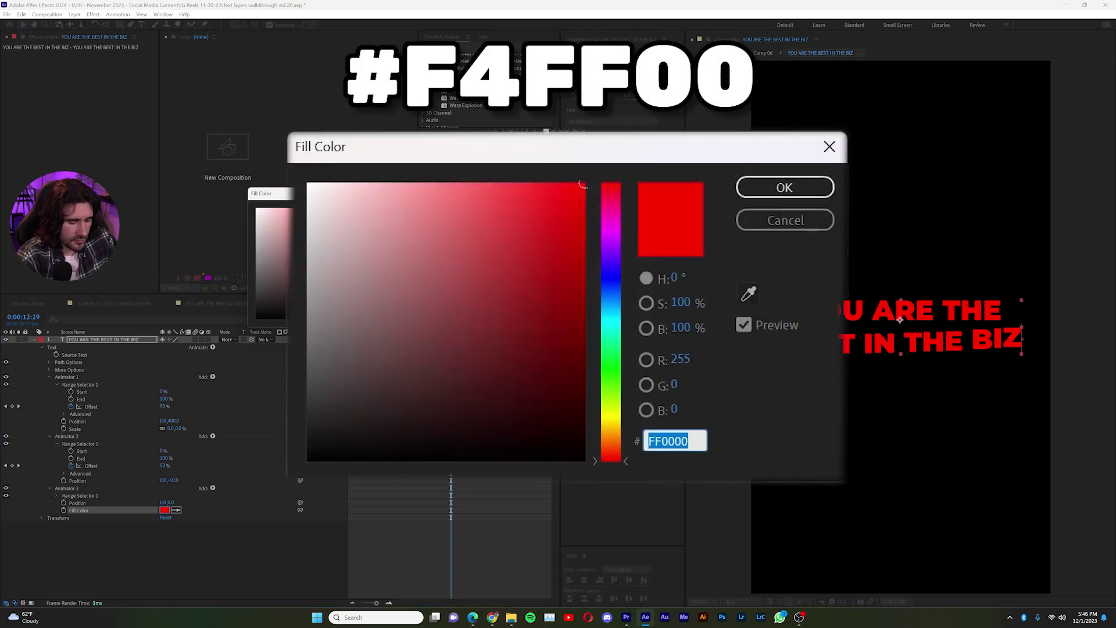
pyautogui.write('F4F')
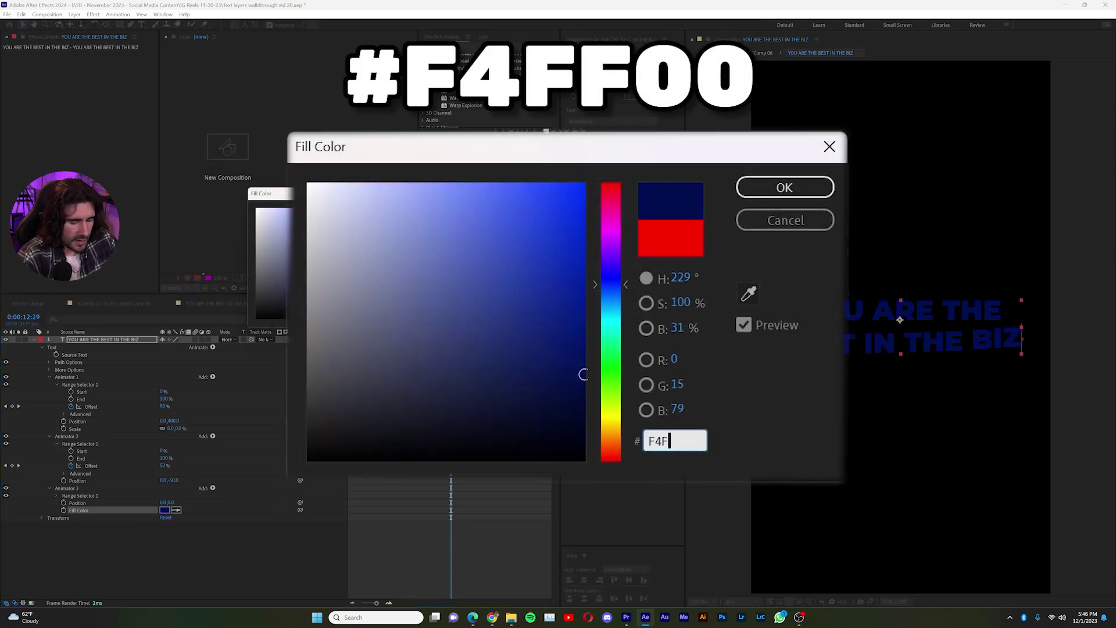
pyautogui.write('F00')
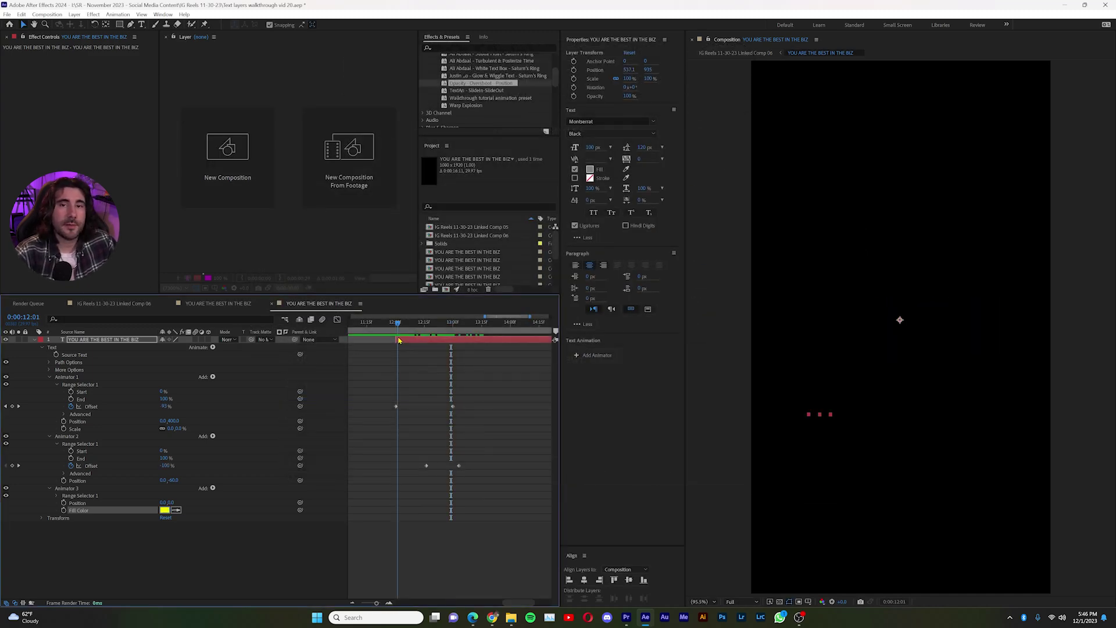
pyautogui.moveTo(398, 341); pyautogui.dragTo(454, 371)
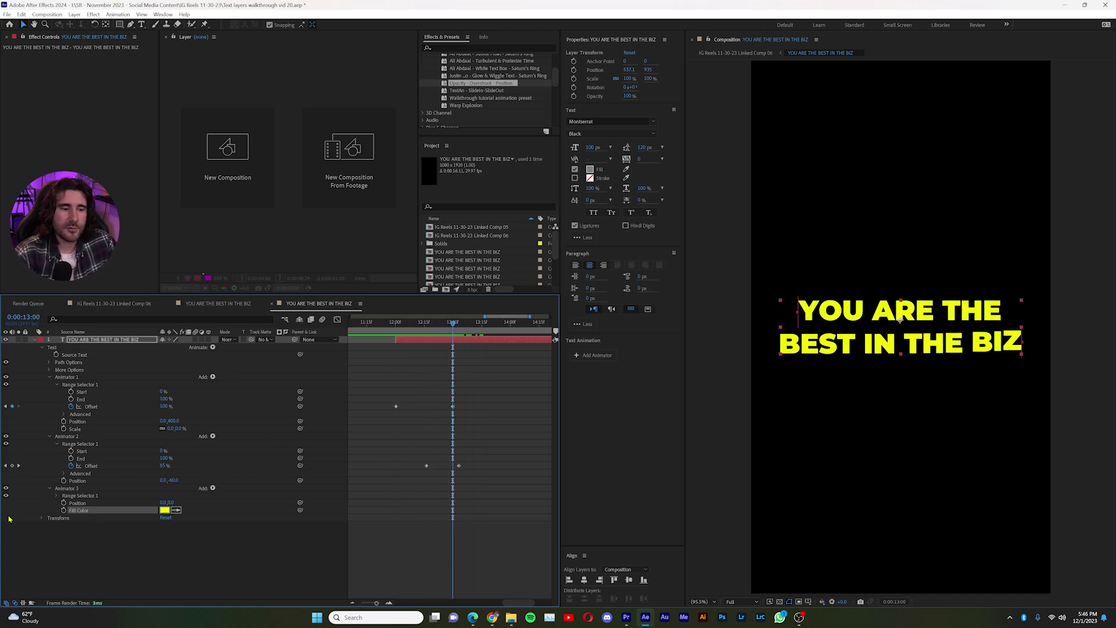
# Add a Wiggly selector to Animator 3 and preview the animation from 0:00:12:00
pyautogui.click(212, 489)
pyautogui.moveTo(227, 504)
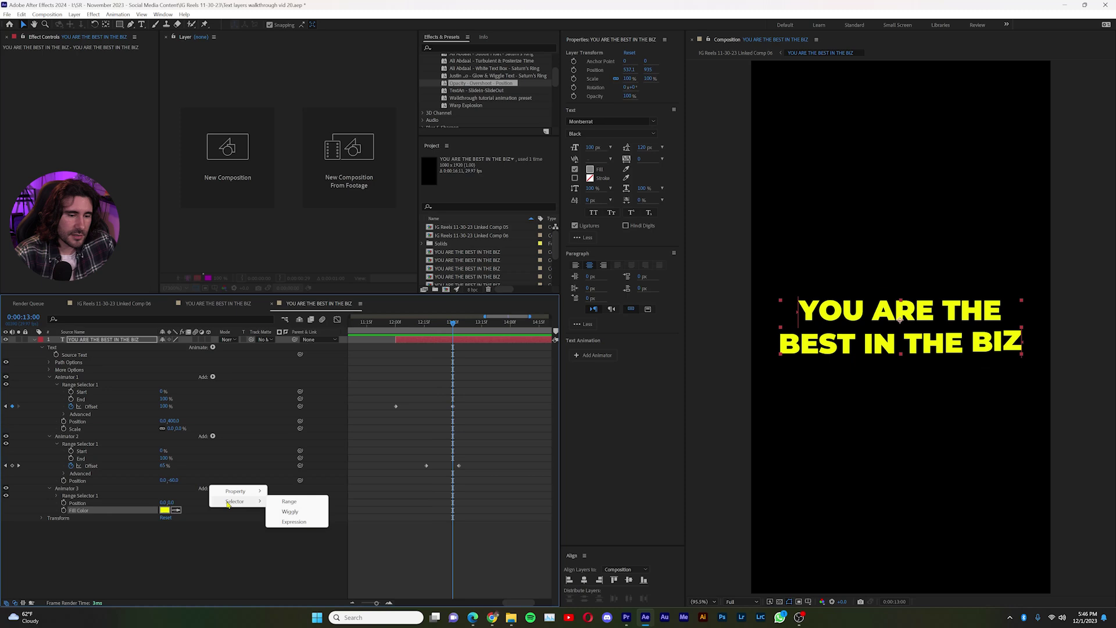
pyautogui.click(291, 510)
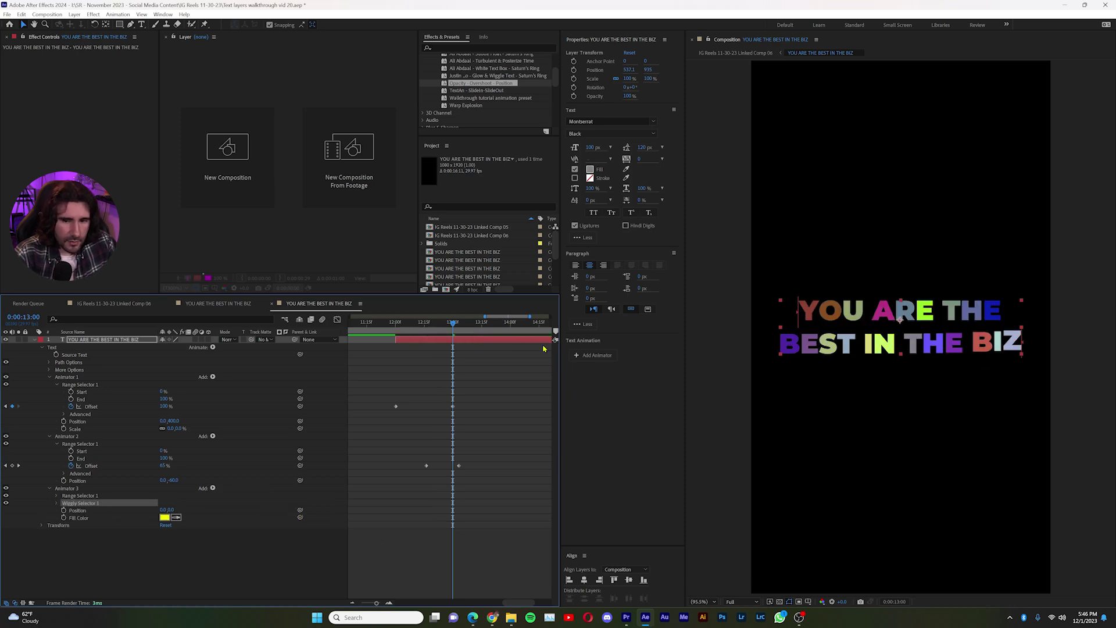
pyautogui.moveTo(454, 326); pyautogui.dragTo(395, 326)
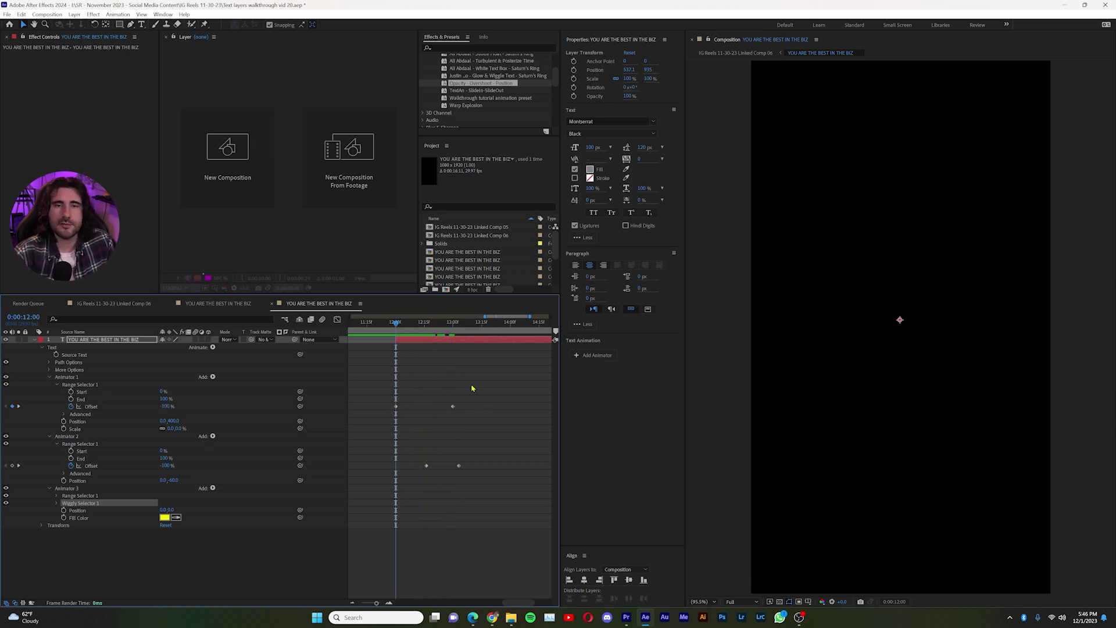
pyautogui.press('space')
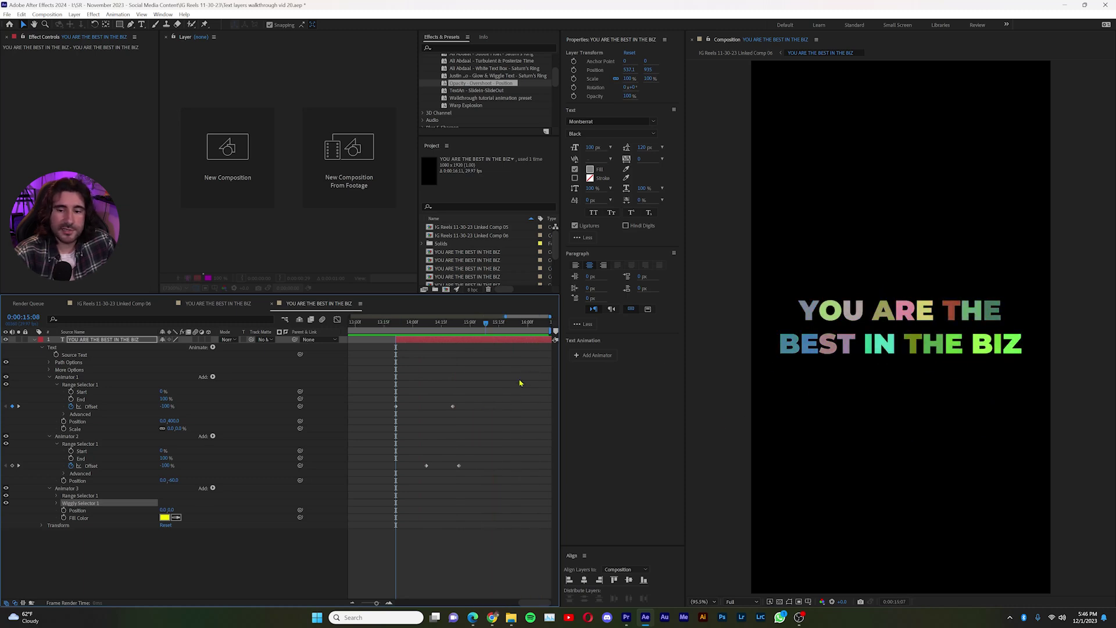
pyautogui.press('space')
# Set Animator 3's Position to 4, 5 and preview the wiggling text
pyautogui.keyDown('alt'); pyautogui.scroll(-5, 480, 338); pyautogui.keyUp('alt')
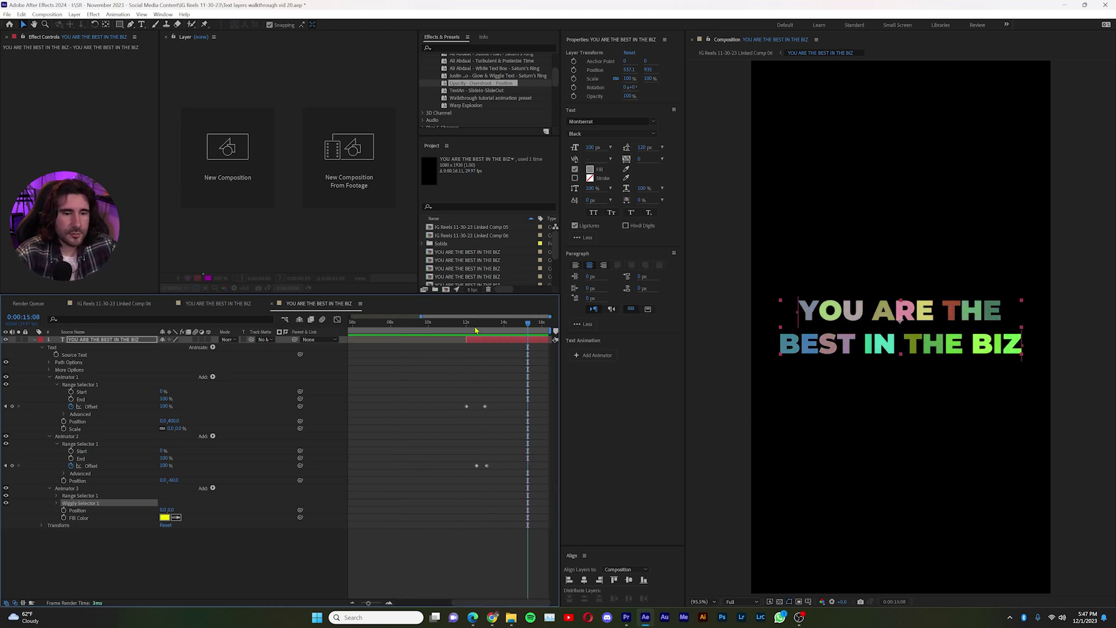
pyautogui.click(475, 330)
pyautogui.keyDown('alt'); pyautogui.scroll(3, 476, 330); pyautogui.keyUp('alt')
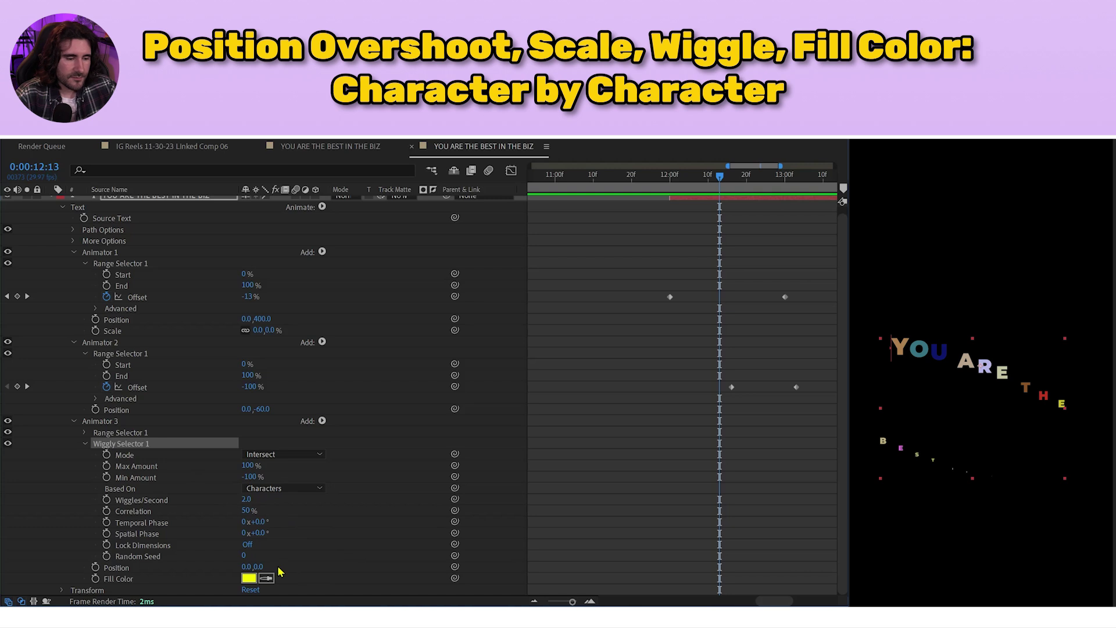
pyautogui.click(246, 567)
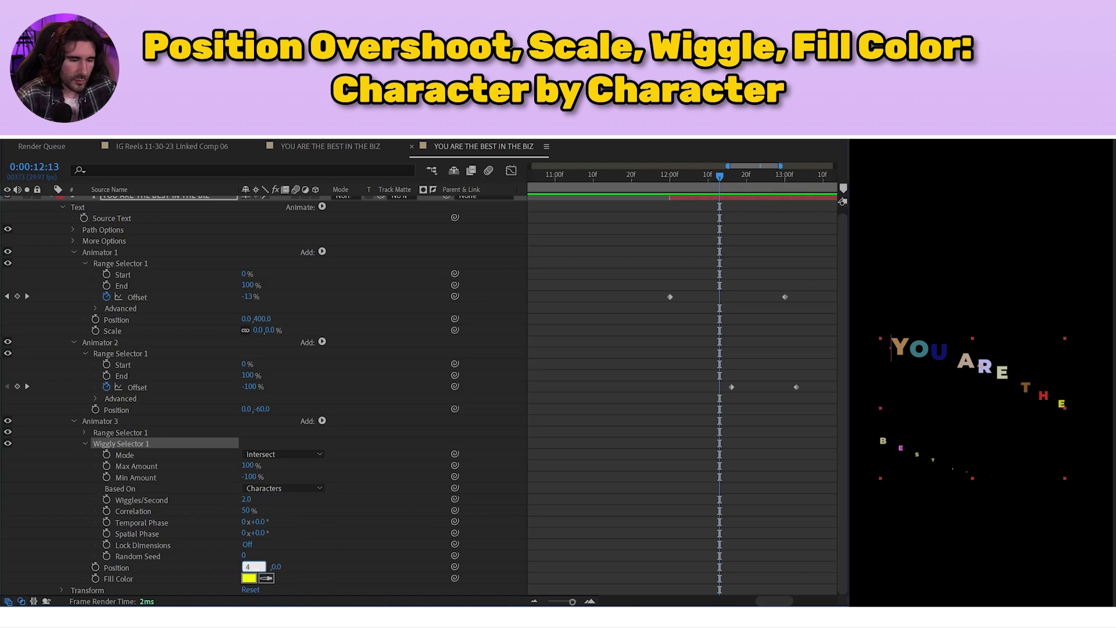
pyautogui.write('4')
pyautogui.click(263, 567)
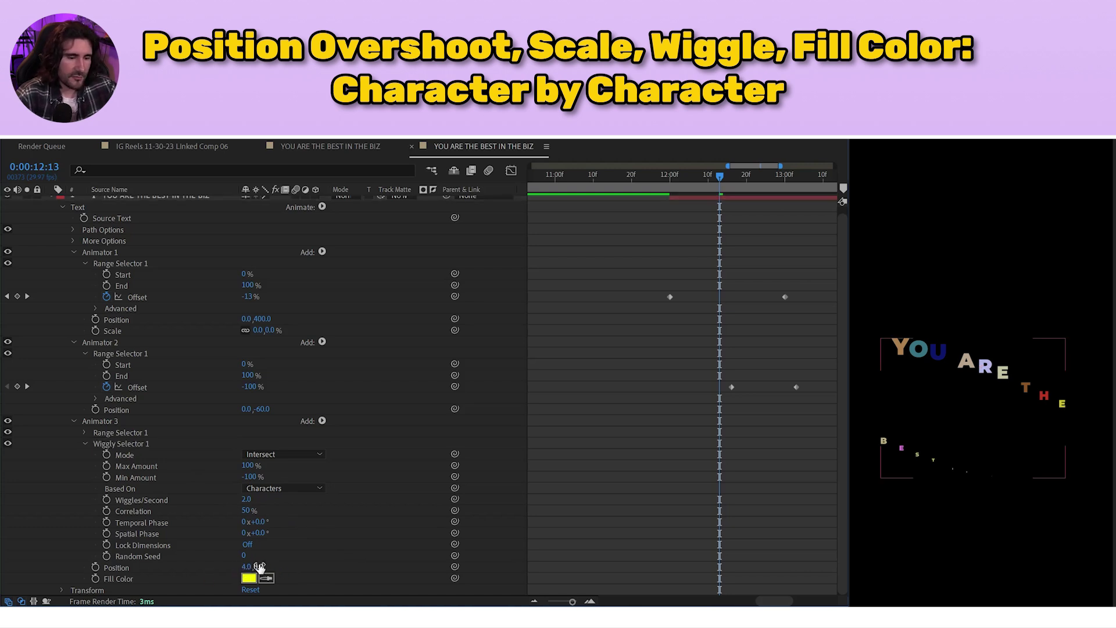
pyautogui.write('5')
pyautogui.press('Return')
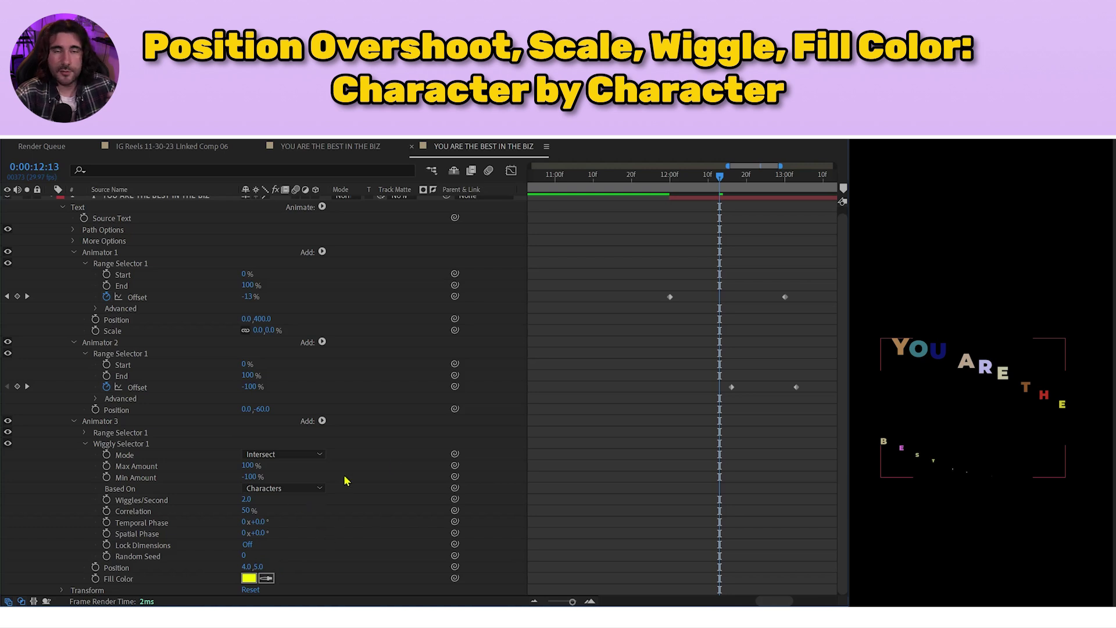
pyautogui.moveTo(720, 176); pyautogui.dragTo(685, 196)
pyautogui.press('space')
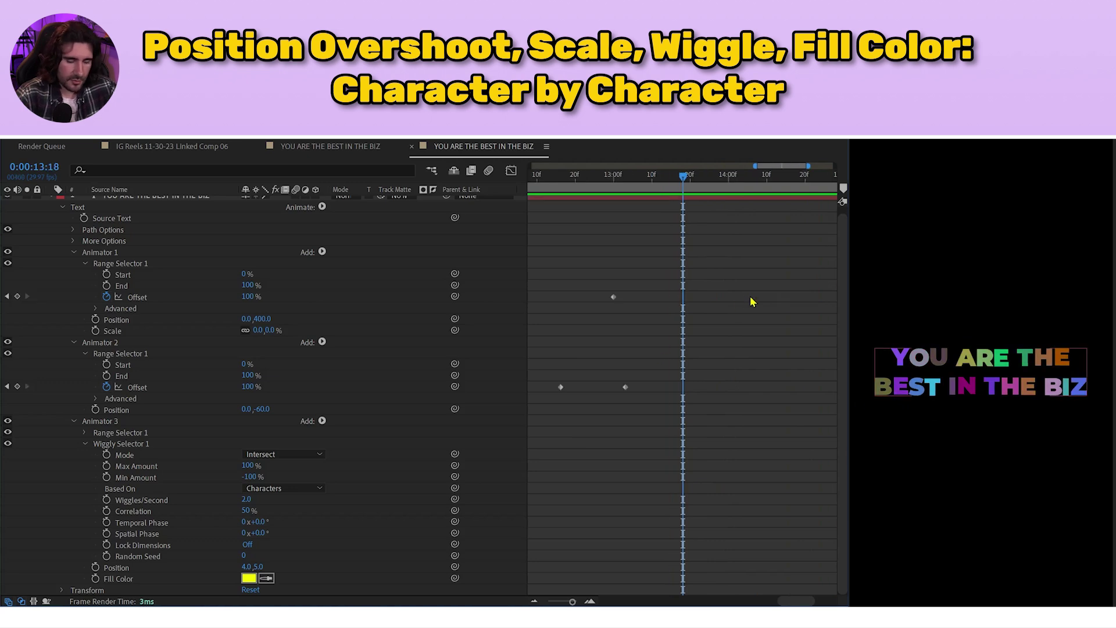
# Copy the Offset keyframes of Animator 1 and Animator 2 and paste them at 0:00:13:20
pyautogui.scroll(-3, 751, 302)
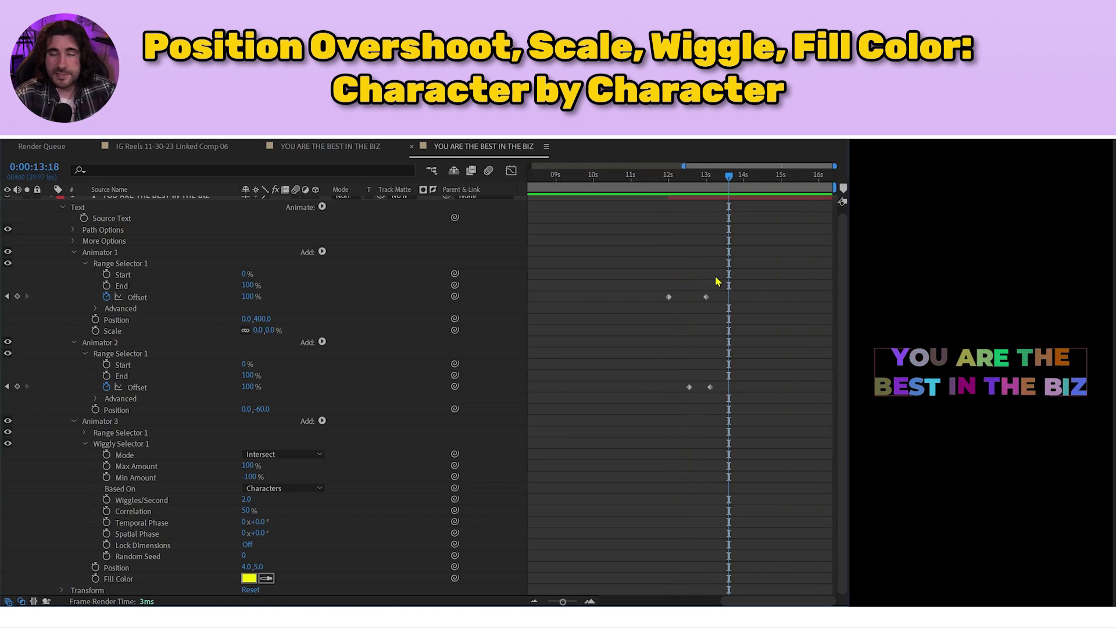
pyautogui.moveTo(772, 269); pyautogui.dragTo(631, 399)
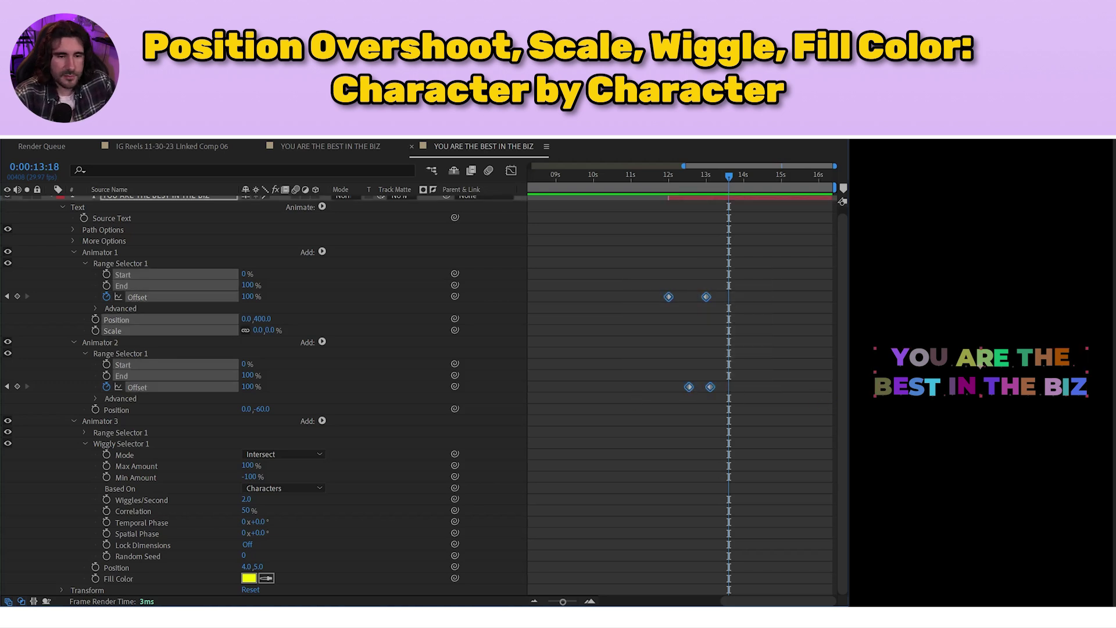
pyautogui.scroll(3, 721, 288)
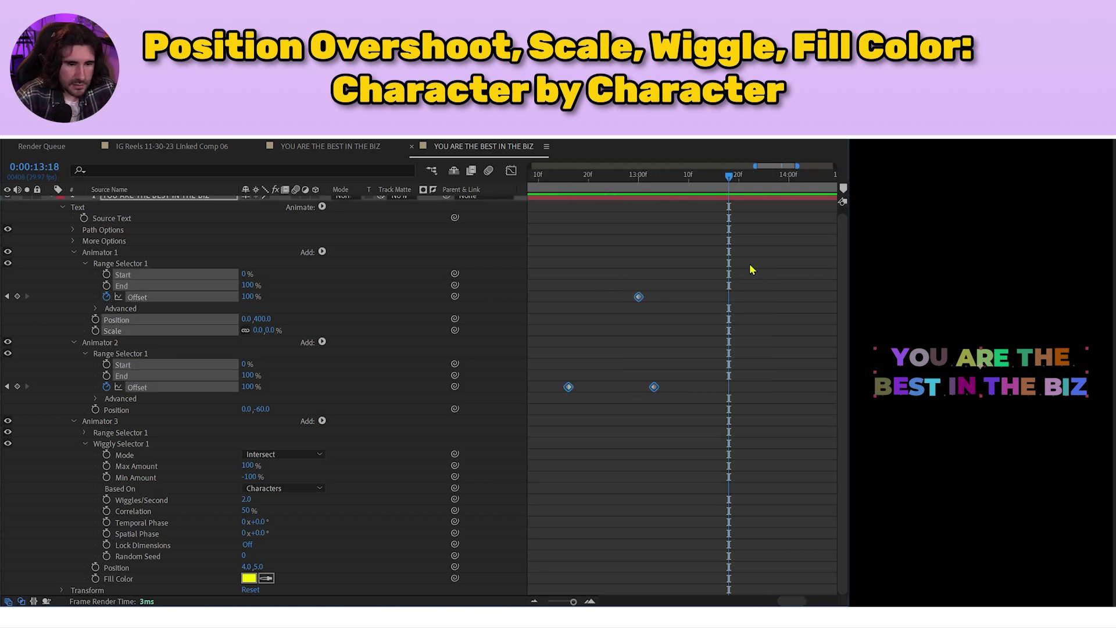
pyautogui.moveTo(729, 256); pyautogui.dragTo(635, 225)
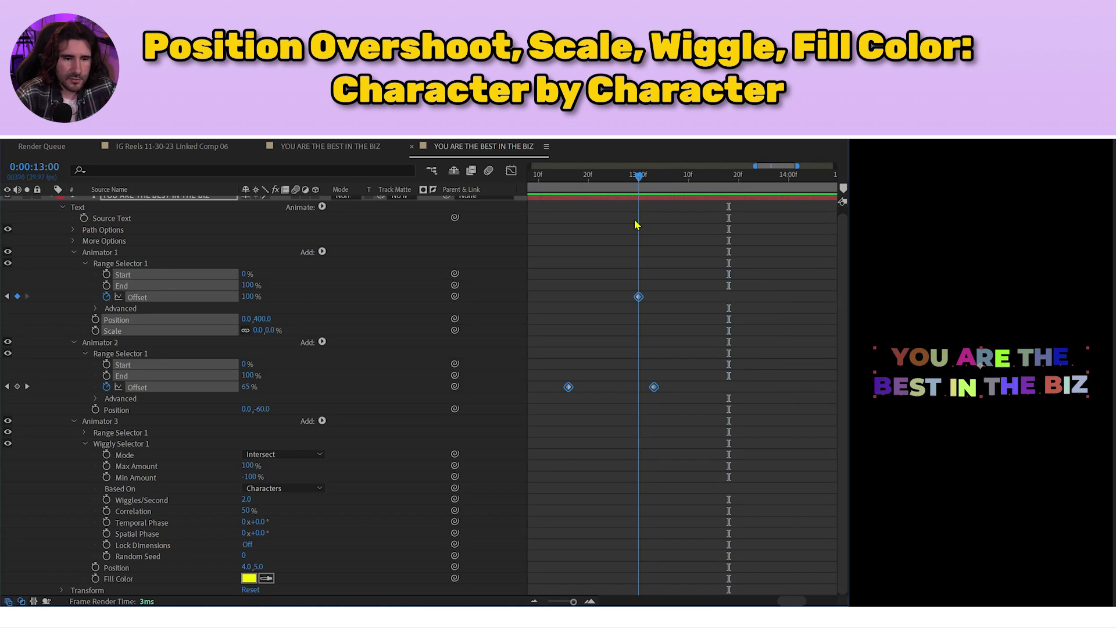
pyautogui.moveTo(637, 225); pyautogui.dragTo(738, 238)
pyautogui.scroll(-4, 783, 361)
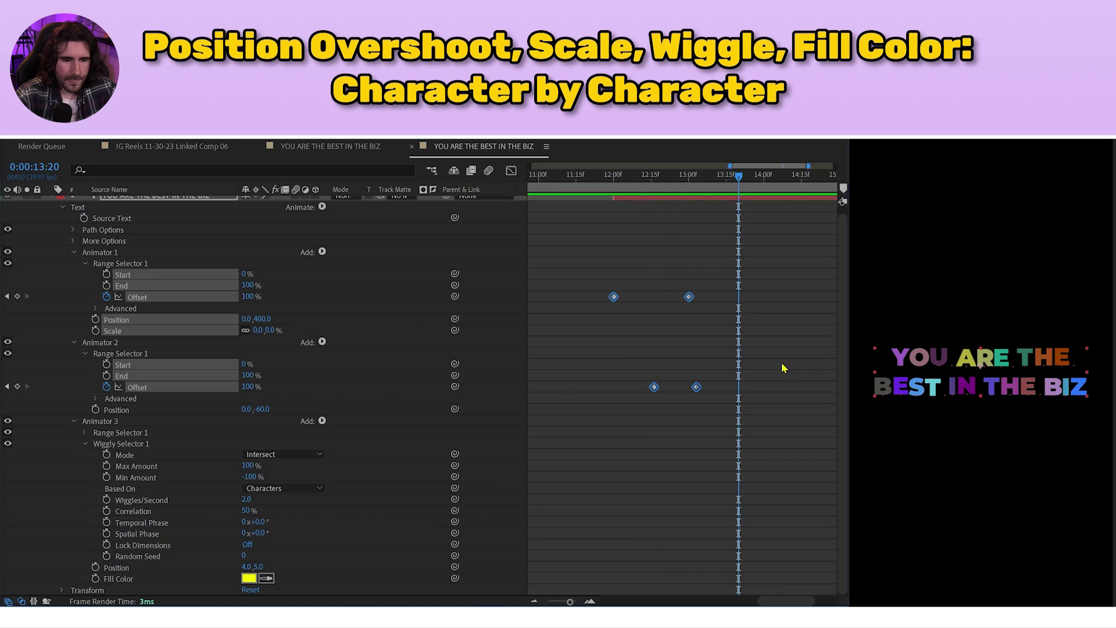
pyautogui.hotkey('ctrl', 'v')
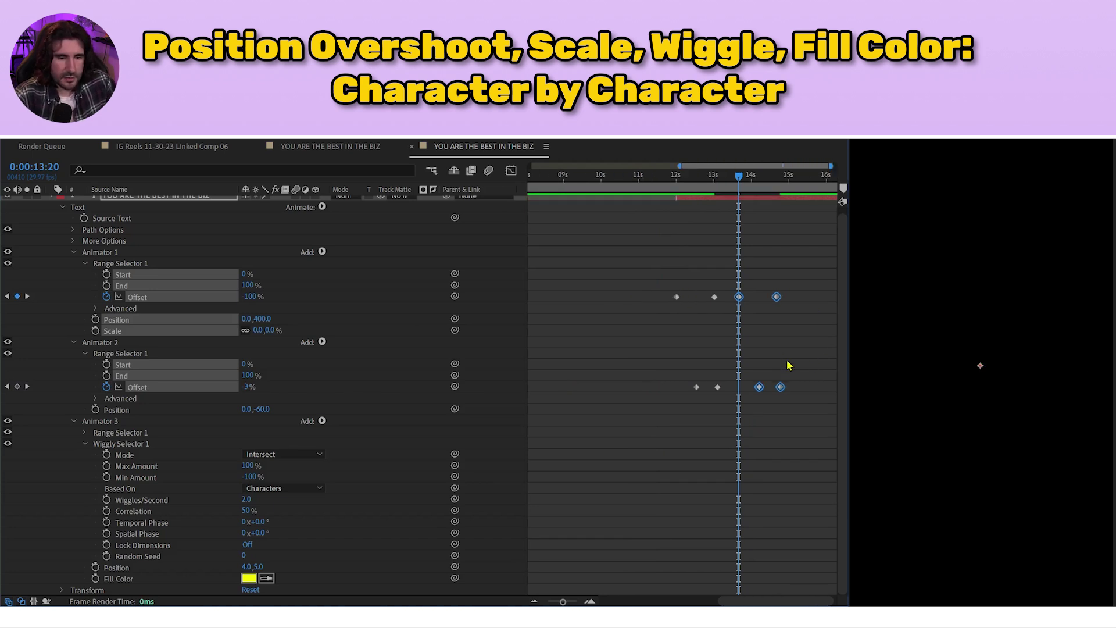
# Time-reverse the pasted Offset keyframes and preview the full animation from 0:00:11:29
pyautogui.rightClick(777, 297)
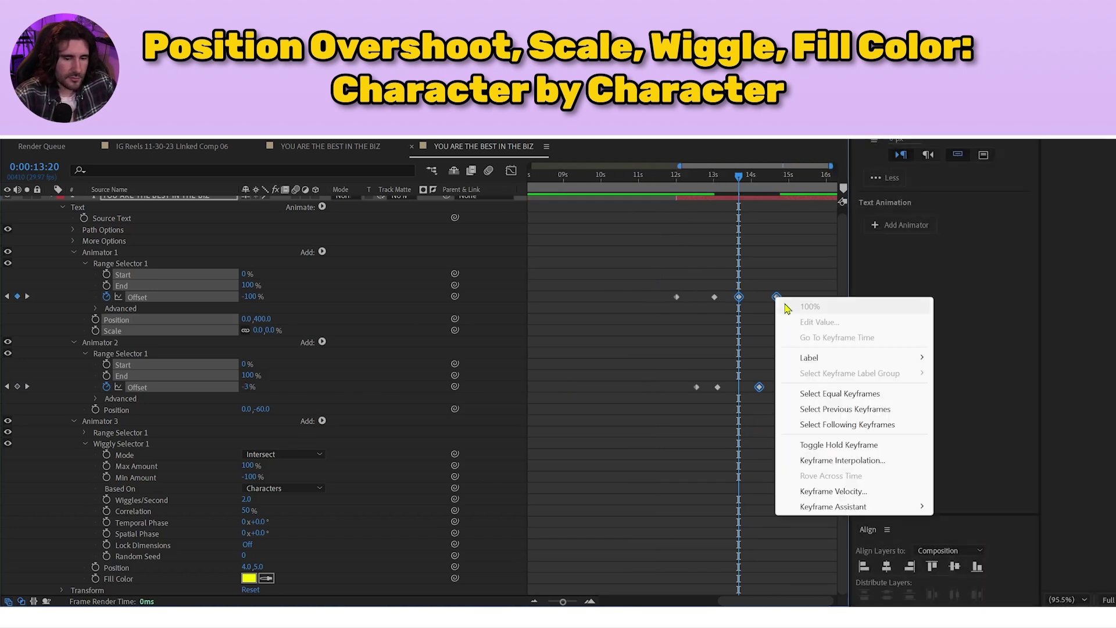
pyautogui.moveTo(872, 516)
pyautogui.click(991, 507)
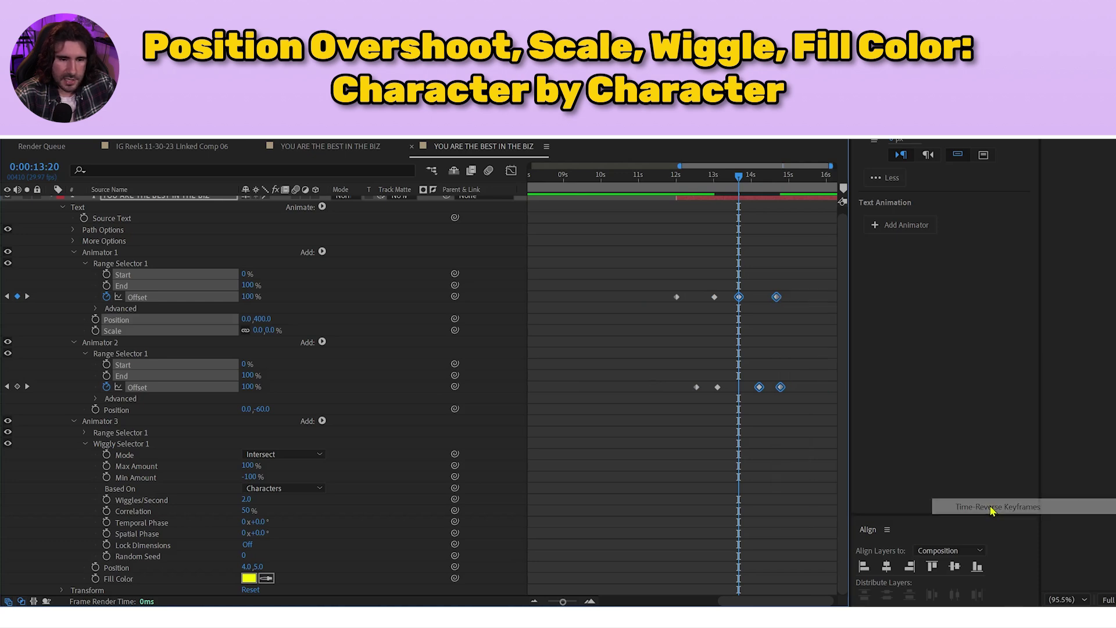
pyautogui.click(810, 270)
pyautogui.press(';')
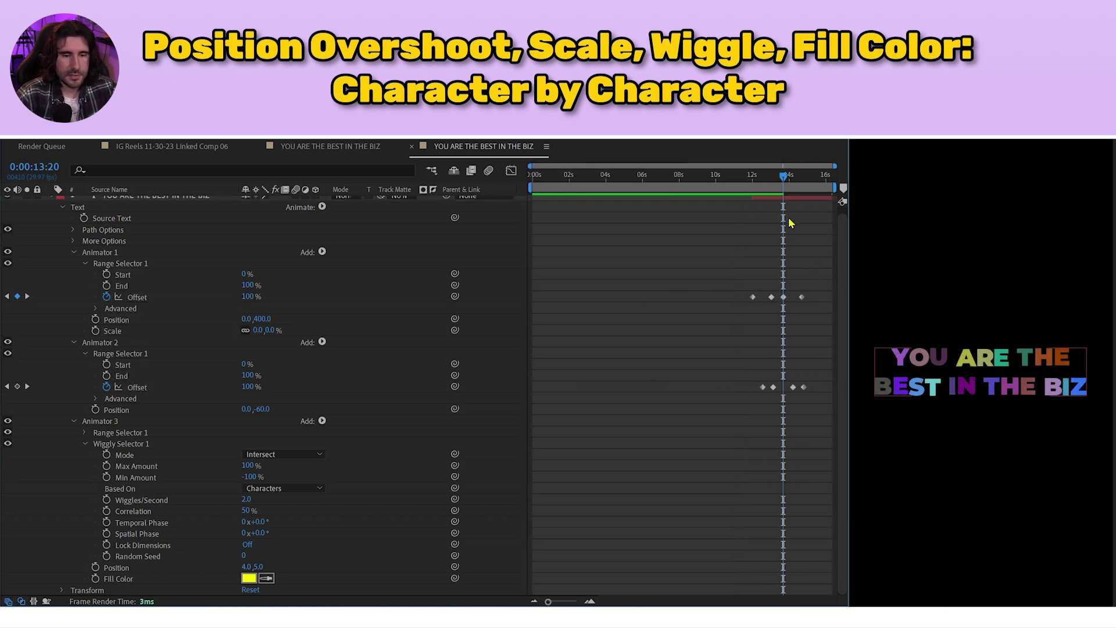
pyautogui.click(752, 177)
pyautogui.press('space')
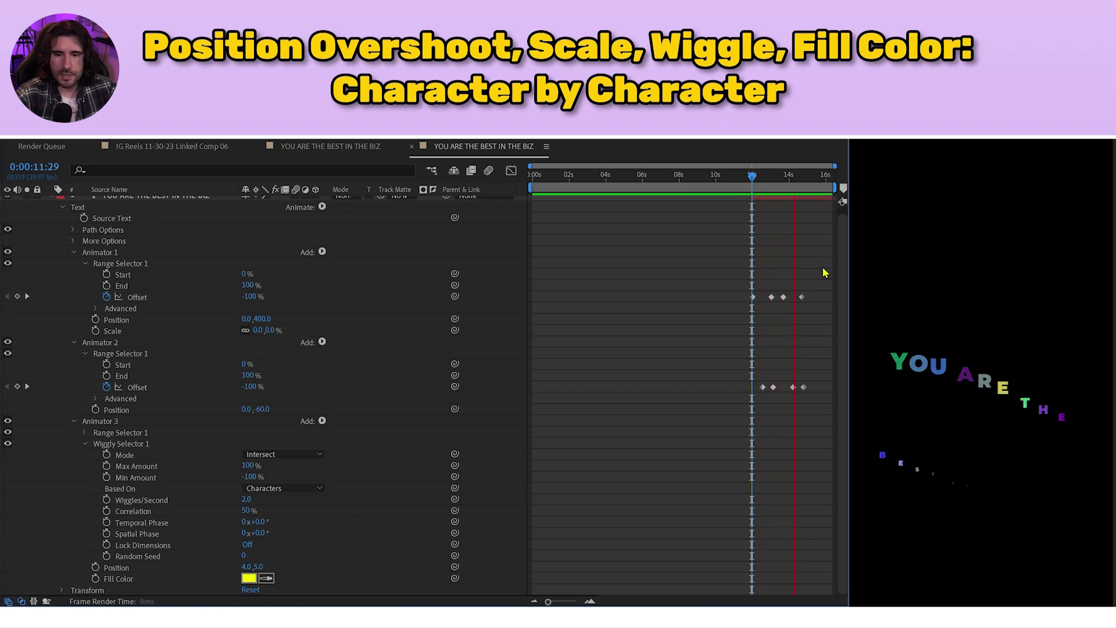
pyautogui.press('space')
# Move the four reversed Offset keyframes later so the last one in Animator 2 lands at 0:00:16:00
pyautogui.press('=')
pyautogui.press('=')
pyautogui.press('=')
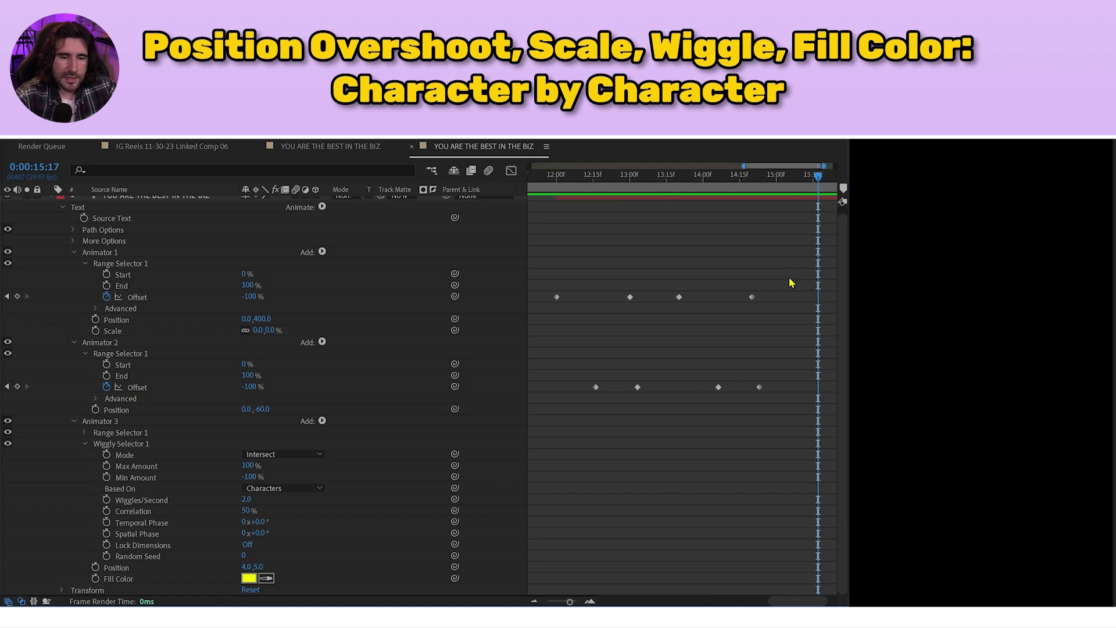
pyautogui.moveTo(789, 264); pyautogui.dragTo(669, 410)
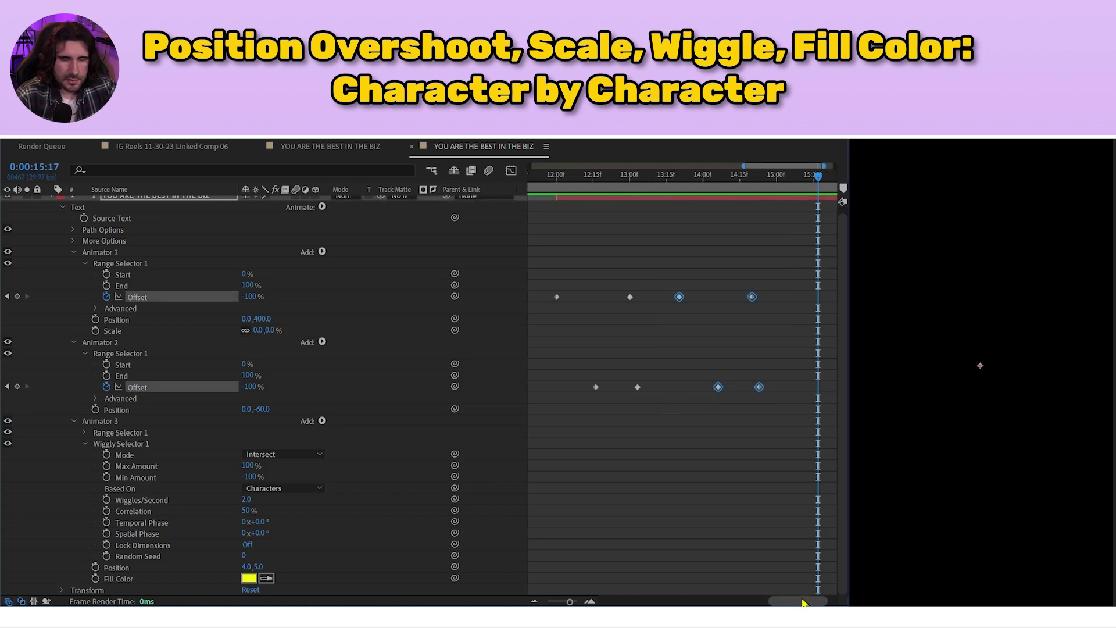
pyautogui.moveTo(805, 602); pyautogui.dragTo(814, 602)
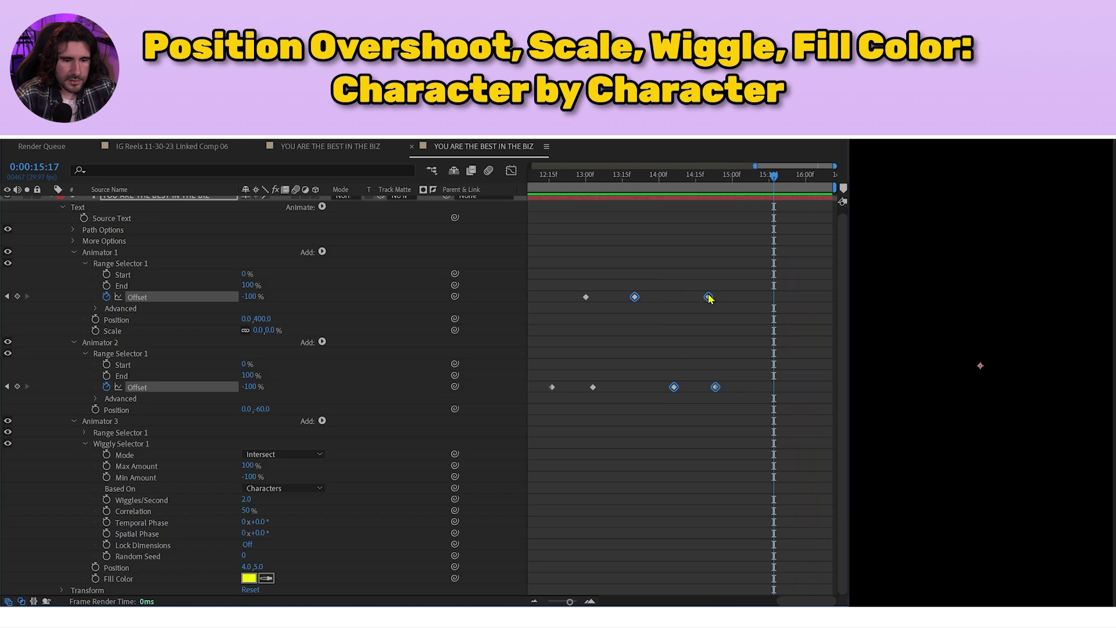
pyautogui.moveTo(708, 299); pyautogui.dragTo(800, 310)
pyautogui.click(756, 253)
pyautogui.press('k')
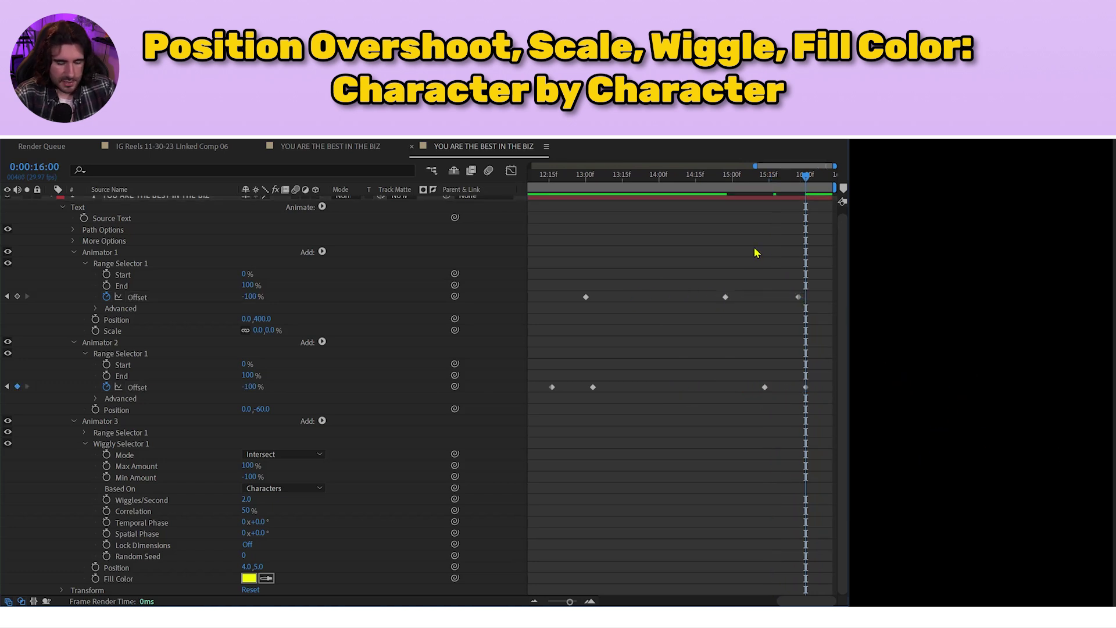
pyautogui.press(';')
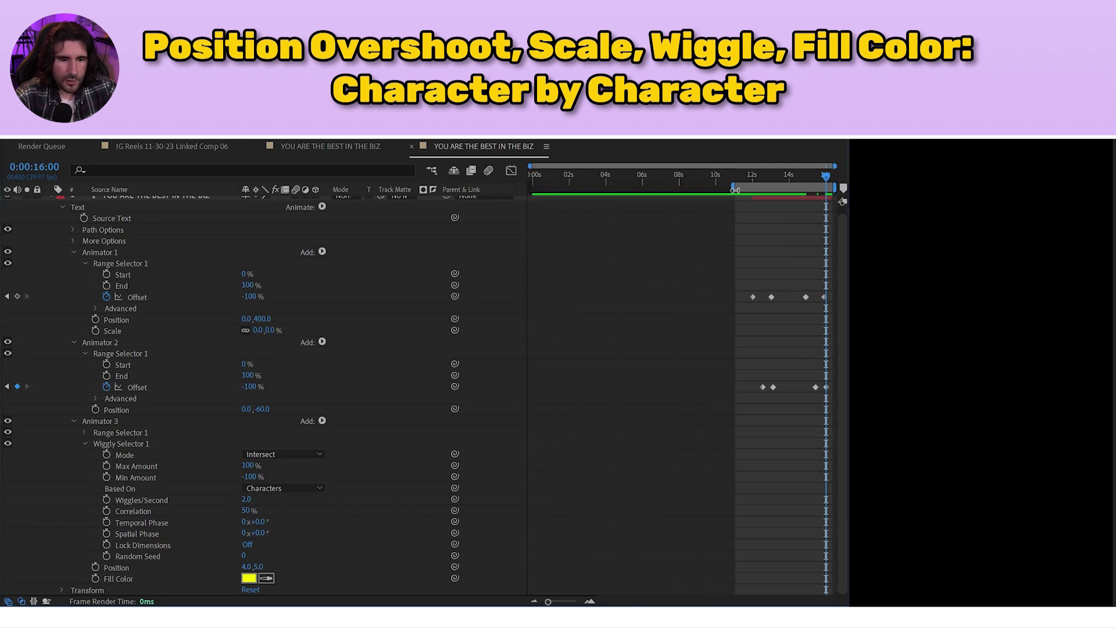
# Shorten the work area to begin just before the first Offset keyframe and preview the text animating in and out
pyautogui.moveTo(734, 189); pyautogui.dragTo(747, 188)
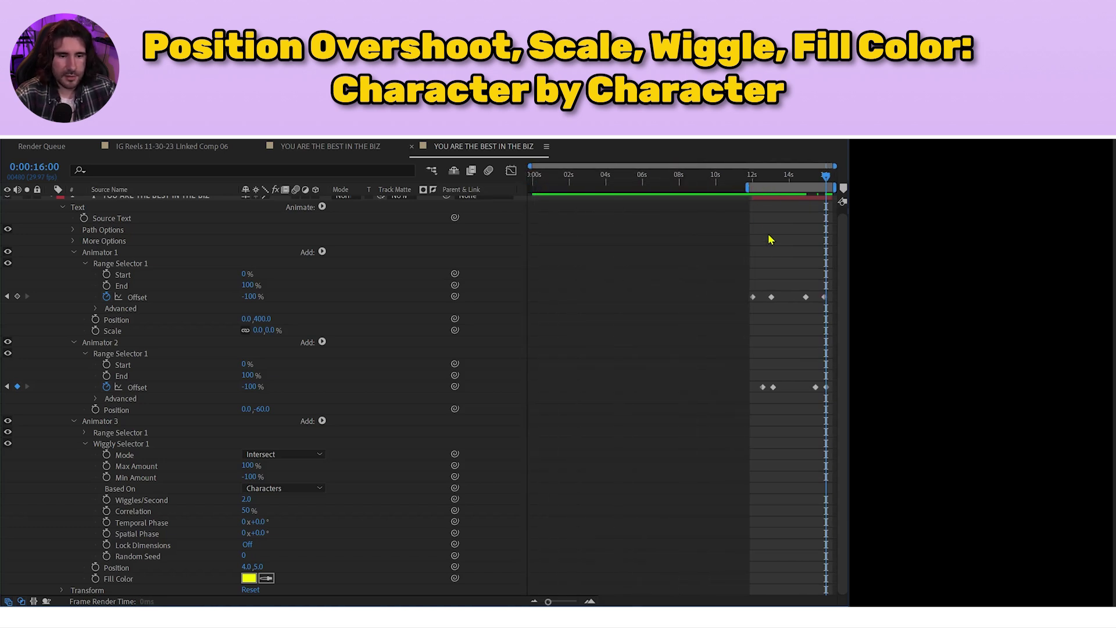
pyautogui.press('space')
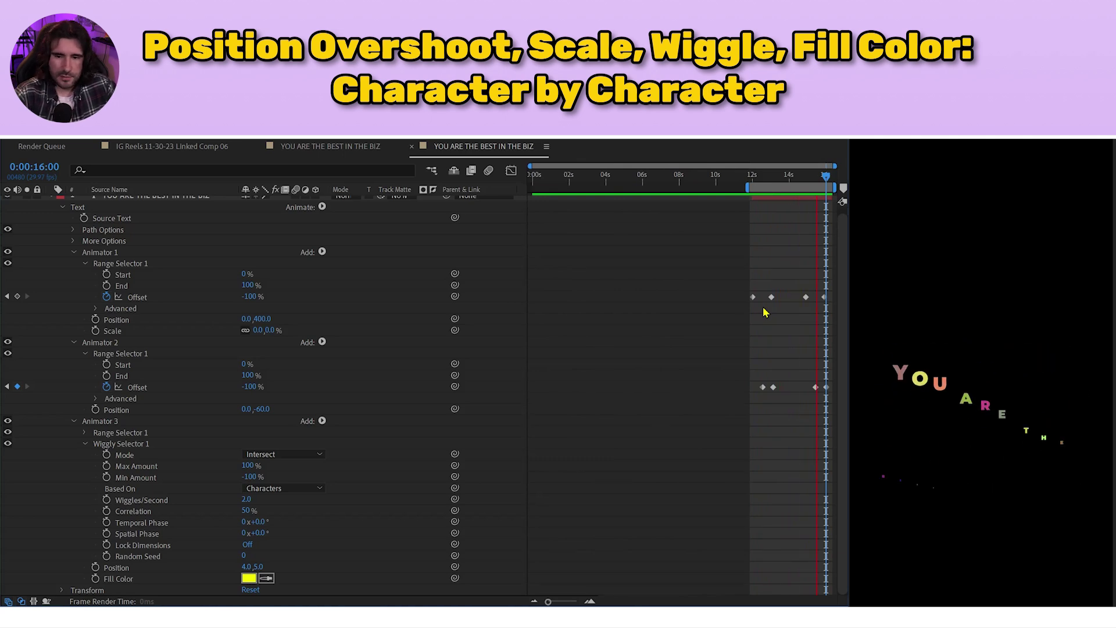
pyautogui.press('space')
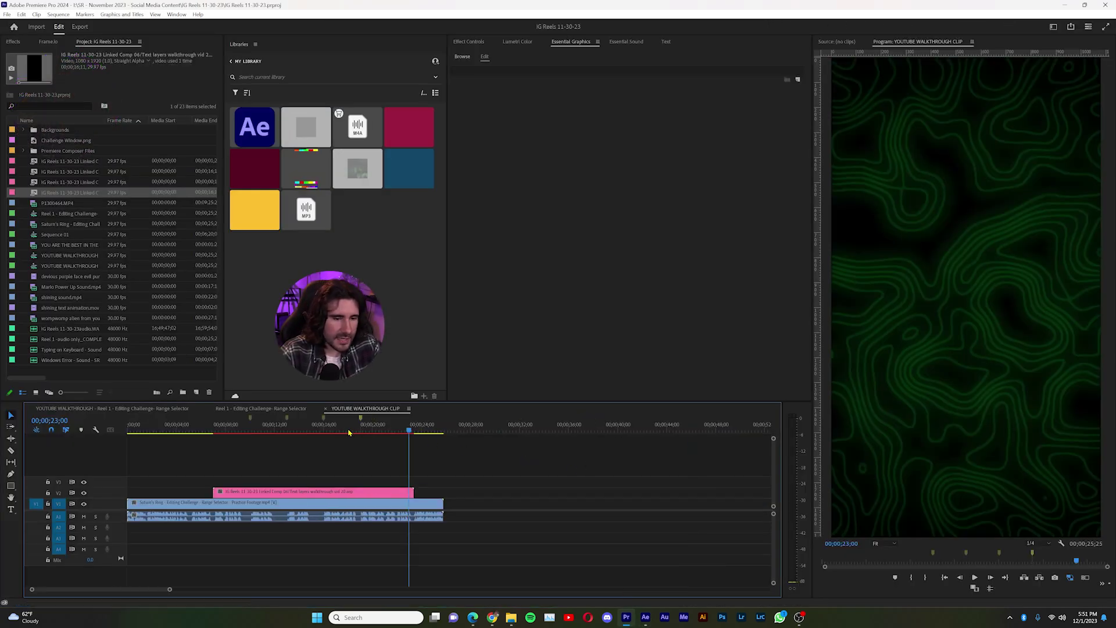
# In Premiere Pro, play the YOUTUBE WALKTHROUGH CLIP sequence from the start of the linked comp clip to review the text animations
pyautogui.moveTo(409, 429); pyautogui.dragTo(216, 429)
pyautogui.press('space')
pyautogui.press('=')
pyautogui.press('=')
pyautogui.press('=')
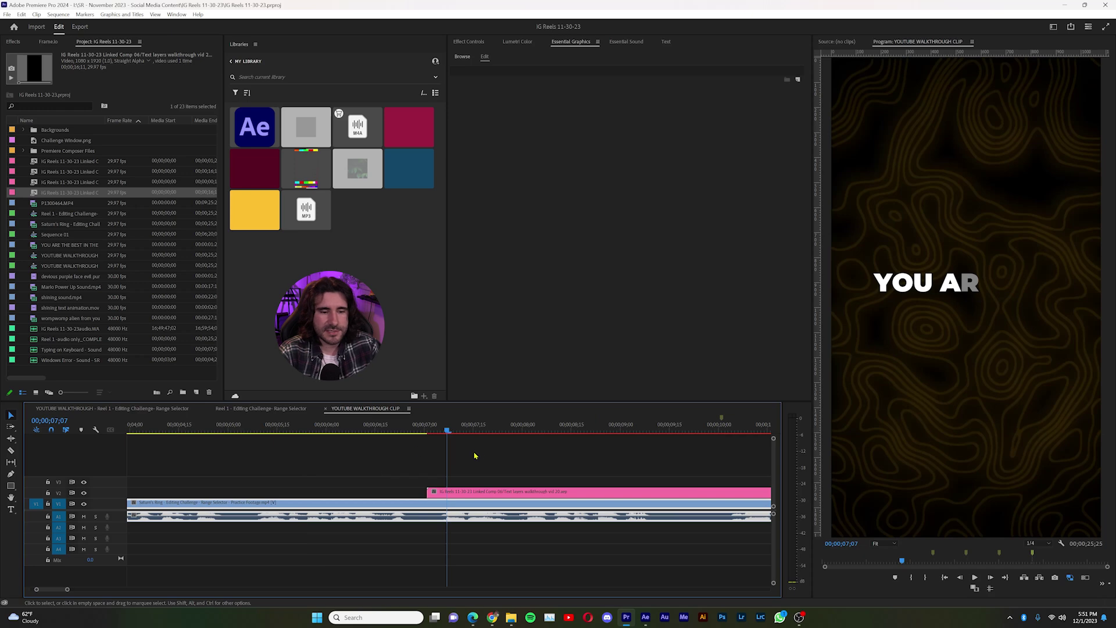
pyautogui.moveTo(446, 432); pyautogui.dragTo(427, 437)
pyautogui.press('space')
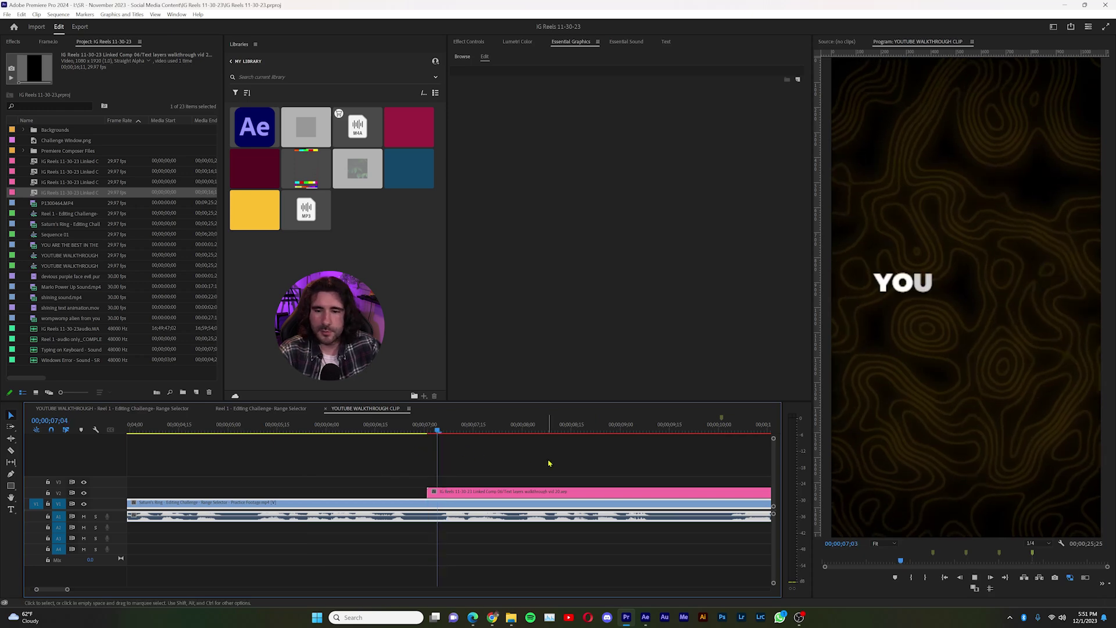
pyautogui.press('-')
pyautogui.press('-')
pyautogui.press('-')
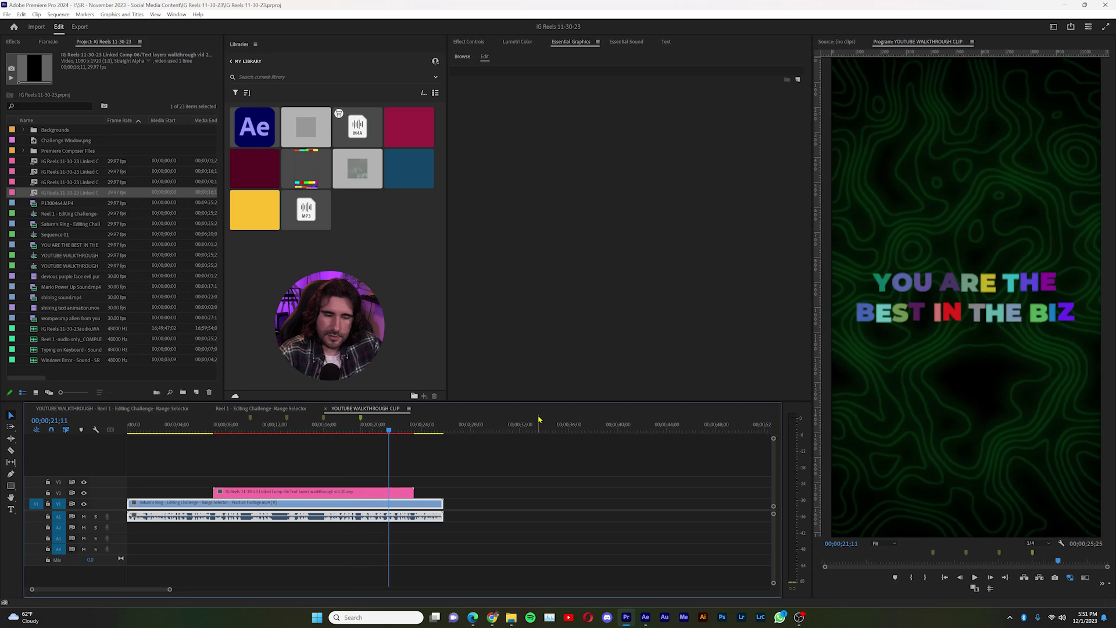
pyautogui.press('space')
pyautogui.click(473, 461)
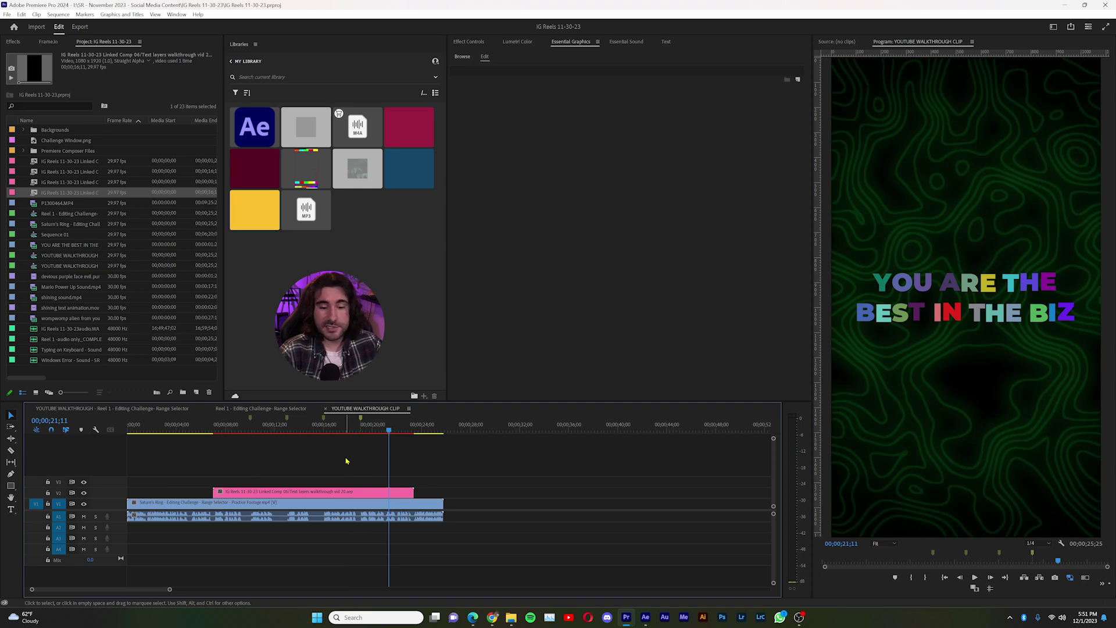
# Switch to After Effects and add the IG Reels 11-30-23 Linked Comp 06 composition to the render queue
pyautogui.click(646, 616)
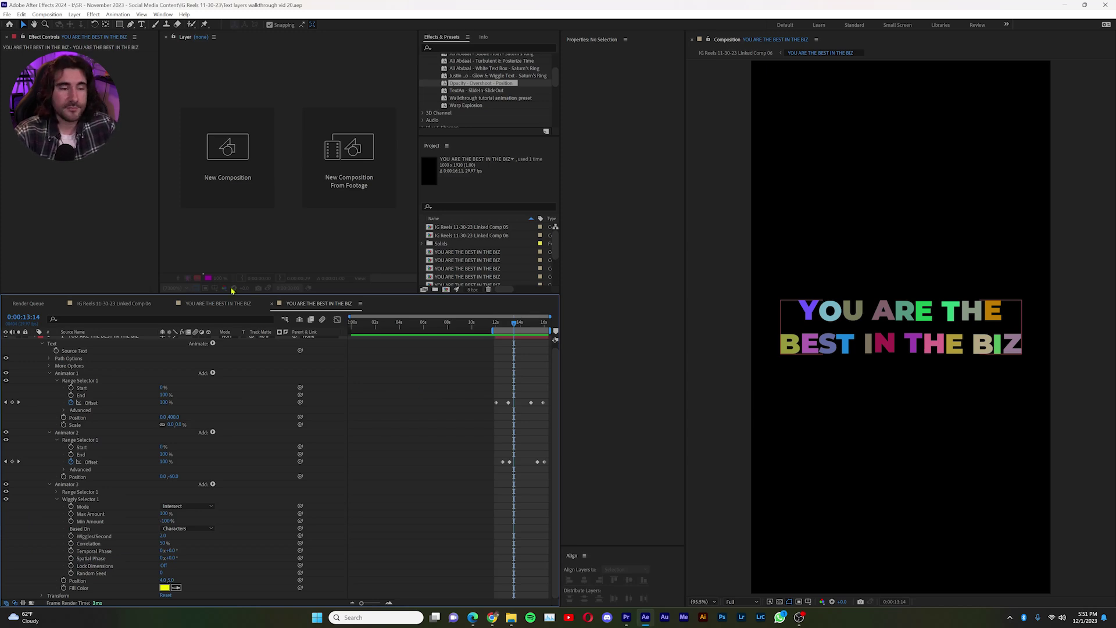
pyautogui.click(114, 303)
pyautogui.click(375, 328)
pyautogui.press('space')
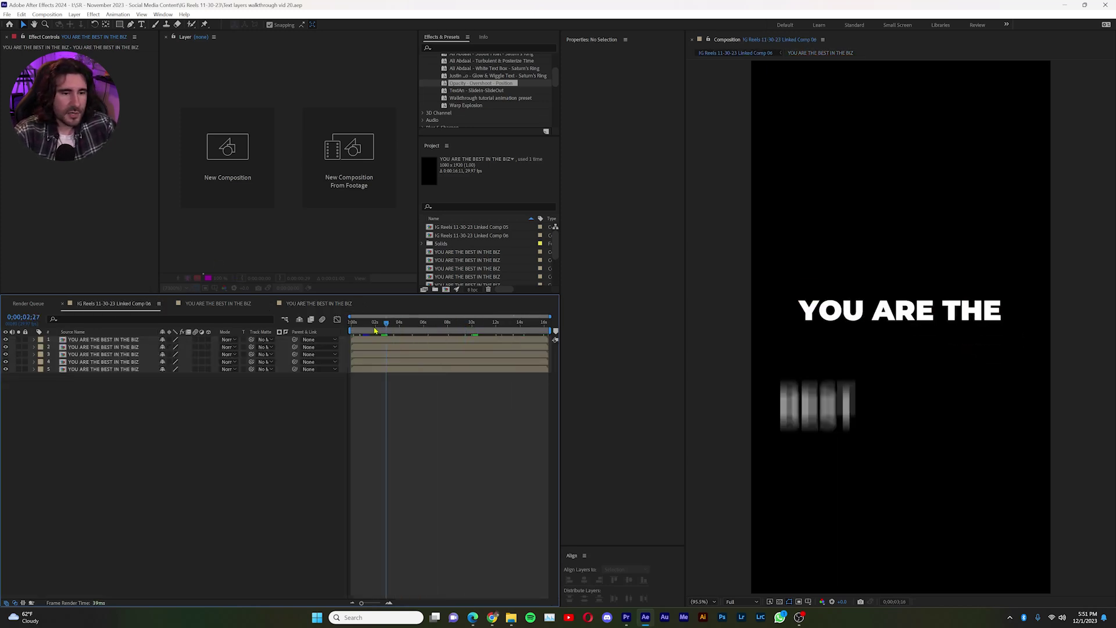
pyautogui.click(12, 14)
pyautogui.moveTo(24, 163)
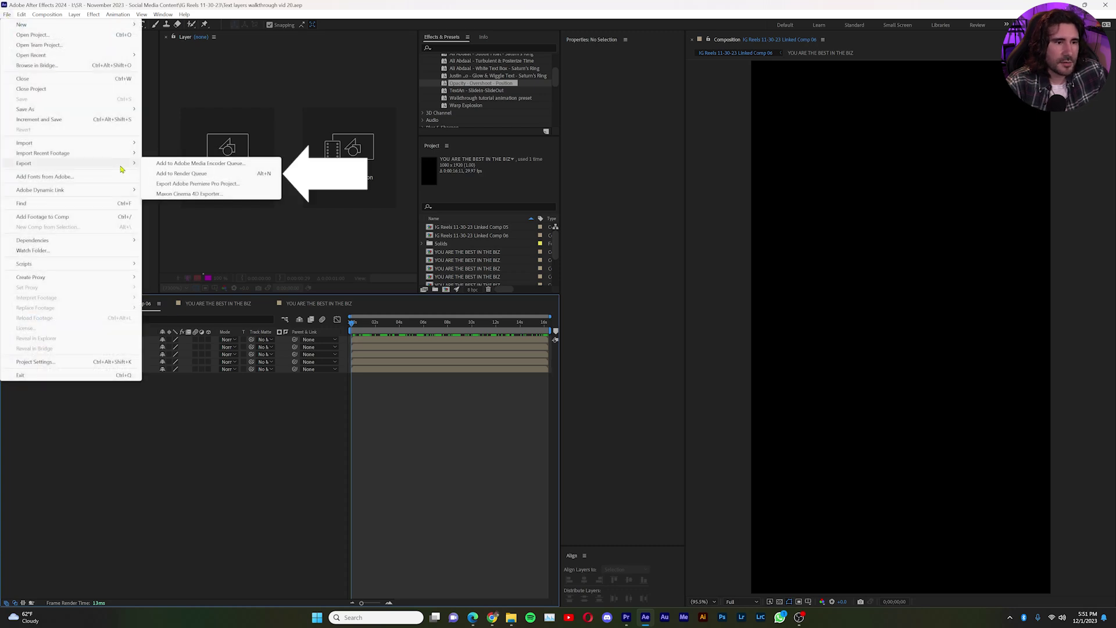
pyautogui.click(194, 173)
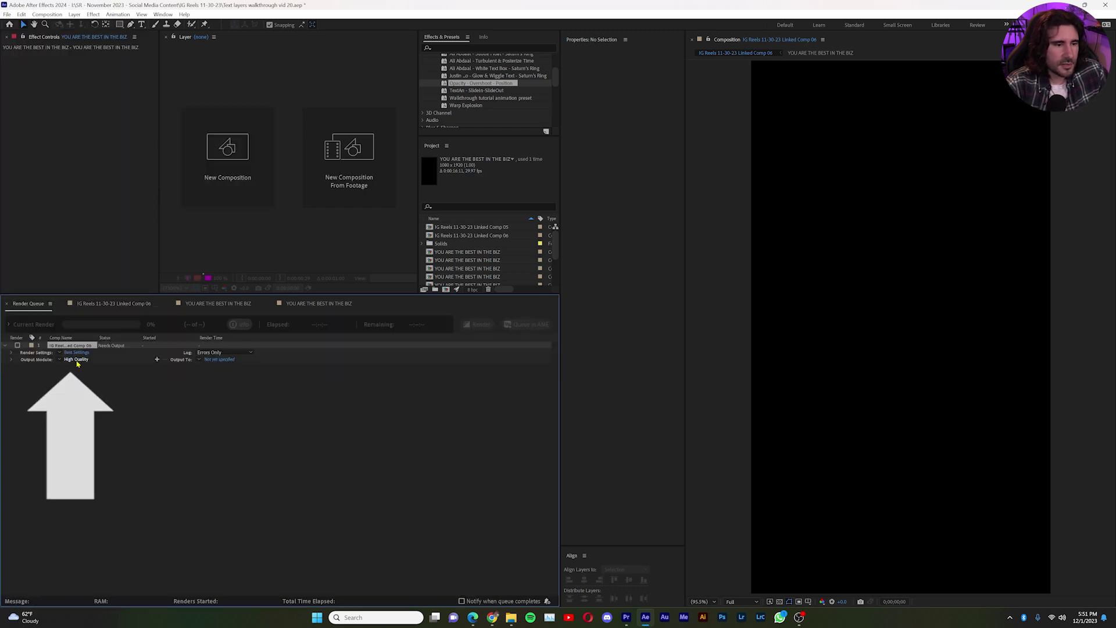
# Set the video codec of the render's QuickTime output module to Animation
pyautogui.click(75, 359)
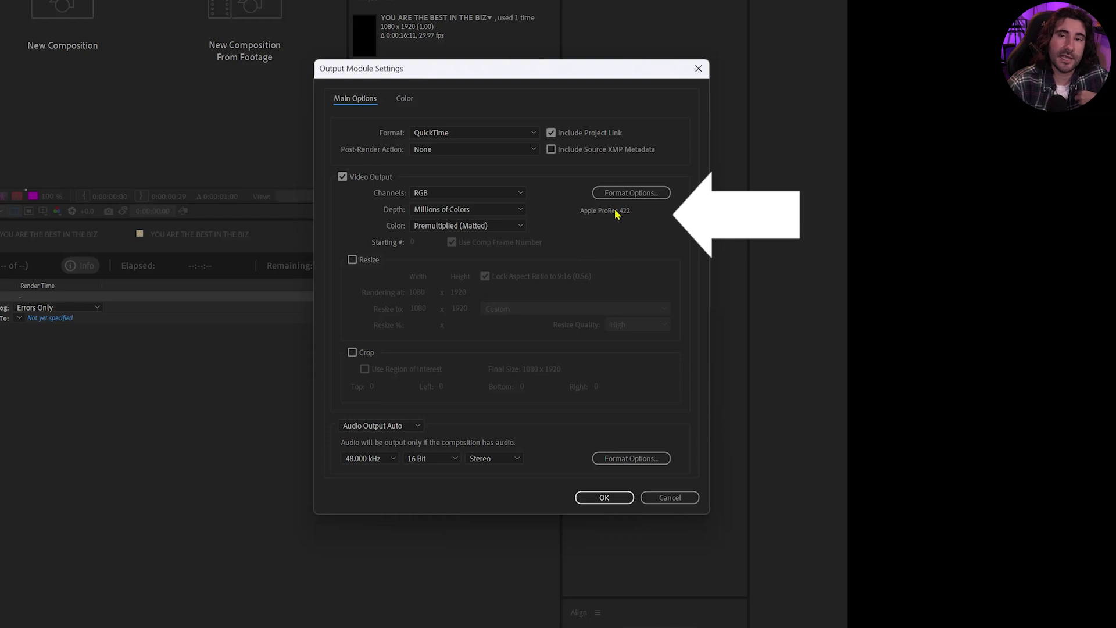
pyautogui.click(632, 195)
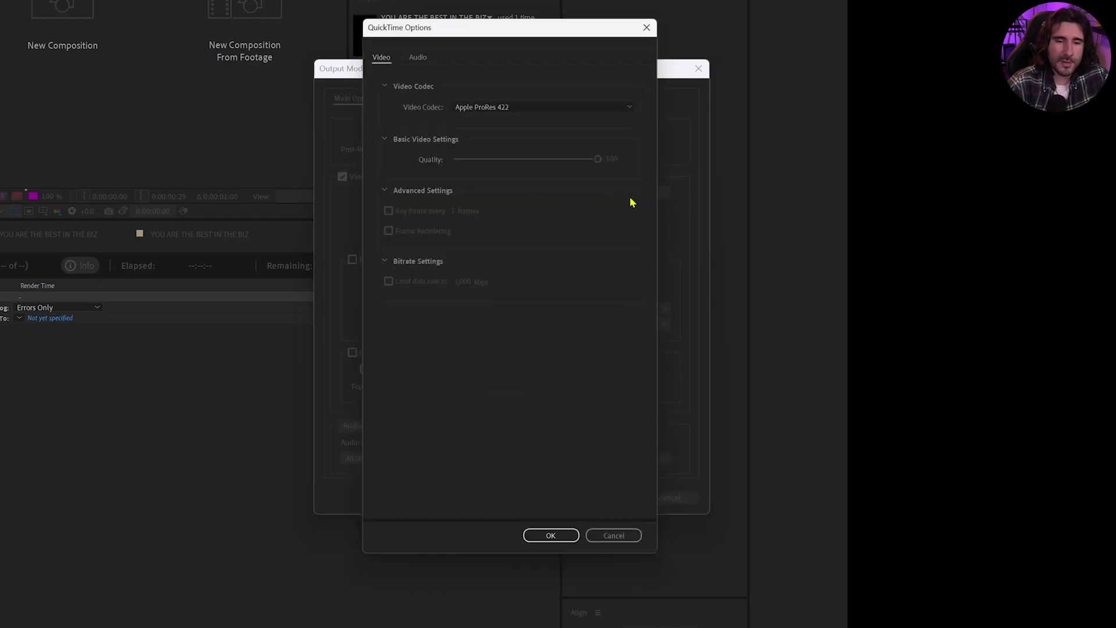
pyautogui.click(532, 100)
pyautogui.click(531, 113)
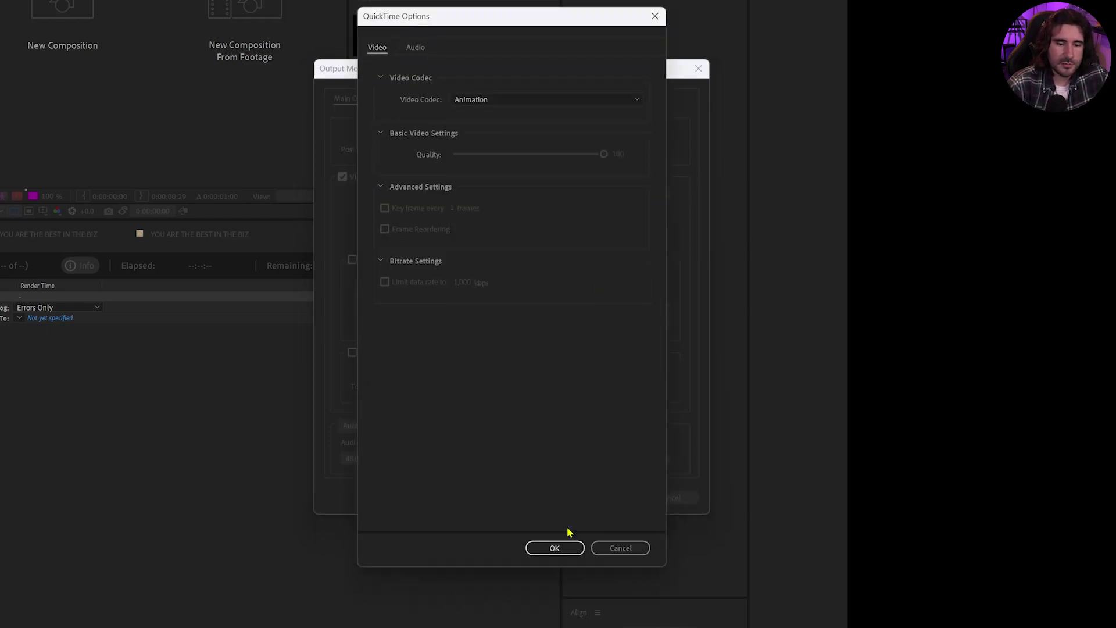
pyautogui.click(555, 547)
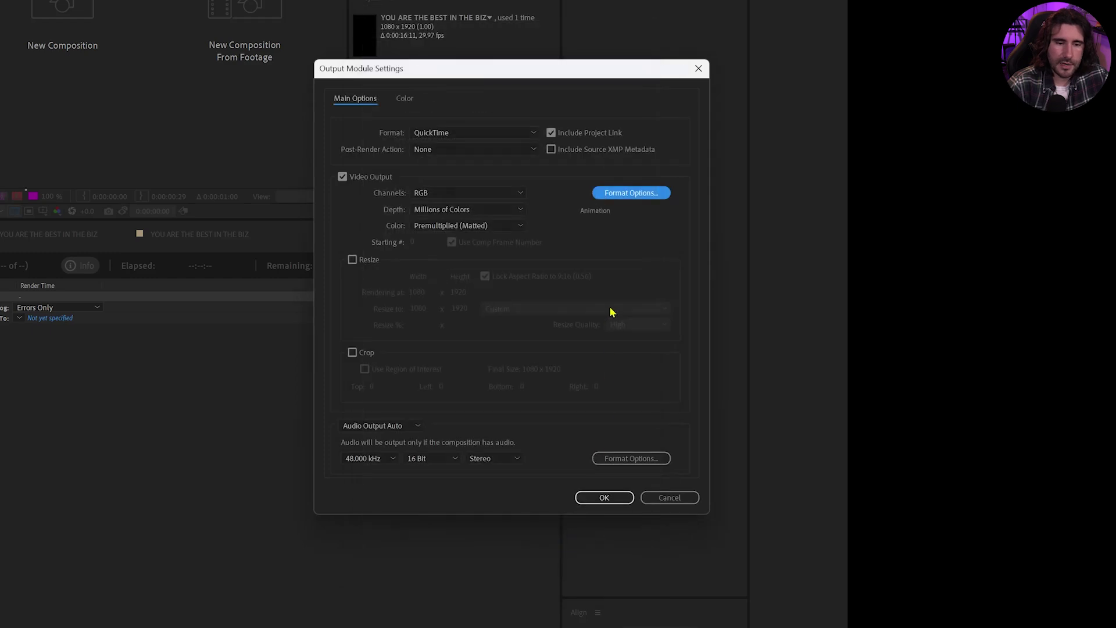
# Turn audio output off and set the output module's channels to RGB + Alpha
pyautogui.click(399, 428)
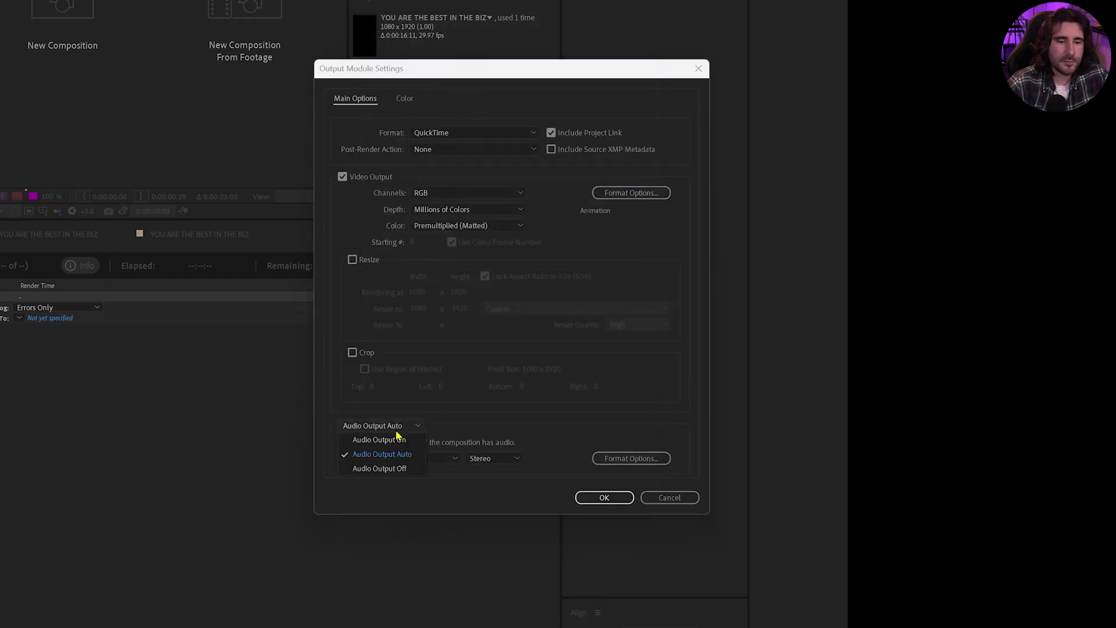
pyautogui.click(387, 469)
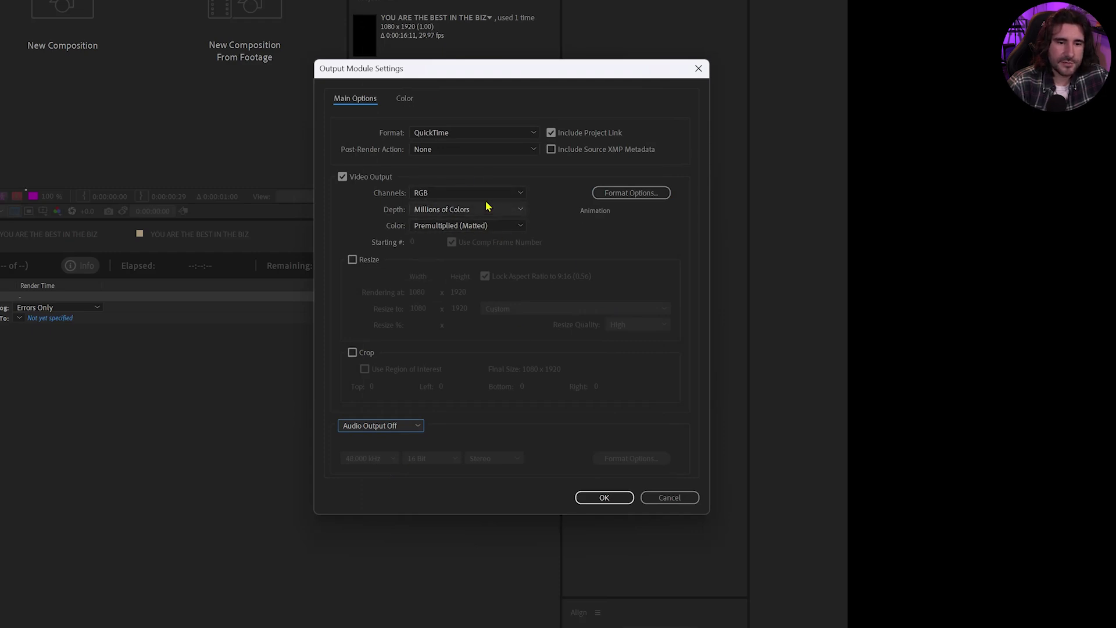
pyautogui.click(465, 198)
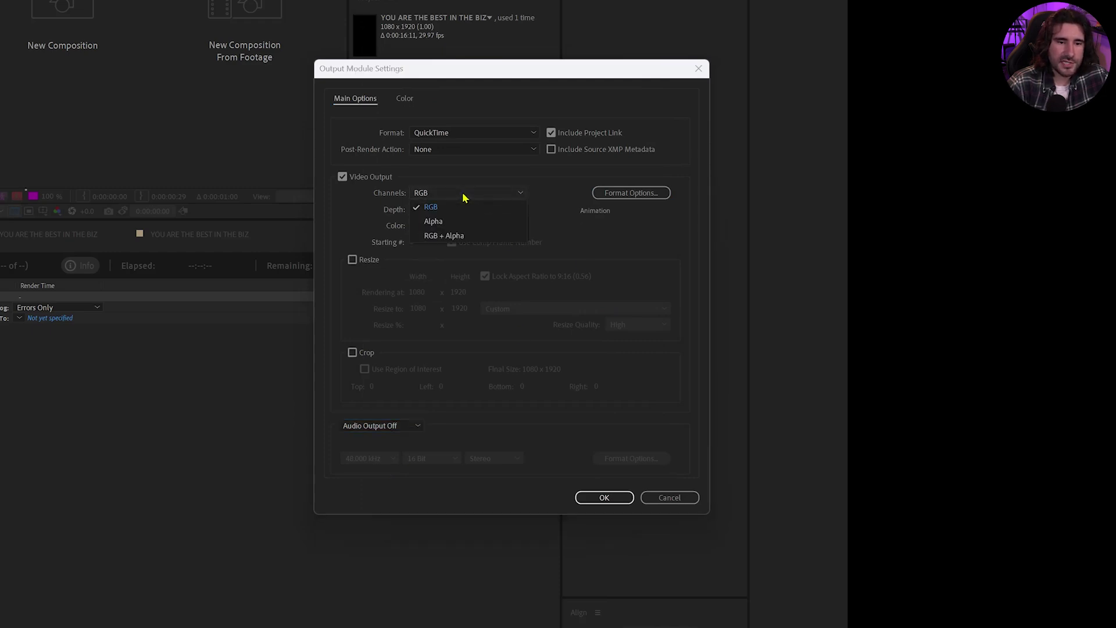
pyautogui.click(469, 242)
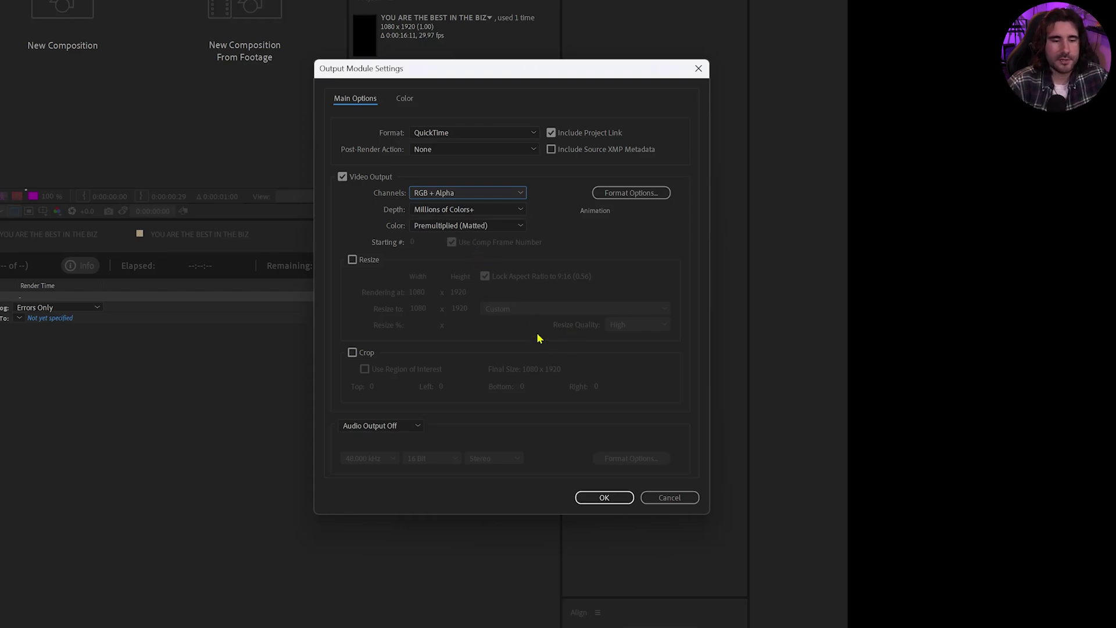
pyautogui.click(604, 497)
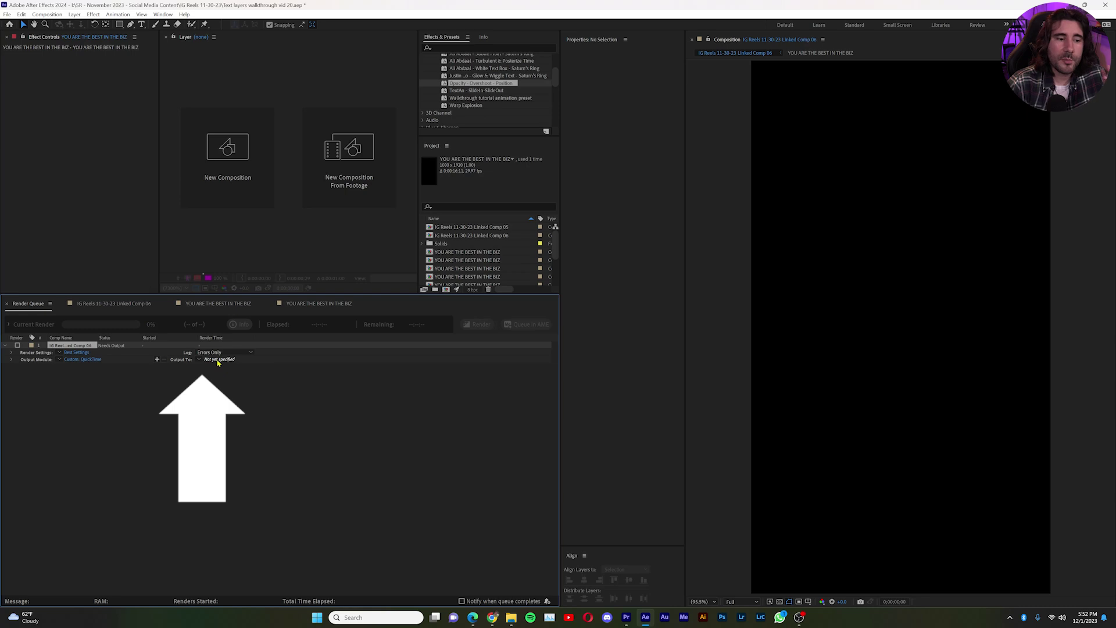
# Render the composition into the IG Reels 11-30-23 folder as "IG Reels 11-30-23 Linked vompleted example.mov"
pyautogui.click(219, 360)
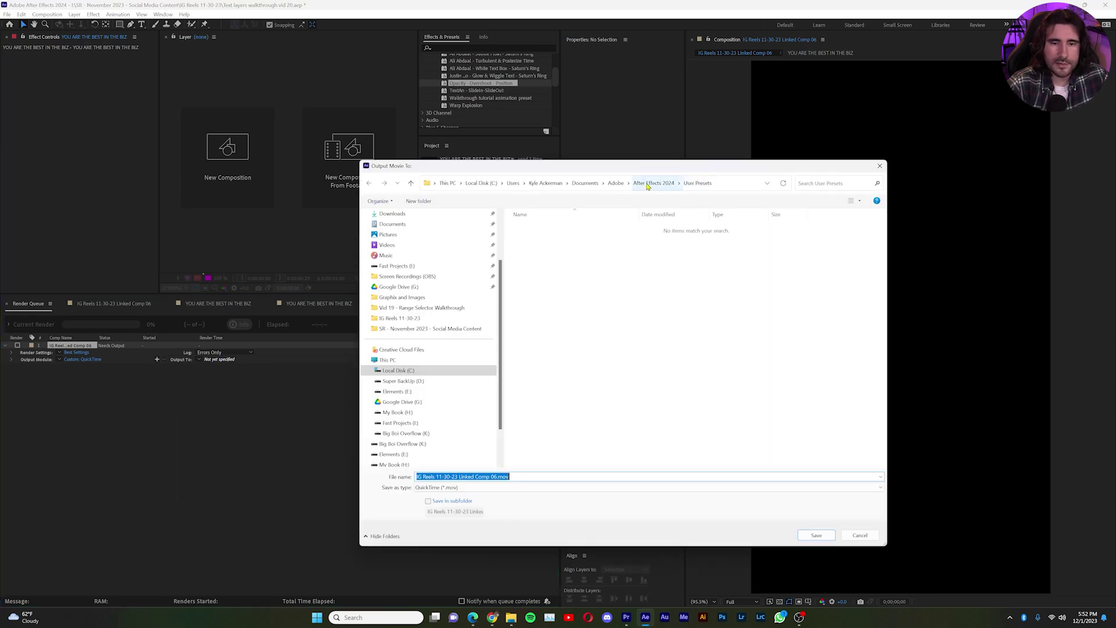
pyautogui.click(430, 318)
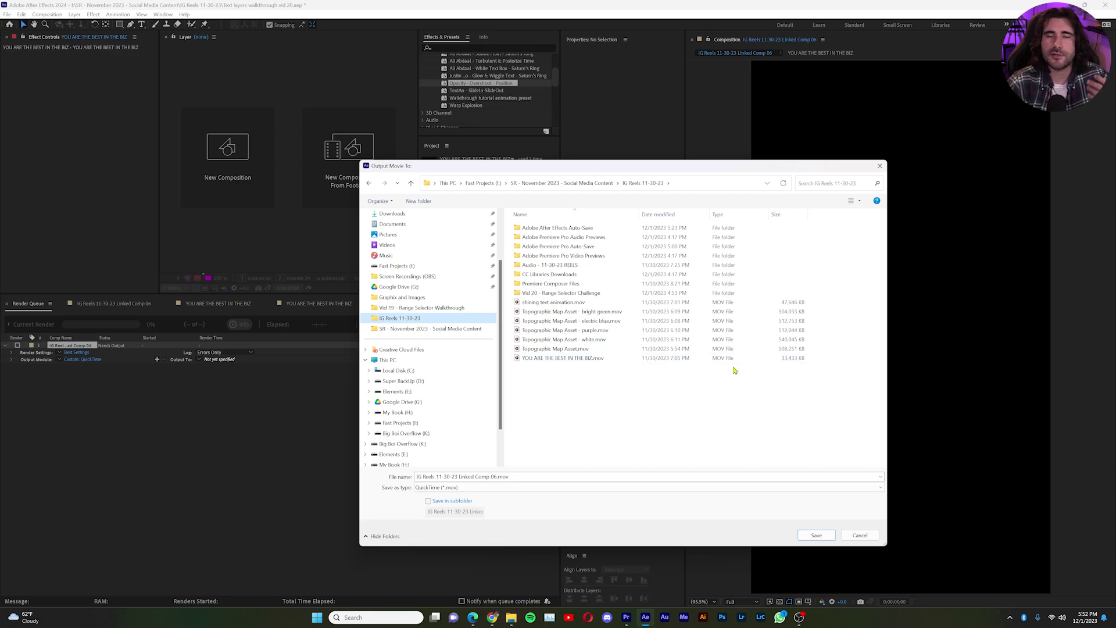
pyautogui.click(503, 477)
pyautogui.press('BackSpace')
pyautogui.press('BackSpace')
pyautogui.press('BackSpace')
pyautogui.press('BackSpace')
pyautogui.press('BackSpace')
pyautogui.press('BackSpace')
pyautogui.press('BackSpace')
pyautogui.write('vompleted example')
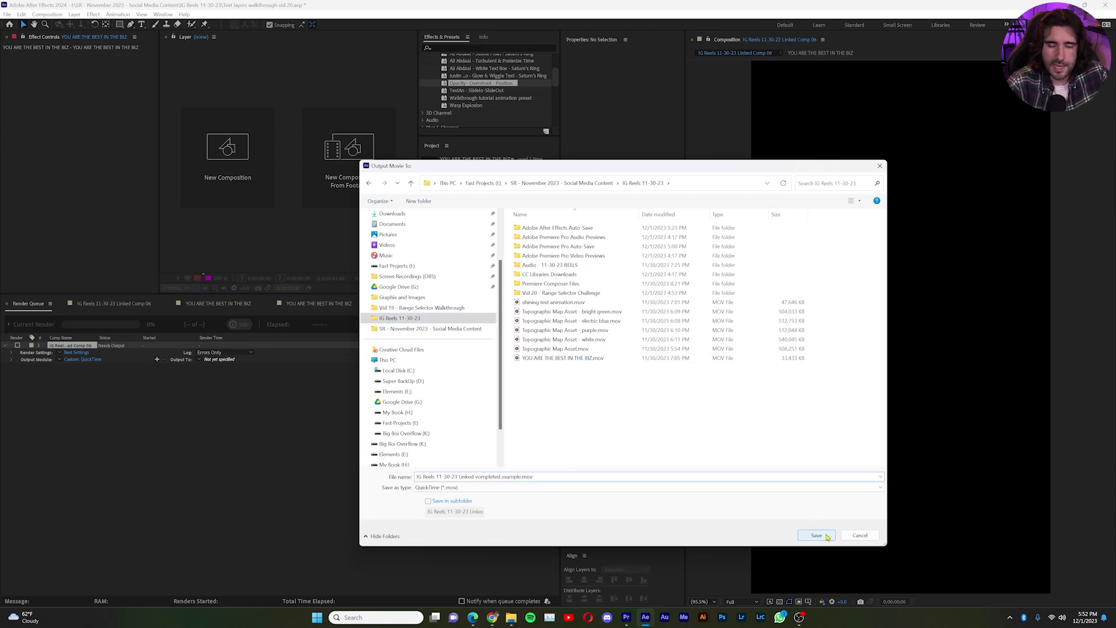
pyautogui.click(816, 536)
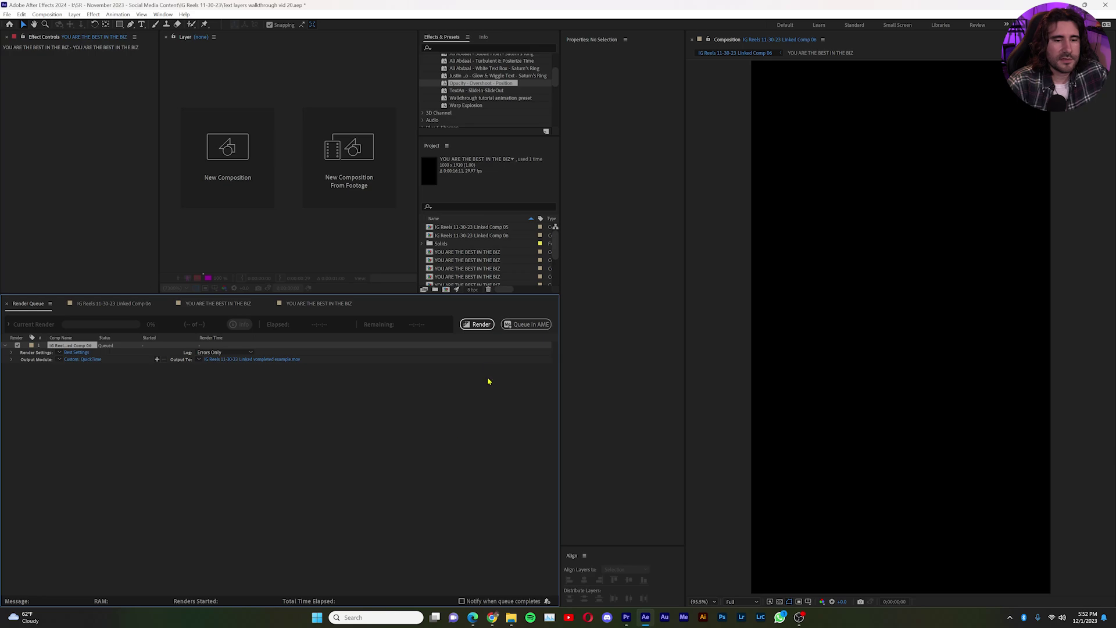
pyautogui.click(476, 325)
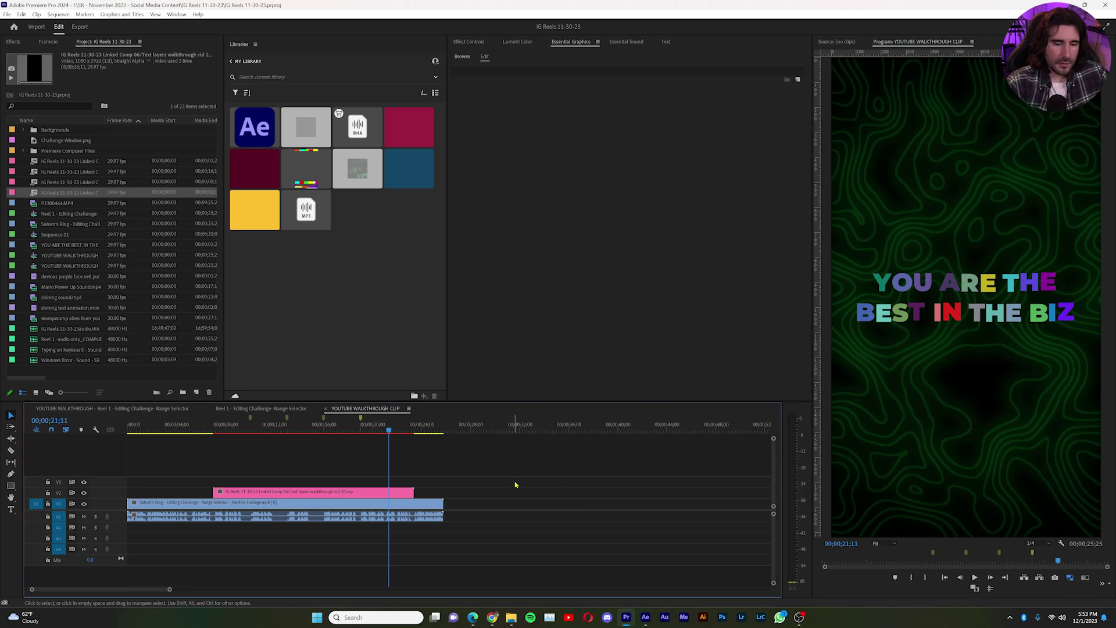
# Place the rendered "IG Reels 11-30-23 Linked vompleted example.mov" on track V3 of the Premiere Pro sequence, directly above the linked comp clip
pyautogui.click(511, 617)
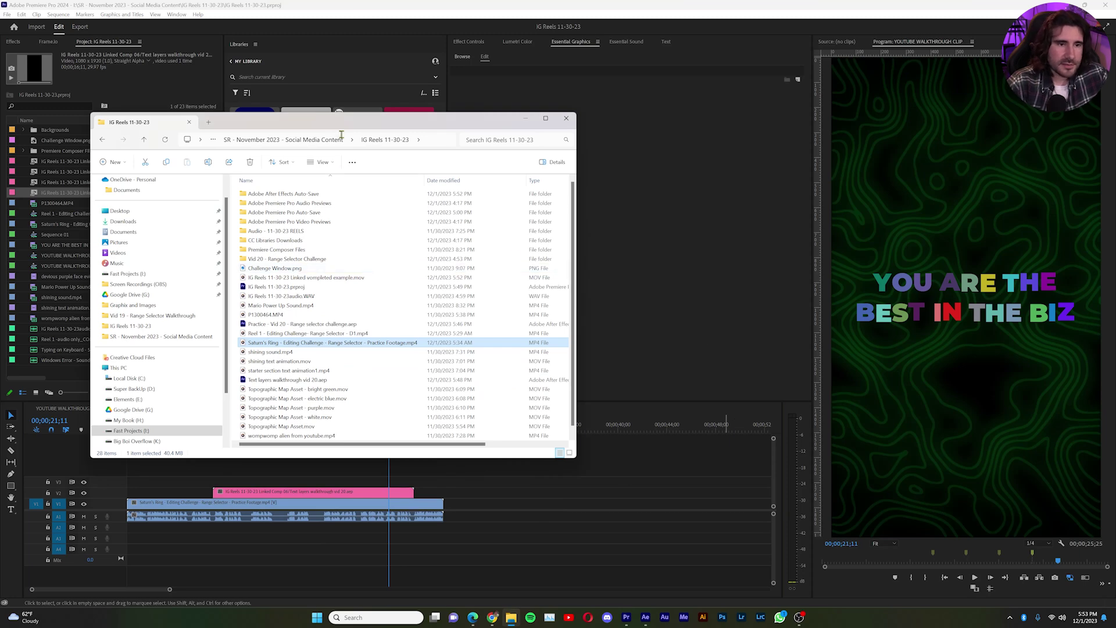
pyautogui.moveTo(336, 125); pyautogui.dragTo(638, 101)
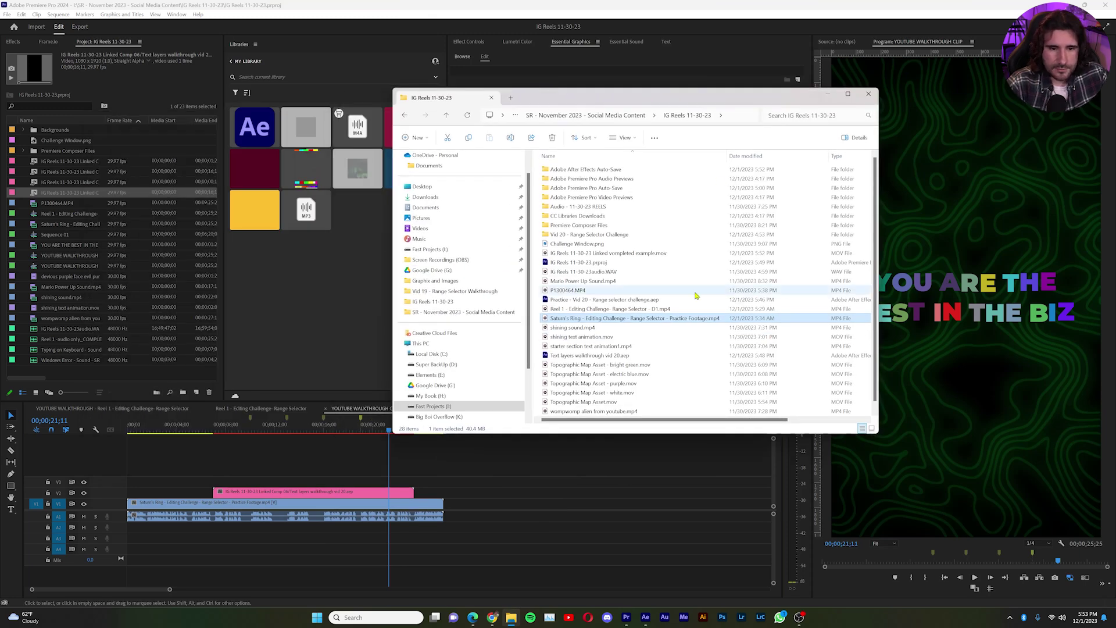
pyautogui.moveTo(639, 253); pyautogui.dragTo(279, 484)
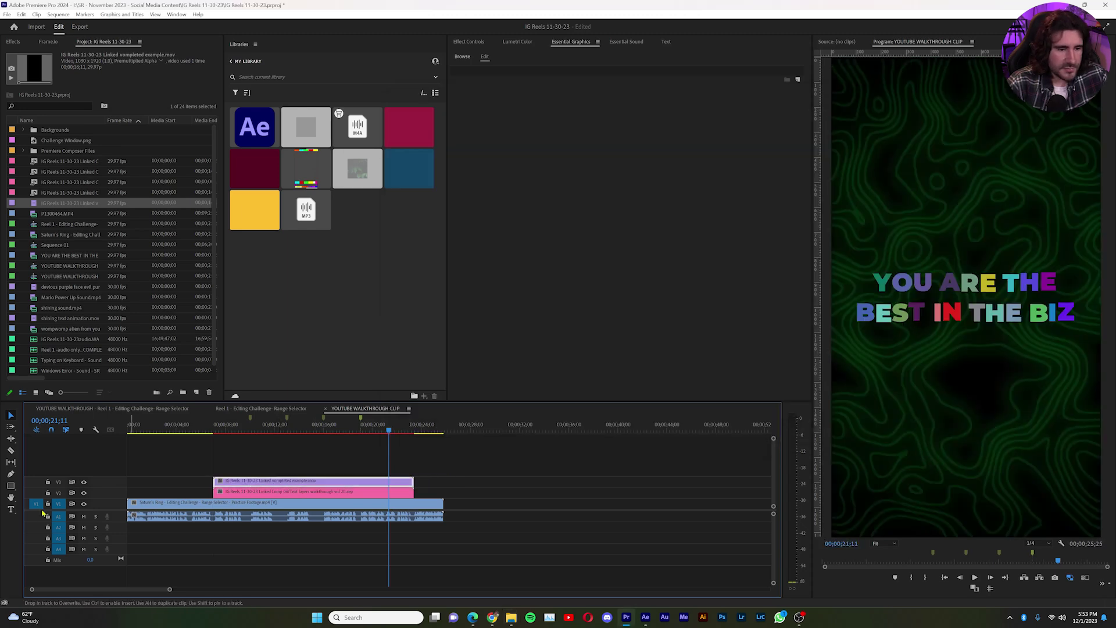
# Hide video track V2 and play the sequence from the start of the rendered clip
pyautogui.click(84, 493)
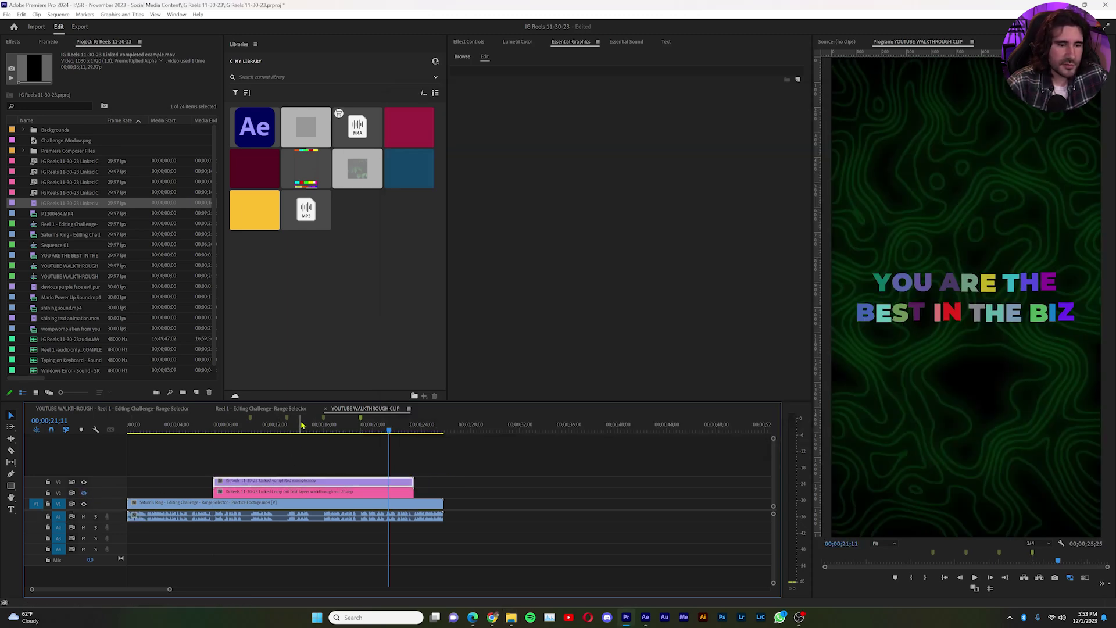
pyautogui.press('Up')
pyautogui.press('space')
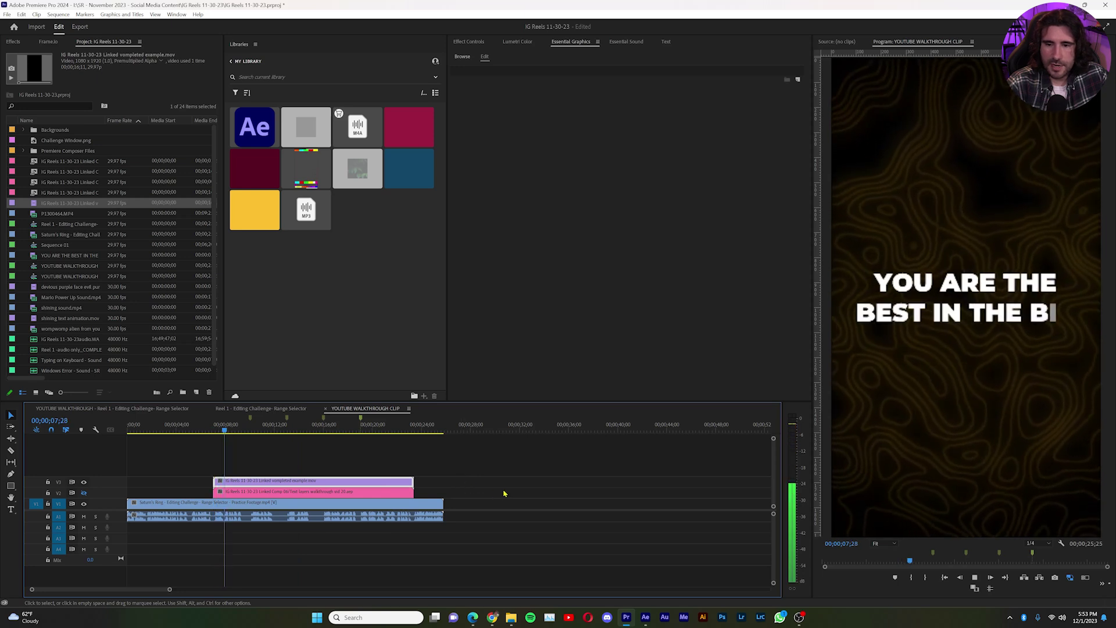